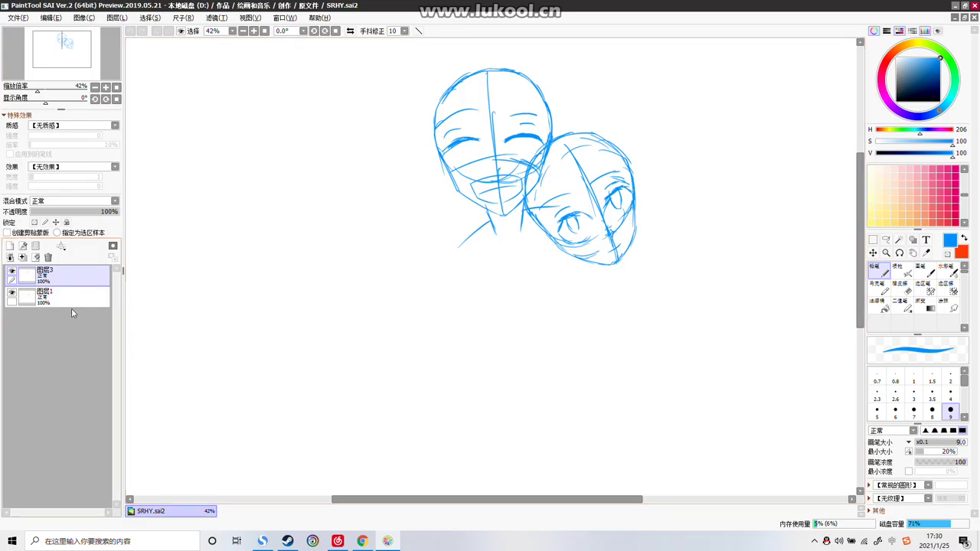
Check what the two existing sketch layers contain by toggling the visibility of each
click(76, 302)
click(12, 292)
click(12, 292)
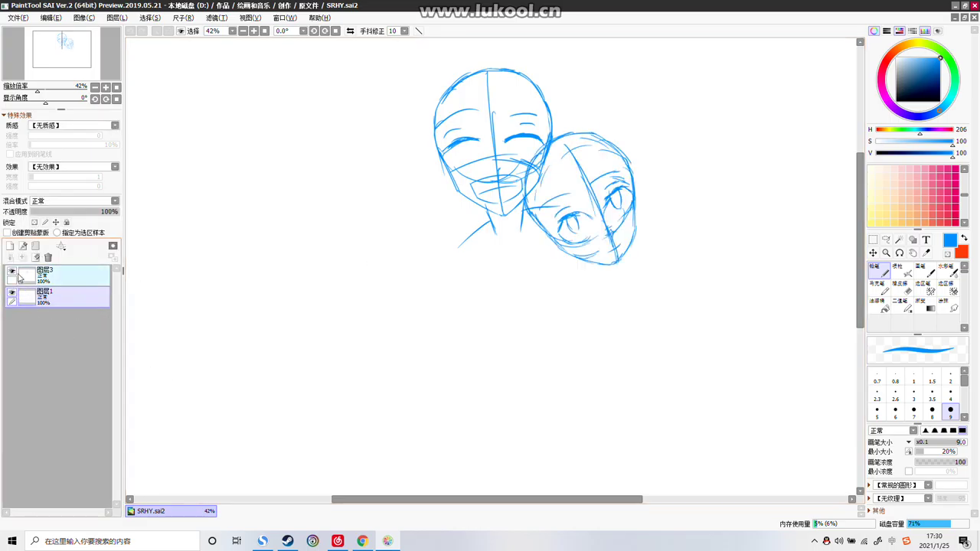
click(18, 277)
click(11, 272)
click(12, 272)
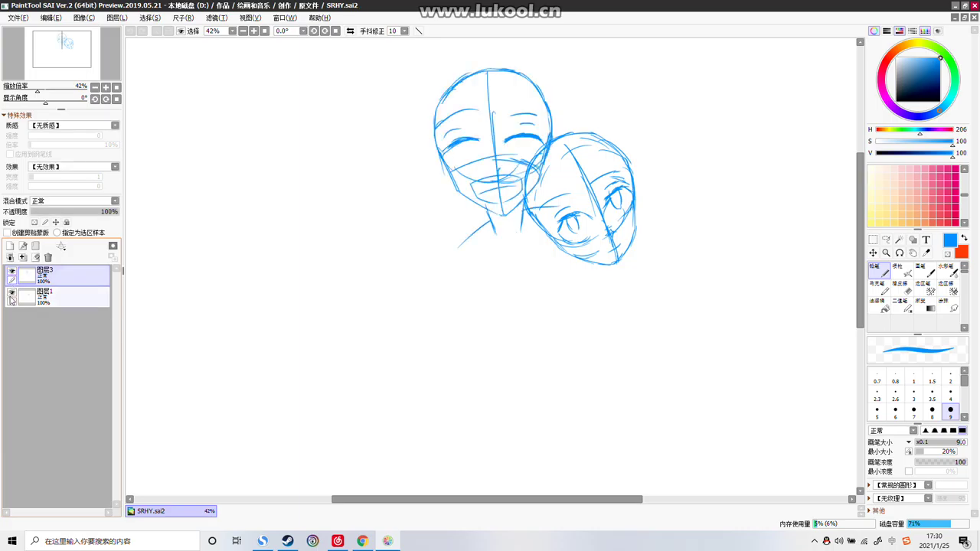
click(26, 296)
click(20, 274)
click(13, 272)
click(12, 272)
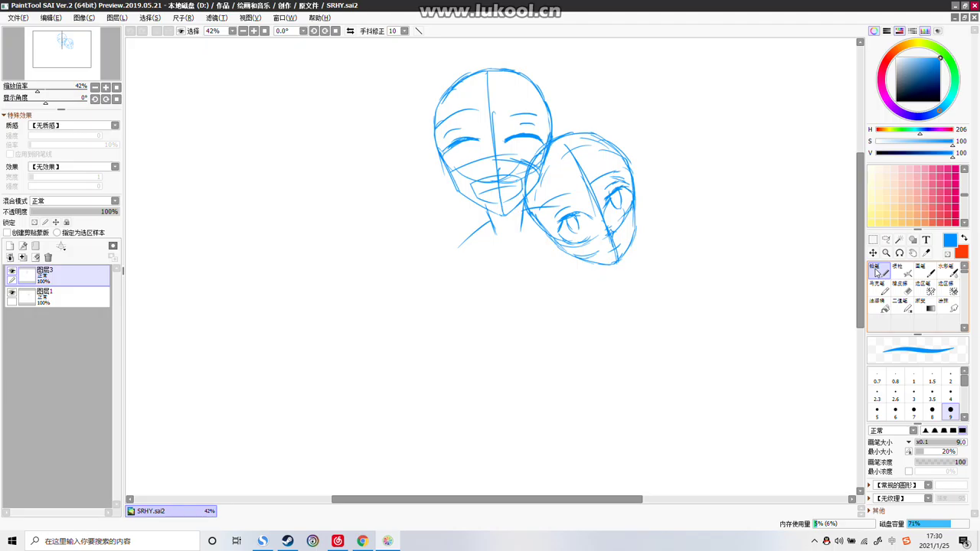
Create a new layer above the head sketches and draw the smiling figure's shoulder slope and round shoulder joints
click(9, 248)
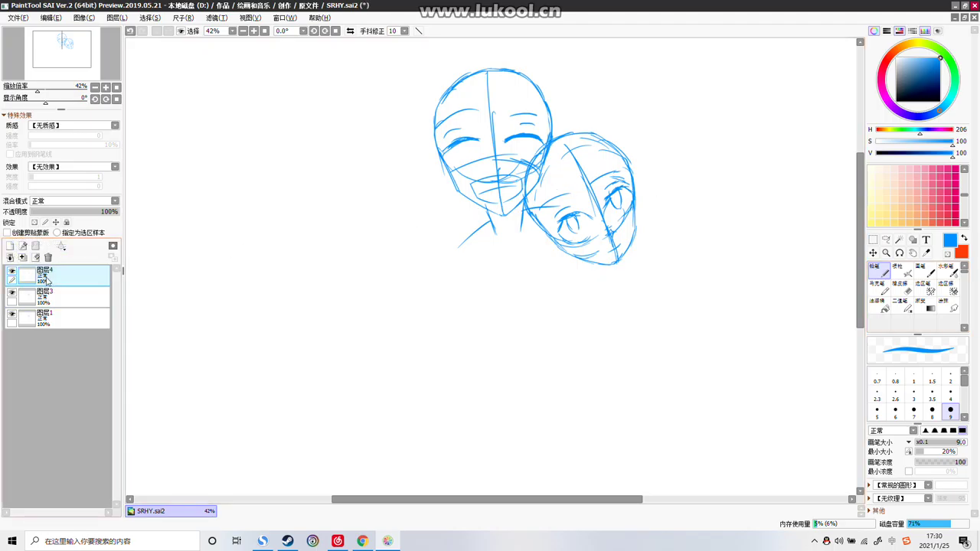
drag(489, 223, 450, 264)
drag(573, 207, 564, 211)
Sketch the smiling figure's collarbone lines from both shoulder joints inward toward the base of the neck
drag(453, 268, 520, 251)
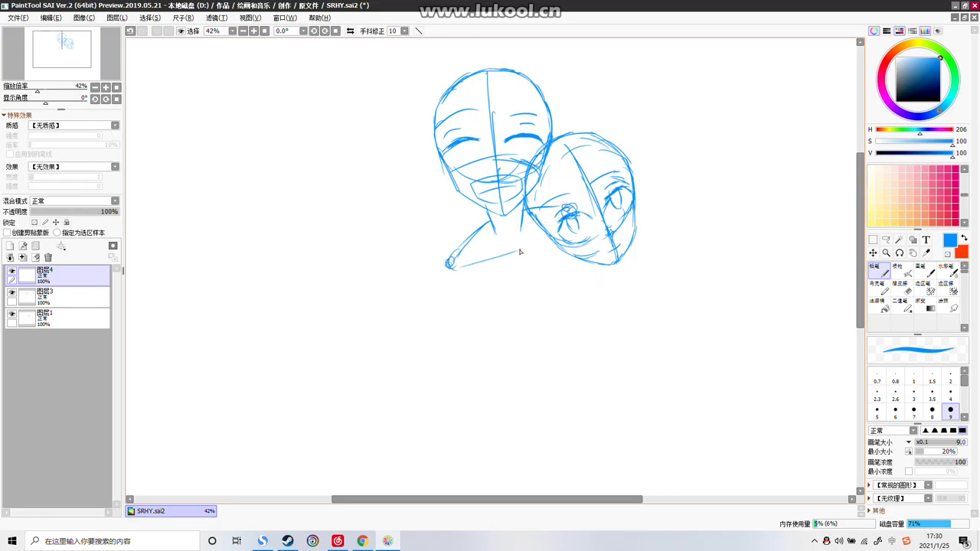
key(ctrl+z)
mouse_move(450, 267)
mouse_down()
mouse_move(498, 258)
mouse_move(507, 273)
mouse_move(524, 267)
mouse_up()
key(ctrl+z)
key(ctrl+z)
key(ctrl+z)
drag(453, 268, 511, 254)
key(ctrl+z)
mouse_move(451, 264)
mouse_down()
mouse_move(508, 264)
mouse_move(567, 220)
mouse_up()
key(ctrl+z)
drag(525, 258, 561, 221)
key(ctrl+z)
Sketch the arm wrapping around the second figure, with an upper arm line, round elbow, forearm line and wrist joint
mouse_move(524, 257)
mouse_down()
mouse_move(565, 218)
mouse_move(632, 233)
mouse_move(641, 253)
mouse_up()
key(ctrl+z)
key(ctrl+z)
key(ctrl+z)
mouse_move(575, 213)
mouse_down()
mouse_move(644, 261)
mouse_move(646, 242)
mouse_move(653, 254)
mouse_move(569, 295)
mouse_move(580, 287)
mouse_move(555, 282)
mouse_move(534, 313)
mouse_move(548, 326)
mouse_move(574, 293)
mouse_up()
key(ctrl+z)
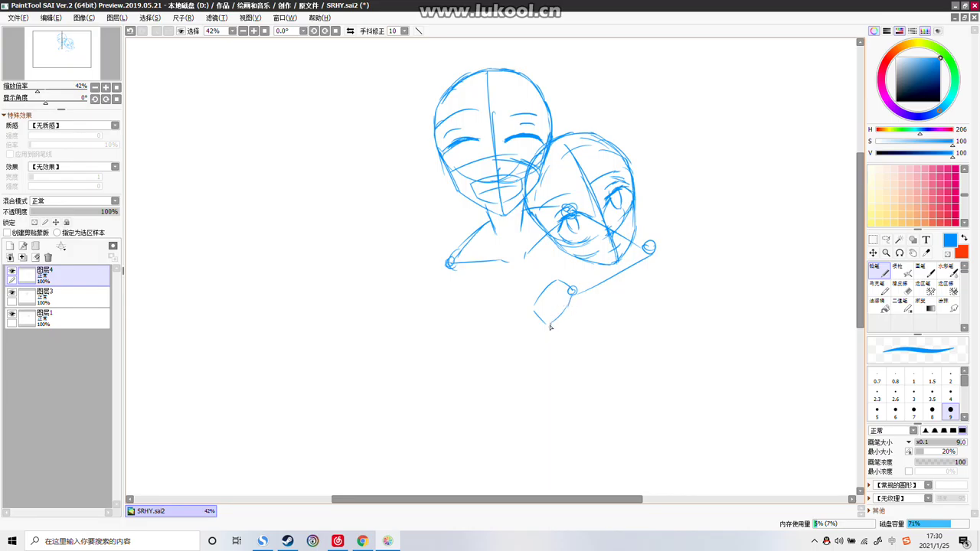
Sketch an angular hand shape at the wrist of the arm wrapped around the second figure
key(ctrl+z)
drag(554, 320, 557, 330)
key(ctrl+z)
key(ctrl+z)
key(ctrl+z)
key(ctrl+z)
key(ctrl+z)
key(ctrl+z)
mouse_move(570, 291)
mouse_down()
mouse_move(536, 294)
mouse_move(540, 284)
mouse_move(528, 306)
mouse_move(533, 327)
mouse_move(529, 310)
mouse_move(536, 321)
mouse_move(572, 302)
mouse_move(548, 312)
mouse_up()
key(ctrl+z)
key(ctrl+z)
key(ctrl+z)
key(ctrl+z)
key(ctrl+z)
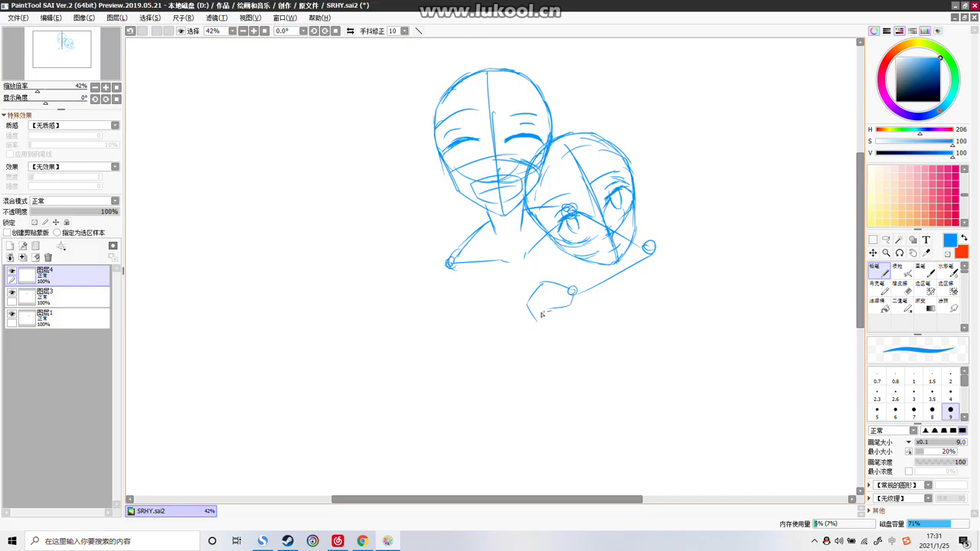
Draw the other upper arm as a line from the smiling figure's free shoulder joint down and outward to the elbow
drag(449, 266, 412, 303)
key(ctrl+z)
drag(449, 266, 415, 308)
key(ctrl+z)
drag(449, 265, 413, 343)
Draw the raised forearm as a nearly vertical line rising from the elbow to shoulder height
drag(371, 281, 409, 344)
key(ctrl+z)
drag(369, 271, 415, 344)
key(ctrl+z)
drag(414, 249, 407, 334)
key(ctrl+z)
drag(412, 256, 414, 358)
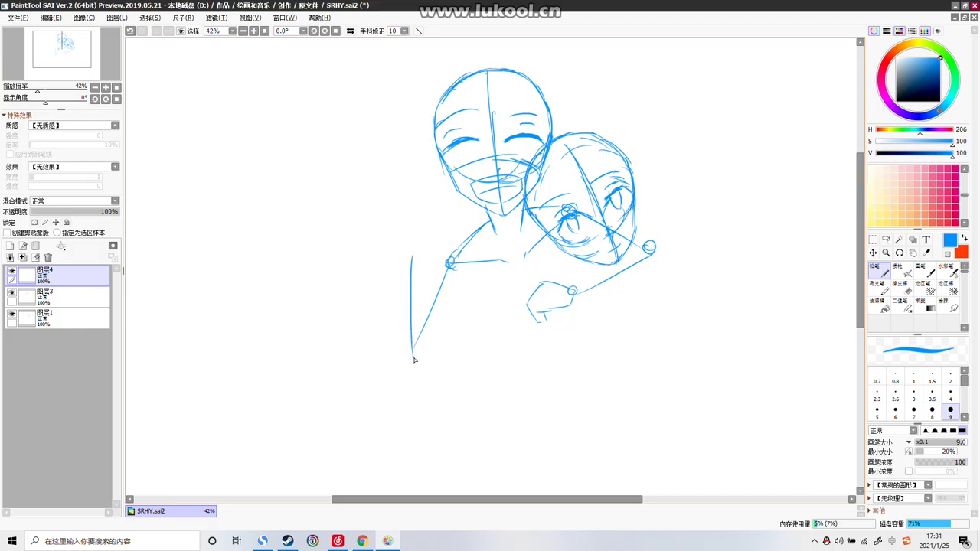
key(ctrl+z)
drag(416, 255, 408, 337)
Add a round wrist joint on the raised forearm and sketch the palm shape above it
drag(415, 257, 410, 260)
mouse_move(404, 223)
mouse_down()
mouse_move(402, 228)
mouse_move(442, 229)
mouse_move(431, 226)
mouse_move(437, 245)
mouse_move(426, 260)
mouse_move(412, 259)
mouse_move(440, 229)
mouse_move(420, 264)
mouse_move(446, 242)
mouse_move(434, 242)
mouse_move(441, 249)
mouse_move(436, 235)
mouse_move(415, 244)
mouse_move(441, 245)
mouse_move(431, 256)
mouse_move(436, 235)
mouse_move(439, 245)
mouse_up()
key(ctrl+z)
key(ctrl+z)
key(ctrl+z)
key(ctrl+z)
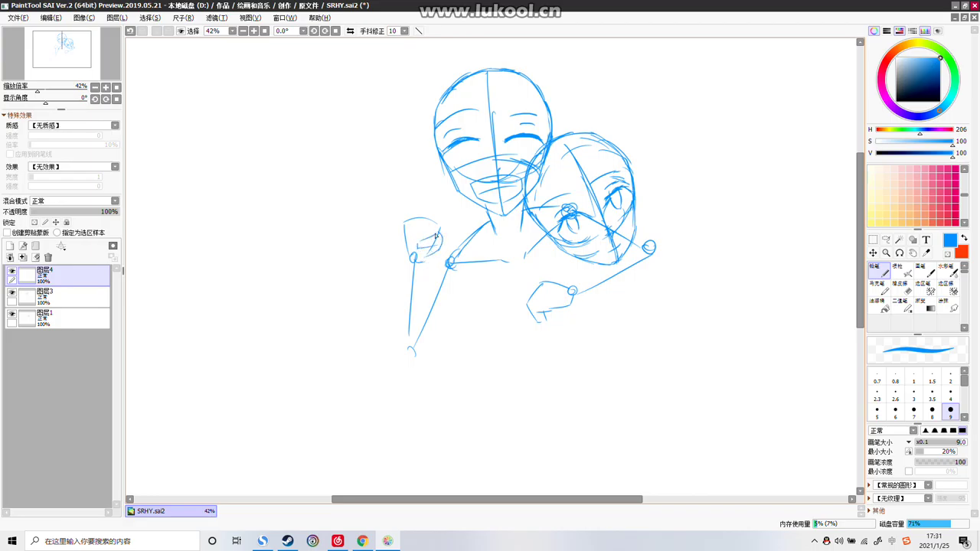
Sketch two raised fingers spread in a V above the palm of the raised hand
key(ctrl+z)
mouse_move(441, 187)
mouse_down()
mouse_move(431, 223)
mouse_move(450, 186)
mouse_move(441, 222)
mouse_move(417, 187)
mouse_move(425, 174)
mouse_move(425, 214)
mouse_move(417, 181)
mouse_move(424, 177)
mouse_move(426, 215)
mouse_up()
key(ctrl+z)
key(ctrl+z)
key(ctrl+z)
key(ctrl+z)
key(ctrl+z)
key(ctrl+z)
mouse_move(424, 178)
mouse_down()
mouse_move(428, 218)
mouse_move(417, 179)
mouse_move(419, 217)
mouse_move(429, 218)
mouse_up()
key(ctrl+z)
key(ctrl+z)
key(ctrl+z)
key(ctrl+z)
key(ctrl+z)
key(ctrl+z)
mouse_move(418, 181)
mouse_down()
mouse_move(426, 178)
mouse_move(427, 216)
mouse_up()
key(ctrl+z)
Add the folded fingers and thumb to the V-sign hand and reinforce the palm outline
mouse_move(427, 176)
mouse_down()
mouse_move(428, 213)
mouse_move(404, 220)
mouse_move(413, 242)
mouse_up()
key(ctrl+z)
key(ctrl+z)
key(ctrl+z)
key(ctrl+z)
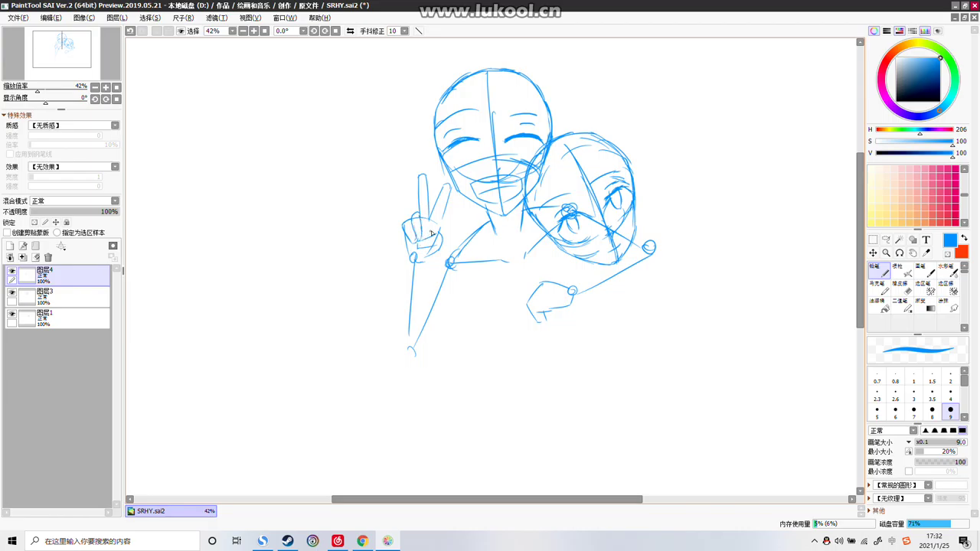
key(ctrl+z)
mouse_move(447, 212)
mouse_down()
mouse_move(440, 236)
mouse_move(406, 249)
mouse_move(429, 264)
mouse_move(415, 265)
mouse_up()
key(ctrl+z)
key(ctrl+z)
key(ctrl+z)
drag(402, 227, 407, 260)
key(ctrl+z)
Sketch both sides of an egg-shaped torso below the smiling figure's neck, tilted toward the second figure
scroll(559, 259, down, 2)
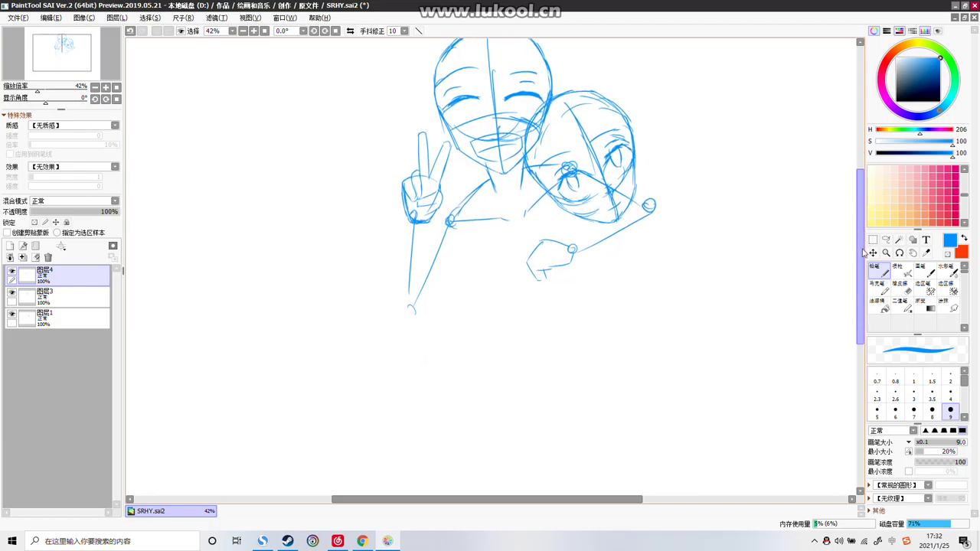
drag(486, 183, 472, 213)
drag(506, 302, 518, 305)
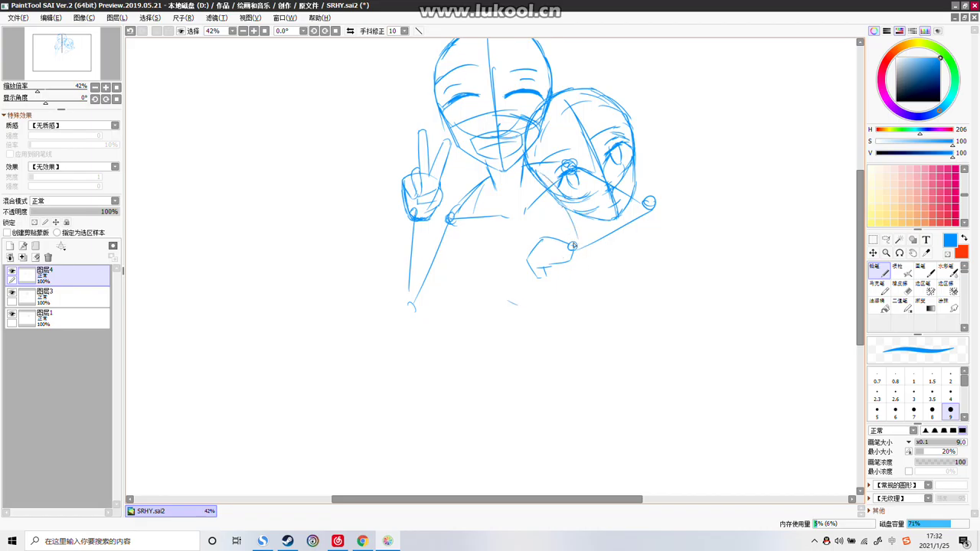
drag(565, 193, 586, 246)
key(ctrl+z)
mouse_move(565, 193)
mouse_down()
mouse_move(590, 270)
mouse_move(591, 262)
mouse_move(568, 304)
mouse_move(584, 277)
mouse_move(565, 298)
mouse_move(581, 288)
mouse_move(524, 306)
mouse_up()
mouse_move(490, 181)
mouse_down()
mouse_move(478, 249)
mouse_move(474, 240)
mouse_move(491, 290)
mouse_move(476, 258)
mouse_move(501, 310)
mouse_move(566, 309)
mouse_up()
mouse_move(483, 192)
mouse_down()
mouse_move(518, 165)
mouse_move(567, 199)
mouse_move(593, 258)
mouse_up()
mouse_move(575, 212)
mouse_down()
mouse_move(588, 294)
mouse_move(569, 306)
mouse_up()
Close the torso shape with curved strokes along its lower edge
drag(588, 269, 543, 324)
drag(483, 278, 499, 305)
drag(480, 268, 542, 318)
mouse_move(524, 312)
mouse_down()
mouse_move(551, 317)
mouse_move(576, 302)
mouse_up()
key(ctrl+z)
key(ctrl+z)
mouse_move(485, 283)
mouse_down()
mouse_move(557, 317)
mouse_move(571, 303)
mouse_up()
Draw a curved centre line from the neck down through the tilted torso
mouse_move(486, 185)
mouse_down()
mouse_move(557, 180)
mouse_move(545, 237)
mouse_up()
mouse_move(512, 180)
mouse_down()
mouse_move(543, 239)
mouse_move(550, 279)
mouse_up()
drag(531, 224, 555, 303)
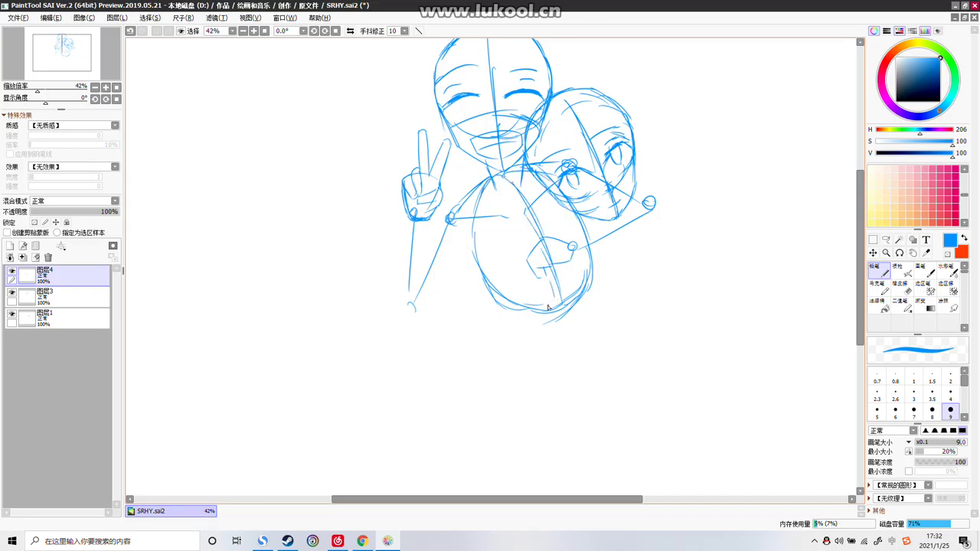
key(ctrl+z)
key(ctrl+z)
key(ctrl+z)
key(ctrl+z)
key(ctrl+z)
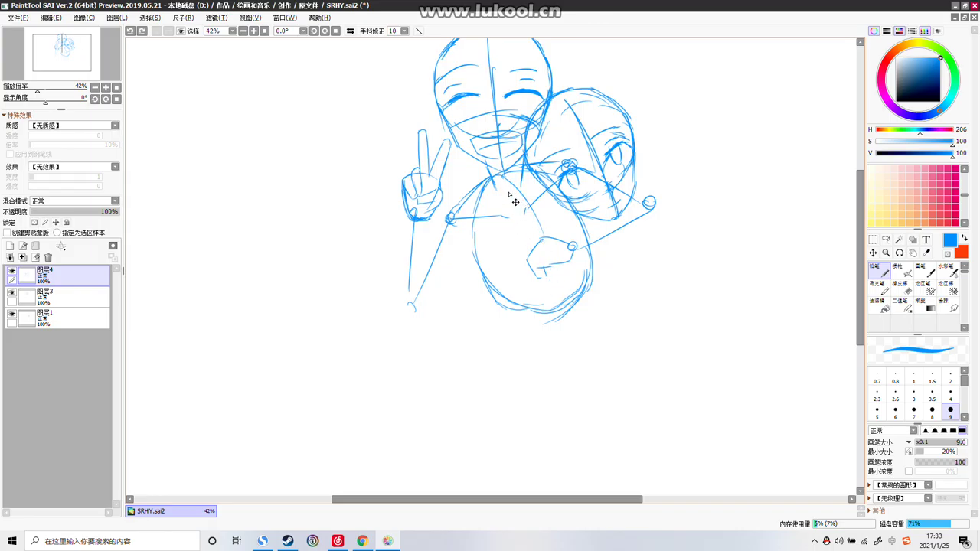
drag(508, 178, 539, 267)
key(ctrl+z)
key(ctrl+z)
drag(512, 185, 578, 343)
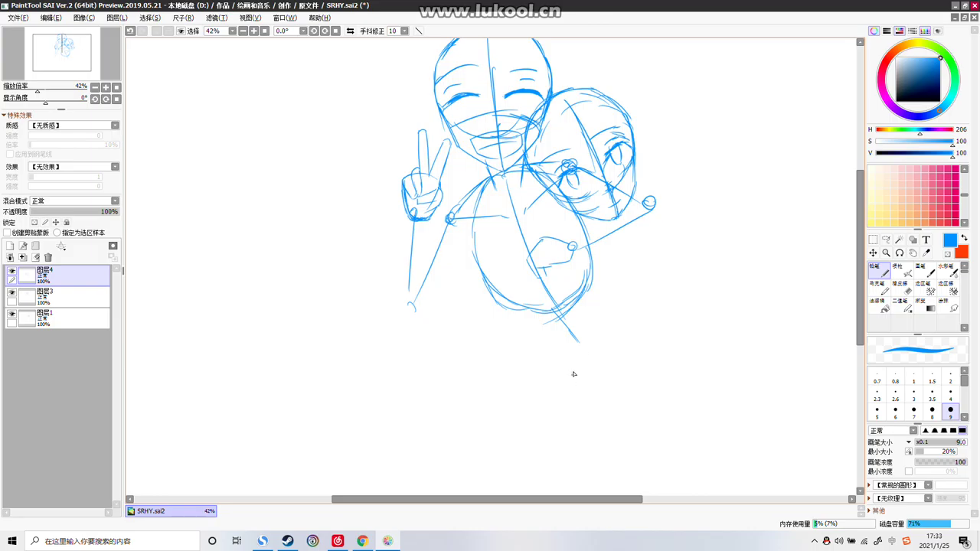
drag(858, 250, 855, 269)
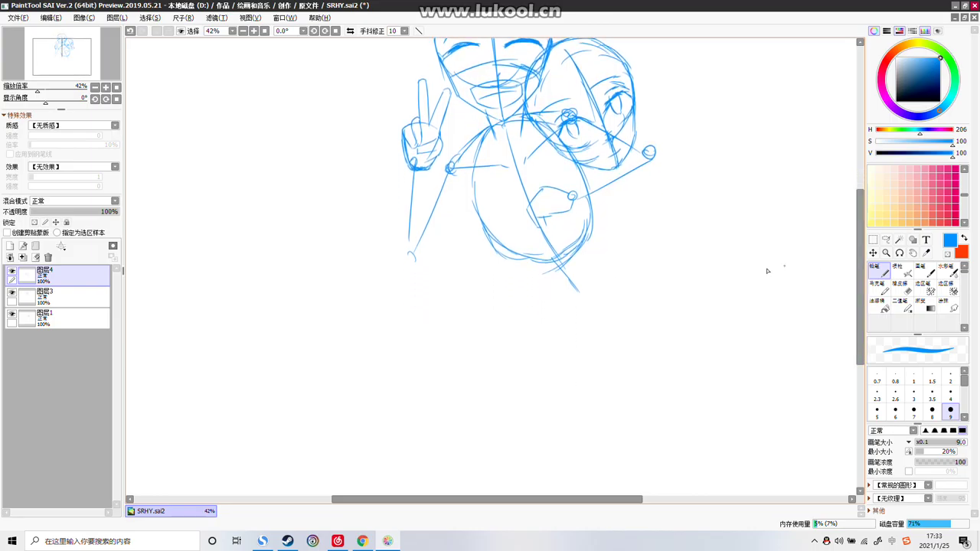
key(ctrl+z)
mouse_move(554, 254)
mouse_down()
mouse_move(562, 314)
mouse_move(503, 371)
mouse_up()
key(ctrl+z)
key(ctrl+z)
key(ctrl+z)
scroll(569, 316, down, 4)
scroll(578, 281, up, 4)
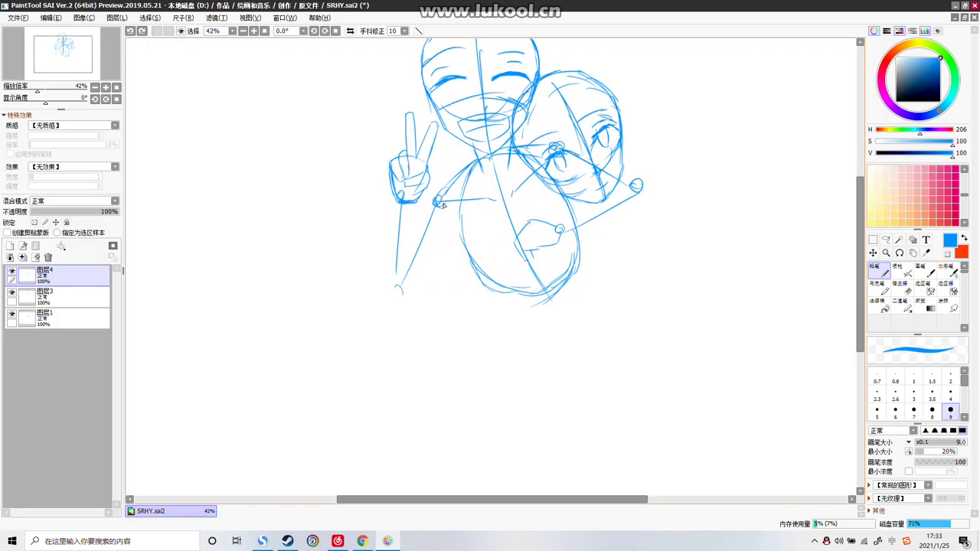
Draw the line from the free shoulder joint into the torso's side and add a contour stroke on the opposite side
drag(445, 218, 466, 240)
drag(437, 201, 470, 237)
drag(562, 157, 584, 264)
Erase the torso's lower outline on the side beneath the second figure's head
click(901, 288)
drag(572, 201, 582, 264)
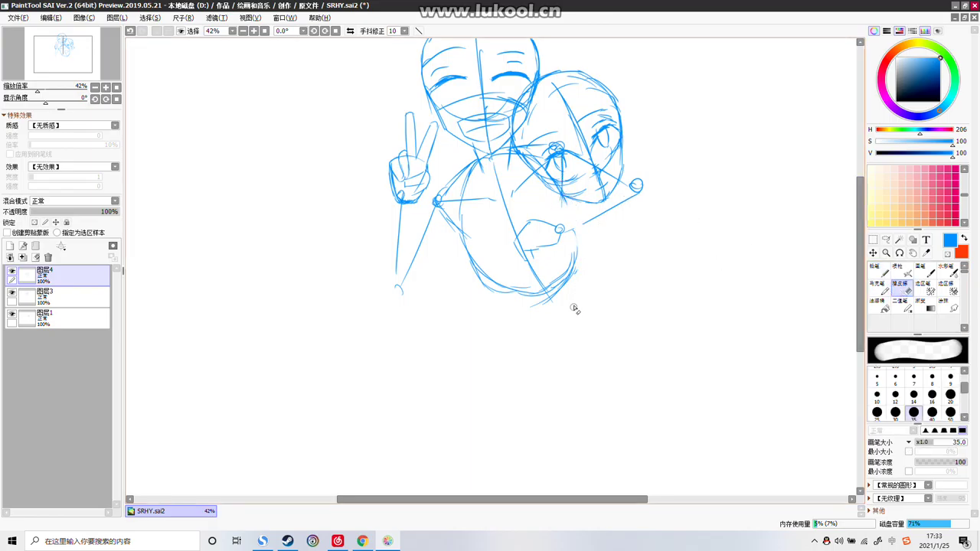
drag(585, 217, 574, 258)
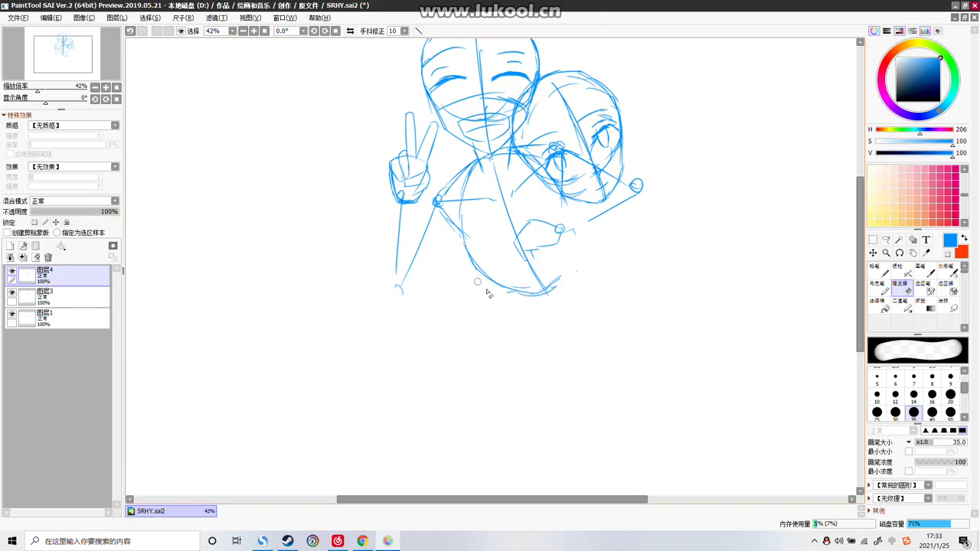
Redraw the erased torso side slightly narrower with the pencil and reconnect the forearm line to the wrist
click(874, 269)
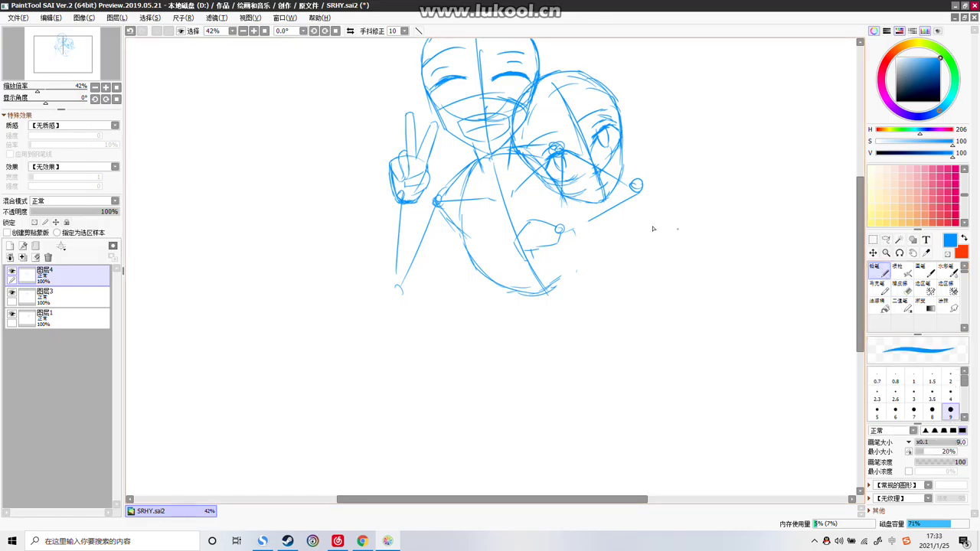
mouse_move(601, 220)
mouse_down()
mouse_move(564, 238)
mouse_move(598, 218)
mouse_move(587, 222)
mouse_move(553, 182)
mouse_move(576, 253)
mouse_up()
drag(567, 203, 572, 274)
mouse_move(571, 222)
mouse_down()
mouse_move(558, 284)
mouse_move(560, 272)
mouse_move(526, 298)
mouse_move(518, 292)
mouse_move(560, 280)
mouse_move(562, 258)
mouse_move(487, 239)
mouse_move(470, 248)
mouse_move(484, 275)
mouse_move(535, 285)
mouse_move(520, 294)
mouse_move(538, 277)
mouse_move(538, 298)
mouse_move(565, 256)
mouse_move(543, 287)
mouse_up()
drag(560, 272, 549, 291)
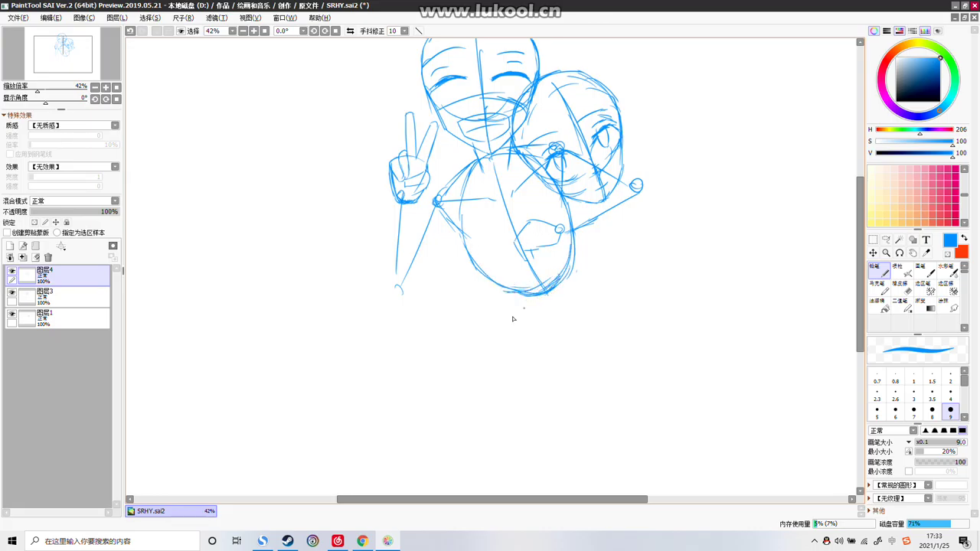
Switch to NetEase Cloud Music, skip to the next song with shuffle playback on, and return to PaintTool SAI
click(337, 541)
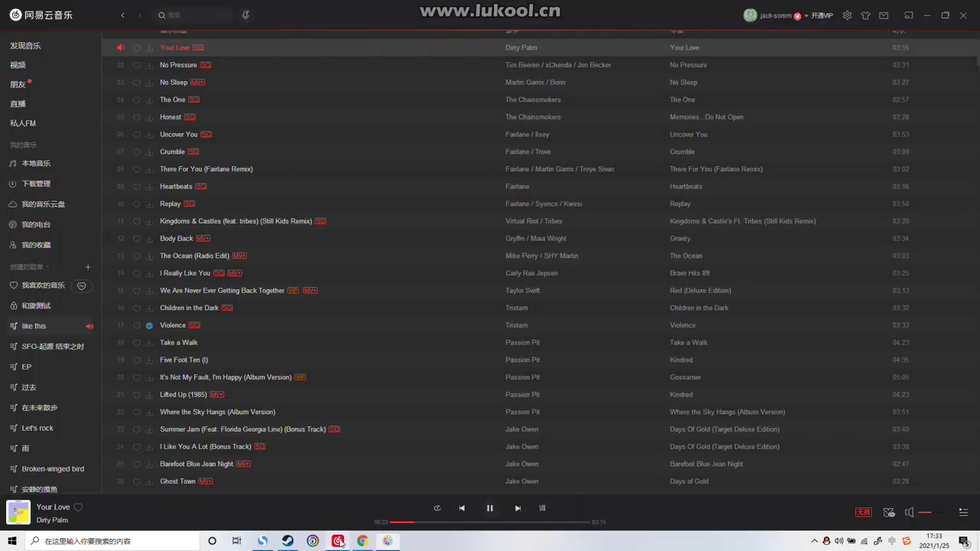
click(517, 508)
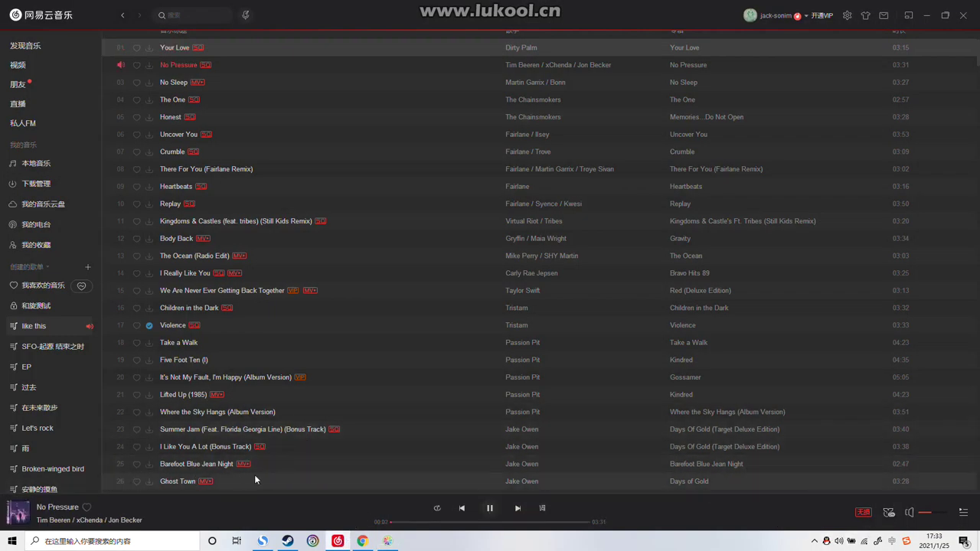
click(437, 511)
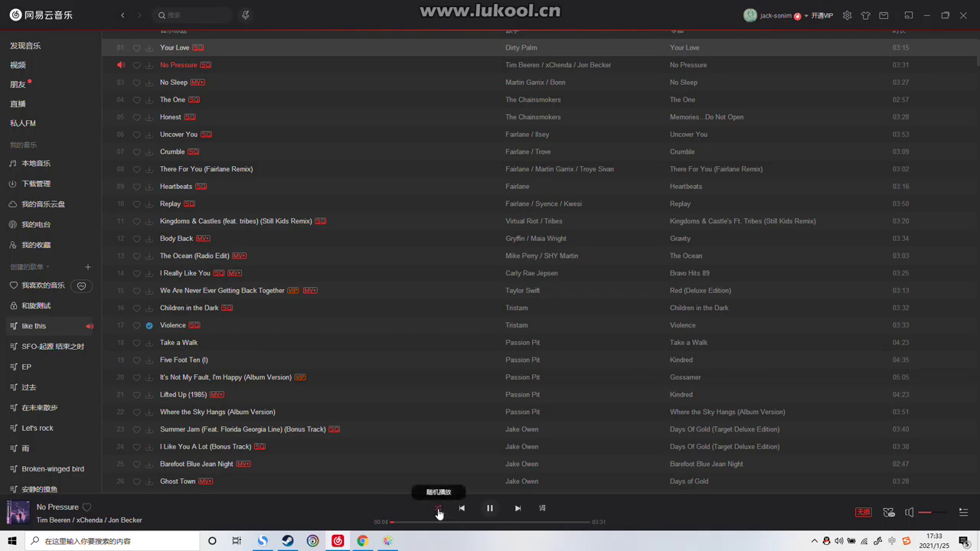
click(387, 541)
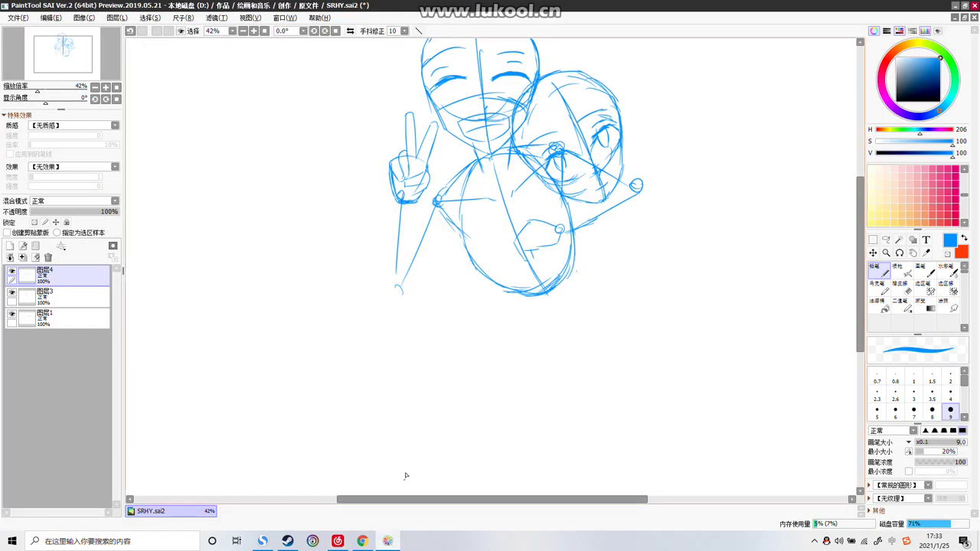
scroll(815, 214, up, 2)
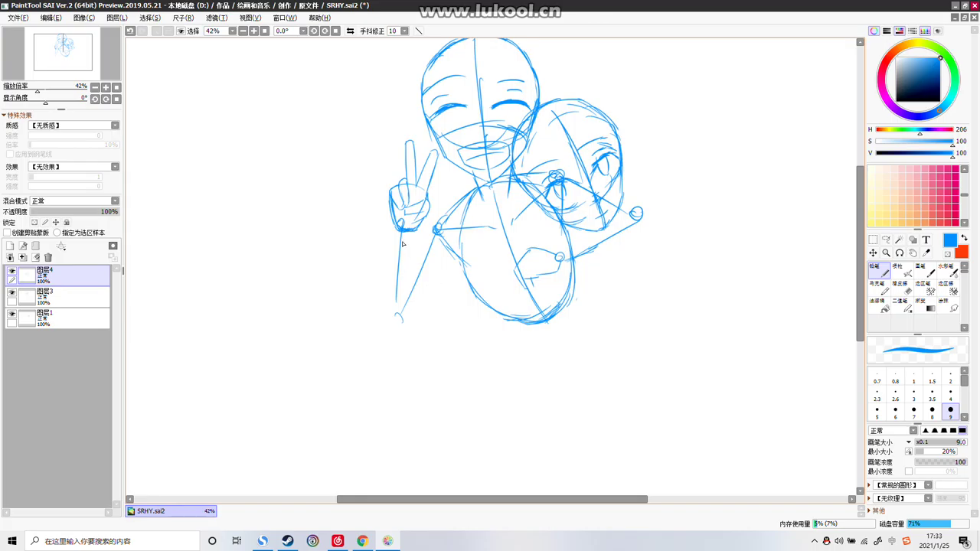
drag(422, 227, 409, 297)
drag(416, 257, 410, 307)
key(ctrl+z)
key(ctrl+z)
key(ctrl+z)
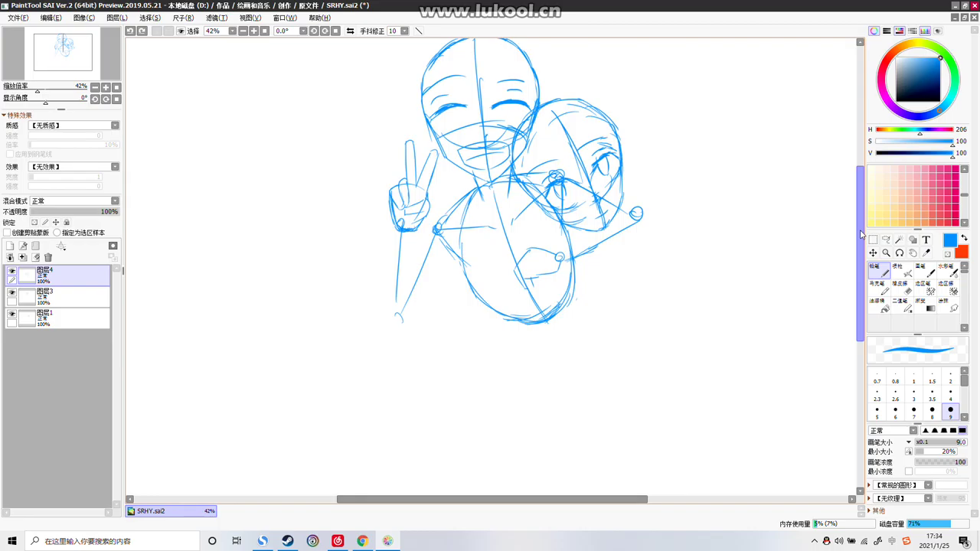
scroll(861, 234, down, 2)
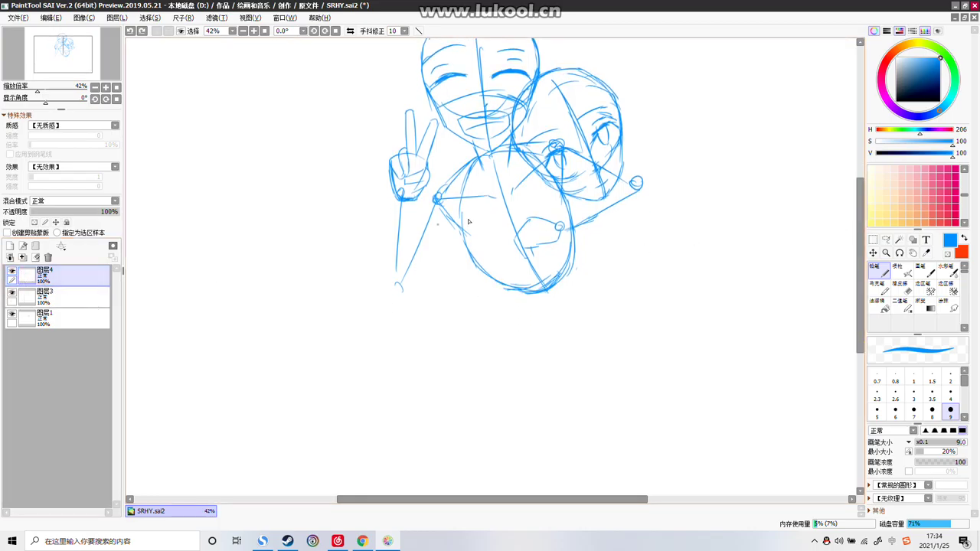
scroll(860, 259, up, 4)
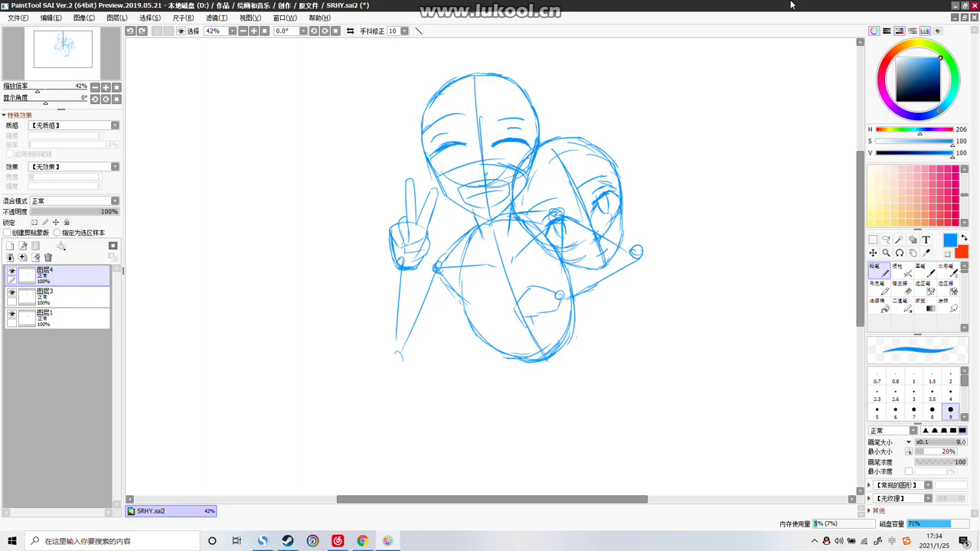
drag(861, 226, 865, 276)
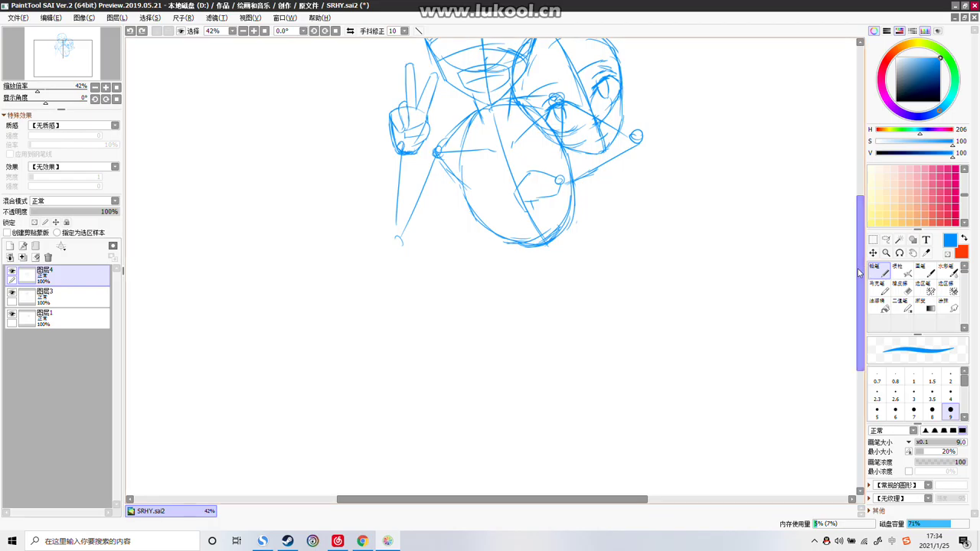
drag(539, 246, 571, 291)
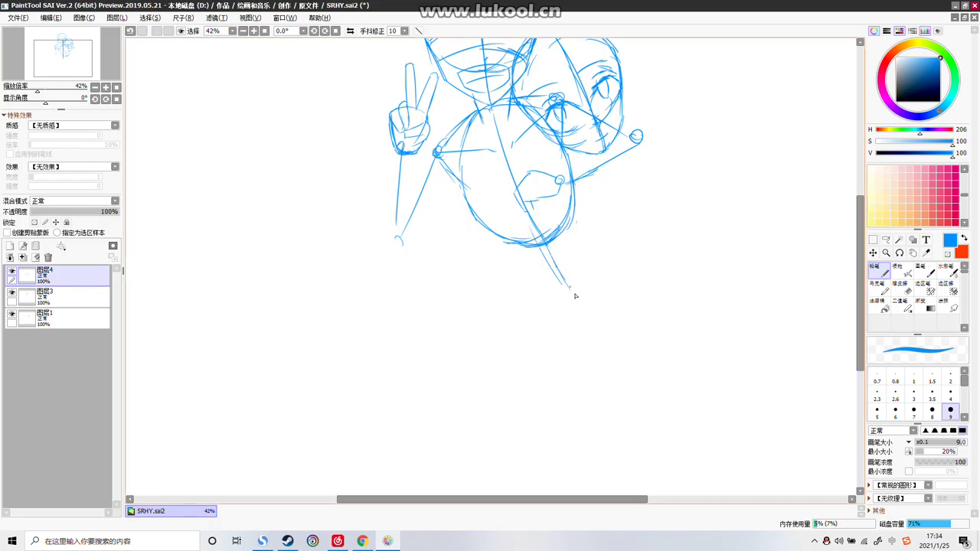
key(ctrl+z)
key(ctrl+z)
Erase the lower part of the centre line running through the torso
click(900, 287)
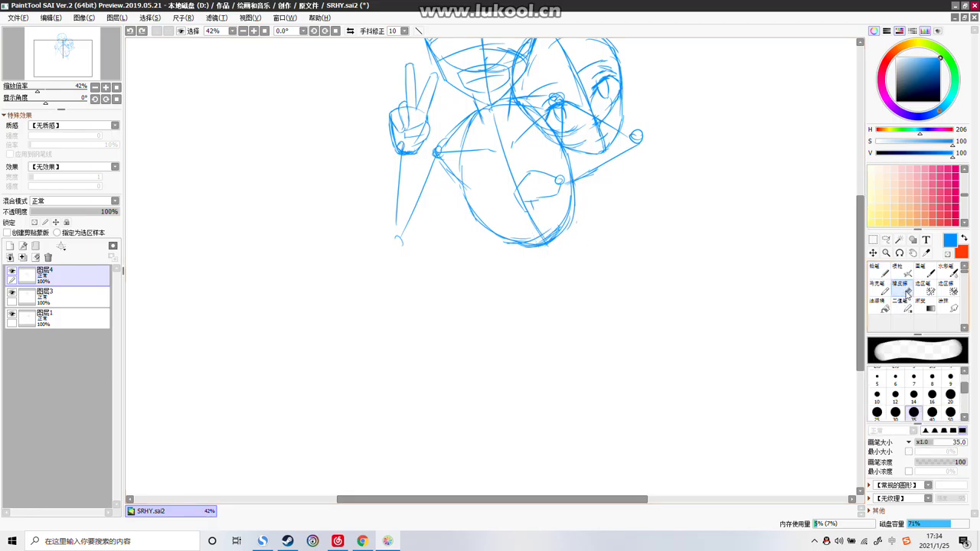
mouse_move(510, 159)
mouse_down()
mouse_move(538, 228)
mouse_move(546, 227)
mouse_move(545, 245)
mouse_up()
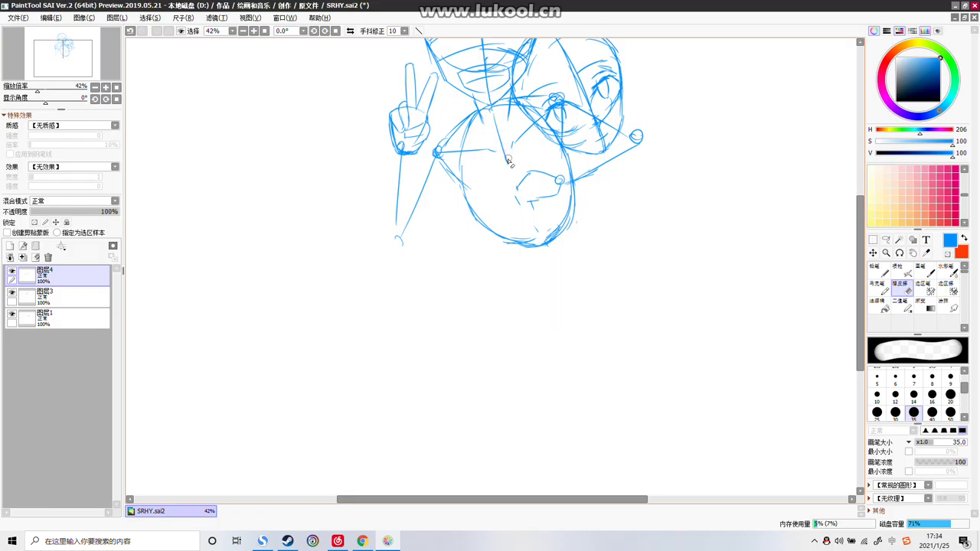
Erase more of the torso's centre line and redraw the bottom of the torso outline in pencil on a new layer
drag(495, 119, 508, 169)
key(n)
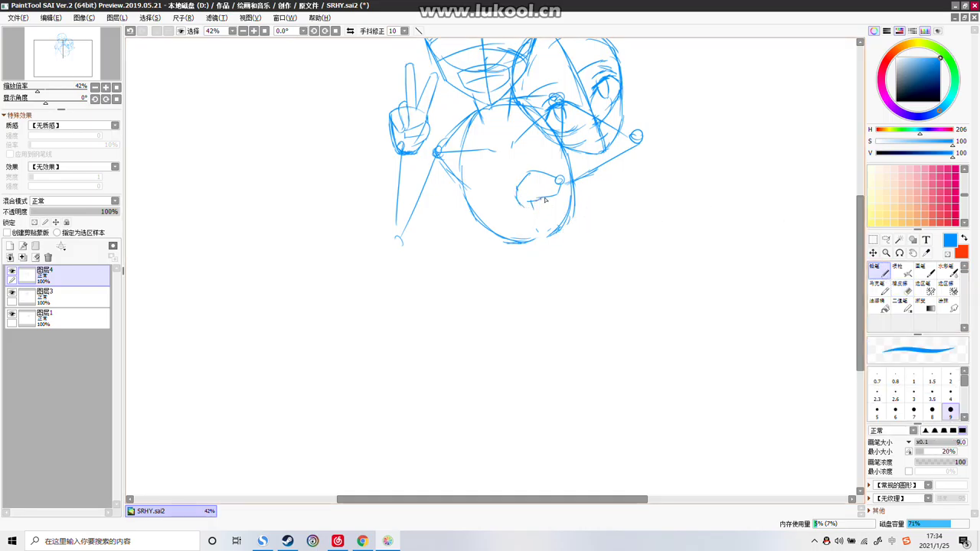
click(10, 246)
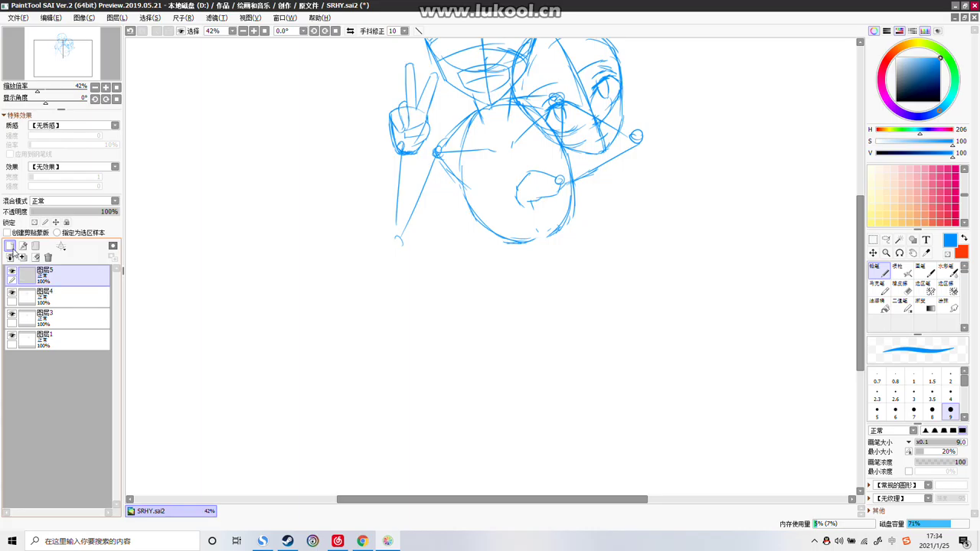
mouse_move(501, 239)
mouse_down()
mouse_move(528, 245)
mouse_move(570, 214)
mouse_up()
mouse_move(492, 109)
mouse_down()
mouse_move(514, 206)
mouse_move(501, 138)
mouse_move(537, 239)
mouse_move(528, 237)
mouse_up()
key(ctrl+z)
key(ctrl+z)
key(ctrl+z)
key(ctrl+z)
key(ctrl+z)
key(ctrl+z)
key(ctrl+z)
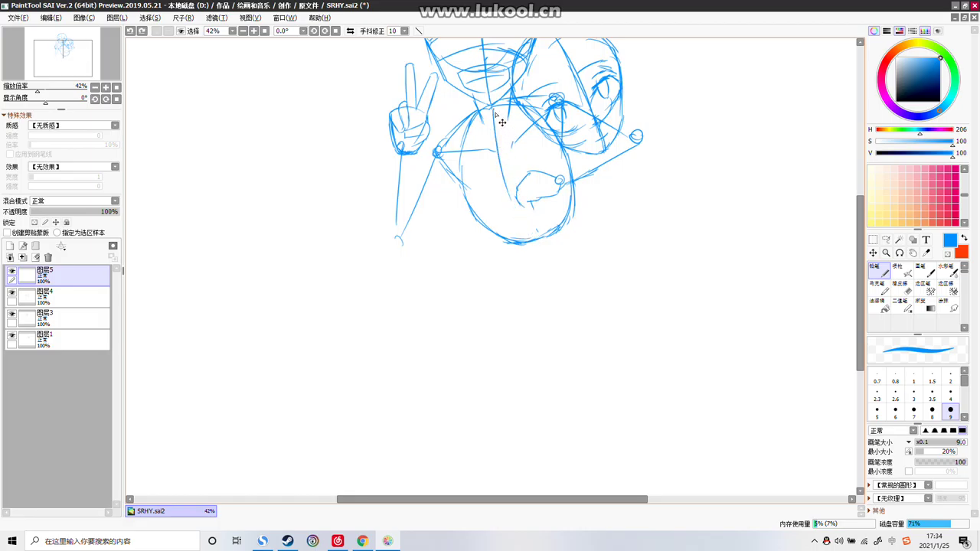
Draw the first figure's centre line through the torso and extend it in a curve down to the hips
drag(495, 120, 537, 297)
drag(533, 252, 511, 361)
key(ctrl+z)
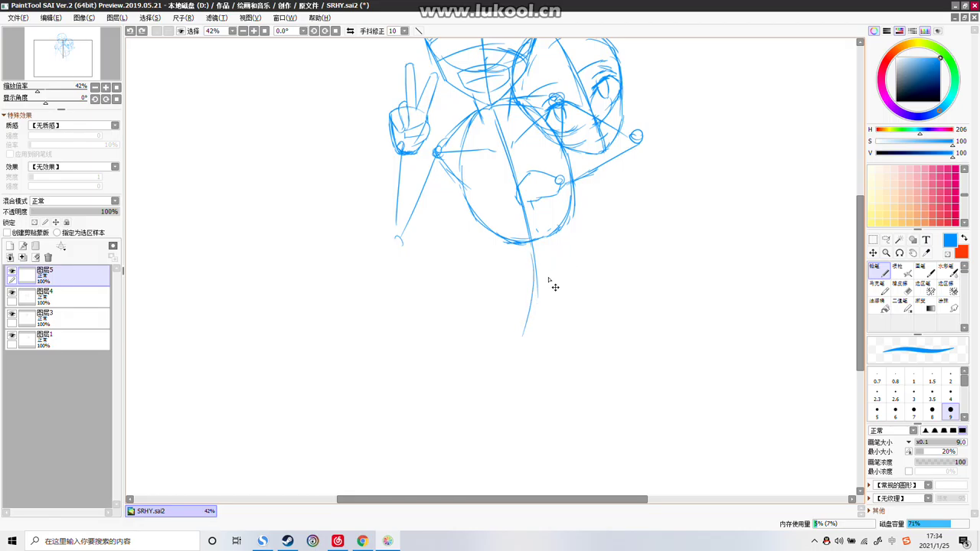
key(ctrl+z)
drag(536, 251, 522, 391)
drag(536, 292, 515, 437)
drag(521, 375, 507, 463)
key(ctrl+z)
scroll(769, 271, up, 3)
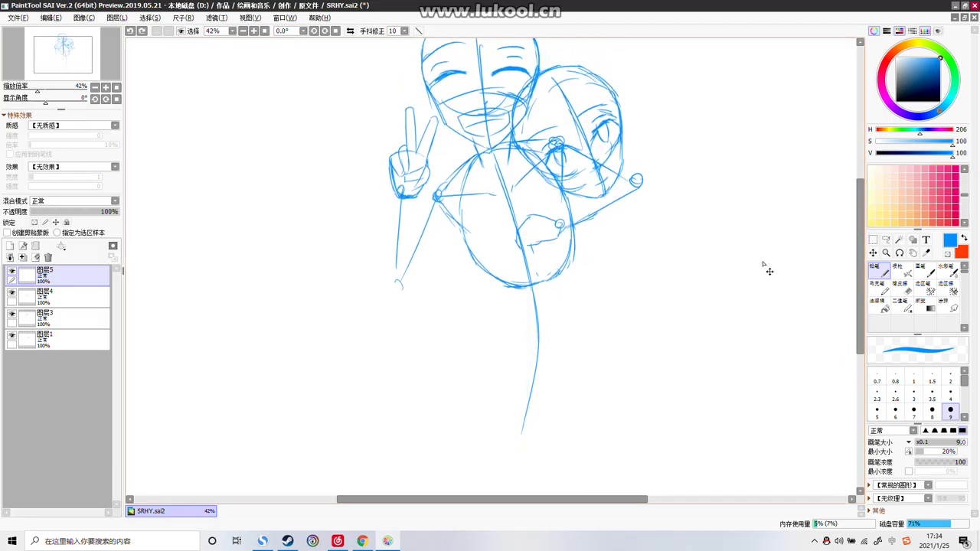
Sketch short guide strokes around the two figures to mark the outer limits of the composition
click(243, 31)
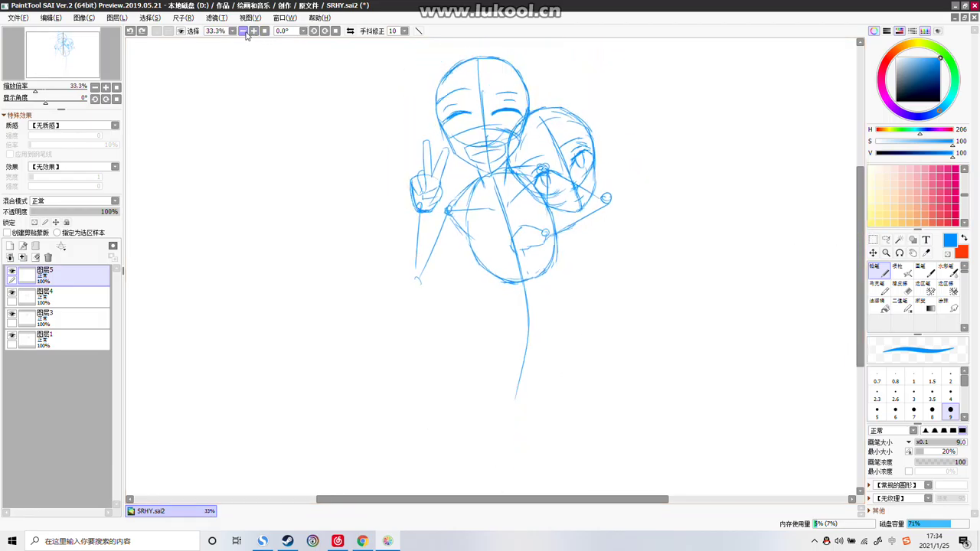
click(243, 31)
drag(467, 354, 548, 359)
key(ctrl+z)
drag(360, 140, 358, 239)
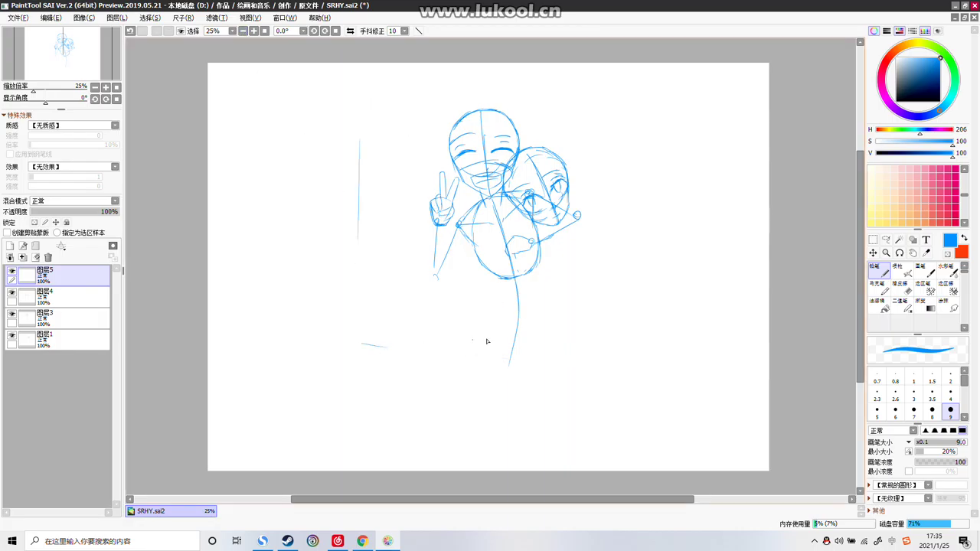
key(ctrl+z)
drag(372, 387, 406, 392)
drag(587, 380, 613, 381)
drag(373, 89, 450, 88)
drag(368, 463, 456, 463)
drag(622, 390, 626, 436)
drag(503, 460, 563, 462)
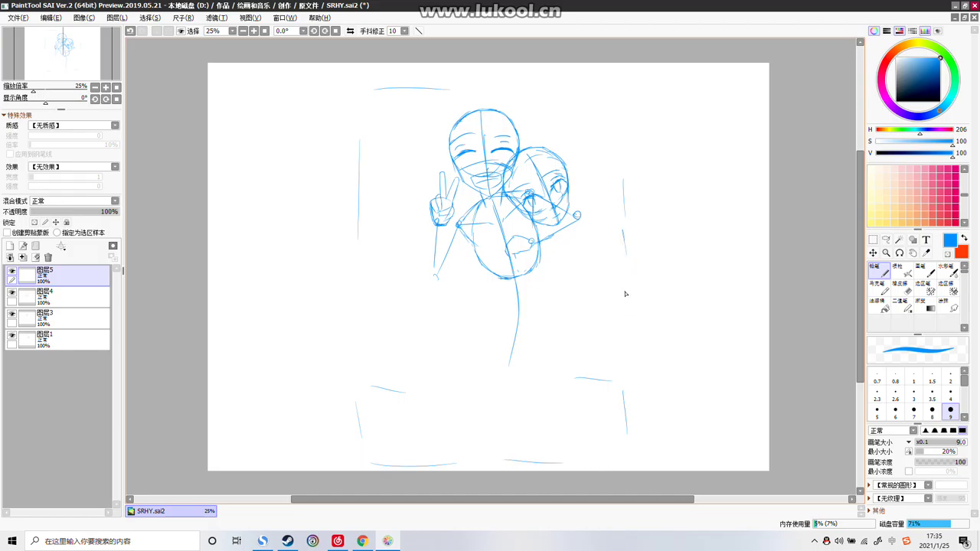
Sketch the first figure's pelvis as a tapered block across the lower end of the centre line
scroll(337, 44, up, 1)
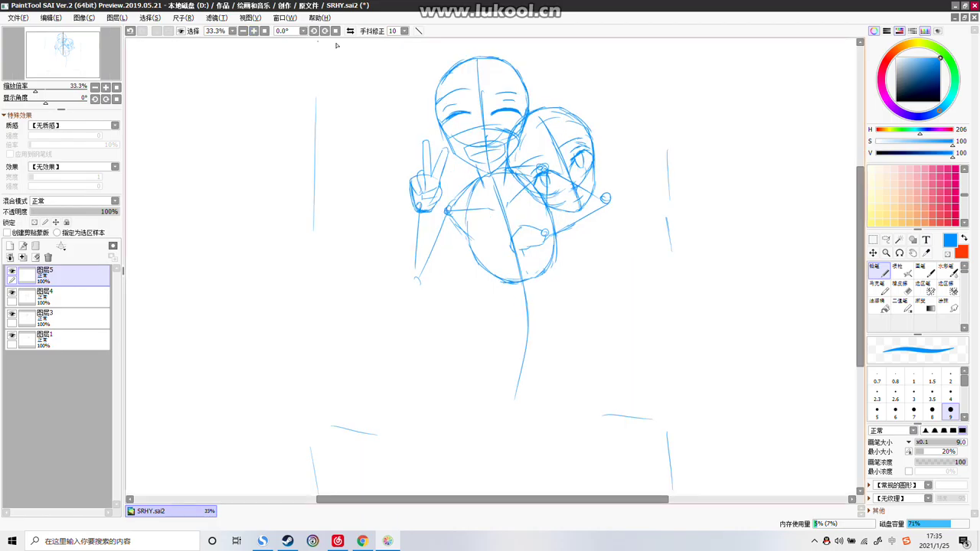
scroll(849, 229, down, 1)
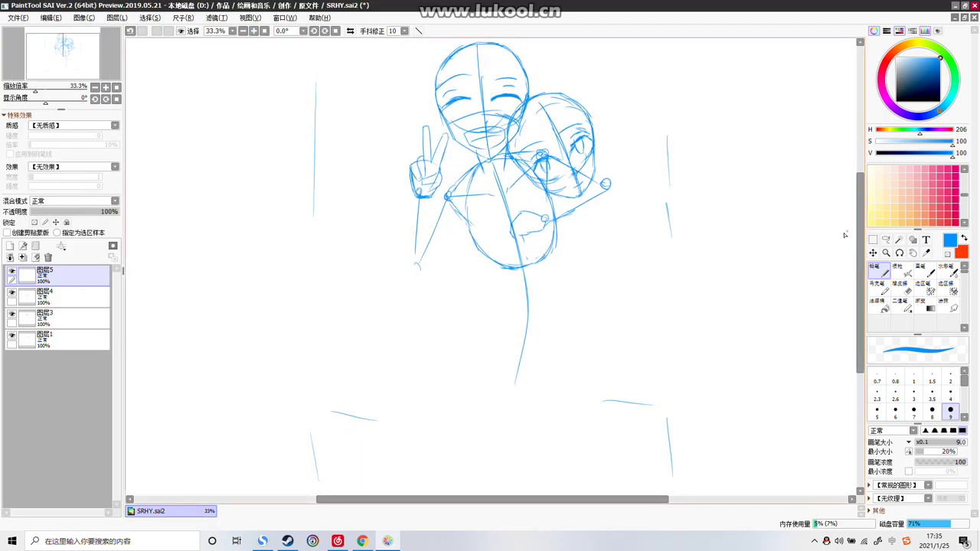
mouse_move(484, 354)
mouse_down()
mouse_move(497, 327)
mouse_move(578, 302)
mouse_up()
key(ctrl+z)
mouse_move(499, 310)
mouse_down()
mouse_move(573, 315)
mouse_move(573, 360)
mouse_up()
key(ctrl+z)
drag(487, 354, 564, 360)
key(ctrl+z)
drag(485, 354, 576, 359)
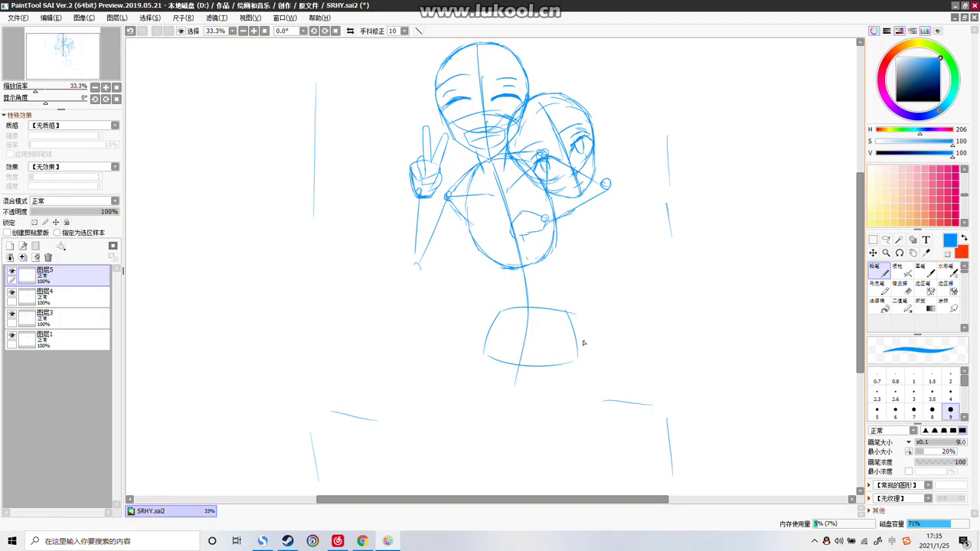
Redraw the bottom of the pelvis block as a flat ellipse
key(ctrl+z)
drag(486, 357, 563, 355)
key(ctrl+z)
key(ctrl+z)
drag(484, 352, 565, 357)
drag(486, 356, 574, 361)
key(ctrl+z)
drag(487, 355, 566, 361)
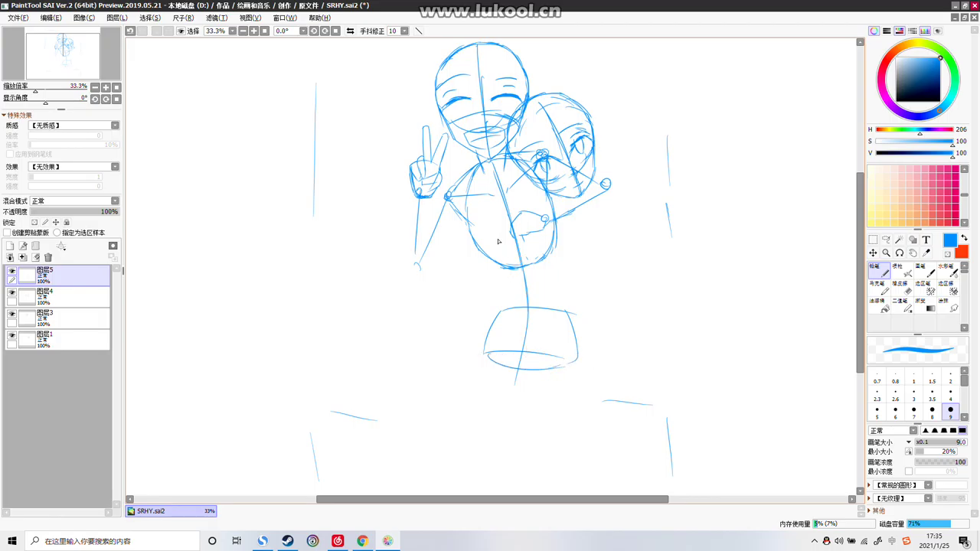
click(886, 240)
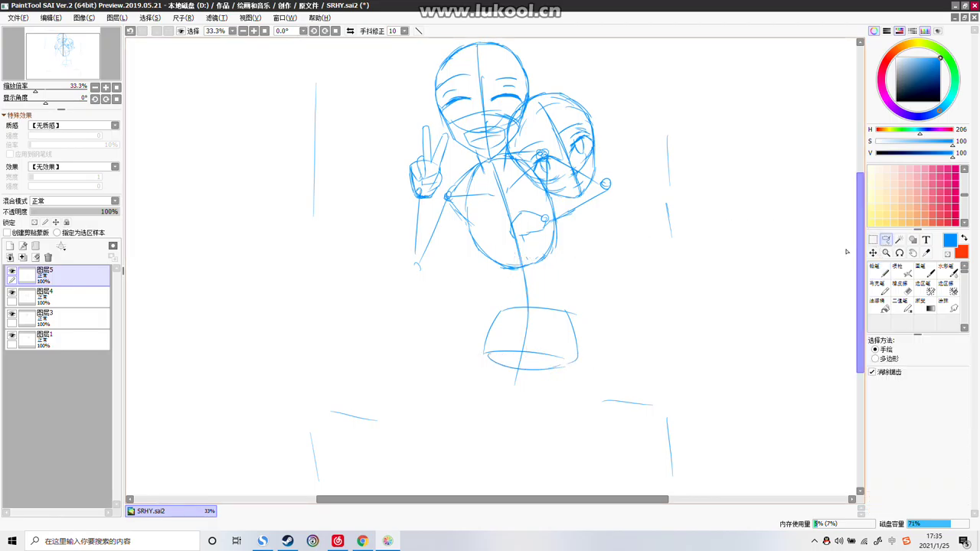
key(n)
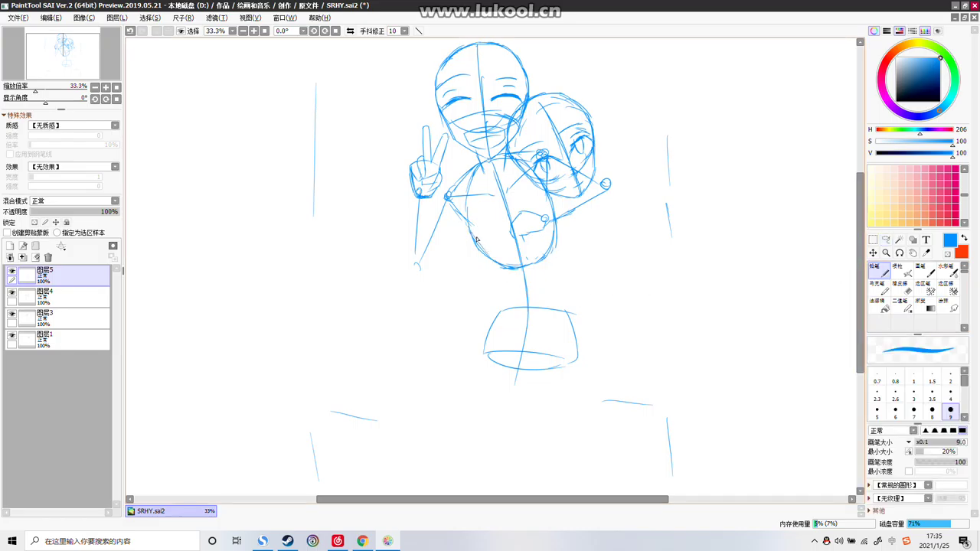
drag(484, 250, 505, 284)
key(ctrl+z)
mouse_move(486, 331)
mouse_down()
mouse_move(457, 391)
mouse_move(497, 366)
mouse_up()
key(ctrl+z)
key(ctrl+z)
key(ctrl+z)
mouse_move(527, 367)
mouse_down()
mouse_move(560, 424)
mouse_move(599, 338)
mouse_up()
key(ctrl+z)
key(ctrl+z)
mouse_move(523, 369)
mouse_down()
mouse_move(547, 420)
mouse_move(575, 346)
mouse_move(596, 410)
mouse_up()
key(ctrl+z)
drag(577, 348, 590, 418)
key(ctrl+z)
key(ctrl+z)
drag(574, 356, 576, 417)
key(ctrl+z)
key(ctrl+z)
Draw the outer and inner thigh lines of one leg running down from the pelvis
drag(577, 357, 580, 406)
drag(540, 348, 577, 358)
mouse_move(520, 369)
mouse_down()
mouse_move(518, 410)
mouse_move(539, 421)
mouse_up()
key(ctrl+z)
key(ctrl+z)
drag(519, 369, 536, 425)
key(ctrl+z)
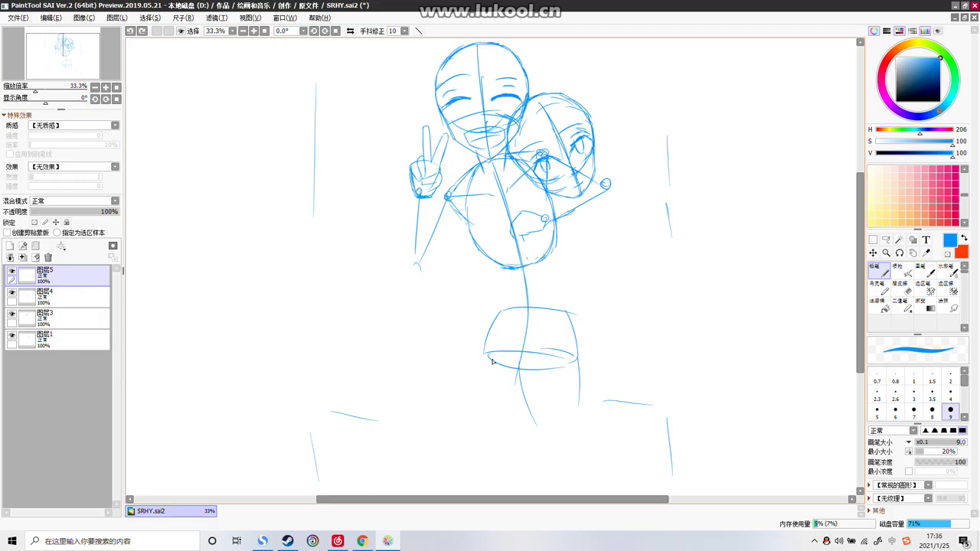
Try to draw the first figure's other thigh stretching out sideways from the pelvis
mouse_move(484, 350)
mouse_down()
mouse_move(414, 378)
mouse_move(394, 361)
mouse_move(369, 364)
mouse_up()
key(ctrl+z)
key(ctrl+z)
drag(485, 340, 356, 389)
drag(490, 357, 517, 379)
key(ctrl+z)
mouse_move(486, 341)
mouse_down()
mouse_move(498, 406)
mouse_move(501, 386)
mouse_move(483, 405)
mouse_move(406, 425)
mouse_up()
key(ctrl+z)
key(ctrl+z)
mouse_move(488, 342)
mouse_down()
mouse_move(506, 388)
mouse_move(440, 421)
mouse_up()
key(ctrl+z)
drag(509, 386, 441, 412)
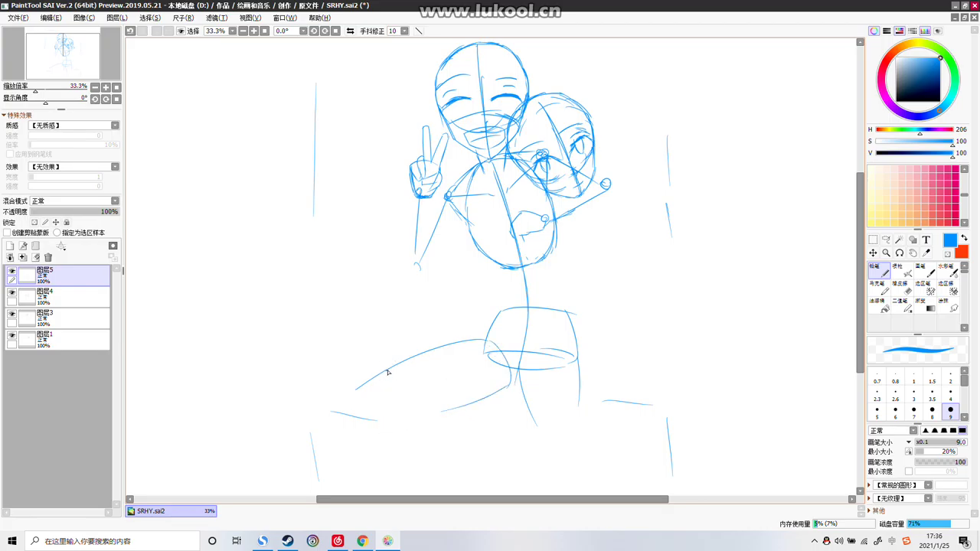
key(ctrl+z)
key(ctrl+z)
key(ctrl+z)
drag(483, 343, 400, 404)
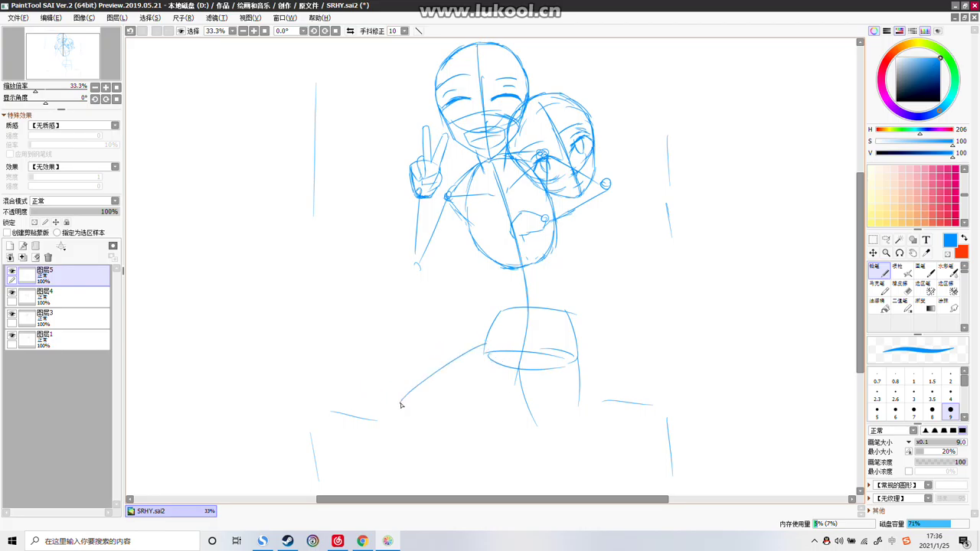
key(ctrl+z)
scroll(503, 217, down, 2)
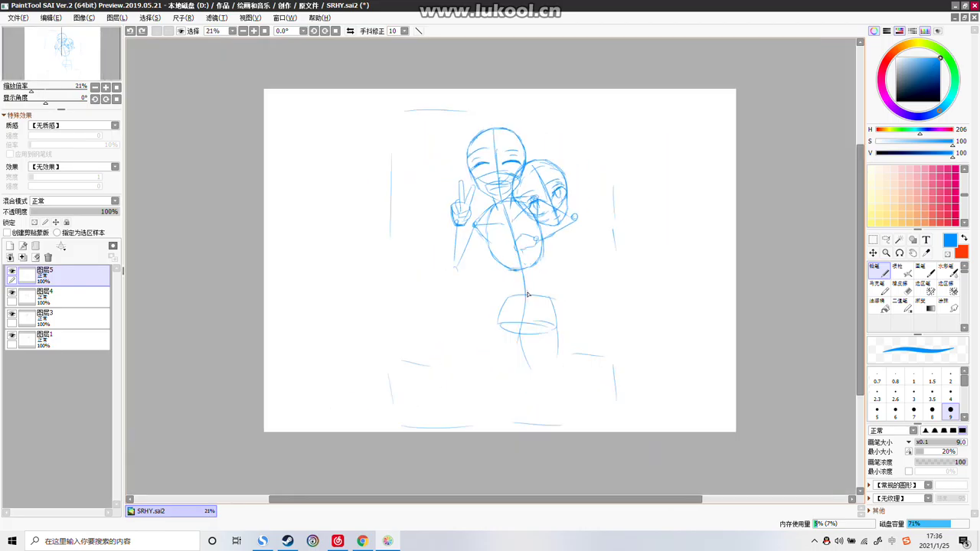
scroll(538, 321, up, 4)
scroll(538, 305, down, 4)
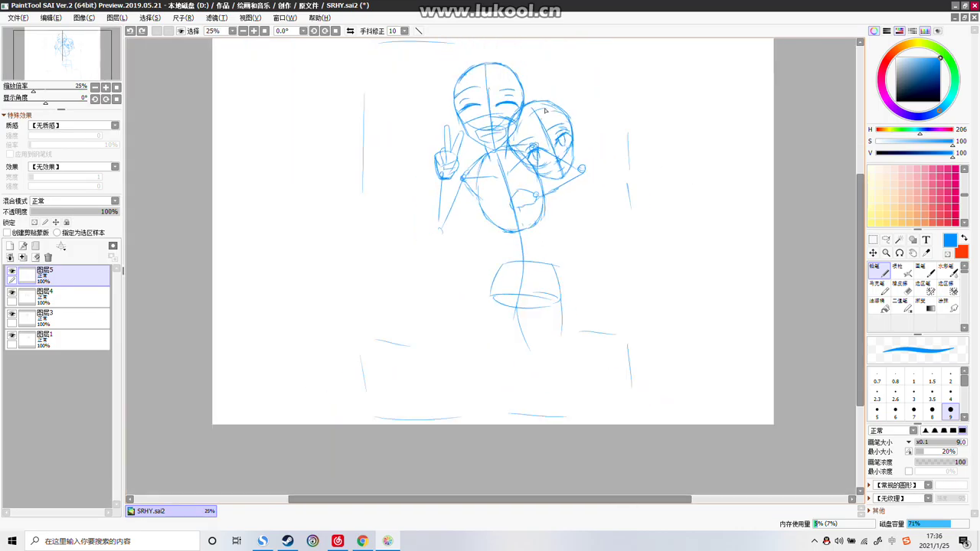
scroll(404, 124, up, 2)
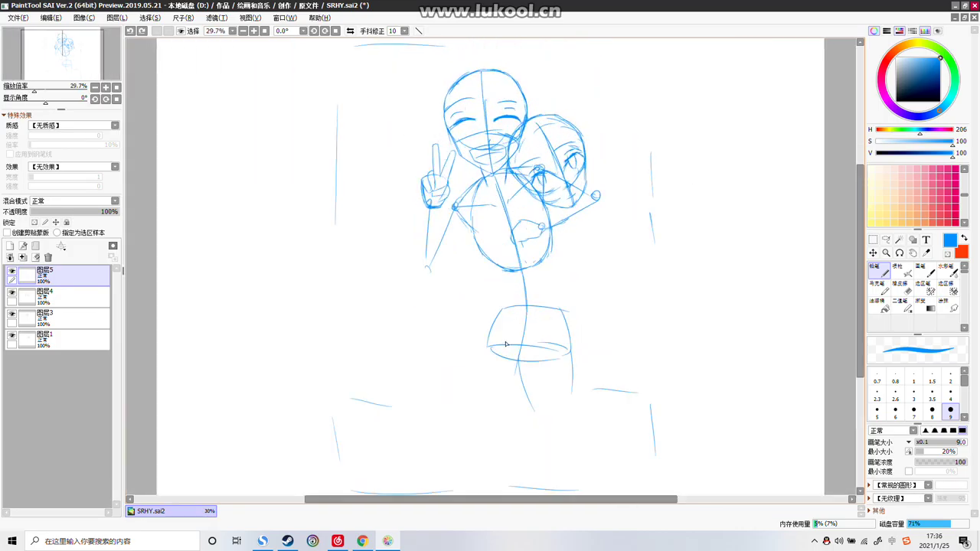
scroll(505, 344, down, 3)
scroll(618, 304, up, 2)
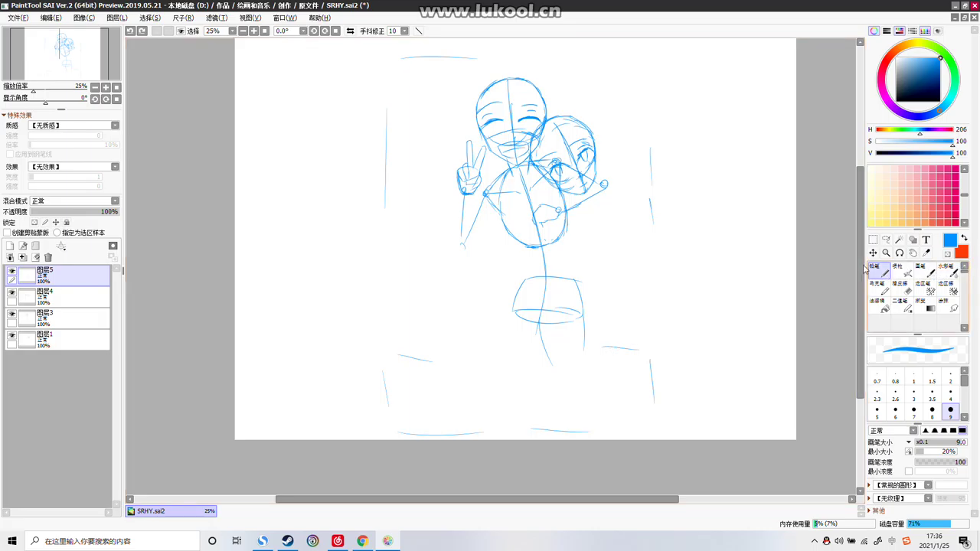
scroll(639, 280, down, 1)
scroll(680, 279, up, 3)
click(886, 240)
mouse_move(584, 238)
mouse_down()
mouse_move(534, 226)
mouse_move(456, 391)
mouse_move(584, 357)
mouse_move(589, 264)
mouse_up()
mouse_move(548, 302)
mouse_down()
mouse_move(542, 286)
mouse_move(547, 297)
mouse_up()
key(ctrl+z)
key(ctrl+d)
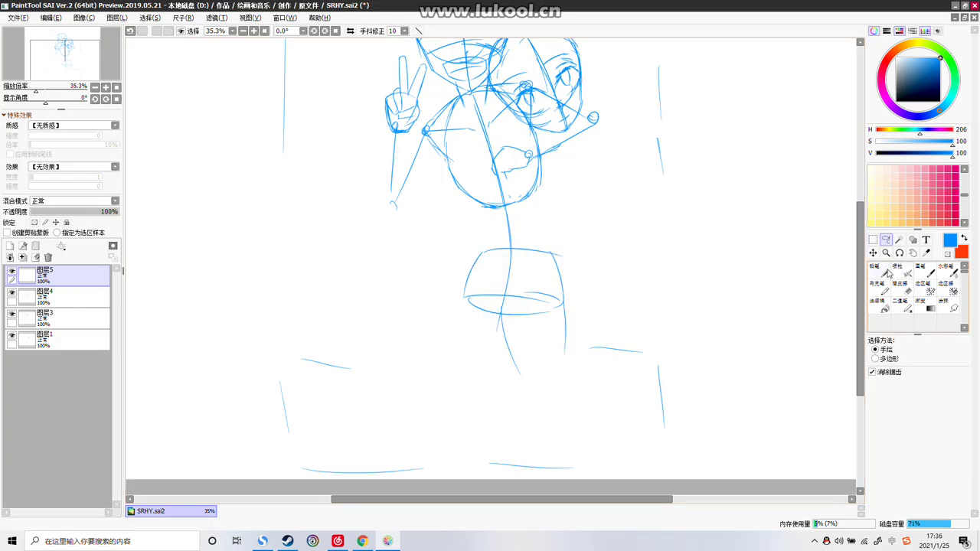
Add a new layer and move it to the bottom of the layer stack
click(884, 272)
click(42, 297)
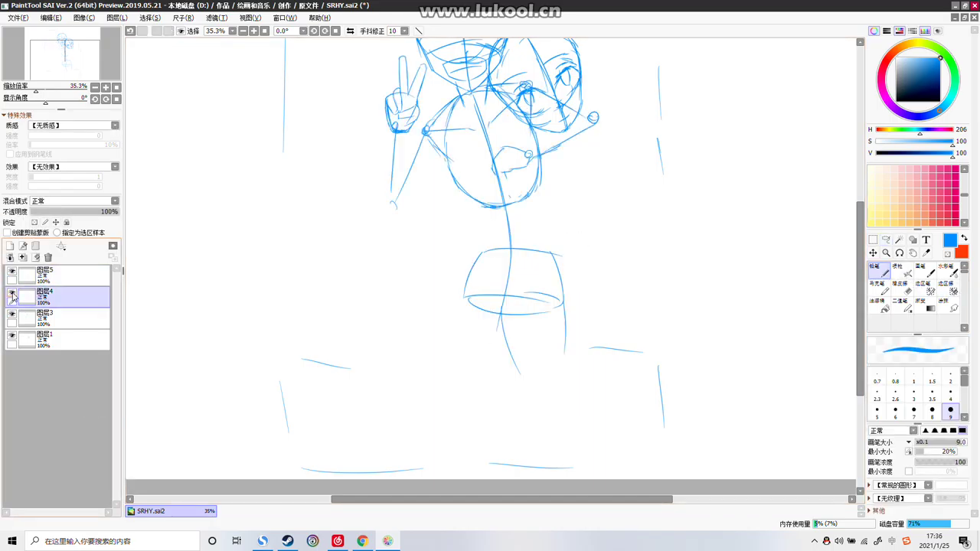
click(19, 272)
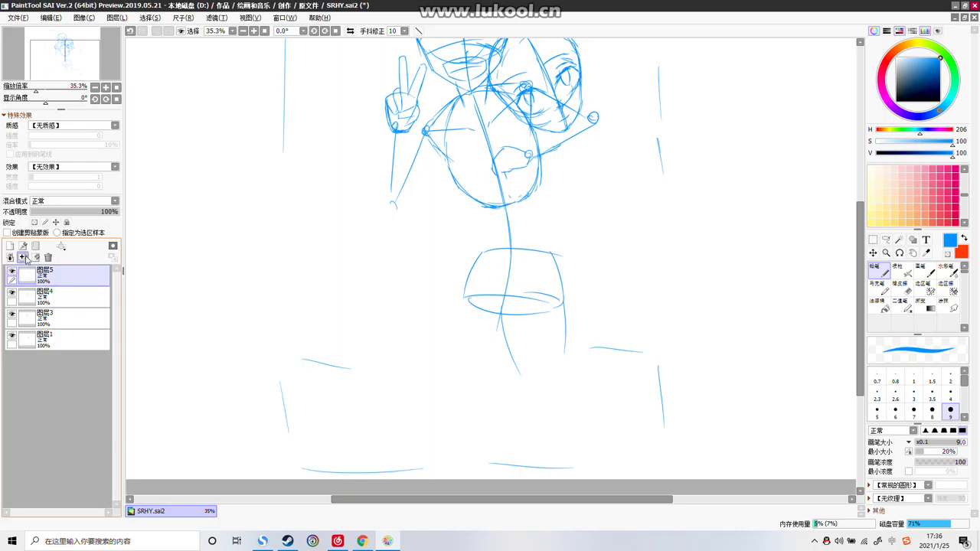
click(13, 318)
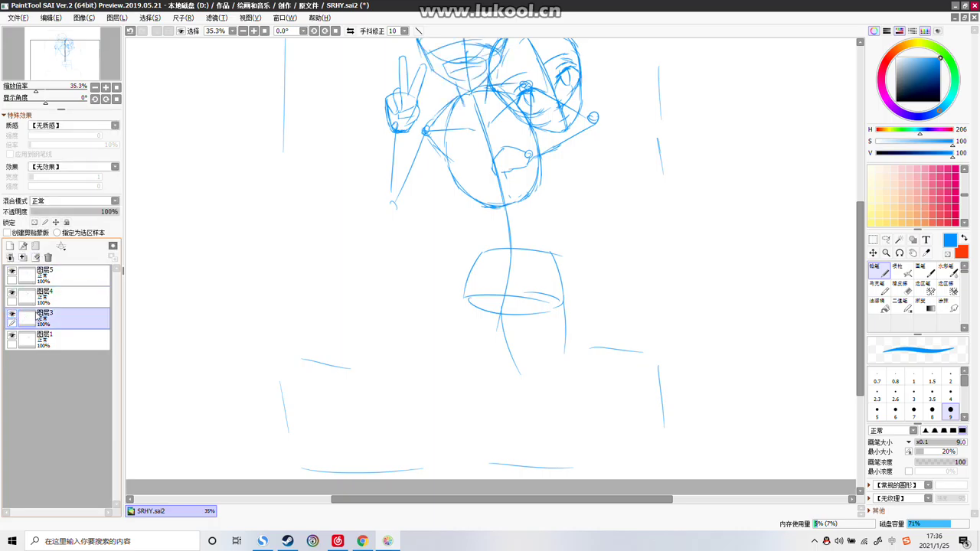
click(10, 246)
drag(42, 318, 61, 362)
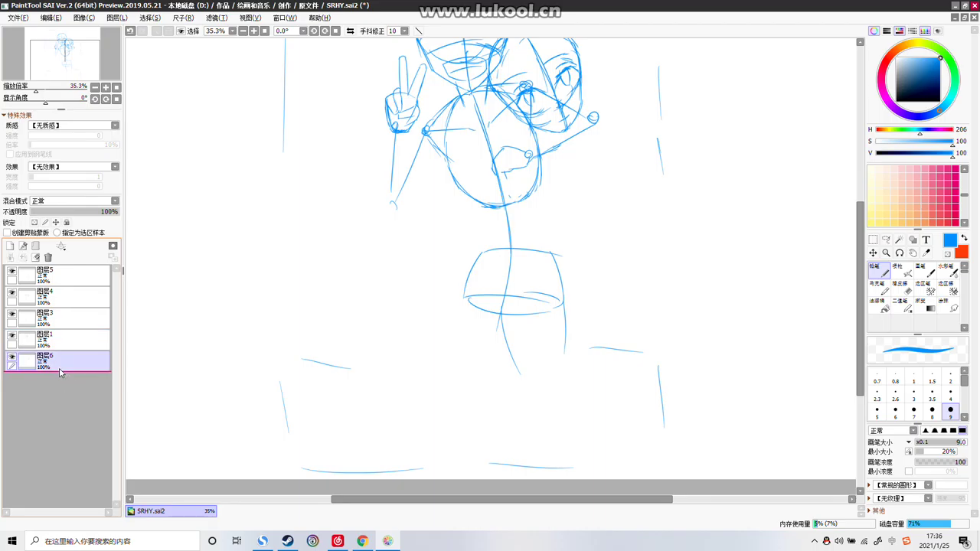
Sketch the neck and the start of the shoulder line beneath the second figure's head on the new layer
scroll(527, 272, down, 3)
scroll(517, 217, up, 4)
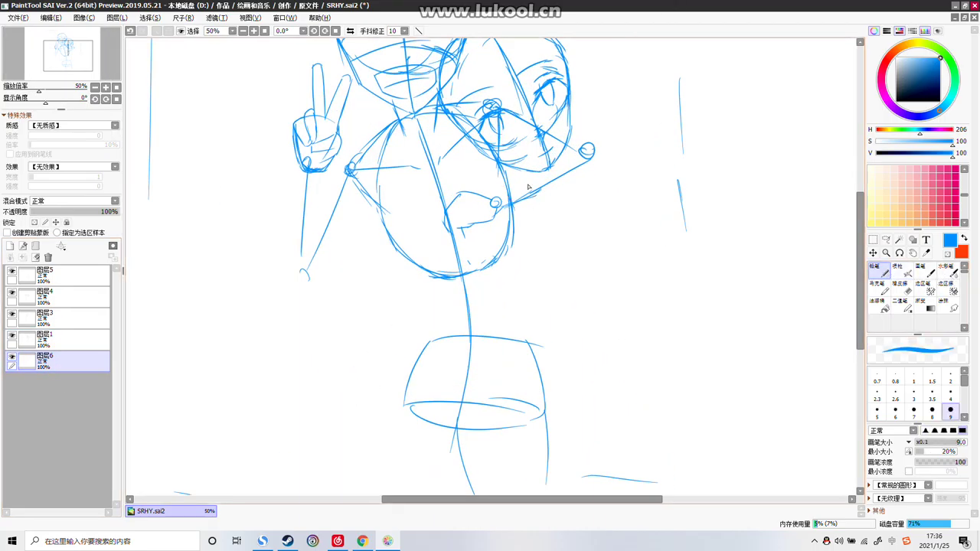
drag(522, 180, 538, 225)
mouse_move(558, 156)
mouse_down()
mouse_move(540, 189)
mouse_move(515, 183)
mouse_move(558, 176)
mouse_move(517, 175)
mouse_move(468, 205)
mouse_up()
key(ctrl+z)
mouse_move(514, 176)
mouse_down()
mouse_move(459, 201)
mouse_move(481, 191)
mouse_move(466, 206)
mouse_move(468, 222)
mouse_up()
key(ctrl+z)
key(ctrl+z)
key(ctrl+z)
mouse_move(513, 182)
mouse_down()
mouse_move(484, 214)
mouse_move(564, 176)
mouse_move(555, 167)
mouse_move(509, 183)
mouse_move(512, 166)
mouse_move(494, 195)
mouse_move(498, 214)
mouse_move(516, 183)
mouse_up()
key(ctrl+z)
Draw the second figure's chest outline down from the shoulders and close it with a rounded lower edge
drag(594, 163, 572, 236)
key(ctrl+z)
drag(596, 162, 595, 249)
key(ctrl+z)
key(ctrl+z)
mouse_move(595, 164)
mouse_down()
mouse_move(603, 227)
mouse_move(592, 254)
mouse_move(584, 277)
mouse_up()
mouse_move(493, 219)
mouse_down()
mouse_move(528, 264)
mouse_move(574, 275)
mouse_move(588, 264)
mouse_move(567, 273)
mouse_up()
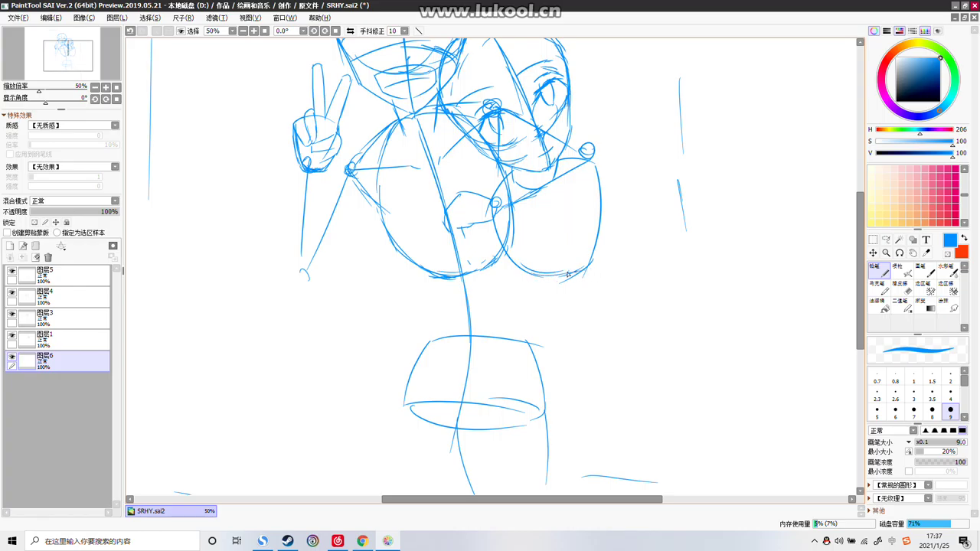
Draw the waist lines on both sides below the second figure's chest
mouse_move(507, 256)
mouse_down()
mouse_move(523, 303)
mouse_move(510, 337)
mouse_move(523, 372)
mouse_up()
key(ctrl+z)
drag(598, 234, 601, 297)
key(ctrl+z)
drag(600, 191, 602, 269)
drag(601, 217, 597, 297)
key(ctrl+z)
key(ctrl+z)
drag(598, 231, 593, 296)
Curve the second figure's outer waist line into the hips and add a centre line below the chest
mouse_move(597, 245)
mouse_down()
mouse_move(598, 311)
mouse_move(595, 294)
mouse_move(661, 388)
mouse_up()
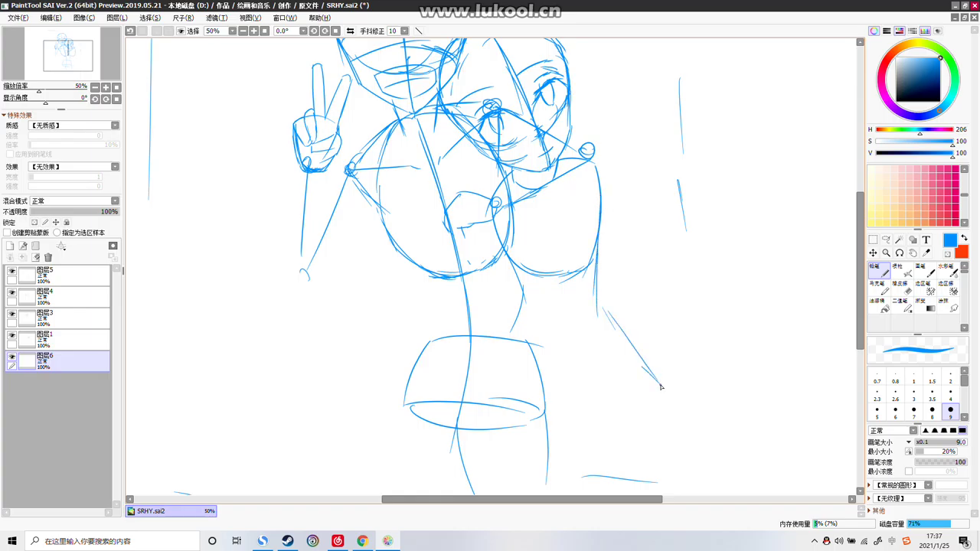
key(ctrl+z)
key(ctrl+z)
mouse_move(596, 296)
mouse_down()
mouse_move(615, 342)
mouse_move(600, 306)
mouse_move(597, 347)
mouse_move(596, 297)
mouse_move(599, 336)
mouse_move(583, 359)
mouse_up()
key(ctrl+z)
key(ctrl+z)
drag(600, 324, 614, 350)
key(ctrl+z)
drag(529, 267, 550, 338)
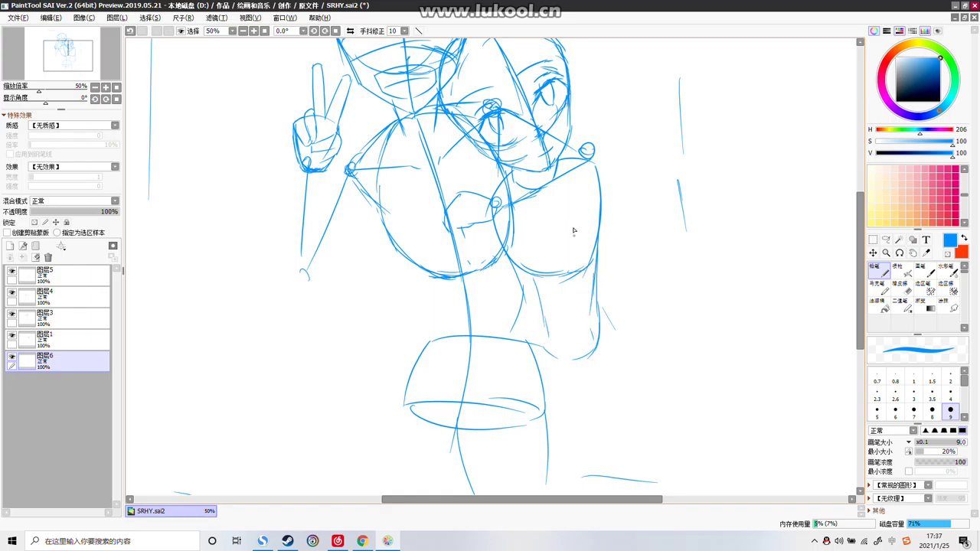
Mark both of the second figure's shoulder joints with small circles
mouse_move(489, 195)
mouse_down()
mouse_move(472, 218)
mouse_move(476, 233)
mouse_move(502, 222)
mouse_up()
key(ctrl+z)
key(ctrl+z)
key(ctrl+z)
mouse_move(598, 168)
mouse_down()
mouse_move(586, 162)
mouse_move(599, 172)
mouse_up()
Create a layer group, put layers 图层4, 图层5 and 图层3 into it, and set the group's opacity to 20%
click(44, 273)
click(35, 246)
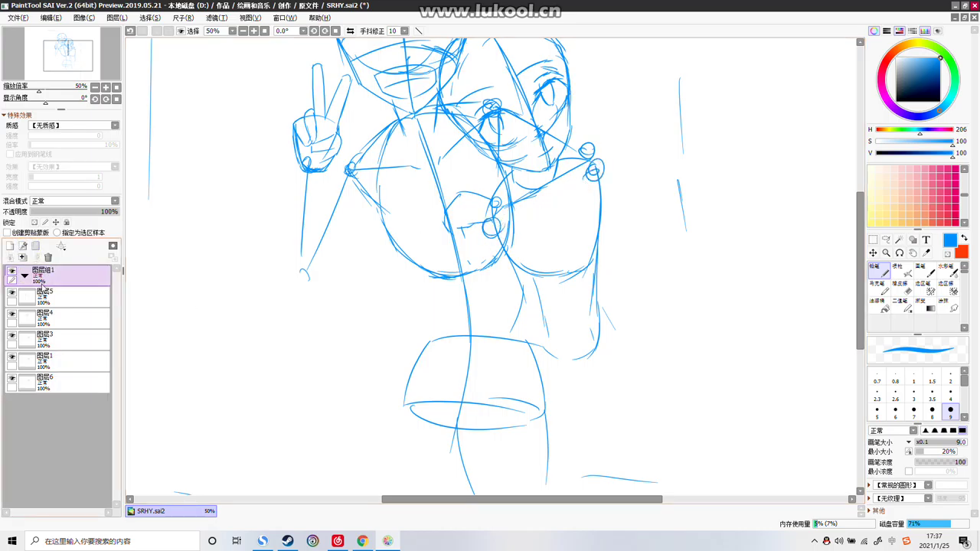
drag(52, 316, 56, 294)
drag(61, 340, 62, 330)
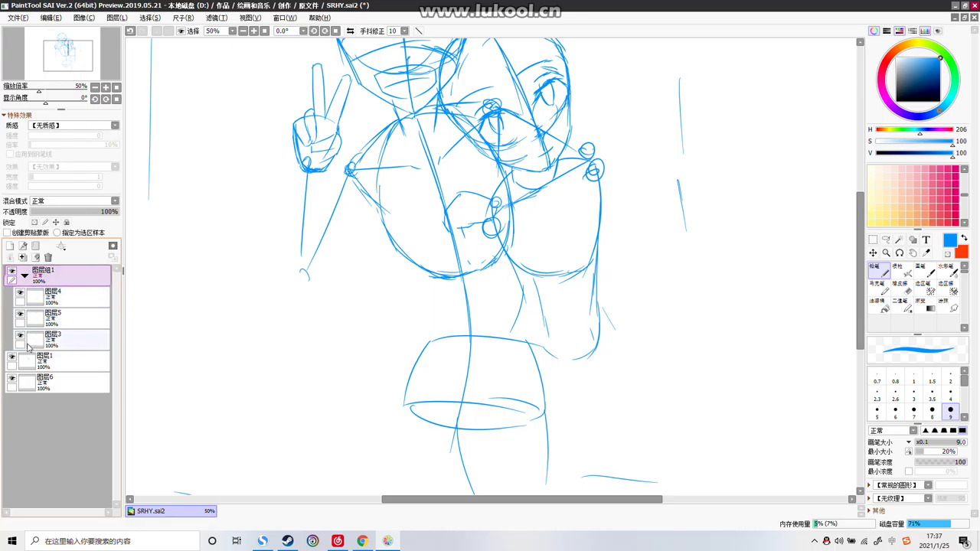
click(26, 274)
mouse_move(68, 213)
mouse_down()
mouse_move(29, 219)
mouse_move(49, 216)
mouse_up()
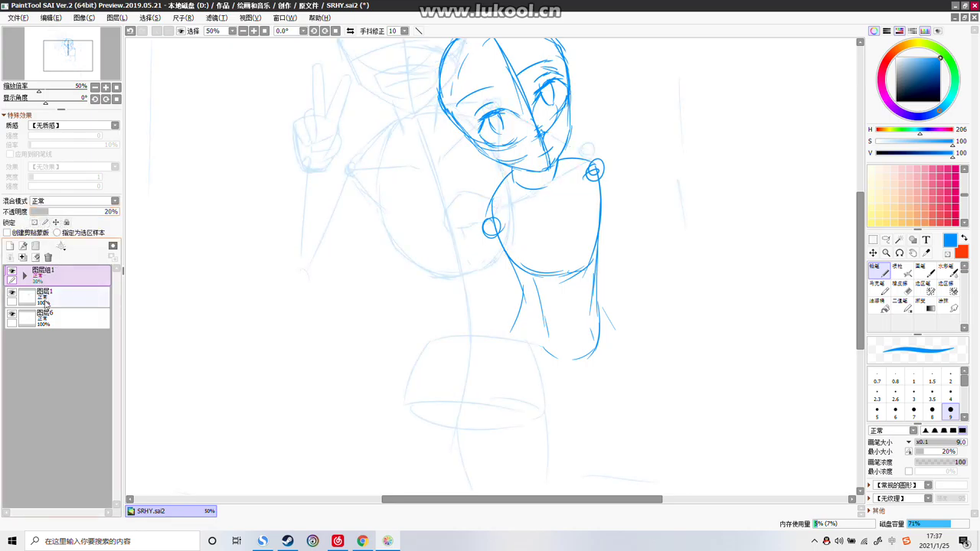
Create a second layer group, put layers 图层1 and 图层6 into it, and rename the group "ben"
click(36, 246)
drag(53, 318, 48, 297)
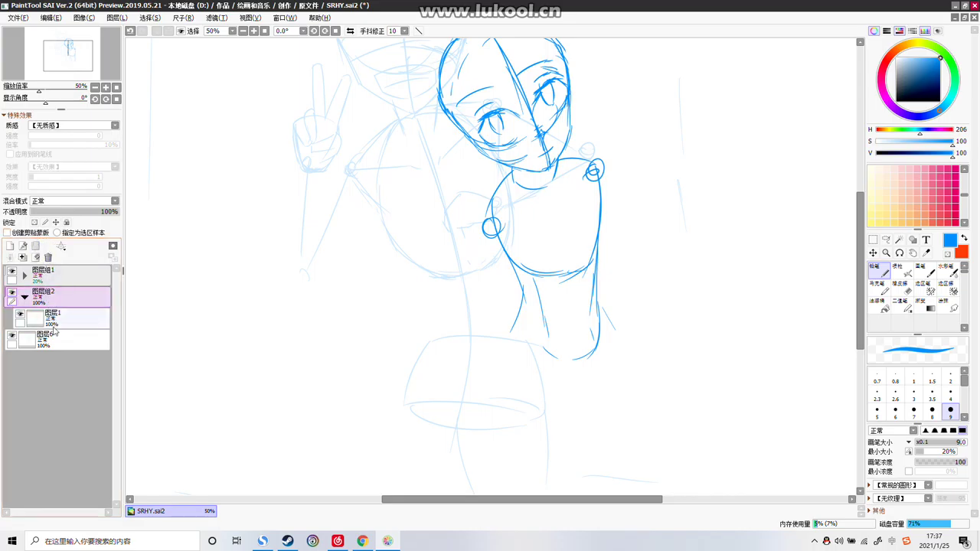
drag(52, 346, 50, 322)
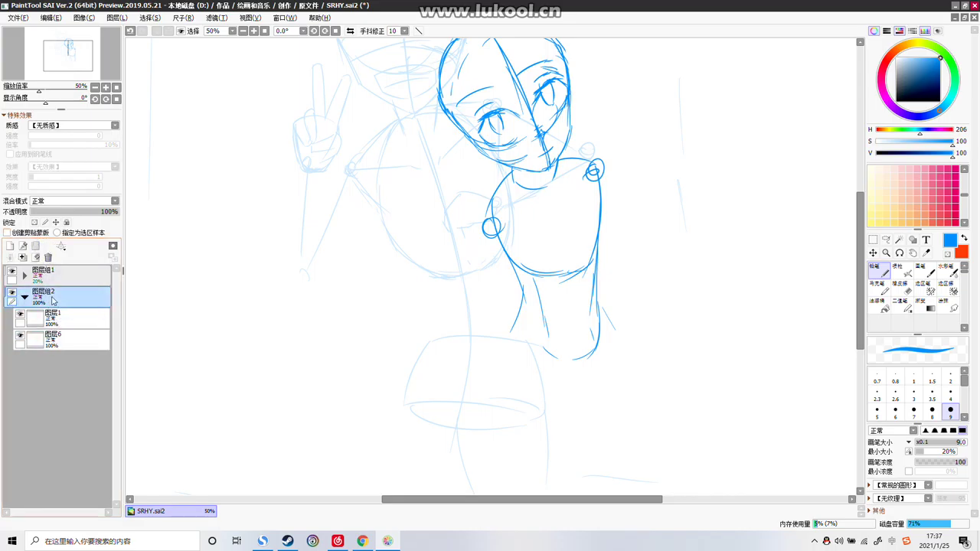
double_click(65, 300)
text(ben)
key(Return)
key(Return)
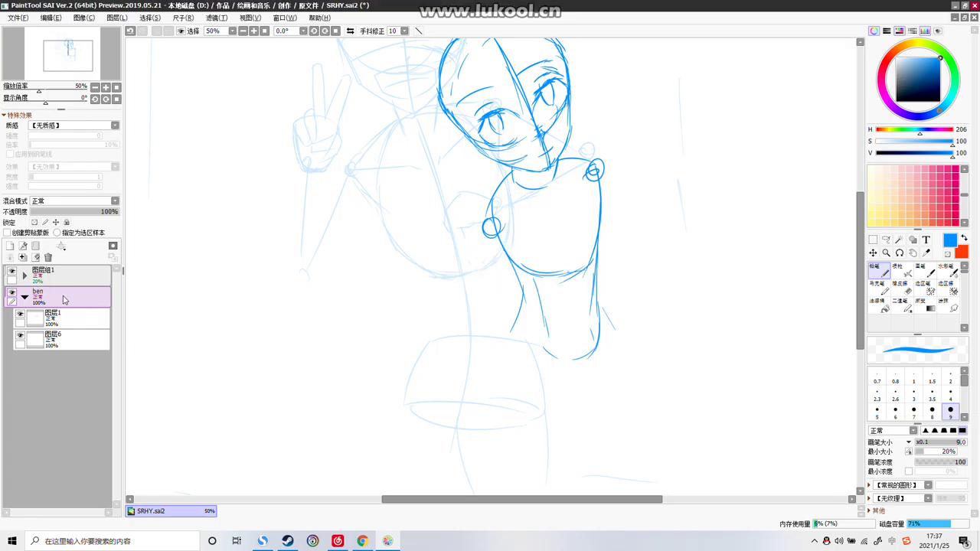
Rename the faded layer group 图层组1 as "cora"
double_click(78, 277)
text(co)
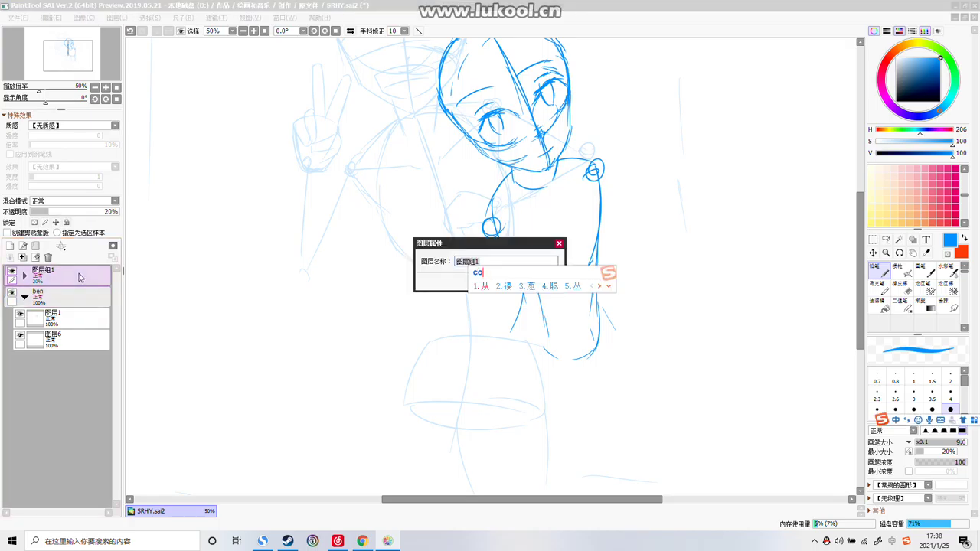
text(ra)
key(Return)
key(Return)
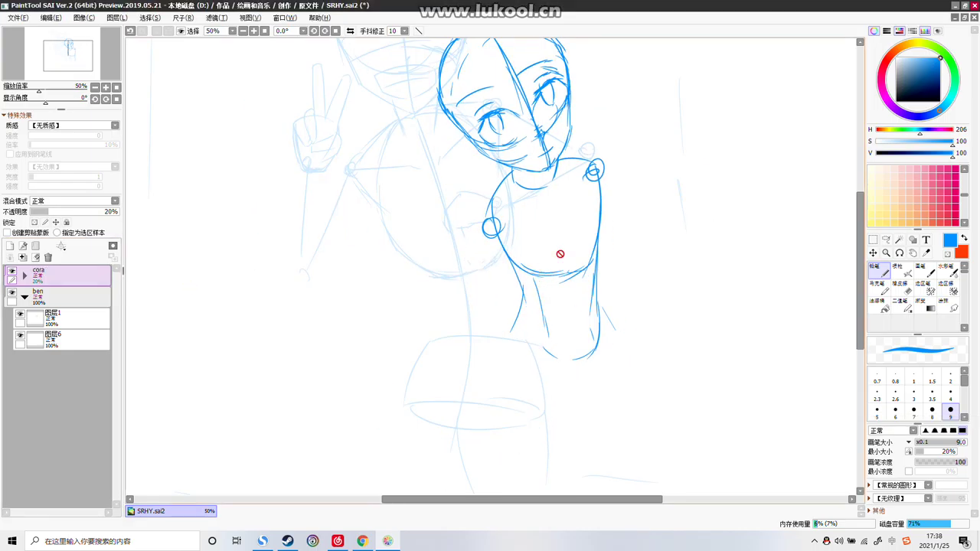
Erase the second figure's waist and hip lines below the chest on layer 图层6 with the size 35 eraser
scroll(628, 192, down, 2)
scroll(626, 204, up, 1)
scroll(577, 211, up, 1)
scroll(441, 223, up, 1)
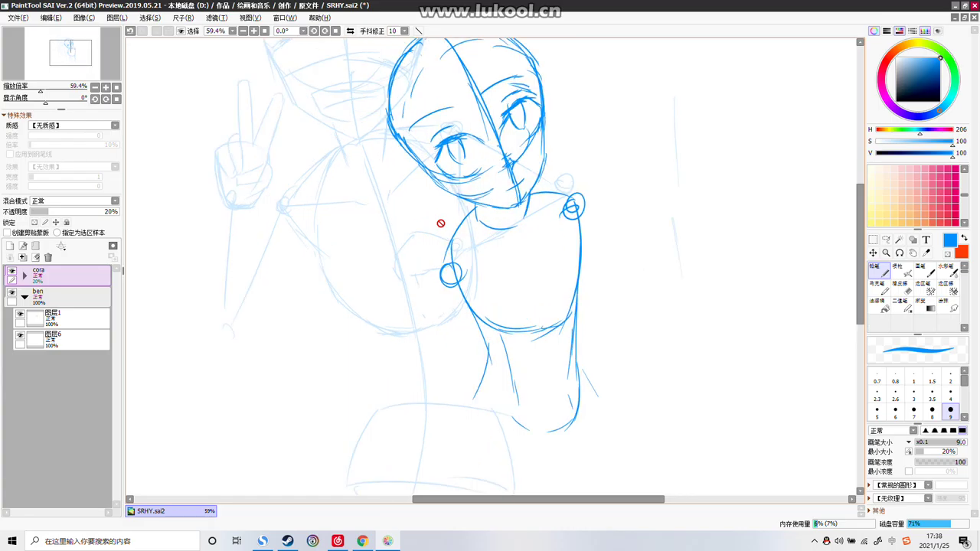
click(54, 318)
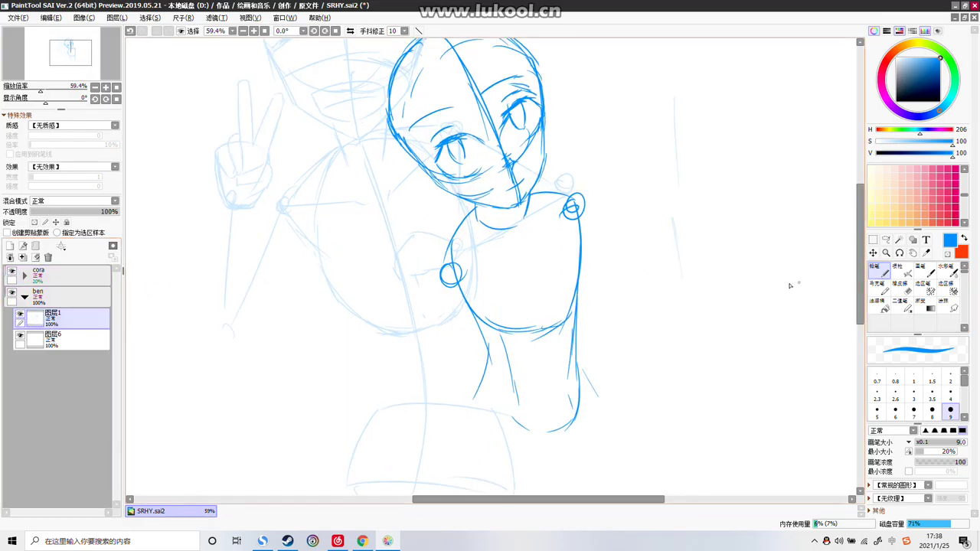
scroll(510, 236, down, 2)
scroll(510, 236, down, 1)
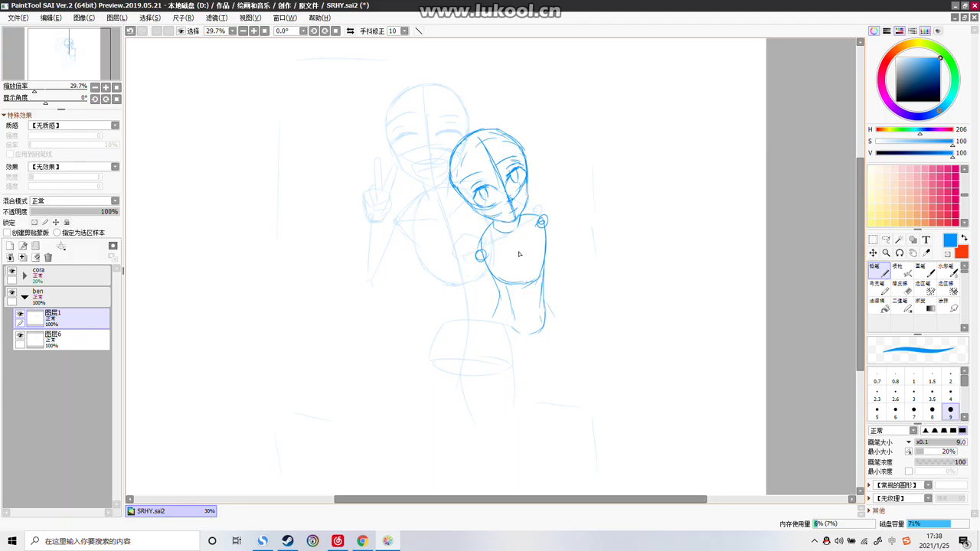
scroll(520, 268, up, 1)
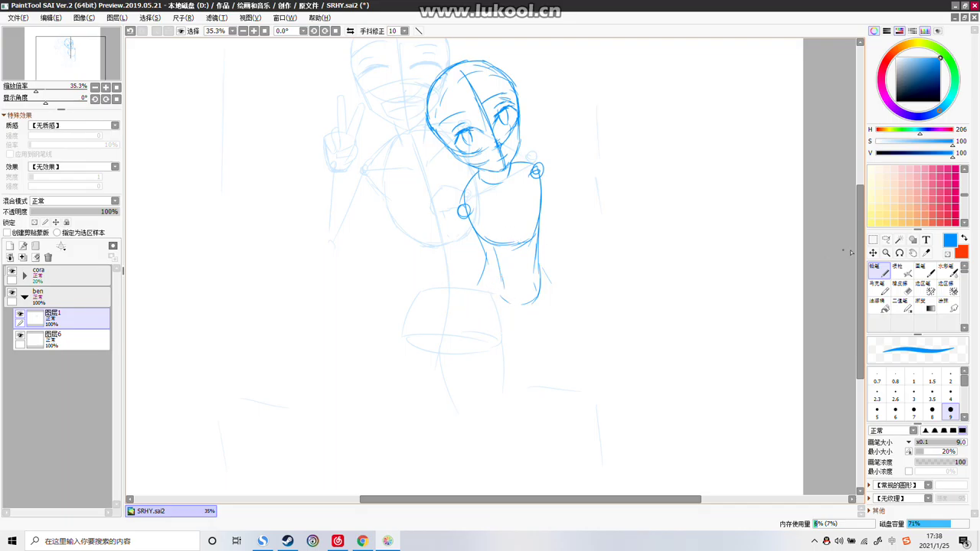
click(899, 287)
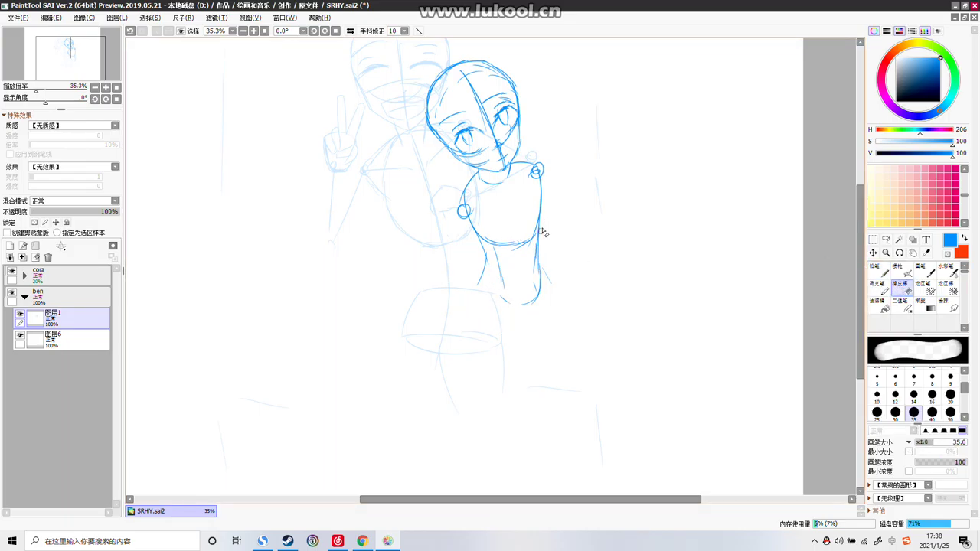
click(77, 338)
mouse_move(542, 253)
mouse_down()
mouse_move(532, 283)
mouse_move(538, 257)
mouse_move(487, 275)
mouse_move(496, 256)
mouse_move(483, 271)
mouse_move(488, 290)
mouse_move(515, 305)
mouse_move(495, 289)
mouse_move(549, 284)
mouse_up()
key(ctrl+z)
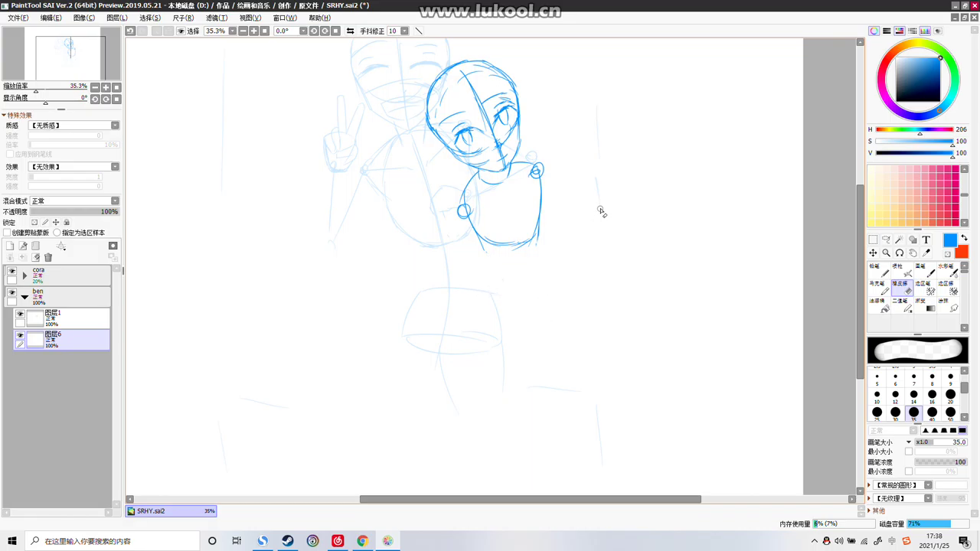
Select the second figure's chest and both shoulder joints with a freehand lasso
scroll(520, 191, up, 3)
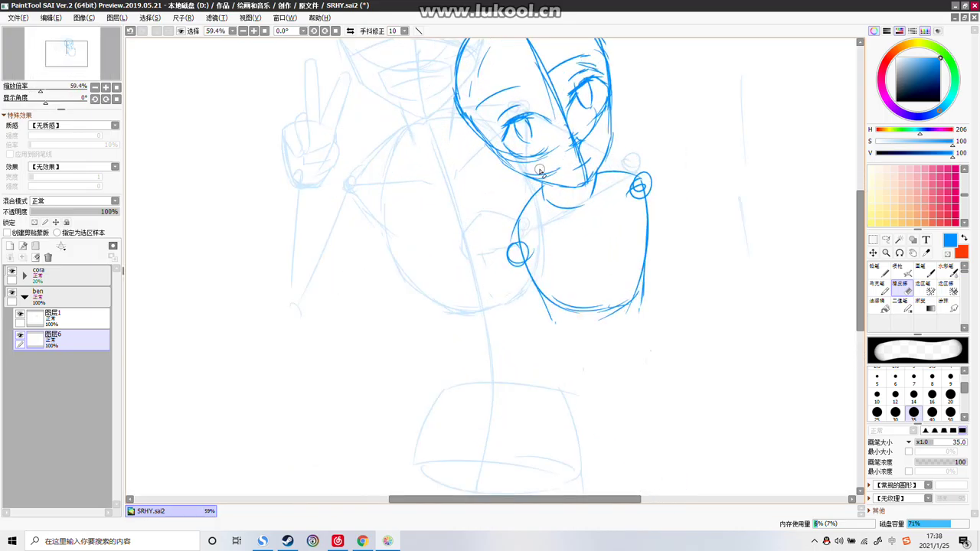
click(886, 240)
drag(692, 153, 661, 155)
mouse_move(613, 174)
mouse_down()
mouse_move(479, 265)
mouse_move(670, 223)
mouse_move(691, 154)
mouse_up()
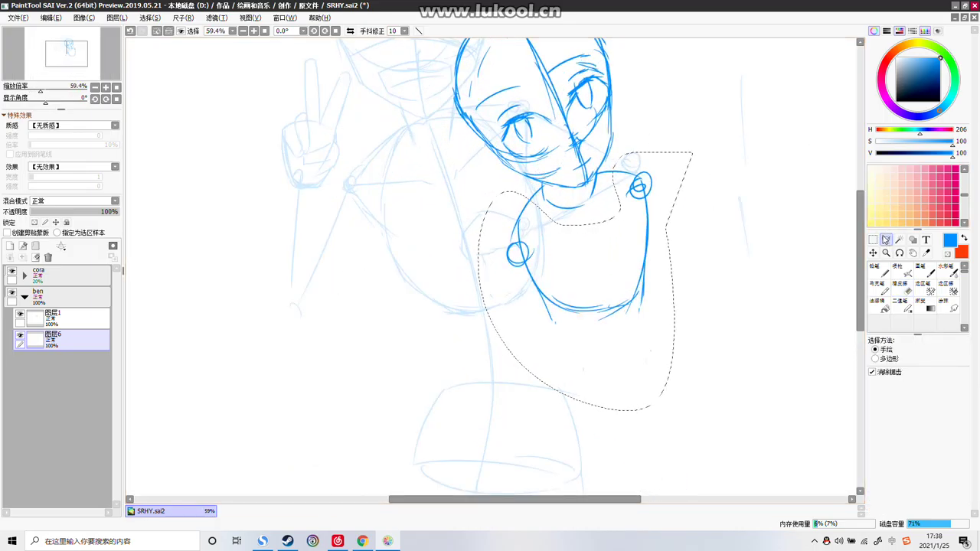
click(872, 253)
key(ctrl+t)
drag(510, 272, 491, 278)
mouse_move(663, 228)
mouse_down()
mouse_move(687, 227)
mouse_move(656, 240)
mouse_up()
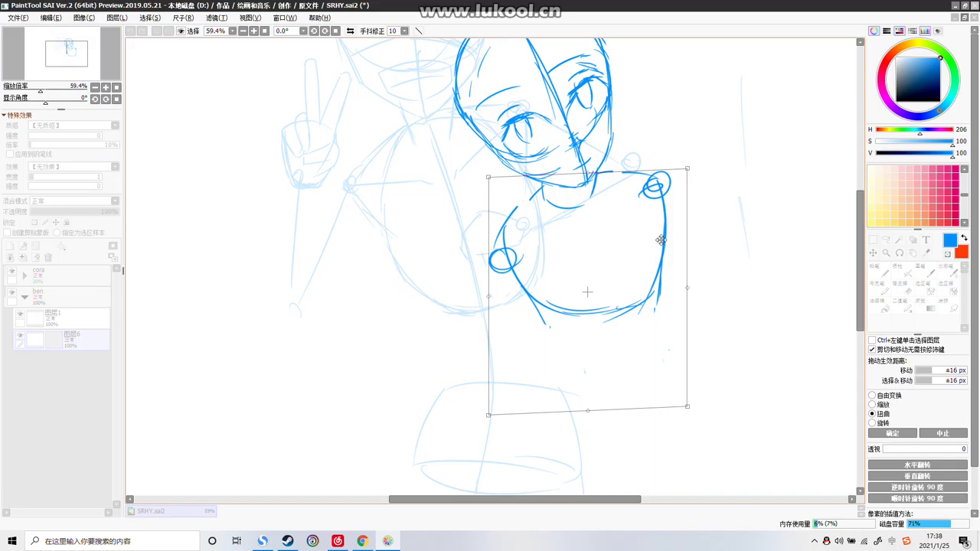
click(941, 433)
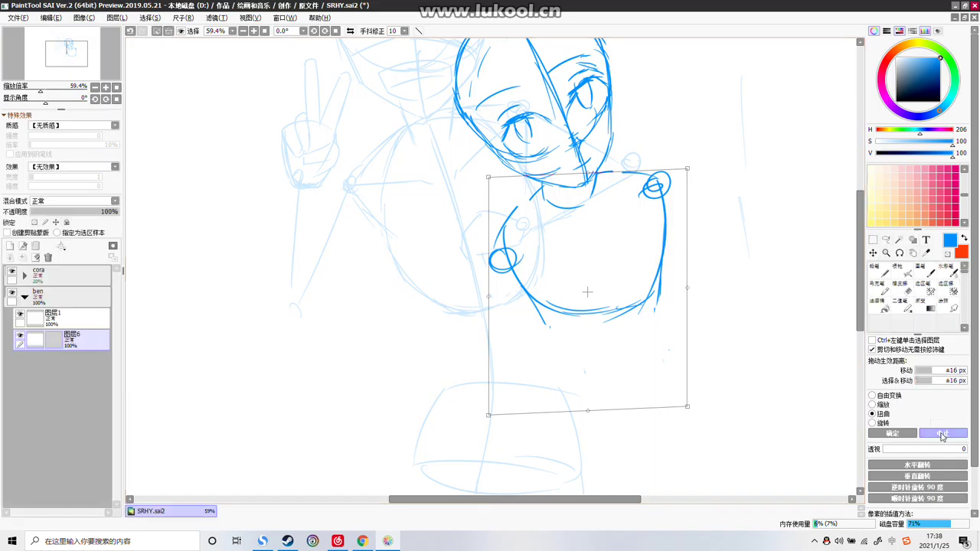
Clear the selected chest and redraw the second figure's shoulder slopes and shoulder joint circles with the pencil
click(875, 269)
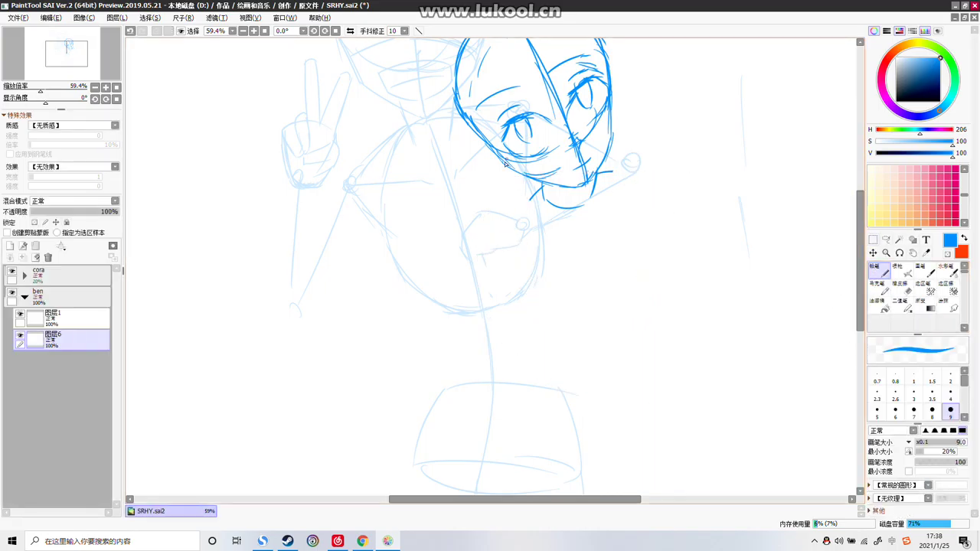
mouse_move(545, 187)
mouse_down()
mouse_move(507, 221)
mouse_move(511, 239)
mouse_up()
mouse_move(610, 171)
mouse_down()
mouse_move(640, 169)
mouse_move(614, 168)
mouse_move(654, 179)
mouse_move(580, 243)
mouse_move(626, 216)
mouse_move(527, 243)
mouse_move(565, 245)
mouse_move(641, 197)
mouse_up()
drag(490, 237, 505, 239)
drag(652, 170, 651, 235)
drag(648, 272, 641, 316)
drag(648, 217, 637, 326)
key(ctrl+z)
key(ctrl+z)
drag(651, 189, 608, 297)
key(ctrl+z)
Draw curved contour lines across the second figure's chest from shoulder to shoulder and along its lower part
mouse_move(536, 191)
mouse_down()
mouse_move(507, 240)
mouse_move(497, 231)
mouse_move(517, 262)
mouse_move(584, 276)
mouse_move(617, 267)
mouse_up()
mouse_move(655, 186)
mouse_down()
mouse_move(651, 218)
mouse_move(594, 282)
mouse_up()
mouse_move(502, 243)
mouse_down()
mouse_move(529, 296)
mouse_move(538, 297)
mouse_move(518, 286)
mouse_move(542, 299)
mouse_move(621, 290)
mouse_up()
drag(653, 223, 640, 277)
drag(648, 249, 624, 293)
key(ctrl+z)
key(ctrl+z)
Draw the chest's outer side and rounded lower ribcage edge, and begin the waist beneath it
drag(654, 203, 644, 269)
drag(649, 248, 641, 291)
drag(640, 288, 570, 319)
mouse_move(523, 288)
mouse_down()
mouse_move(578, 319)
mouse_move(541, 342)
mouse_up()
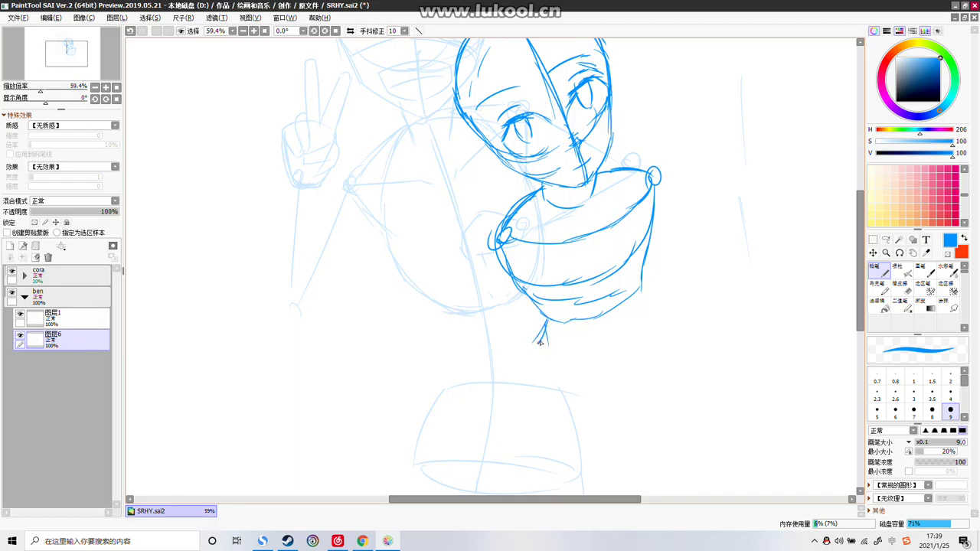
drag(663, 340, 685, 359)
Draw the second figure's waist lines from the ribcage, flaring out into the hips on both sides
scroll(692, 345, down, 8)
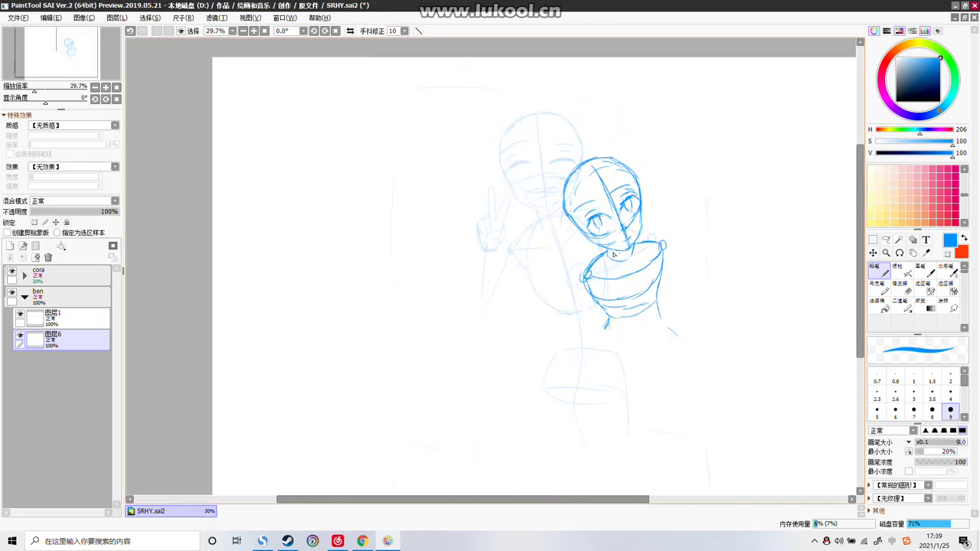
scroll(640, 291, up, 4)
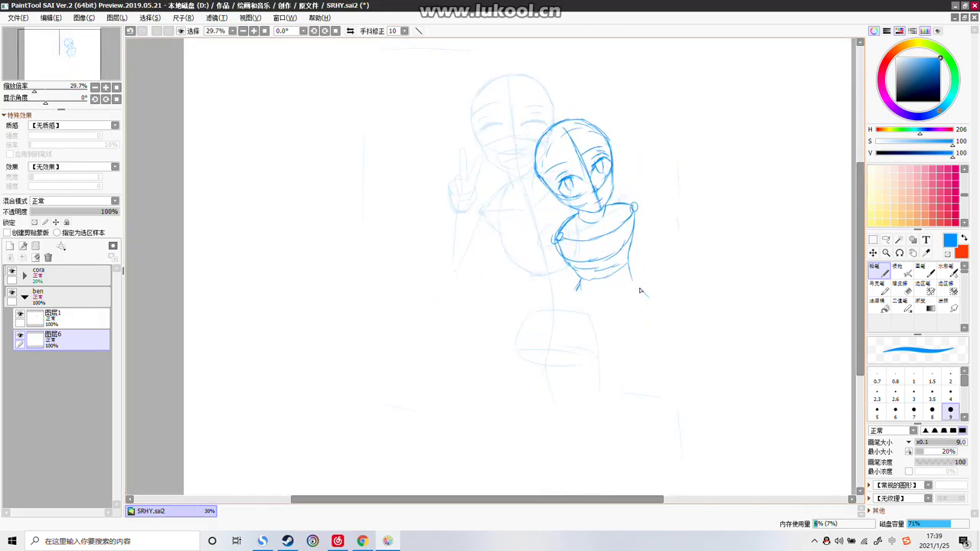
scroll(640, 291, down, 2)
scroll(641, 290, up, 3)
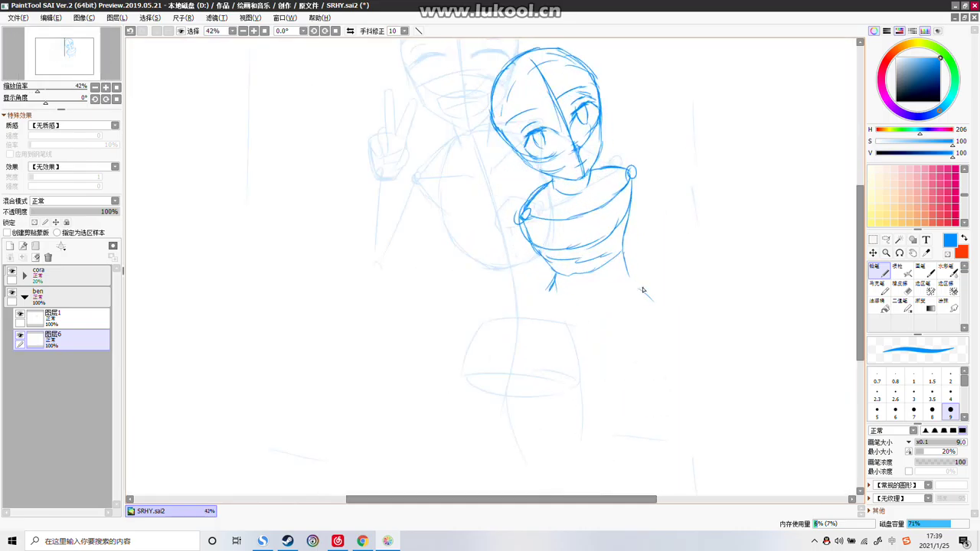
scroll(643, 289, up, 4)
drag(861, 279, 860, 300)
mouse_move(606, 154)
mouse_down()
mouse_move(632, 241)
mouse_move(610, 265)
mouse_up()
drag(459, 200, 442, 257)
drag(446, 260, 468, 296)
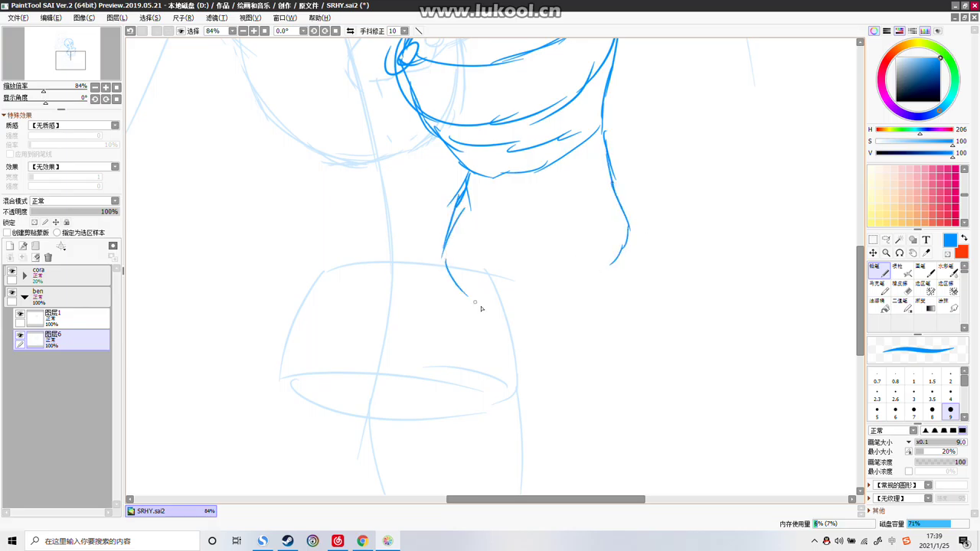
Undo the last hip strokes and redraw the hips as a closed, slanted pelvis shape below the waist
key(ctrl+z)
key(ctrl+z)
key(ctrl+z)
mouse_move(453, 150)
mouse_down()
mouse_move(464, 184)
mouse_move(454, 253)
mouse_move(507, 277)
mouse_move(544, 314)
mouse_move(612, 295)
mouse_move(628, 250)
mouse_up()
Sketch the second figure's thigh lines slanting from the pelvis toward the first figure's legs
mouse_move(447, 247)
mouse_down()
mouse_move(431, 337)
mouse_move(433, 327)
mouse_up()
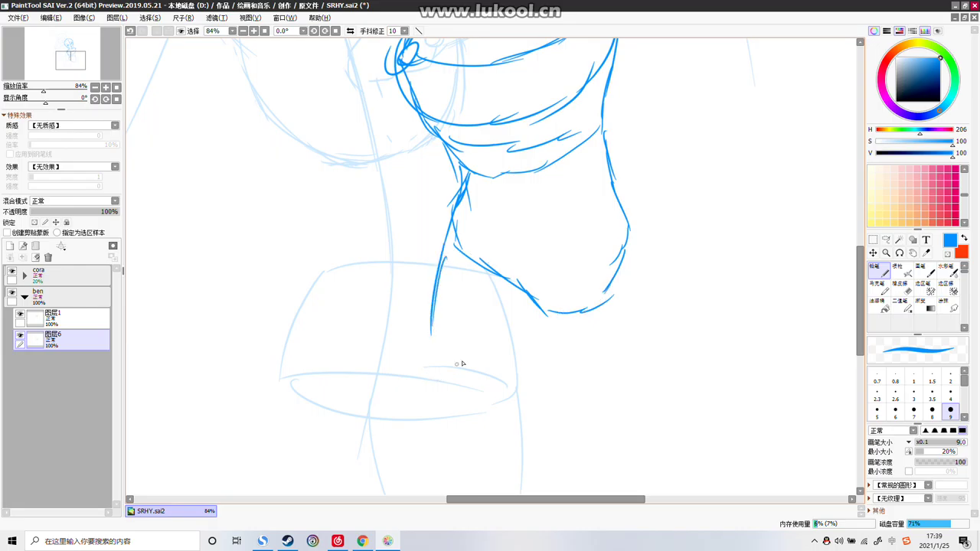
key(ctrl+z)
key(ctrl+z)
drag(451, 245, 388, 388)
drag(455, 221, 421, 300)
drag(544, 316, 518, 402)
drag(528, 341, 513, 421)
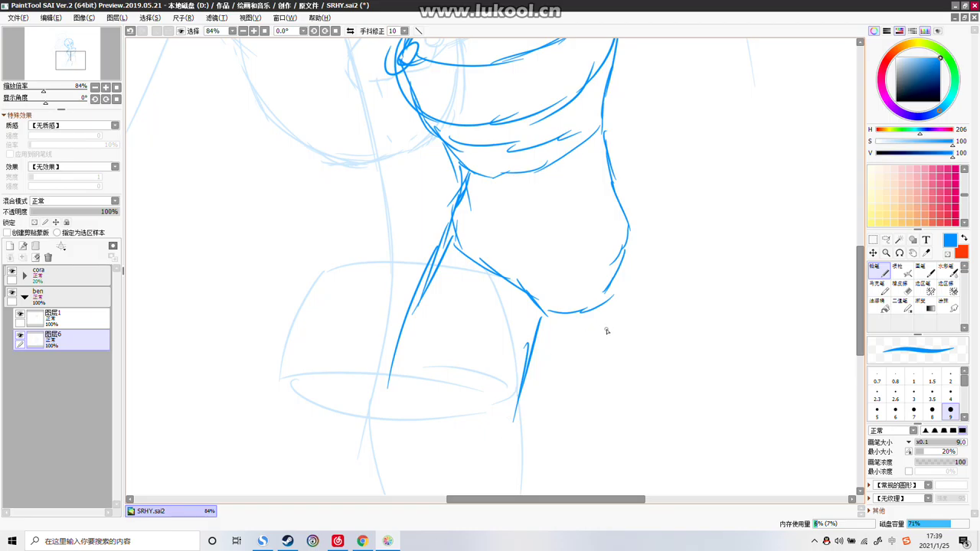
Undo the slanted thigh strokes below the pelvis
scroll(599, 316, down, 4)
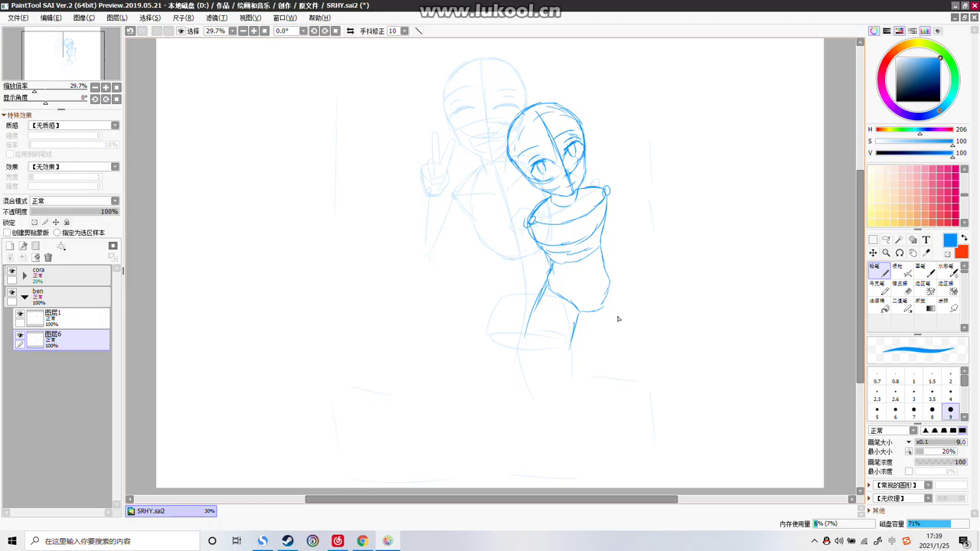
scroll(617, 318, down, 2)
scroll(617, 318, up, 2)
scroll(656, 271, down, 3)
scroll(645, 295, up, 8)
key(ctrl+z)
key(ctrl+z)
key(ctrl+z)
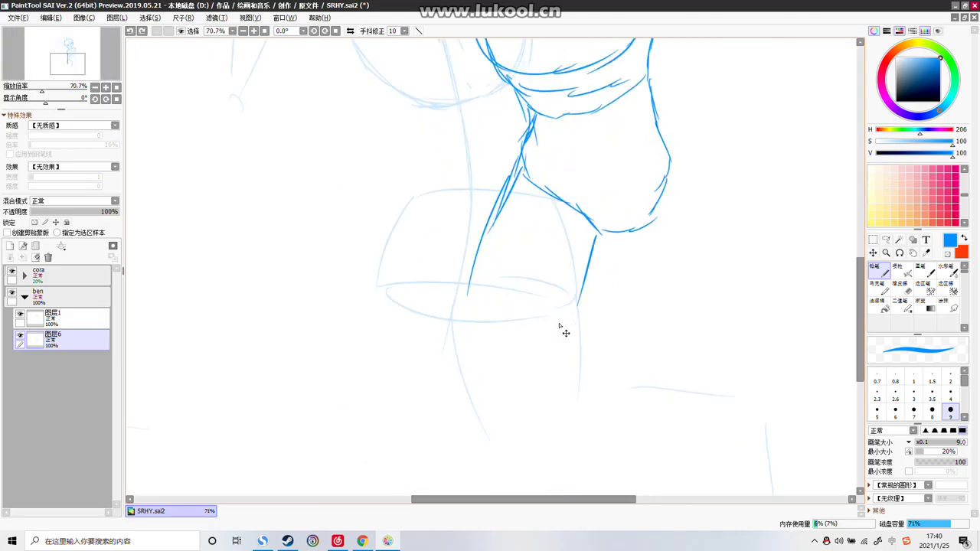
key(ctrl+z)
key(ctrl+z)
Draw both of the second figure's thighs hanging nearly straight down from the pelvis
drag(507, 201, 508, 318)
mouse_move(516, 182)
mouse_down()
mouse_move(490, 308)
mouse_move(493, 383)
mouse_up()
drag(610, 229, 591, 402)
mouse_move(670, 161)
mouse_down()
mouse_move(629, 328)
mouse_move(644, 274)
mouse_up()
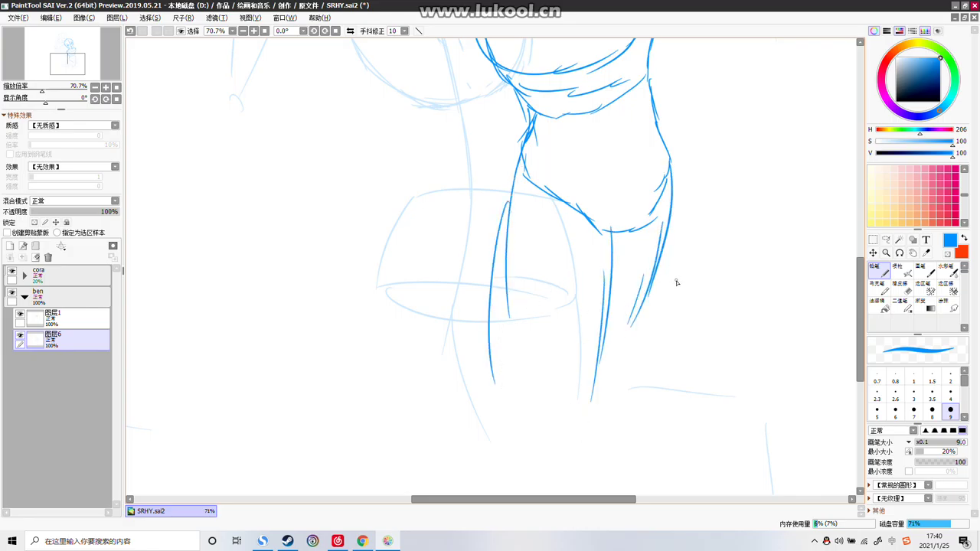
Undo the last outer thigh strokes and redraw the outer thigh as a longer curve tapering inward from the hip
key(ctrl+z)
key(ctrl+z)
key(ctrl+z)
key(ctrl+z)
drag(671, 165, 653, 294)
drag(662, 232, 636, 355)
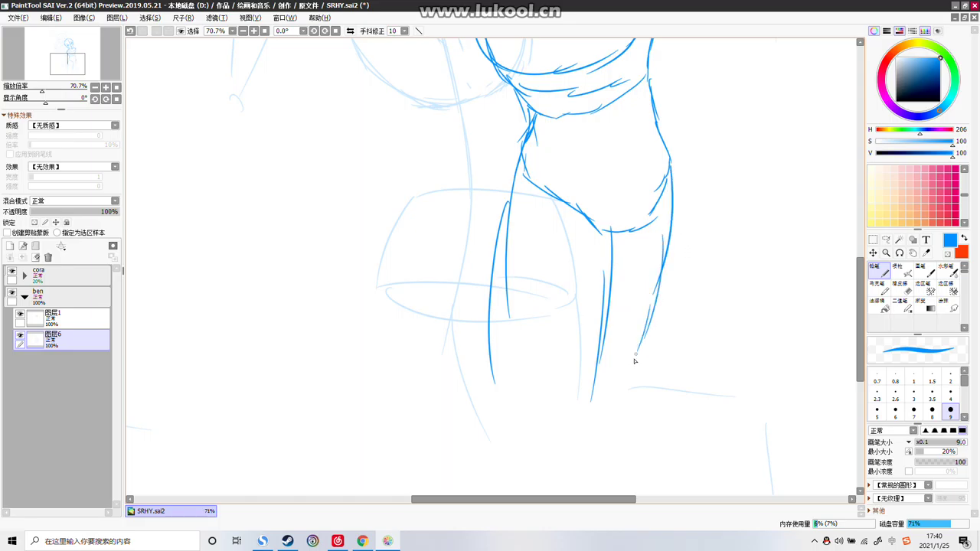
scroll(624, 339, down, 3)
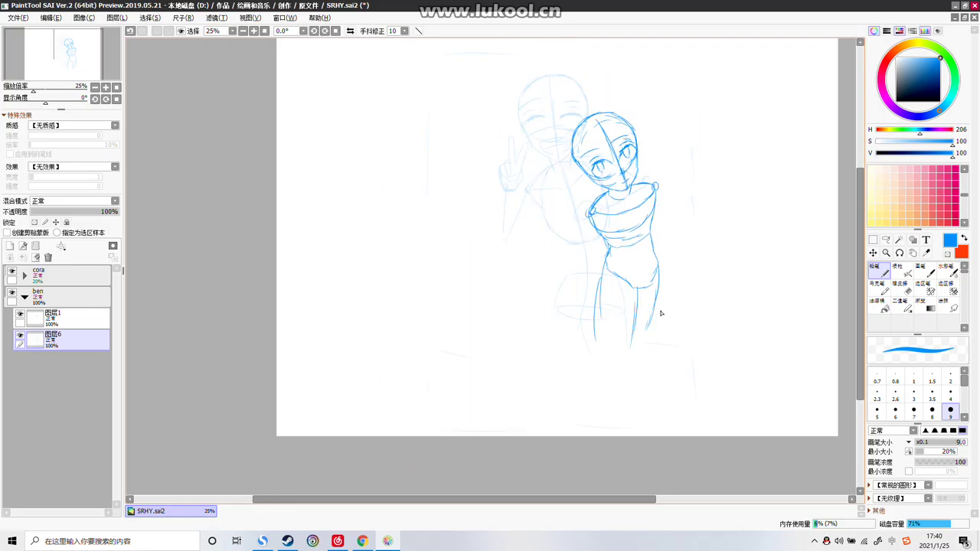
scroll(659, 176, up, 3)
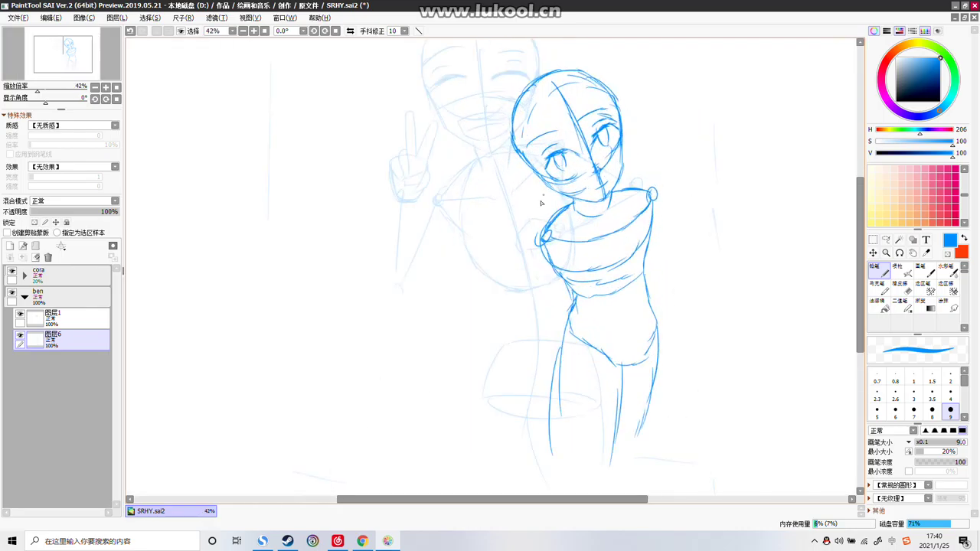
drag(536, 253, 524, 293)
key(ctrl+z)
key(ctrl+z)
drag(541, 251, 533, 314)
key(ctrl+z)
key(ctrl+z)
mouse_move(546, 247)
mouse_down()
mouse_move(540, 321)
mouse_move(550, 302)
mouse_up()
key(ctrl+z)
key(ctrl+z)
key(ctrl+z)
key(ctrl+z)
Draw the upper arm angled outward from the second figure's outer shoulder joint and round off that shoulder
drag(653, 202, 683, 287)
drag(652, 216, 683, 294)
drag(632, 182, 638, 224)
key(ctrl+z)
mouse_move(632, 180)
mouse_down()
mouse_move(619, 207)
mouse_move(630, 215)
mouse_move(630, 180)
mouse_move(654, 198)
mouse_up()
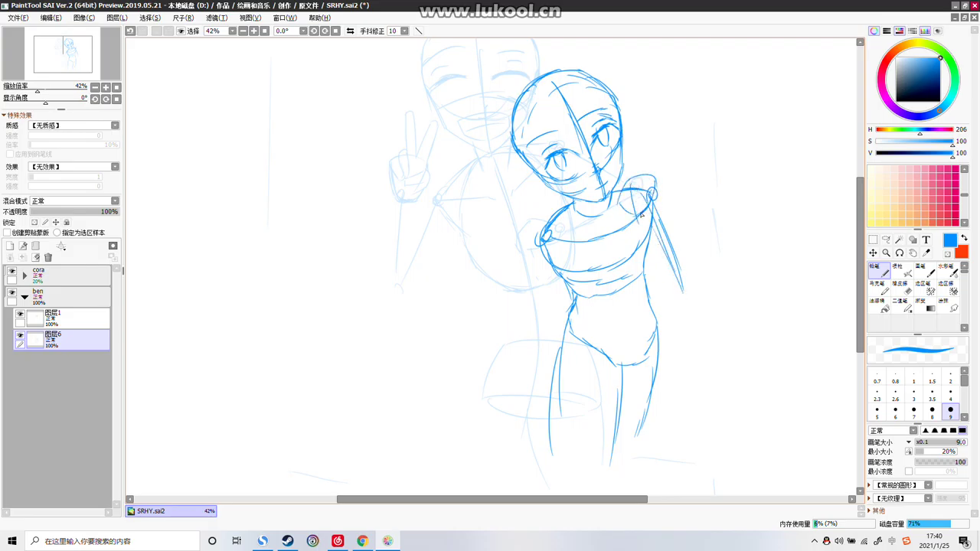
Draw the second figure's other upper arm down to the waist, round off its shoulder, and mark both elbow joints
mouse_move(543, 241)
mouse_down()
mouse_move(563, 307)
mouse_move(585, 334)
mouse_up()
drag(558, 280, 589, 325)
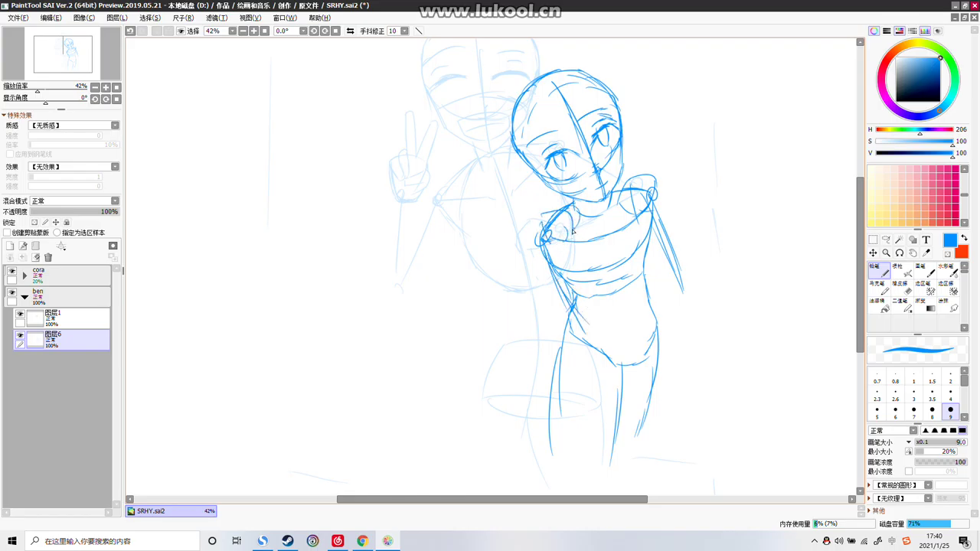
drag(567, 247, 589, 317)
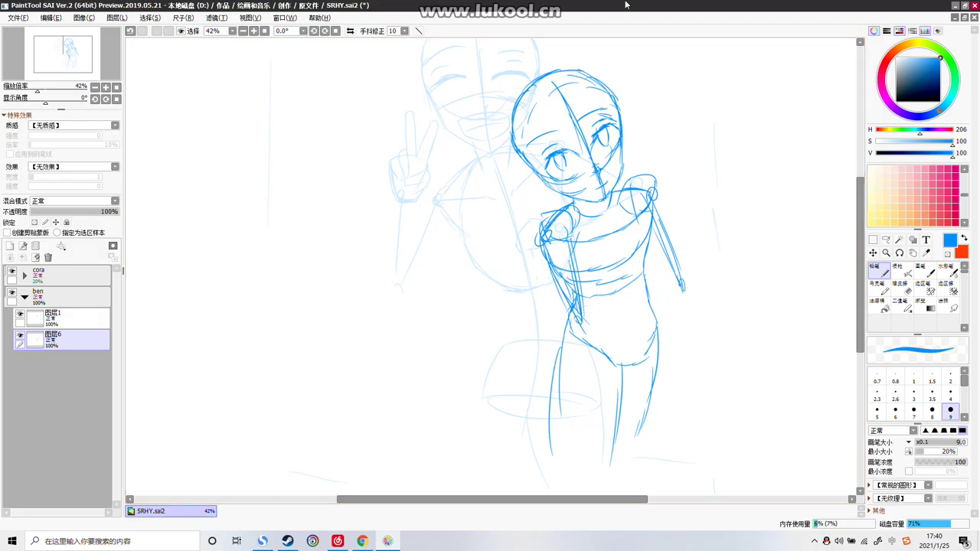
On 图层1 in the ben group, try trimming the second figure's mouth line with a size 7 eraser and retouching it
scroll(630, 146, up, 5)
click(905, 290)
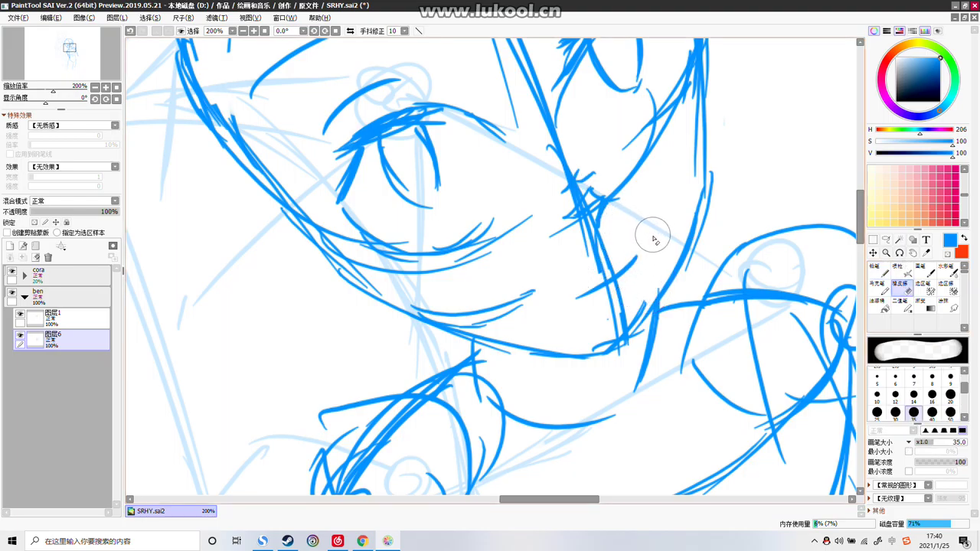
click(61, 318)
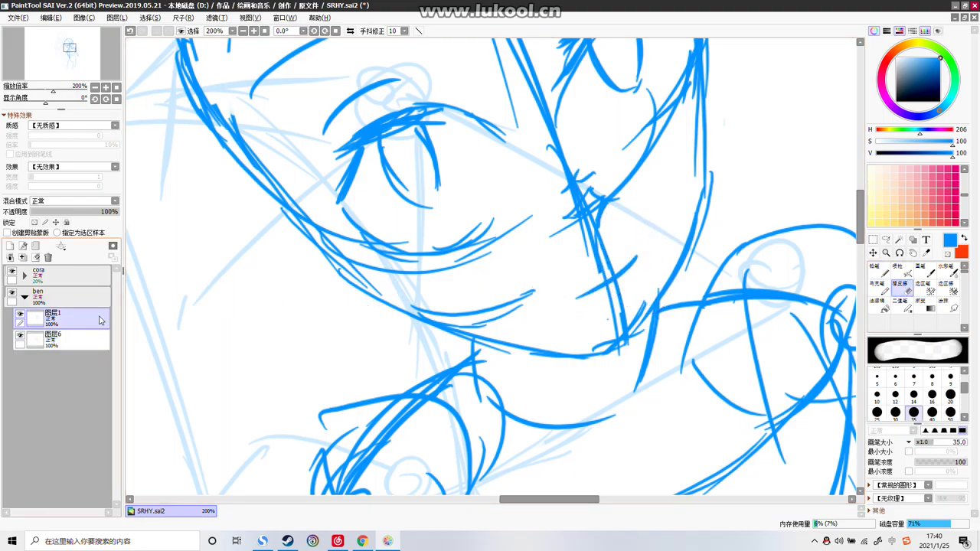
click(913, 377)
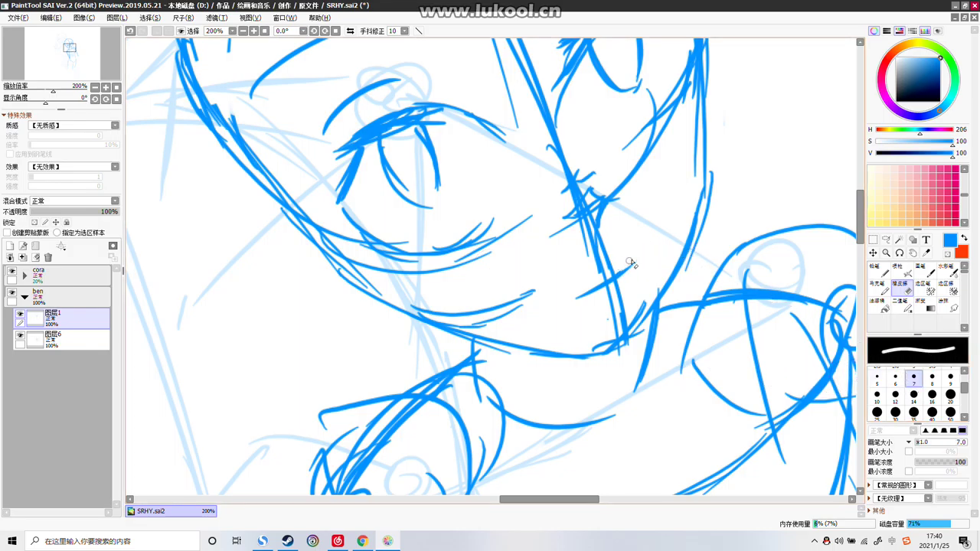
key(n)
mouse_move(614, 277)
mouse_down()
mouse_move(646, 251)
mouse_move(610, 284)
mouse_up()
key(ctrl+z)
key(ctrl+z)
key(ctrl+z)
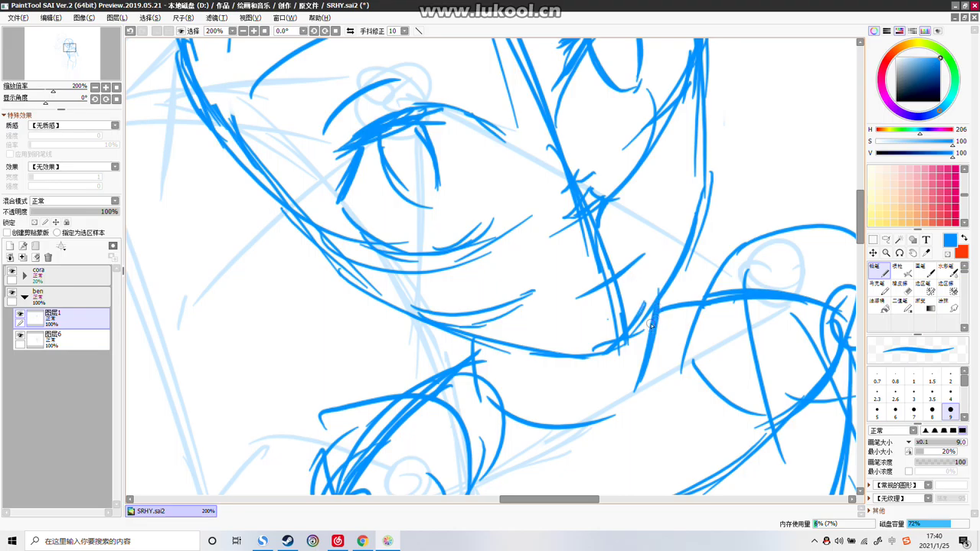
Erase the second figure's mouth line where it crosses the lower face centerline
scroll(650, 325, down, 6)
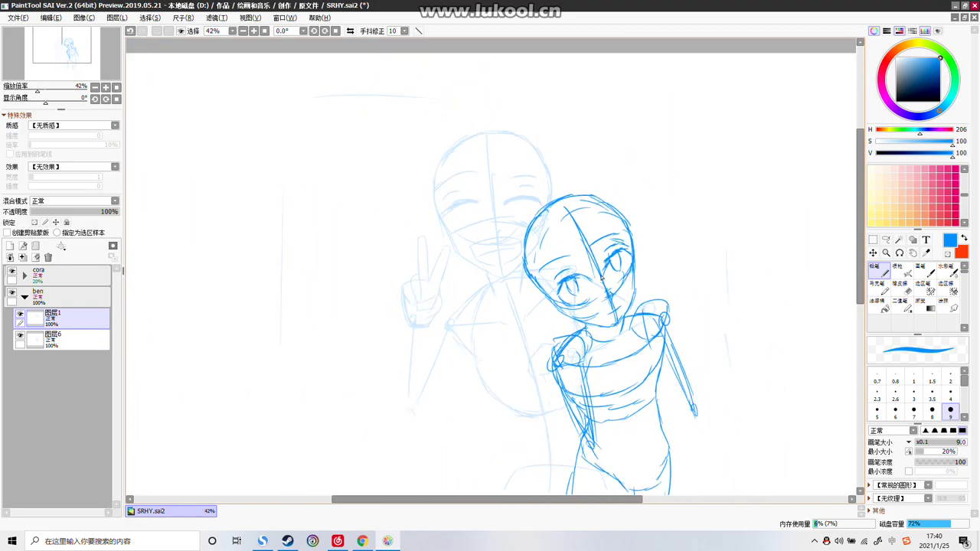
scroll(600, 269, down, 2)
scroll(585, 378, up, 4)
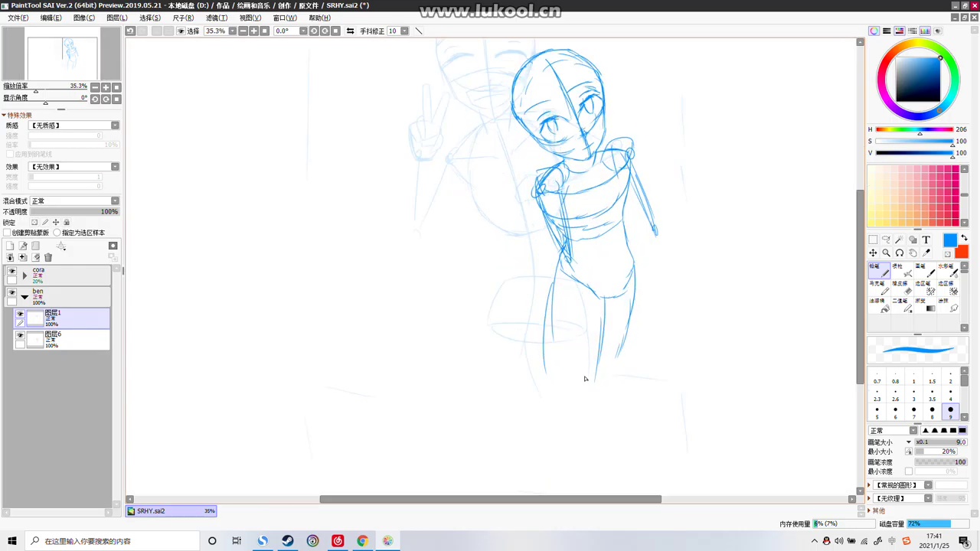
scroll(613, 207, up, 2)
scroll(620, 199, down, 3)
scroll(617, 218, up, 3)
scroll(612, 191, up, 6)
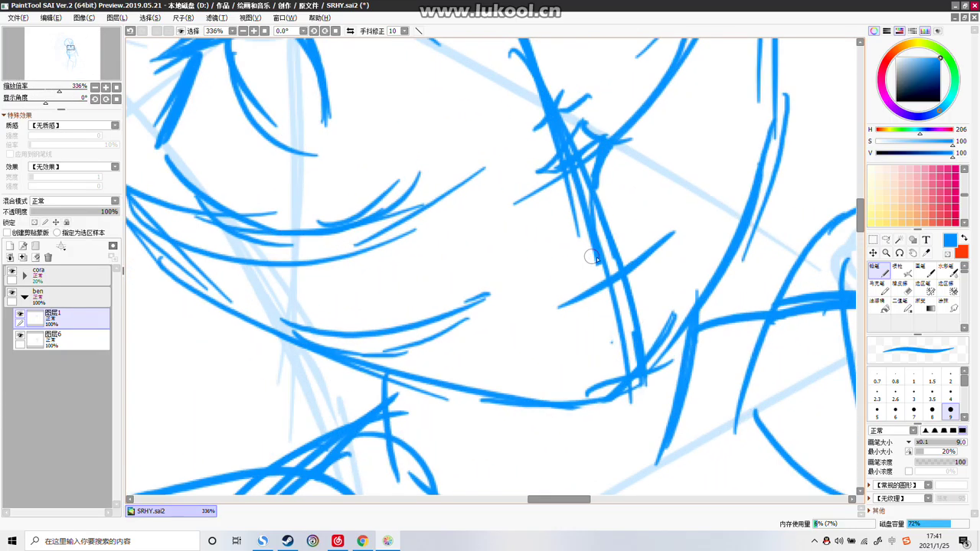
click(899, 289)
mouse_move(668, 224)
mouse_down()
mouse_move(662, 248)
mouse_move(554, 328)
mouse_up()
Redraw the second figure's mouth with the pencil as one clean slanted stroke, undoing the rejected tries
click(881, 271)
mouse_move(667, 245)
mouse_down()
mouse_move(540, 334)
mouse_move(564, 301)
mouse_move(648, 263)
mouse_up()
key(ctrl+z)
key(ctrl+z)
drag(561, 307, 659, 263)
key(ctrl+z)
drag(561, 304, 677, 241)
key(ctrl+z)
drag(560, 305, 671, 244)
key(ctrl+z)
key(ctrl+z)
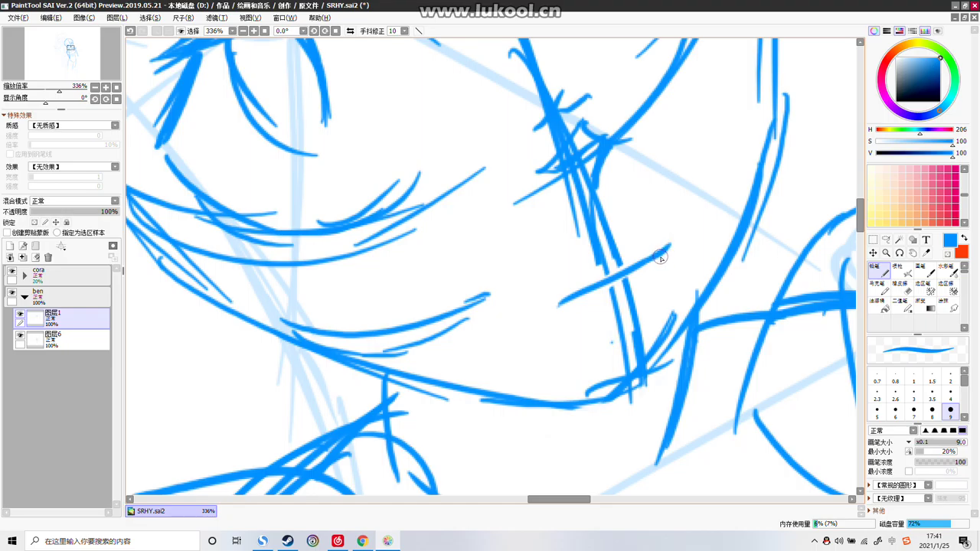
On 图层6, erase the outer contour of the second figure's thigh farther from the first figure with a size 35 eraser
scroll(661, 258, down, 10)
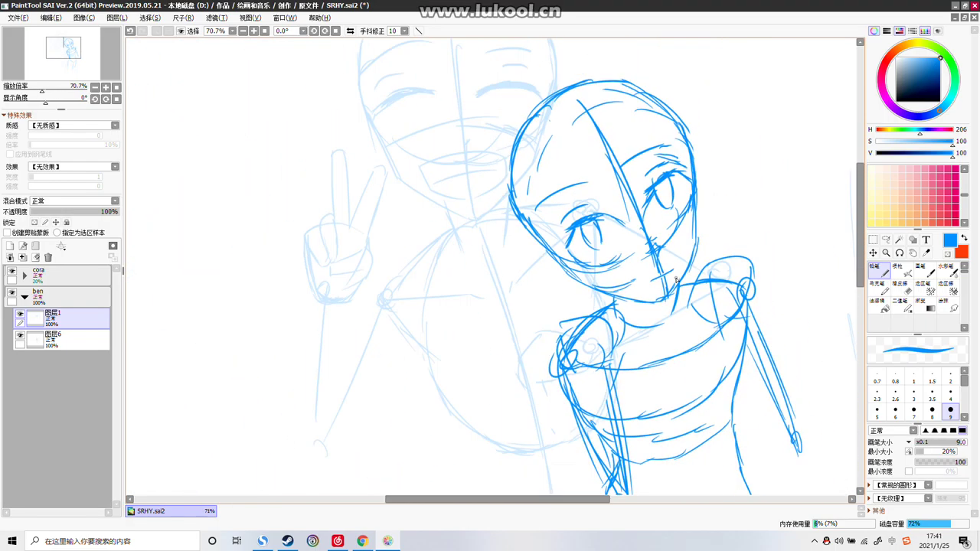
scroll(676, 280, down, 3)
scroll(684, 290, up, 3)
scroll(742, 370, down, 2)
scroll(672, 277, up, 3)
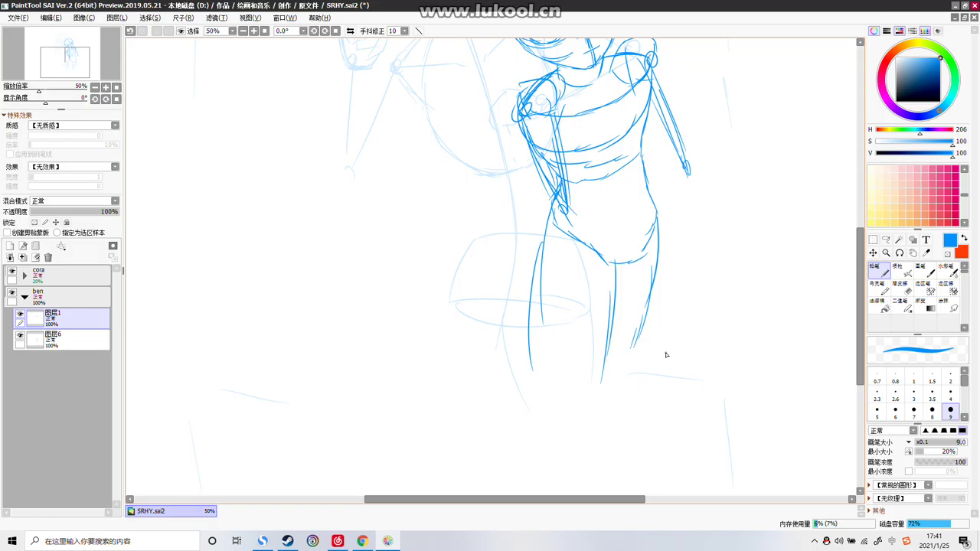
key(e)
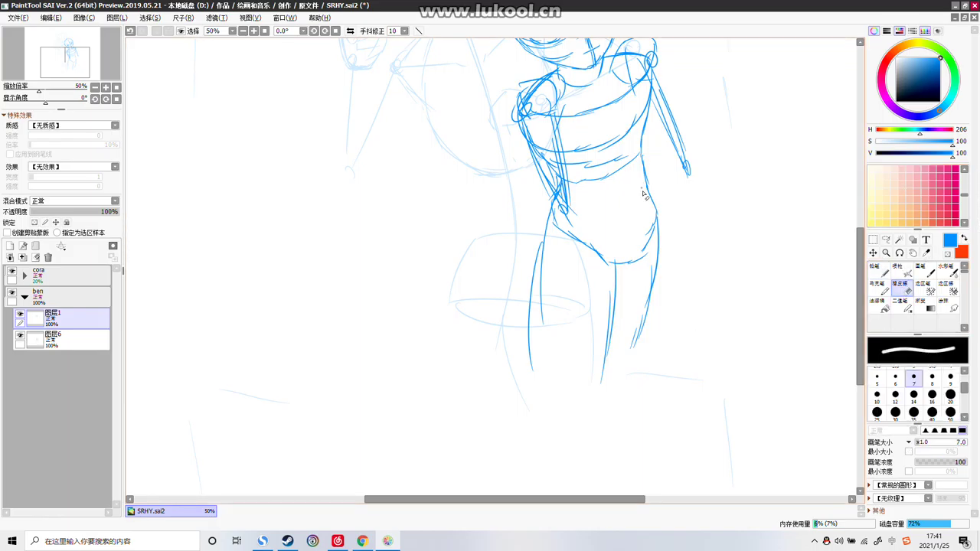
click(913, 412)
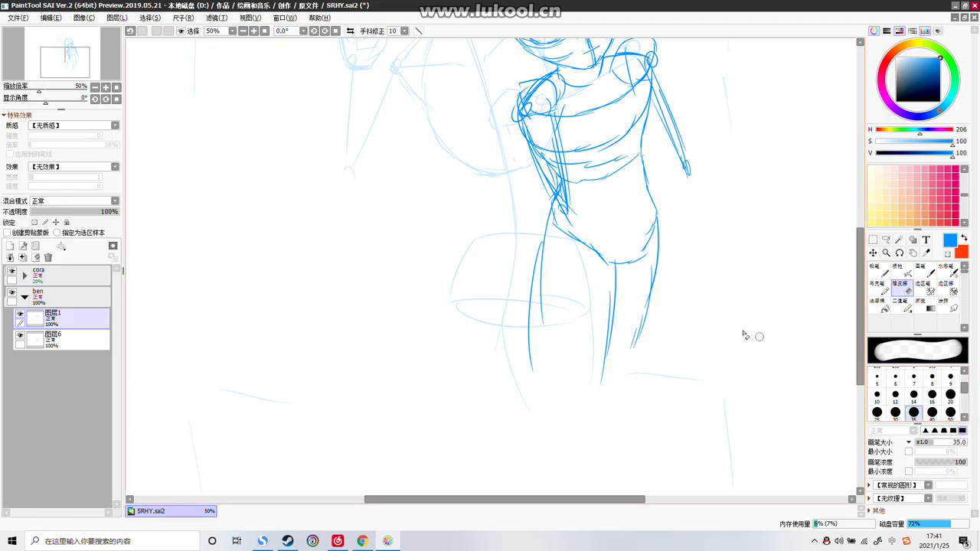
click(98, 345)
drag(657, 243, 630, 366)
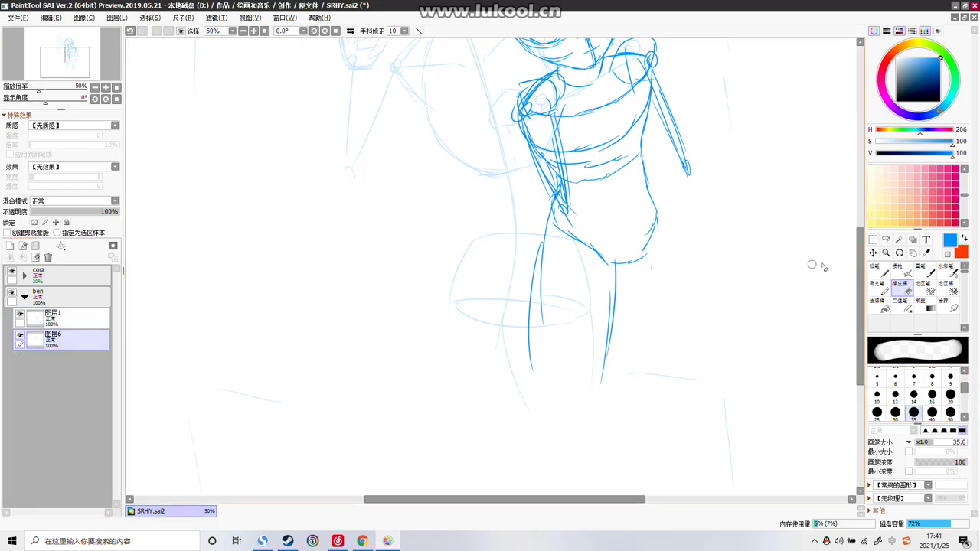
key(n)
mouse_move(629, 274)
mouse_down()
mouse_move(658, 363)
mouse_move(649, 346)
mouse_up()
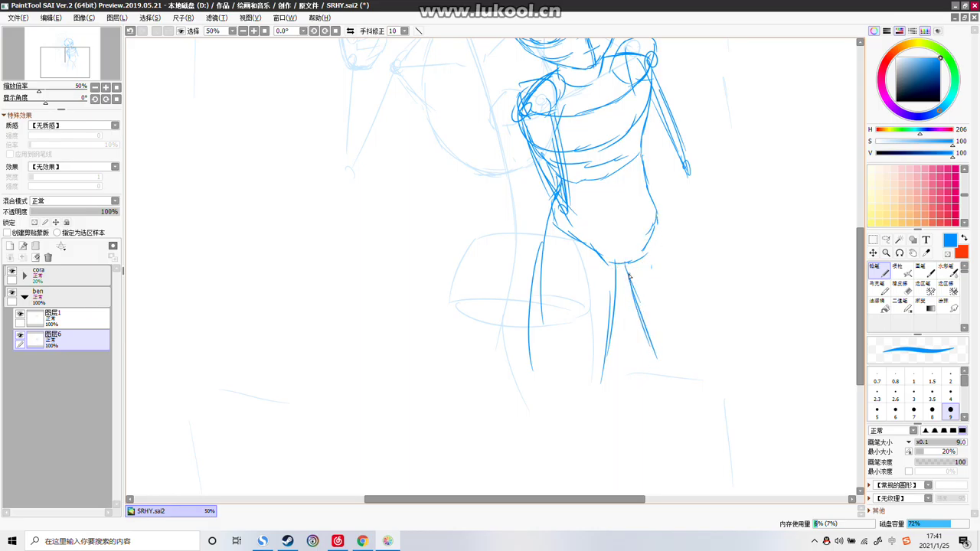
key(ctrl+z)
key(ctrl+z)
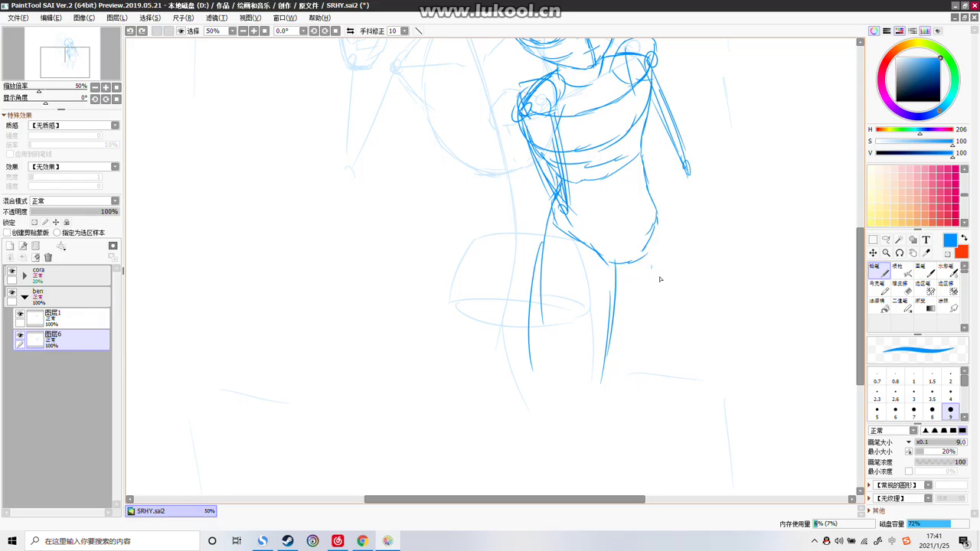
Erase the outermost contour of the second figure's thigh nearer the first figure and extend its remaining outer line downward in pencil
key(e)
drag(533, 238, 533, 362)
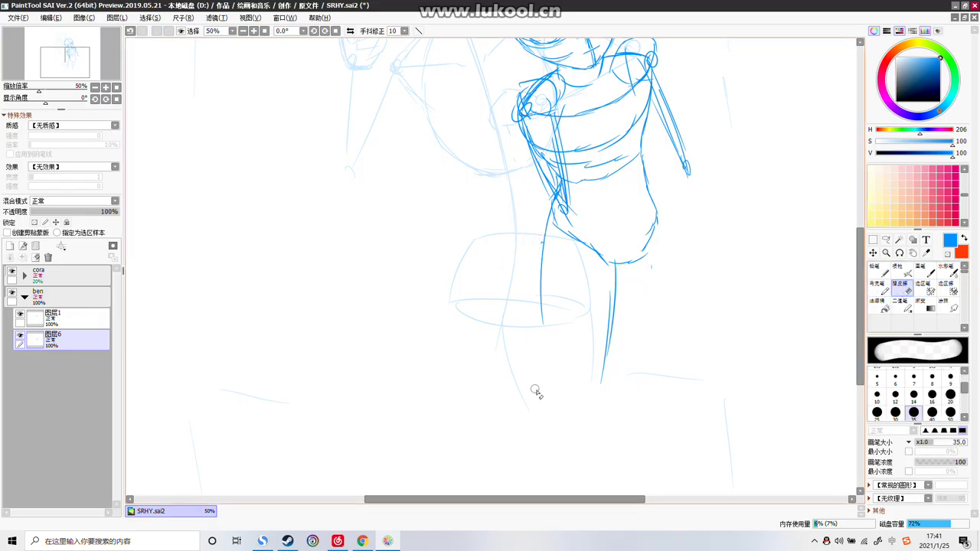
key(n)
drag(542, 258, 549, 353)
drag(622, 267, 648, 362)
key(ctrl+z)
key(ctrl+z)
drag(617, 289, 654, 376)
drag(655, 207, 676, 290)
key(ctrl+z)
key(ctrl+z)
key(ctrl+z)
Draw the second figure's far thigh with an inner contour from the crotch and a long, gently curved outer contour from the hip
drag(614, 303, 632, 372)
drag(619, 339, 630, 366)
mouse_move(656, 212)
mouse_down()
mouse_move(678, 272)
mouse_move(672, 240)
mouse_move(686, 329)
mouse_up()
key(ctrl+z)
drag(676, 295, 686, 367)
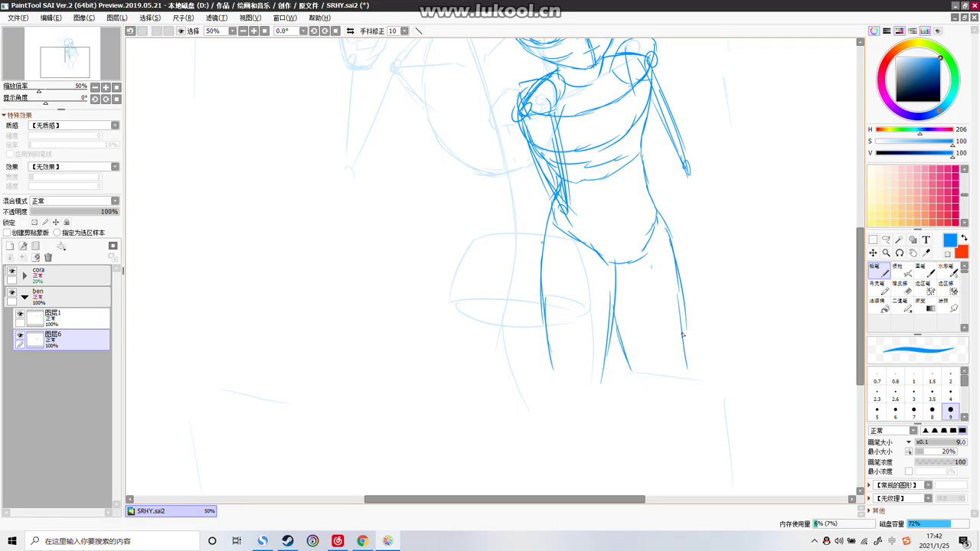
key(ctrl+z)
key(ctrl+z)
drag(665, 229, 679, 357)
drag(673, 309, 679, 376)
scroll(669, 309, down, 2)
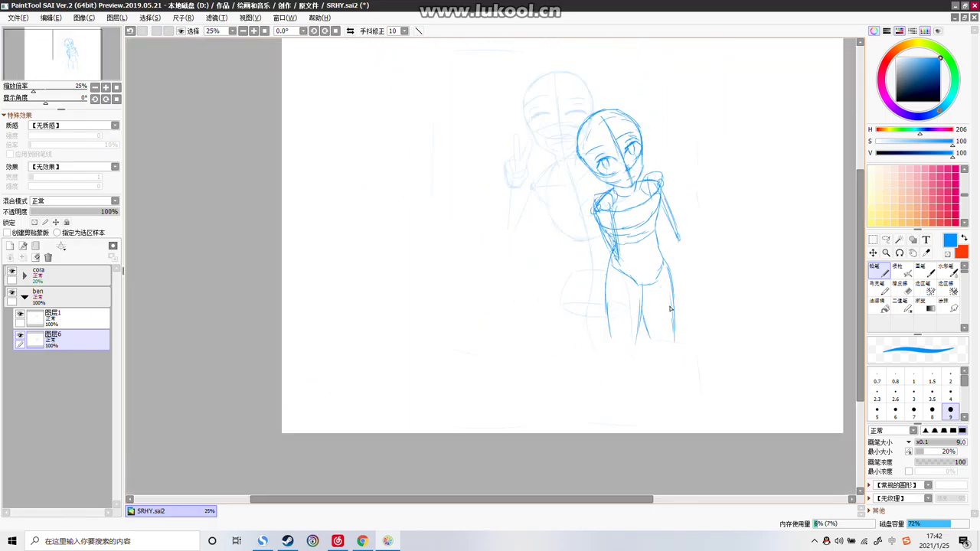
scroll(658, 176, up, 2)
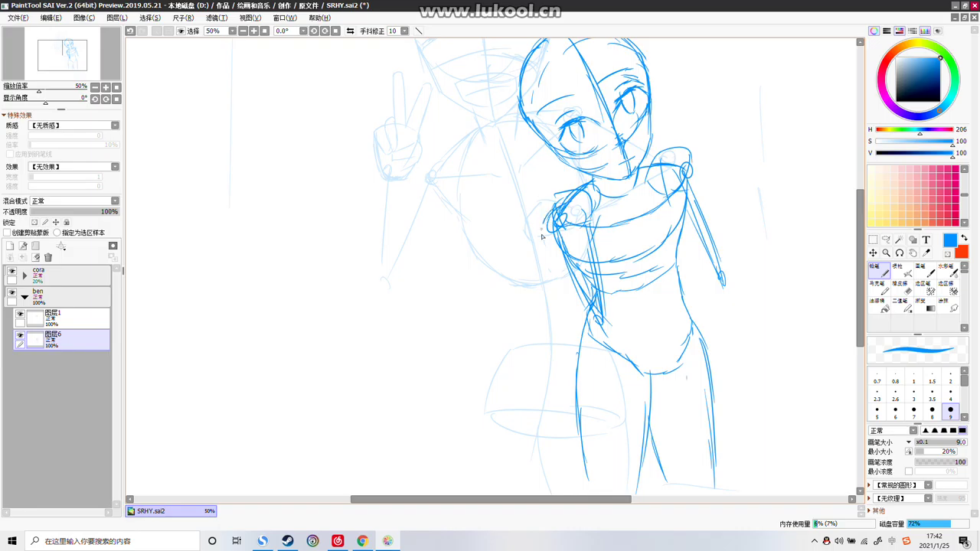
drag(560, 294, 593, 338)
mouse_move(590, 237)
mouse_down()
mouse_move(611, 310)
mouse_move(593, 255)
mouse_move(597, 331)
mouse_up()
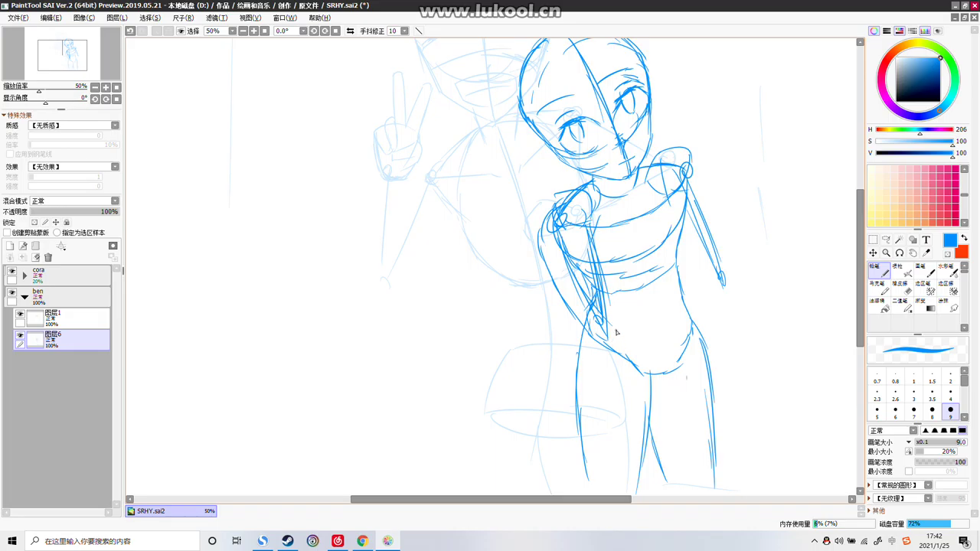
key(ctrl+z)
key(ctrl+z)
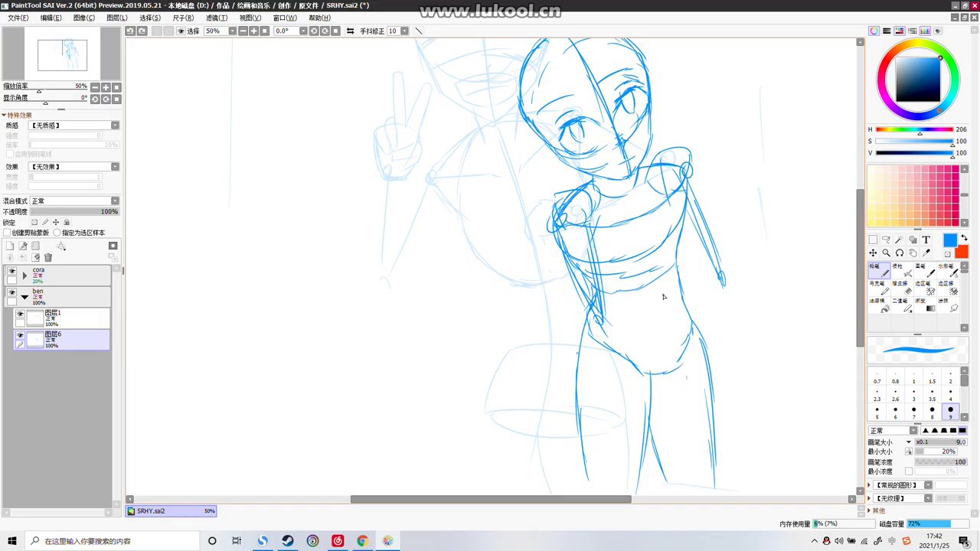
scroll(663, 299, down, 1)
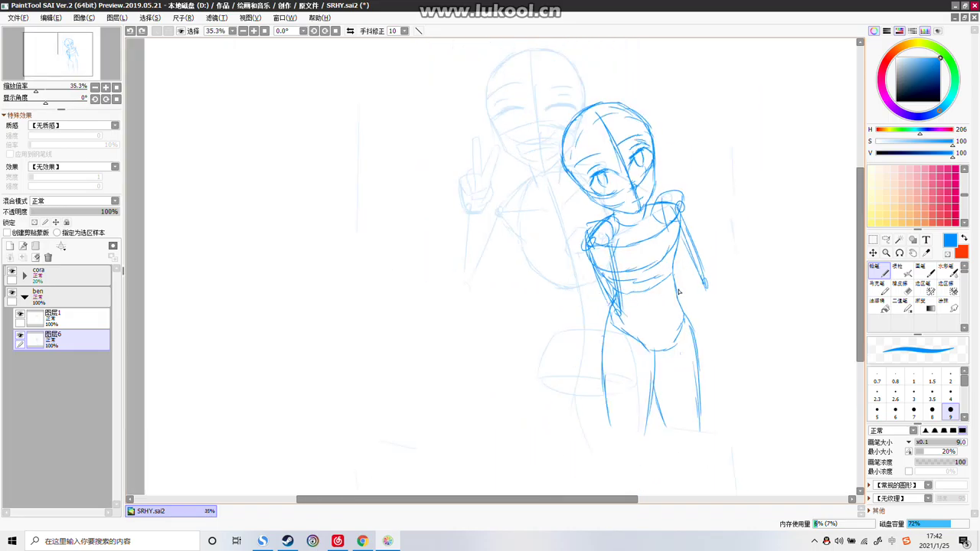
scroll(680, 290, up, 1)
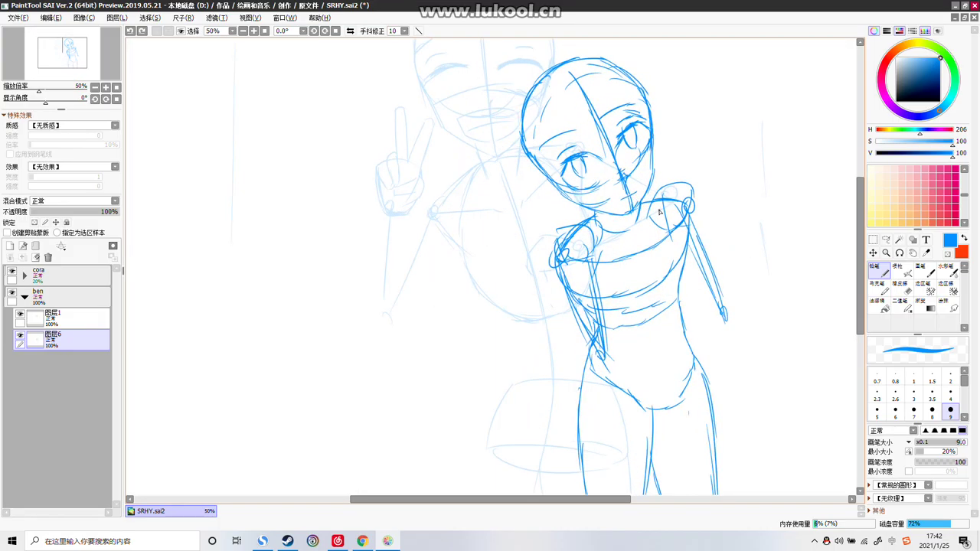
click(35, 321)
click(21, 315)
click(20, 315)
scroll(488, 328, down, 1)
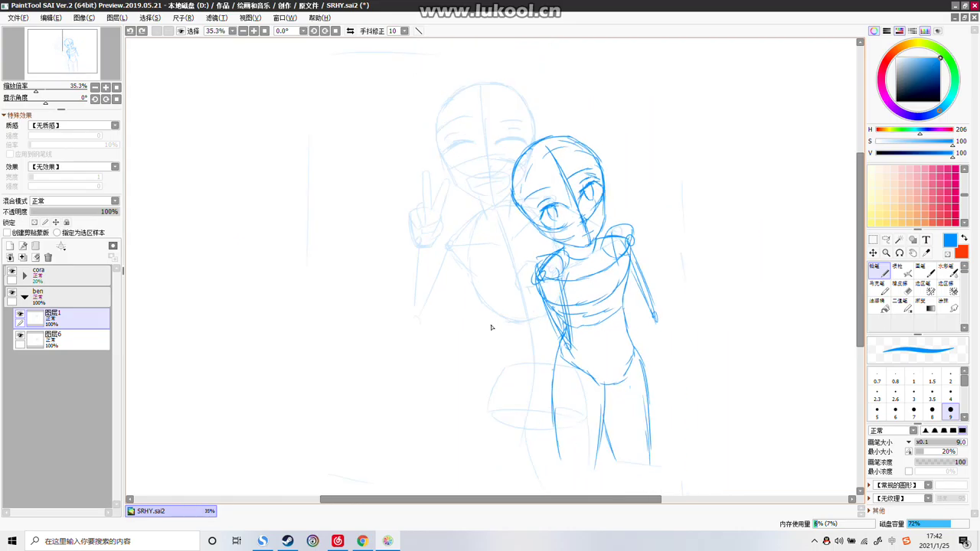
click(25, 276)
click(25, 275)
On 图层3 in the cora group, select the first figure's head with a rectangular selection, excluding the areas around the shoulders
click(44, 277)
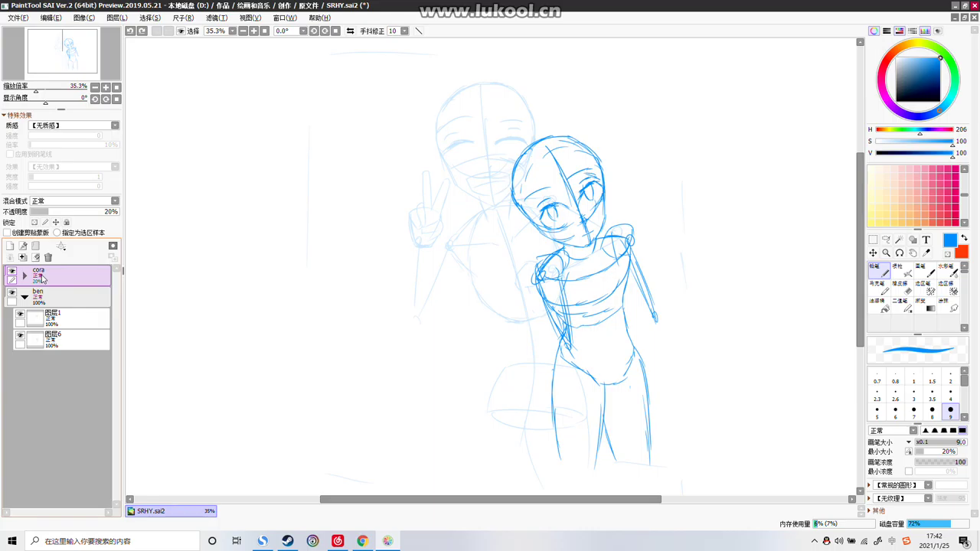
click(25, 277)
click(25, 339)
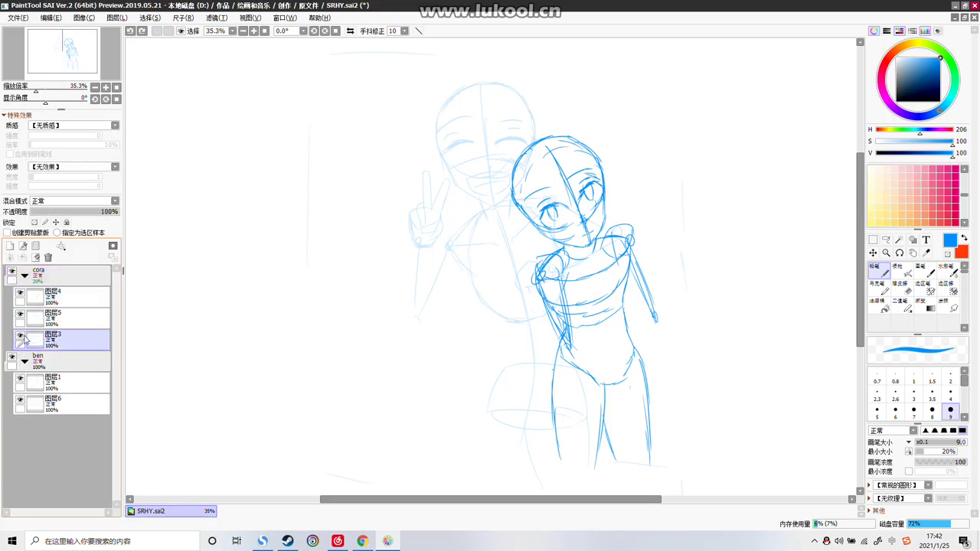
click(874, 240)
mouse_move(582, 54)
mouse_down()
mouse_move(440, 170)
mouse_move(408, 225)
mouse_up()
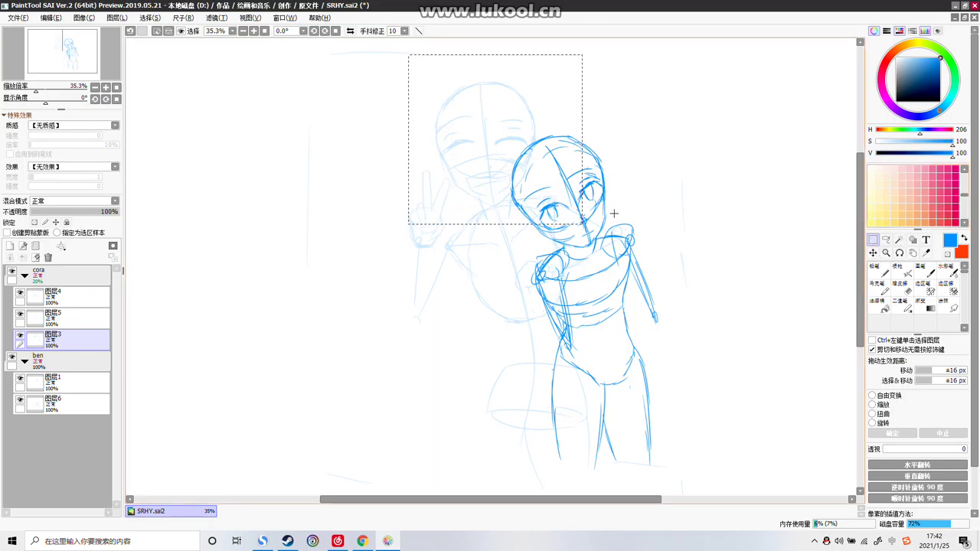
drag(606, 176, 519, 202)
drag(451, 212, 481, 244)
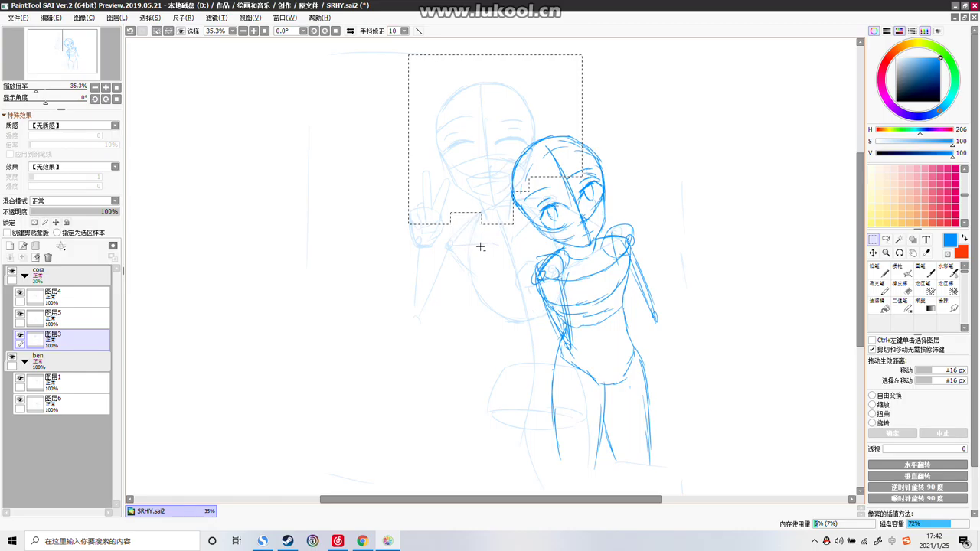
Move the selected head down slightly toward the first figure's torso and clear the selection
drag(520, 179, 513, 207)
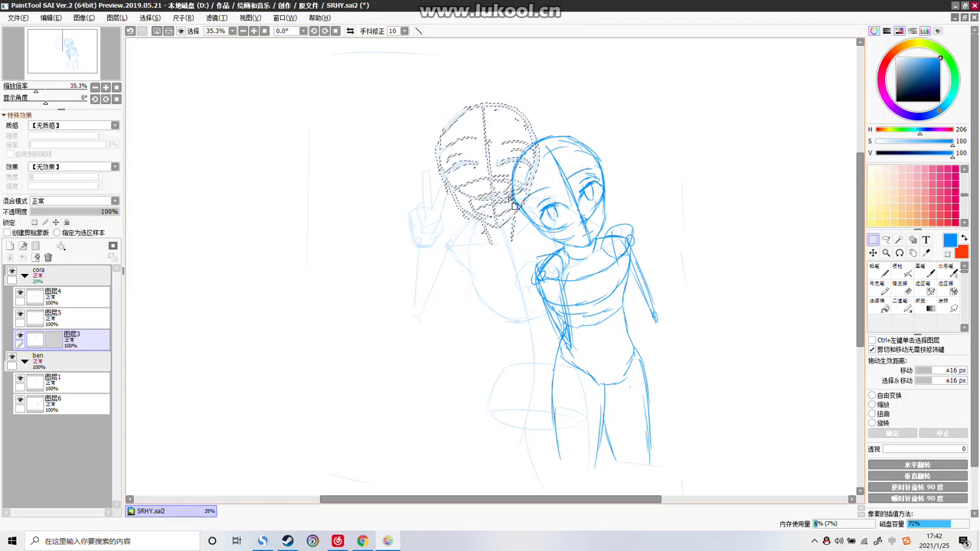
drag(515, 206, 514, 204)
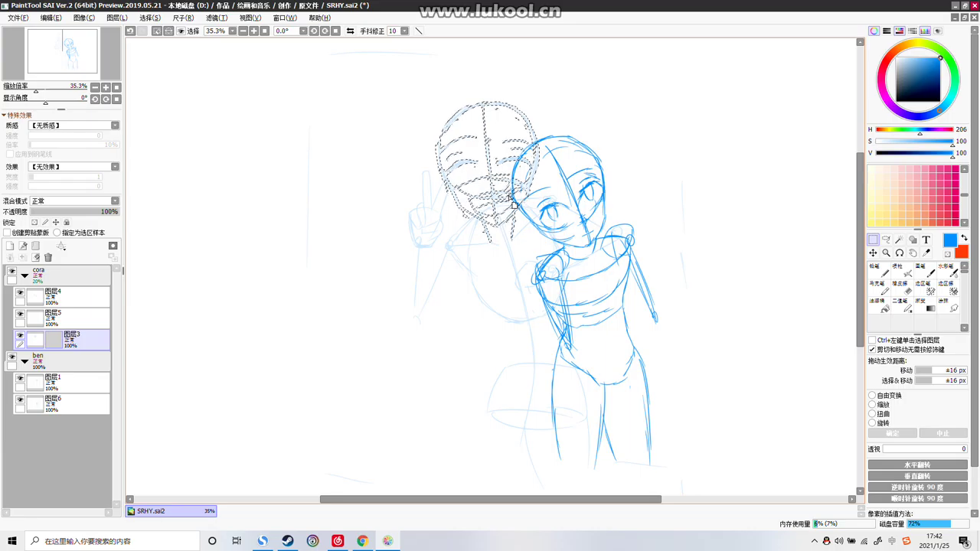
key(ctrl+d)
Redraw a short pencil stroke at the base of the first figure's neck, below the chin
scroll(490, 201, up, 3)
scroll(431, 243, up, 1)
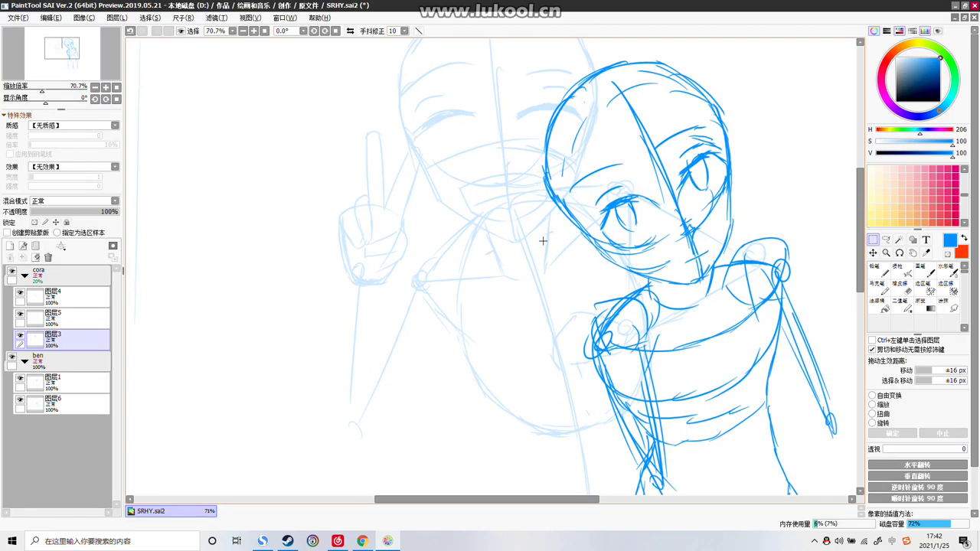
click(898, 290)
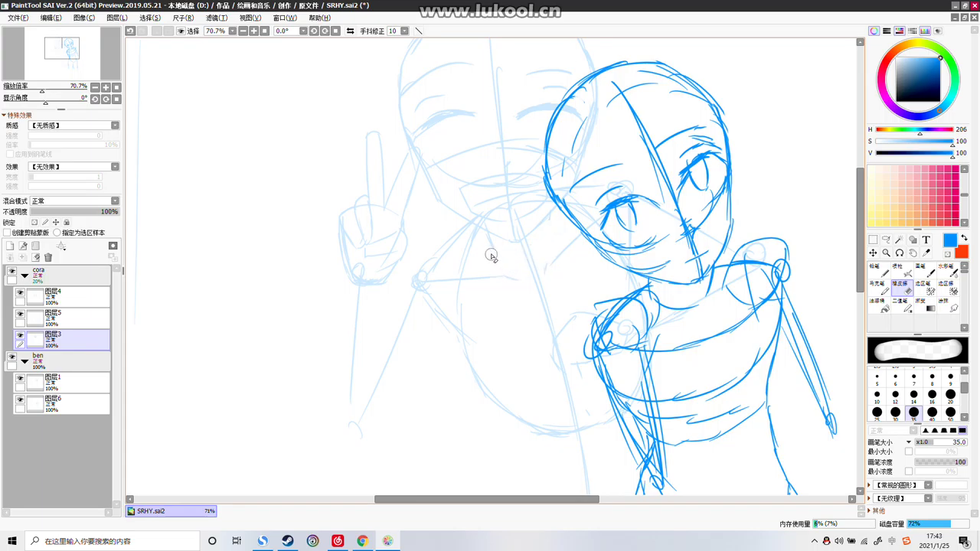
click(874, 269)
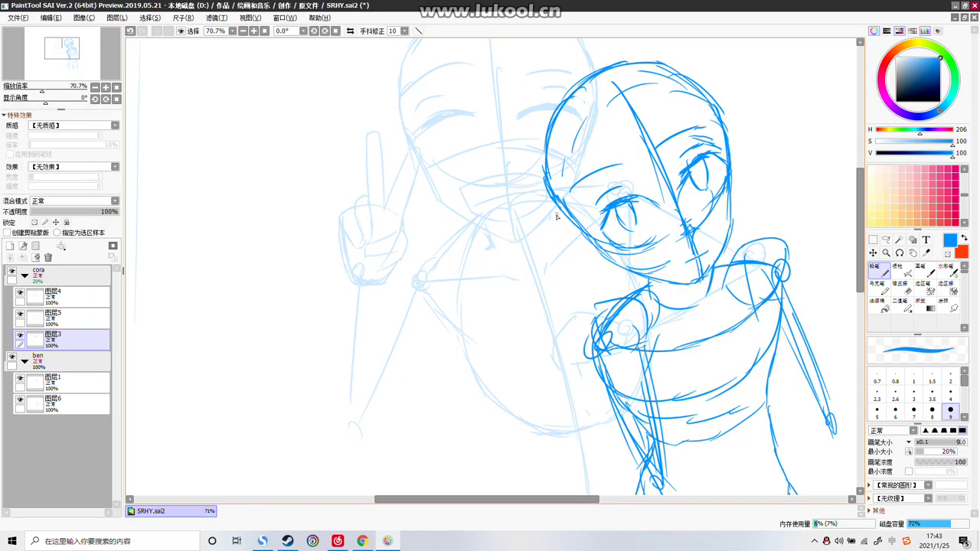
key(ctrl+z)
drag(486, 232, 501, 247)
scroll(576, 218, down, 7)
scroll(582, 268, up, 6)
scroll(604, 298, down, 5)
scroll(607, 303, down, 1)
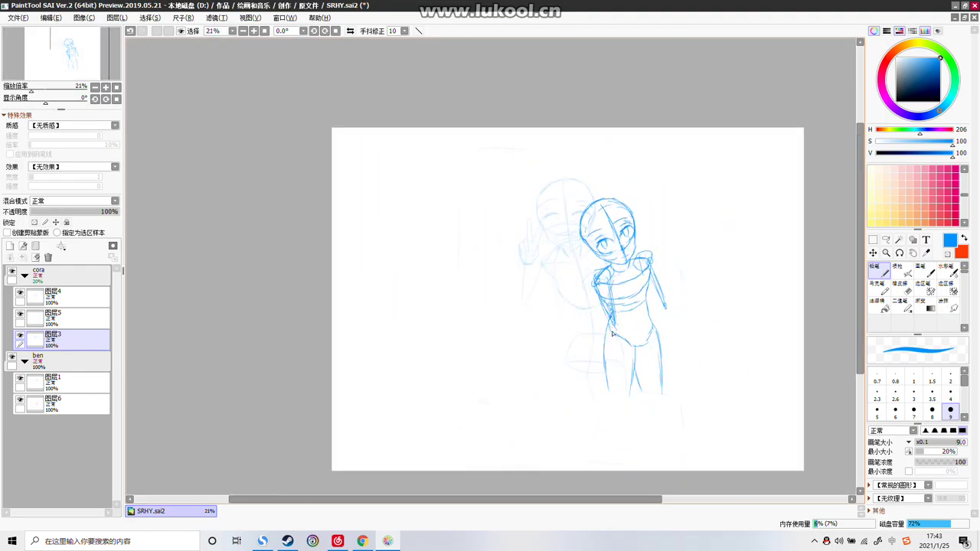
scroll(608, 300, up, 3)
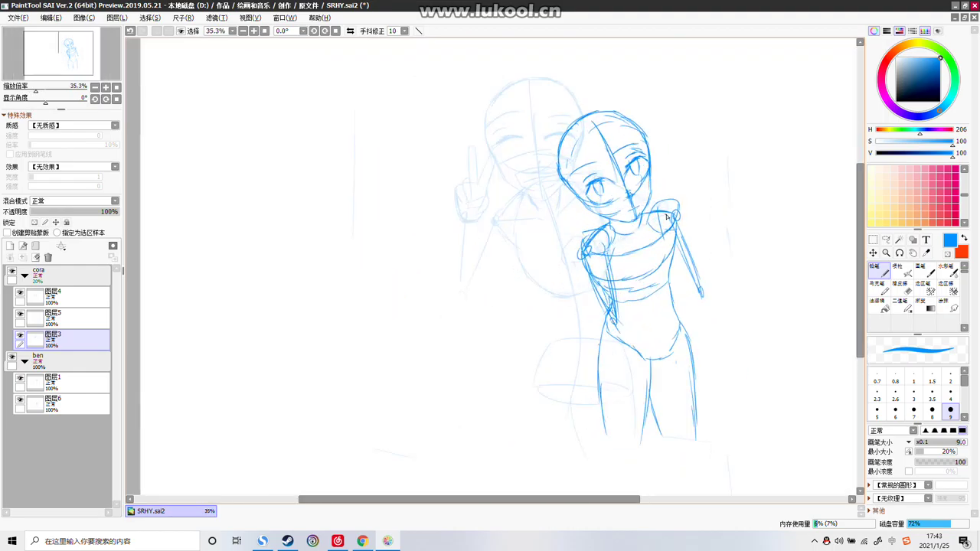
Raise the opacity of the cora layer group to 100%, keeping the ben group at full opacity as well
scroll(666, 218, down, 1)
scroll(641, 230, up, 1)
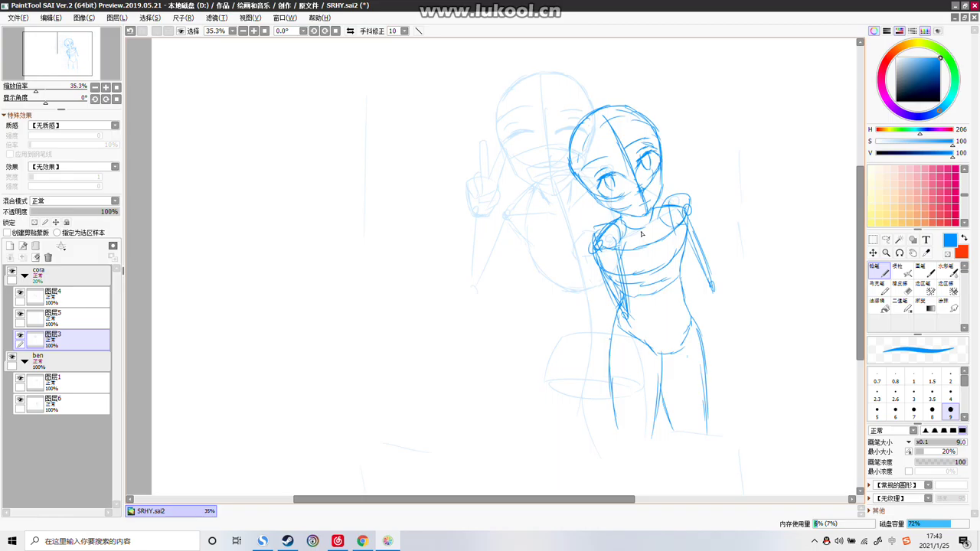
scroll(643, 231, down, 1)
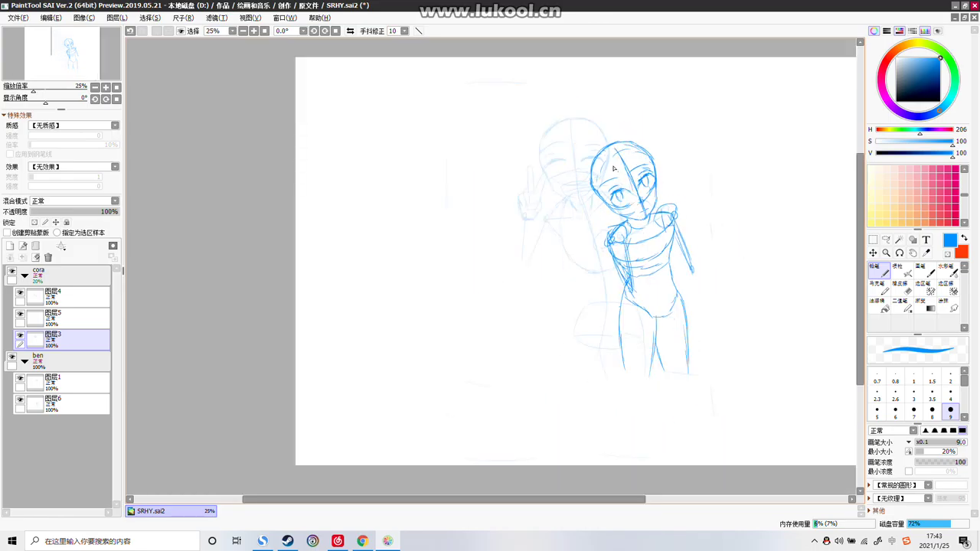
click(67, 358)
click(87, 274)
click(115, 211)
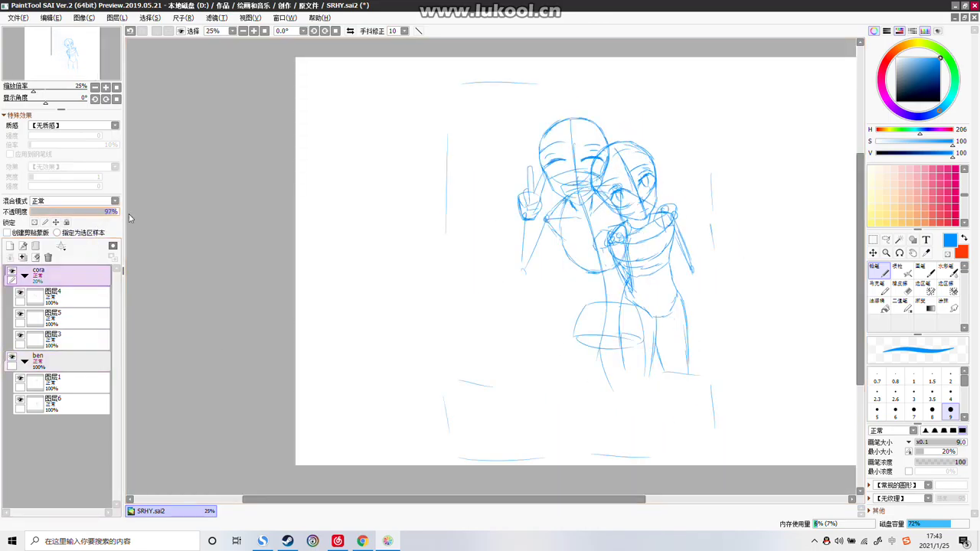
click(69, 362)
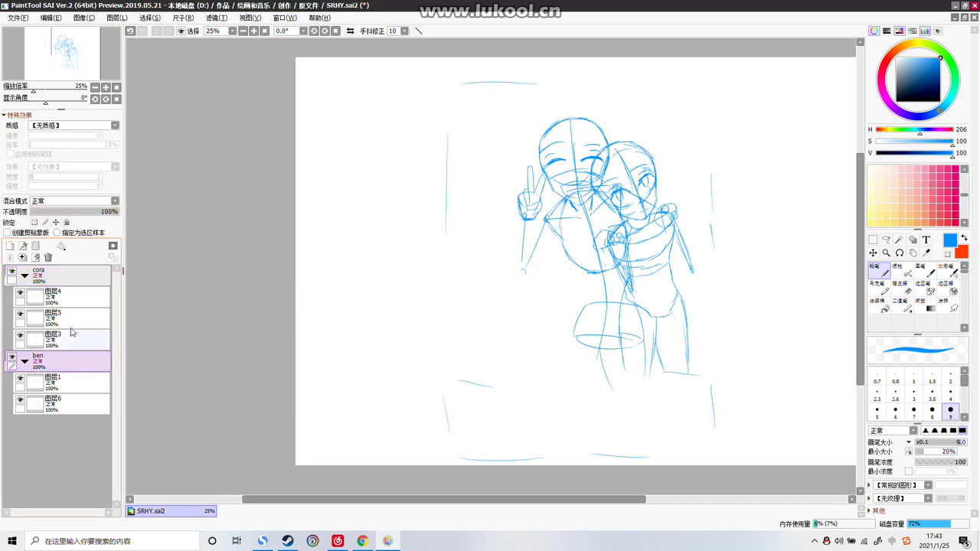
mouse_move(87, 219)
mouse_down()
mouse_move(69, 217)
mouse_move(225, 218)
mouse_up()
Set the opacity of the ben layer group to 0% so that only the cora sketch shows
scroll(533, 219, down, 2)
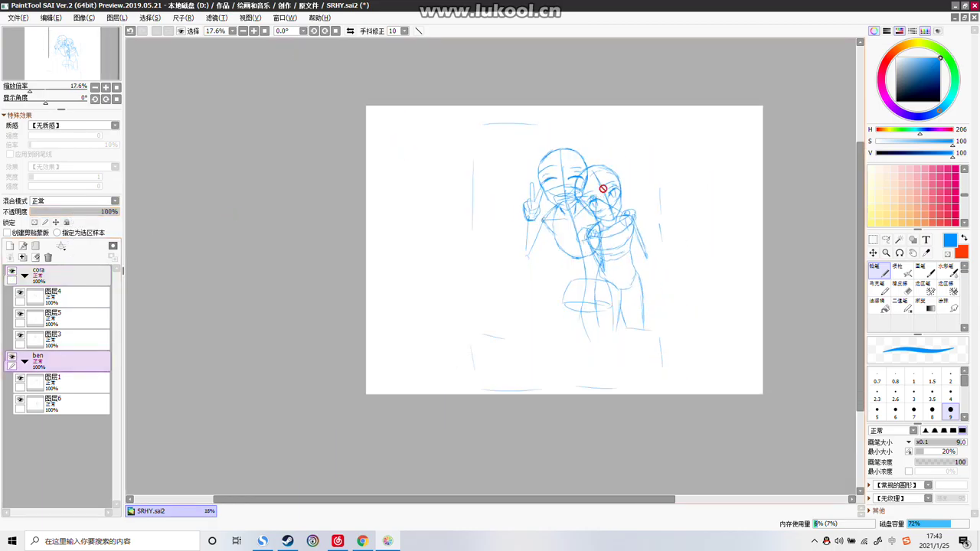
scroll(611, 169, up, 3)
scroll(574, 206, up, 1)
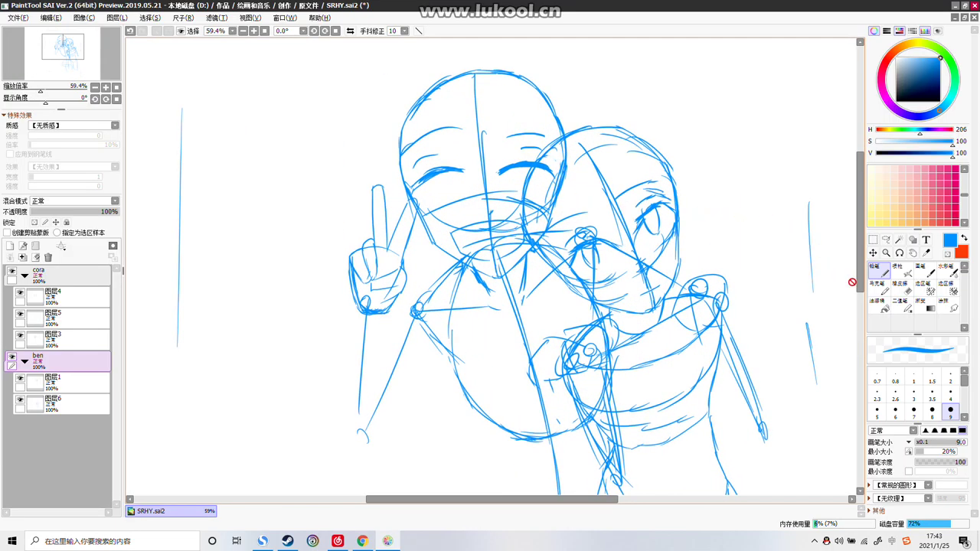
click(902, 288)
scroll(583, 185, down, 5)
click(42, 277)
click(46, 360)
drag(57, 212, 26, 220)
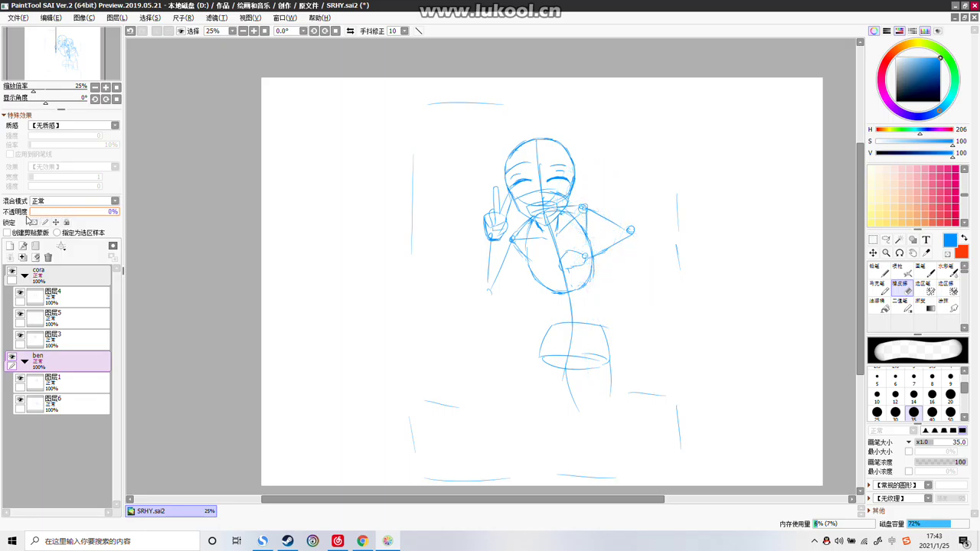
On 图层4 in the cora group, erase the first figure's oval torso outline with the eraser at size 80
scroll(559, 221, up, 2)
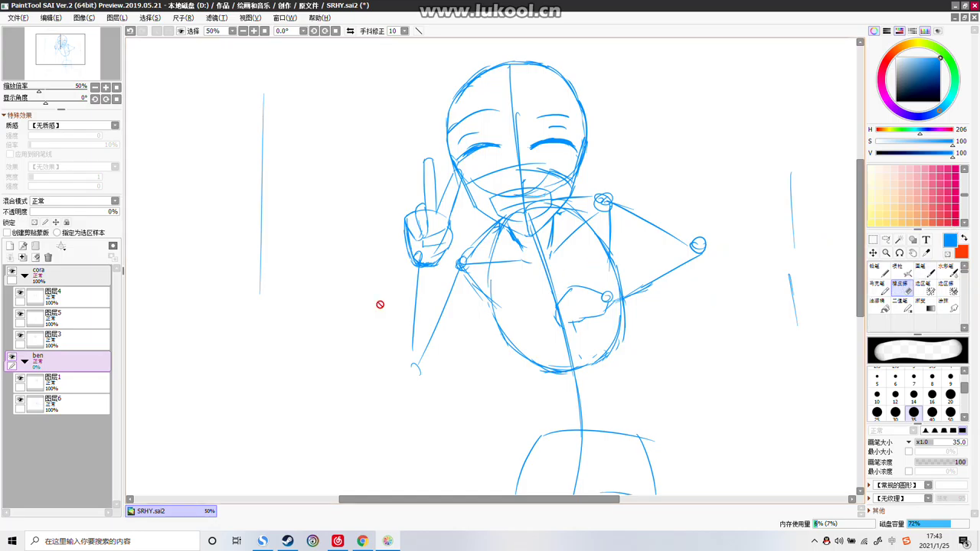
click(60, 317)
click(21, 318)
click(21, 317)
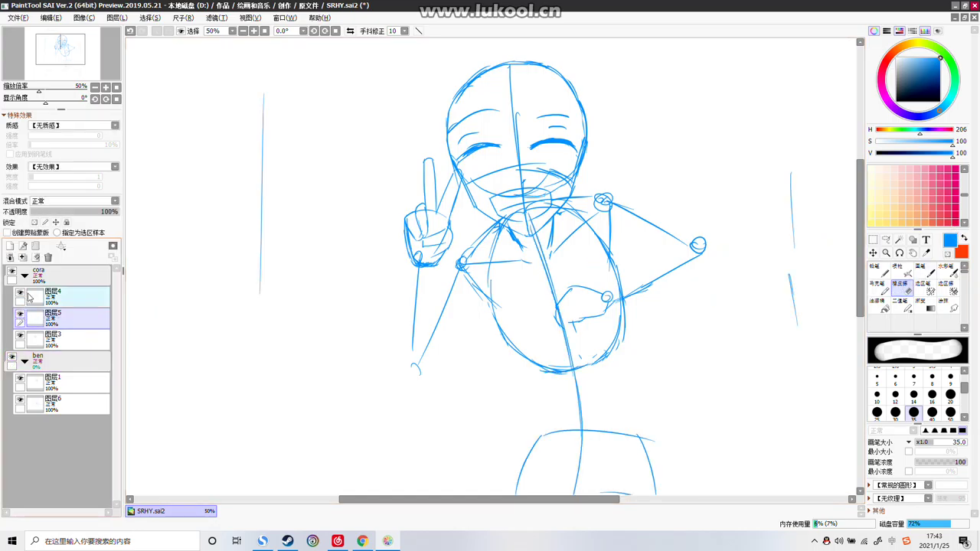
click(29, 297)
click(20, 296)
click(20, 296)
click(20, 296)
click(21, 297)
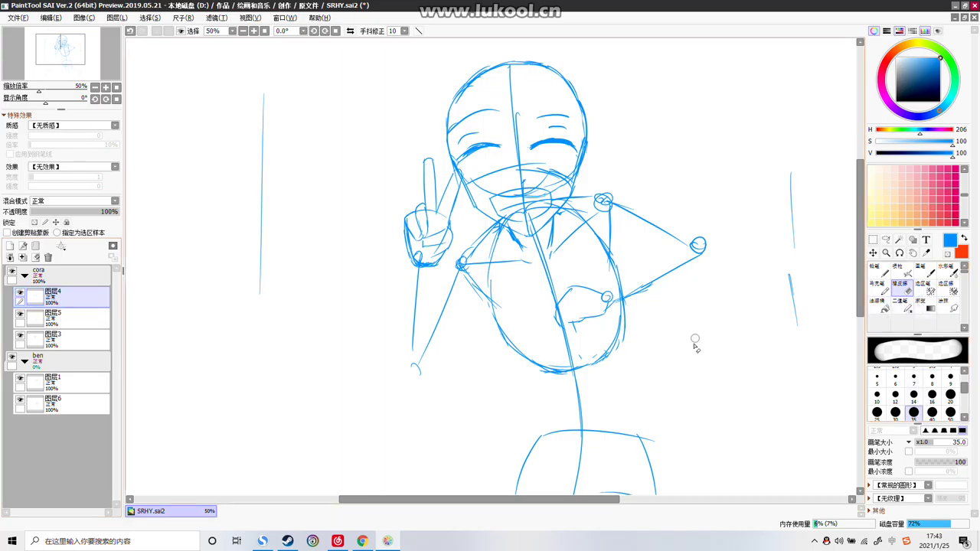
scroll(917, 399, down, 3)
click(930, 403)
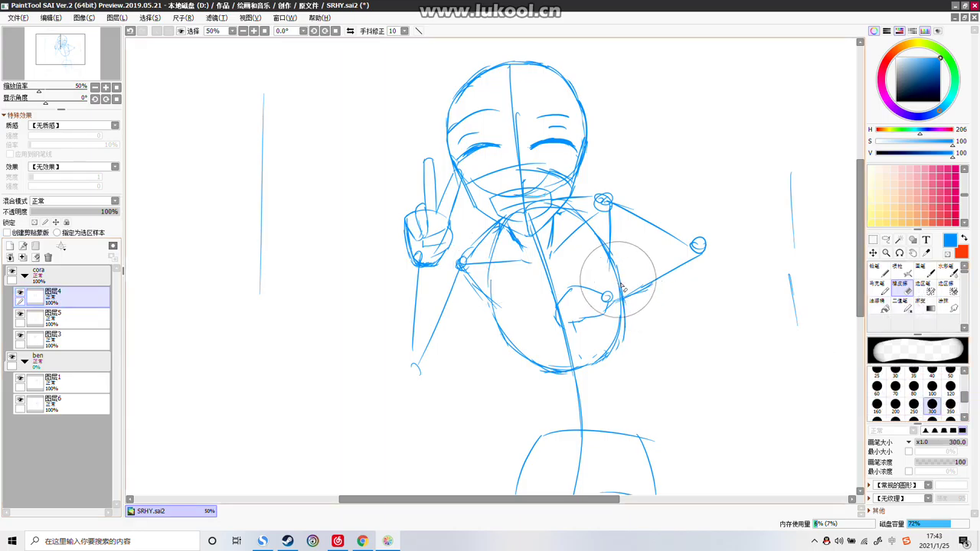
click(913, 388)
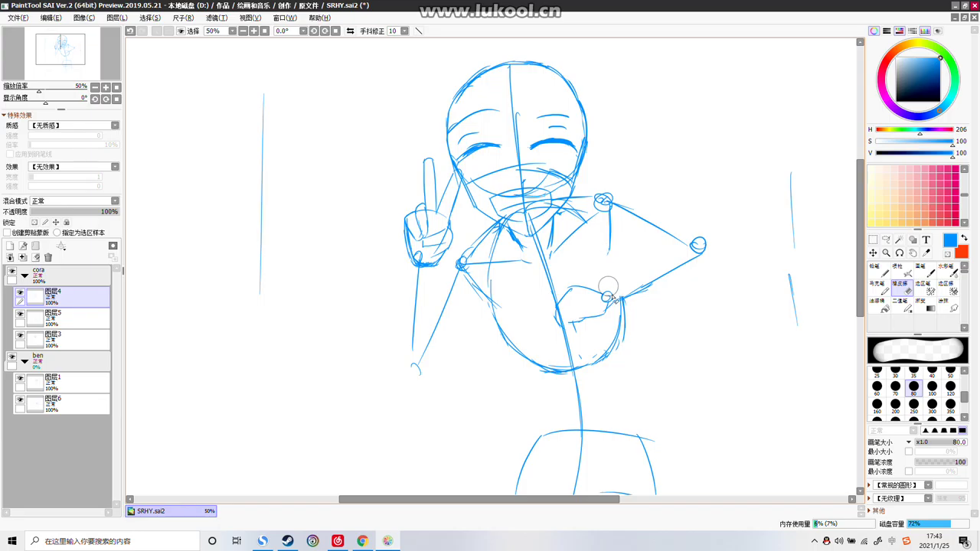
mouse_move(626, 314)
mouse_down()
mouse_move(591, 374)
mouse_move(607, 348)
mouse_move(525, 367)
mouse_move(499, 303)
mouse_up()
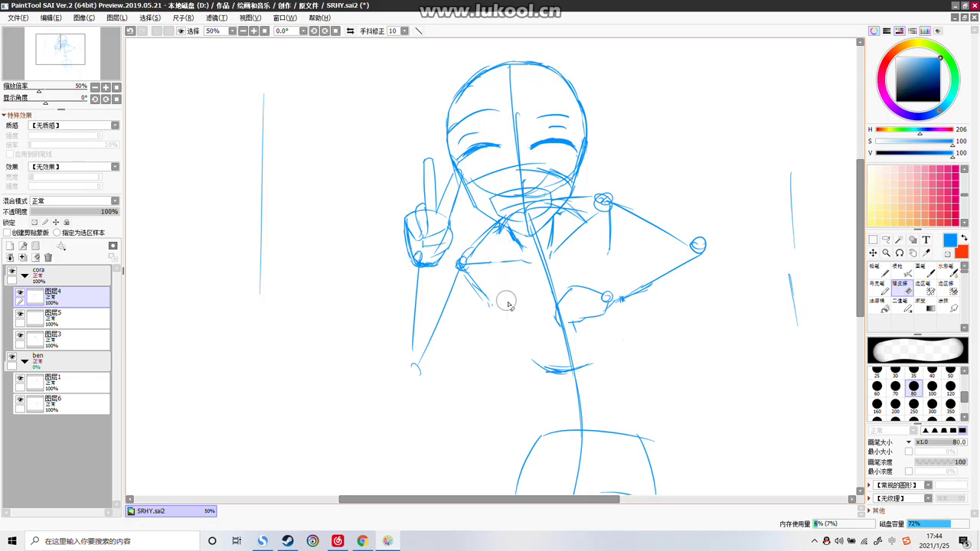
Erase the remaining curve at the base of the first figure's torso and the section of spine line crossing it
click(37, 319)
click(21, 315)
click(21, 315)
click(21, 315)
click(21, 314)
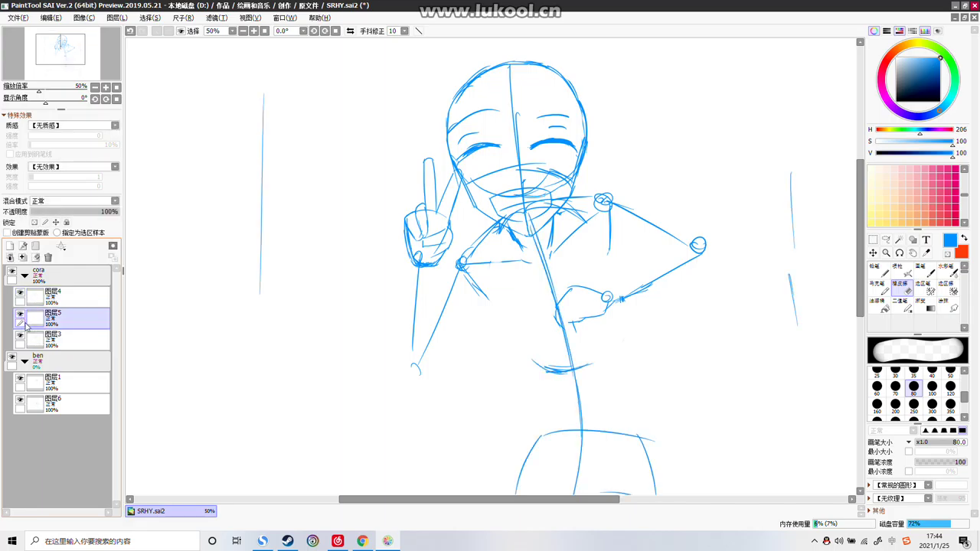
drag(452, 364, 523, 357)
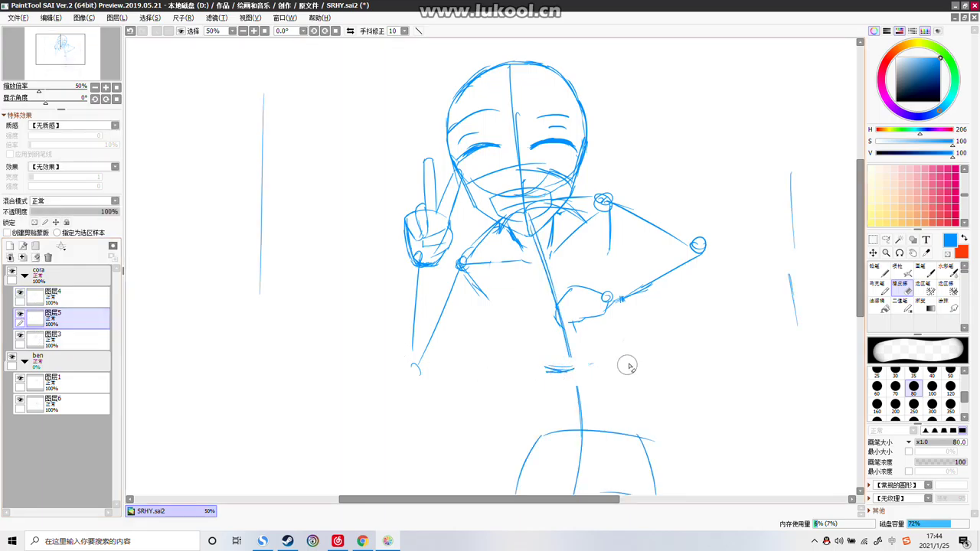
click(58, 338)
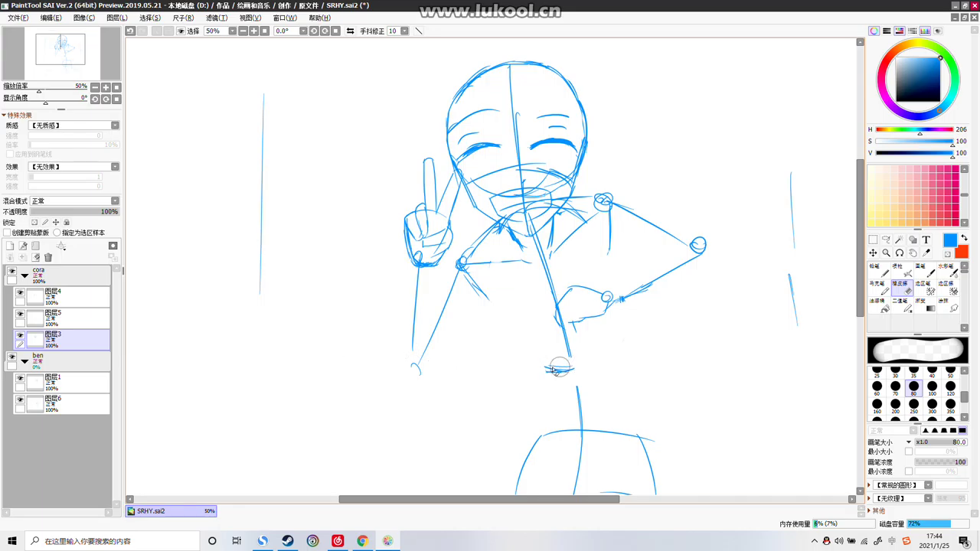
click(58, 295)
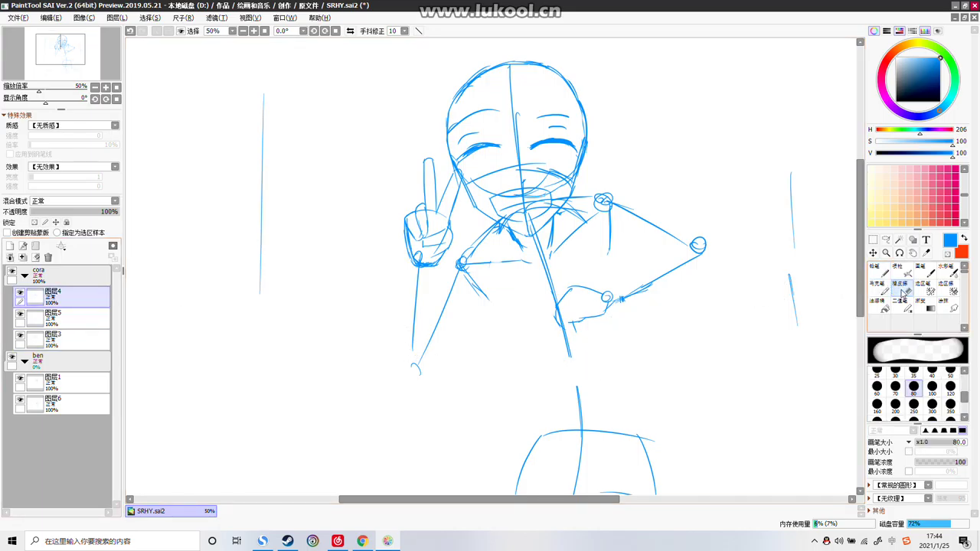
On 图层5, erase the first figure's pelvis, leg lines and lower spine with the eraser enlarged to size 500
scroll(718, 200, down, 4)
scroll(723, 257, up, 2)
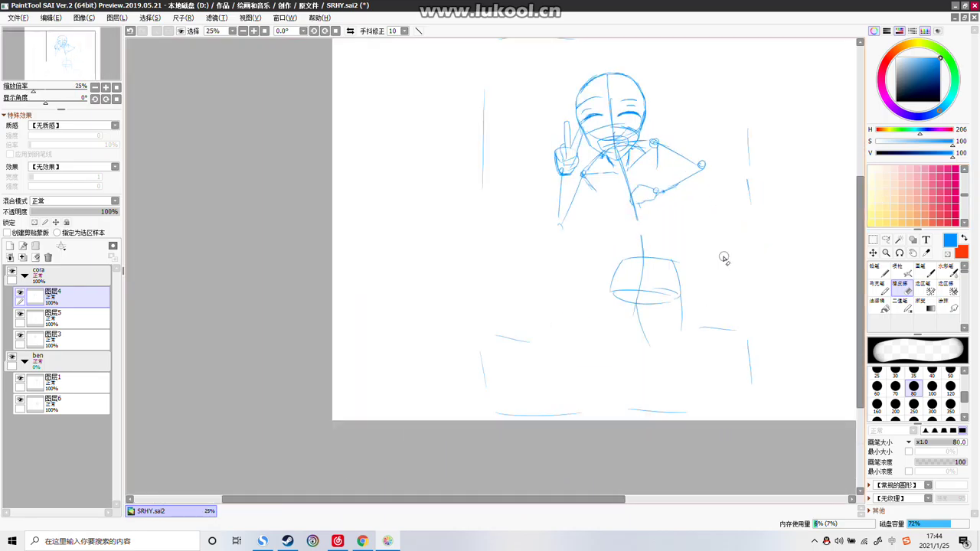
key(bracketright)
key(bracketright)
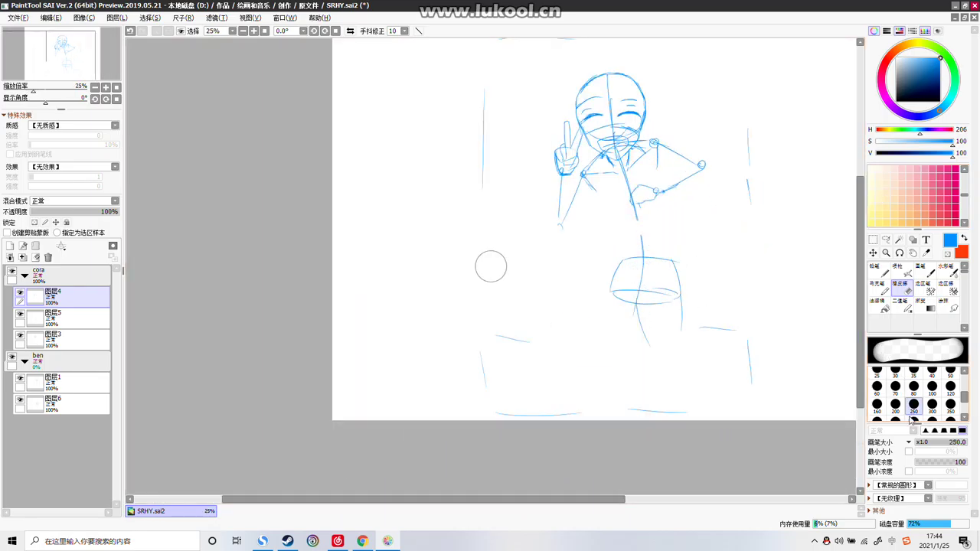
click(99, 320)
mouse_move(597, 306)
mouse_down()
mouse_move(656, 277)
mouse_move(632, 295)
mouse_move(653, 342)
mouse_up()
mouse_move(637, 273)
mouse_down()
mouse_move(623, 258)
mouse_move(640, 252)
mouse_move(634, 257)
mouse_up()
scroll(646, 157, up, 6)
scroll(641, 243, down, 6)
scroll(643, 264, up, 5)
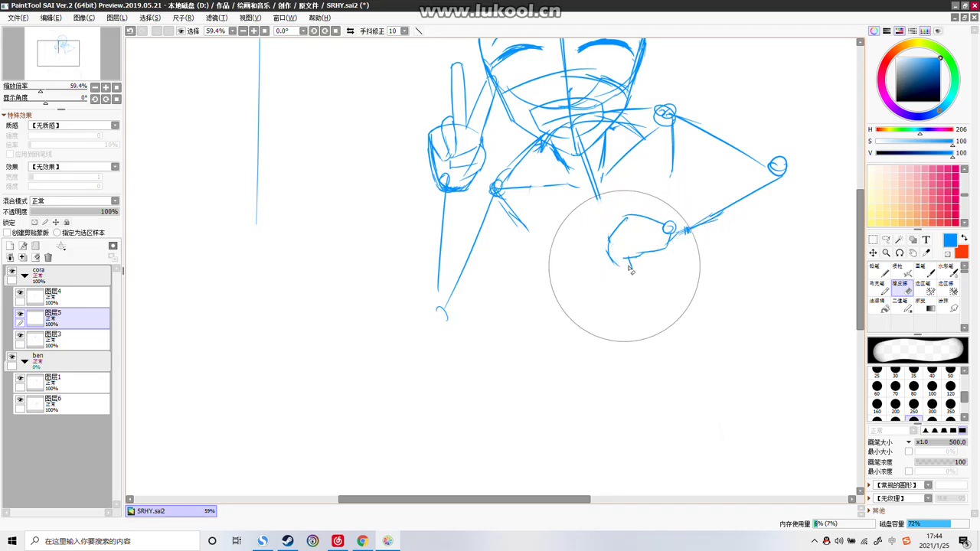
scroll(635, 325, down, 3)
scroll(647, 320, up, 2)
Set the opacity of the ben layer group to 60%
click(873, 268)
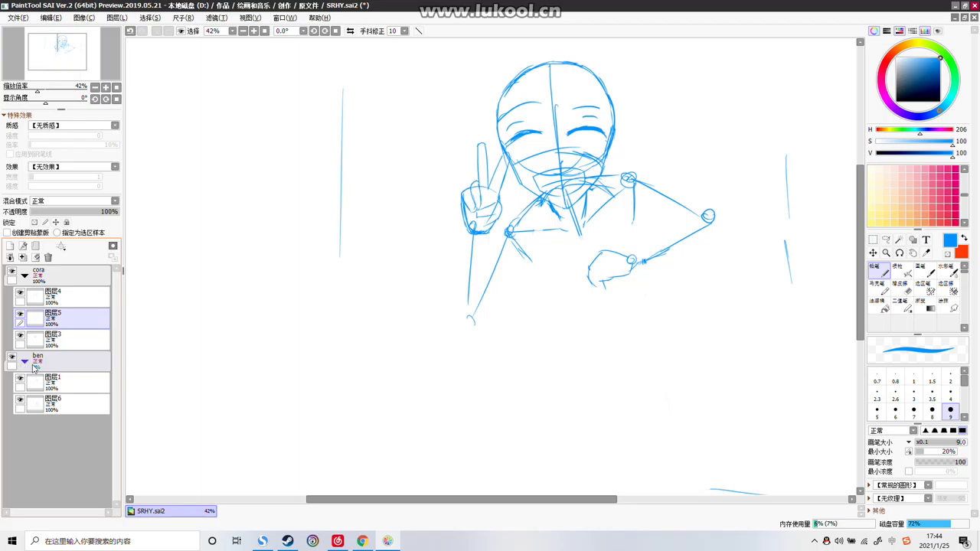
click(46, 364)
click(75, 213)
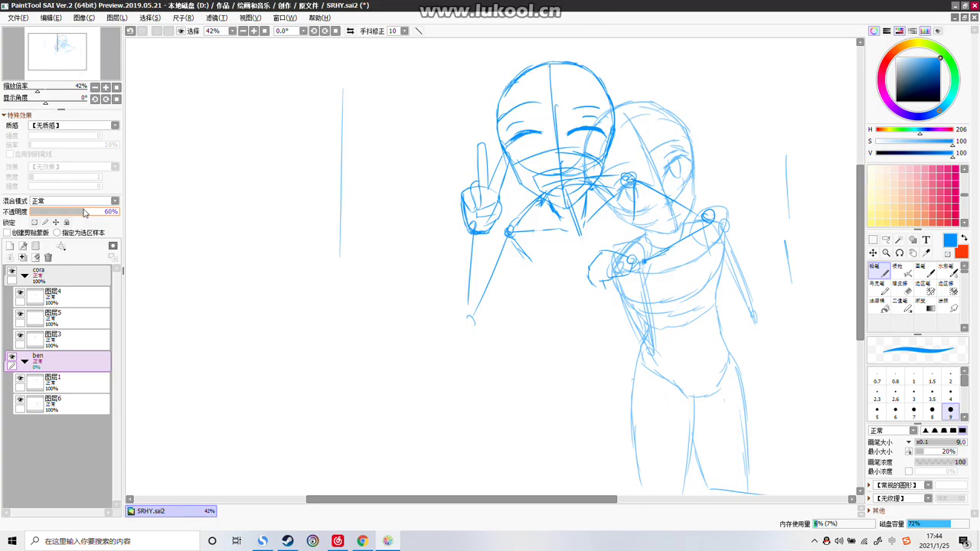
scroll(539, 126, down, 3)
scroll(628, 135, up, 2)
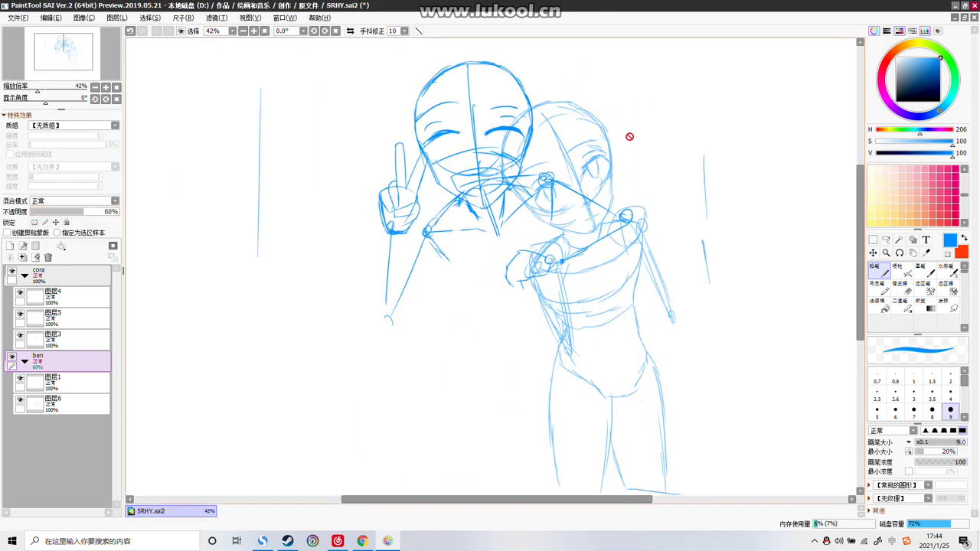
Hide the cora group, check the contents of the ben group's layers and select 图层6
scroll(673, 165, up, 5)
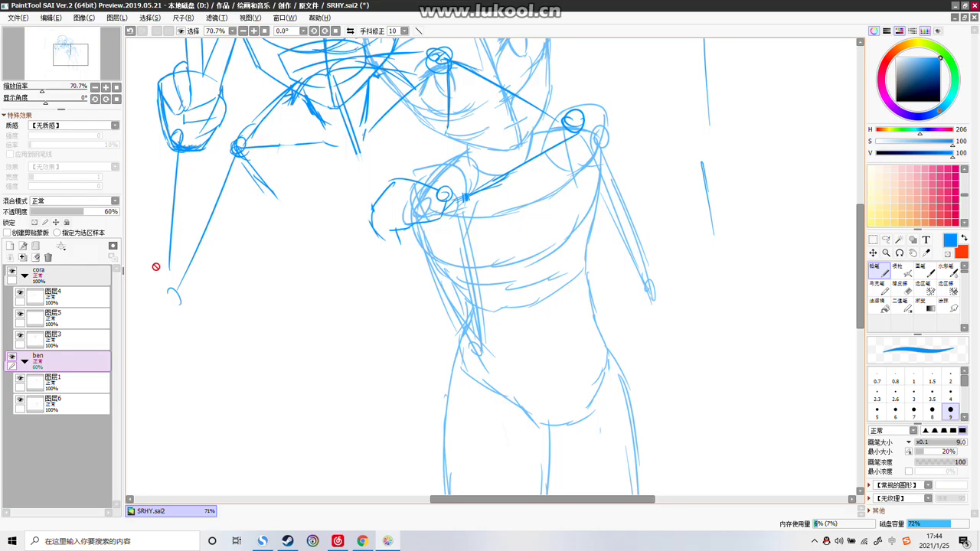
click(11, 272)
click(65, 383)
click(20, 378)
click(20, 378)
click(24, 403)
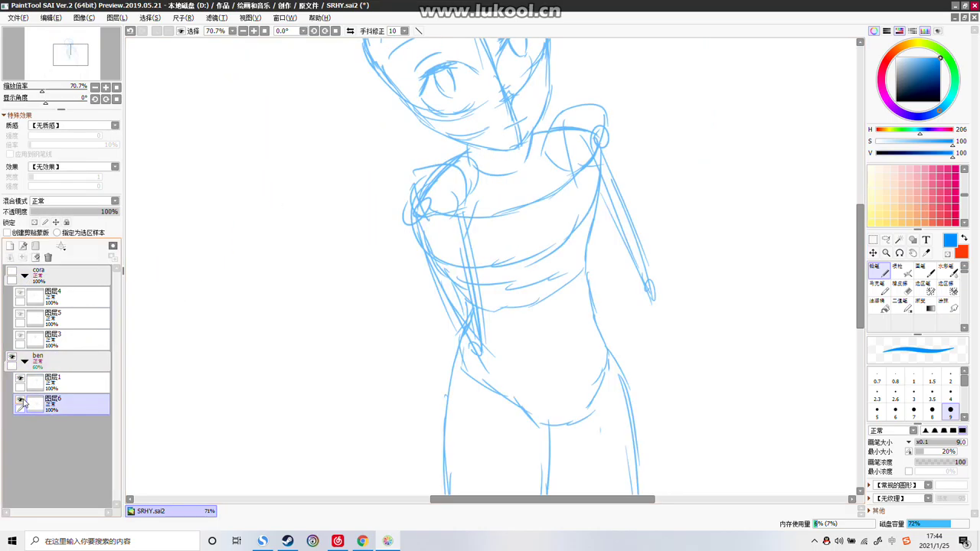
Erase both of the second figure's shoulder joints and arms on 图层6, using the eraser at sizes 35 and 70
click(900, 285)
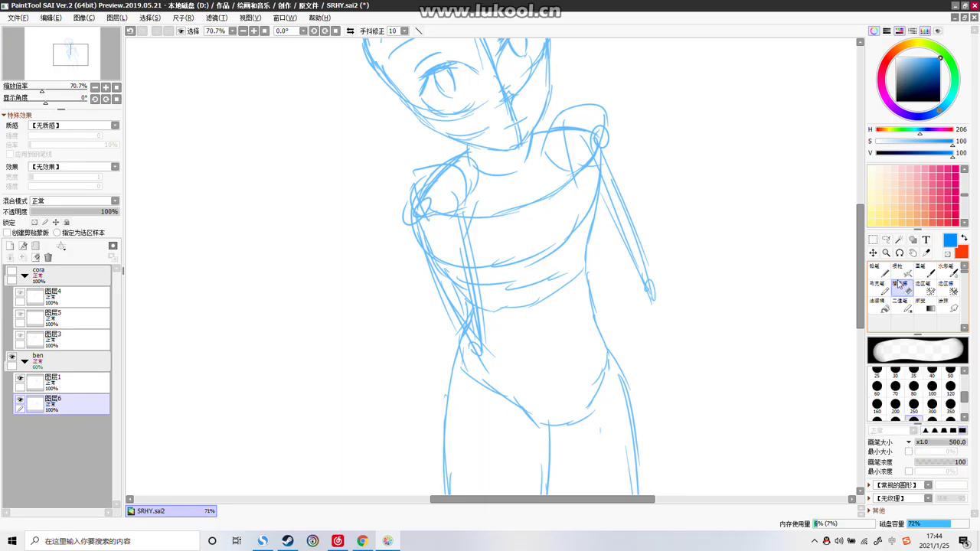
click(913, 373)
mouse_move(610, 109)
mouse_down()
mouse_move(572, 103)
mouse_move(549, 150)
mouse_move(569, 156)
mouse_move(589, 147)
mouse_move(612, 97)
mouse_move(607, 120)
mouse_move(650, 272)
mouse_move(612, 169)
mouse_up()
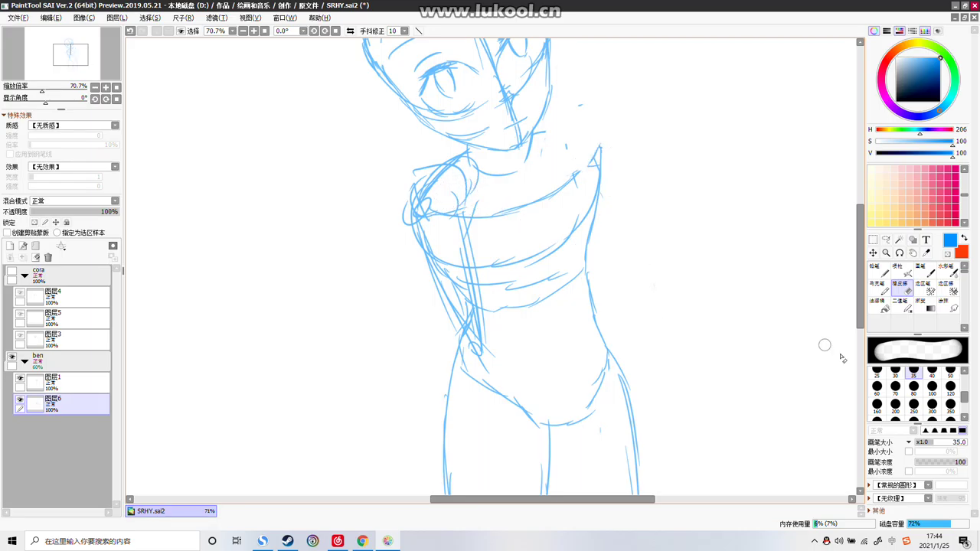
click(895, 387)
mouse_move(437, 197)
mouse_down()
mouse_move(465, 176)
mouse_move(447, 171)
mouse_move(449, 255)
mouse_move(490, 353)
mouse_move(440, 249)
mouse_move(462, 329)
mouse_move(424, 298)
mouse_move(410, 233)
mouse_move(422, 202)
mouse_move(415, 181)
mouse_move(464, 175)
mouse_move(454, 209)
mouse_up()
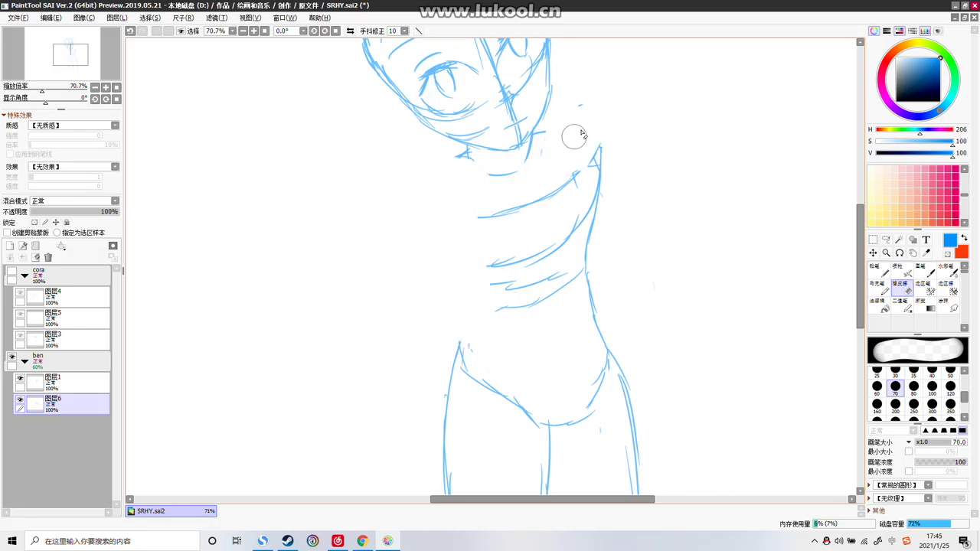
On 图层1, refine the second figure's jaw and chin contour using the pencil at size 9 and the eraser at size 35
drag(859, 241, 858, 211)
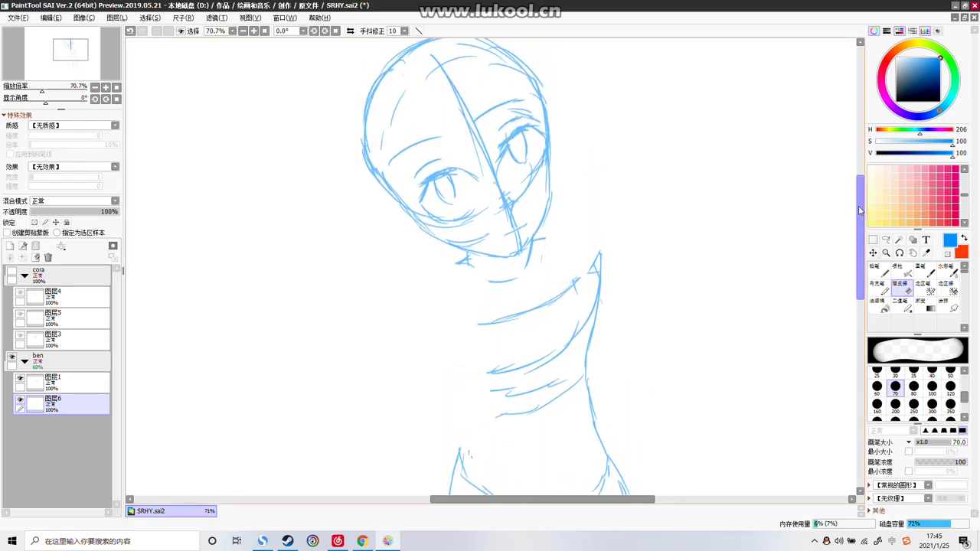
scroll(448, 68, up, 3)
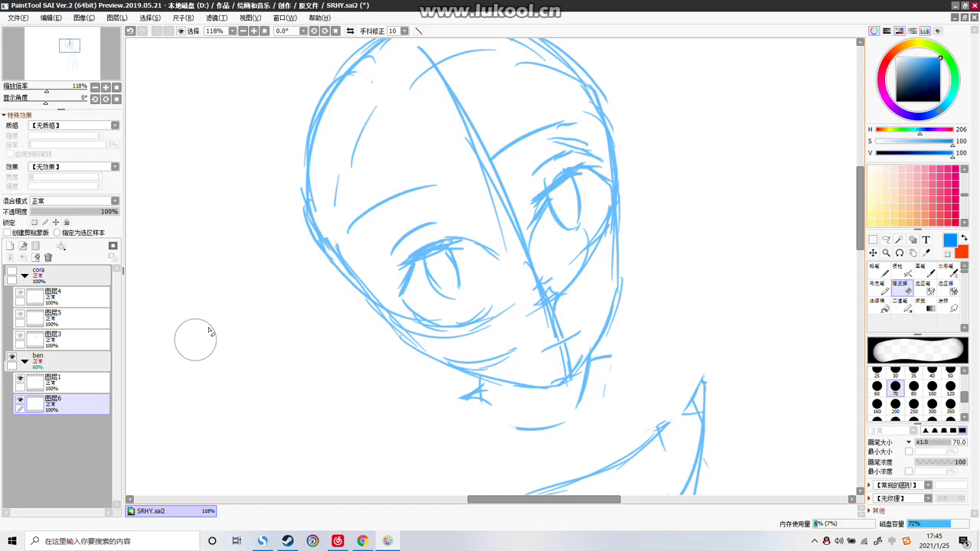
scroll(702, 239, down, 2)
scroll(702, 240, up, 3)
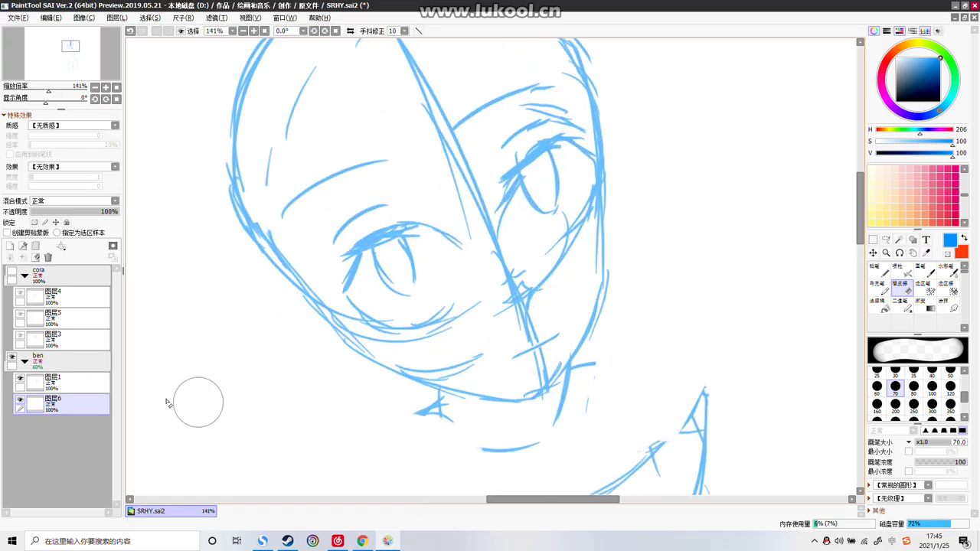
click(62, 381)
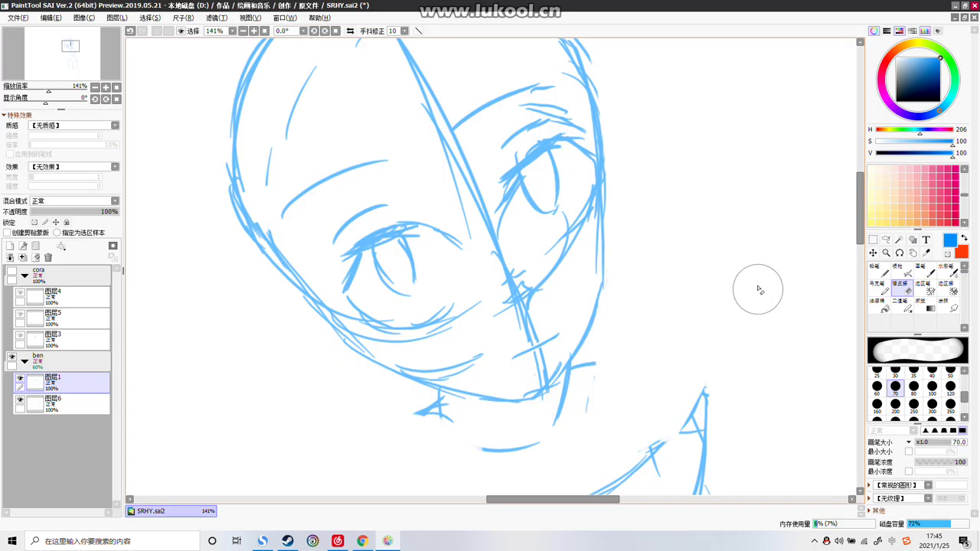
click(877, 271)
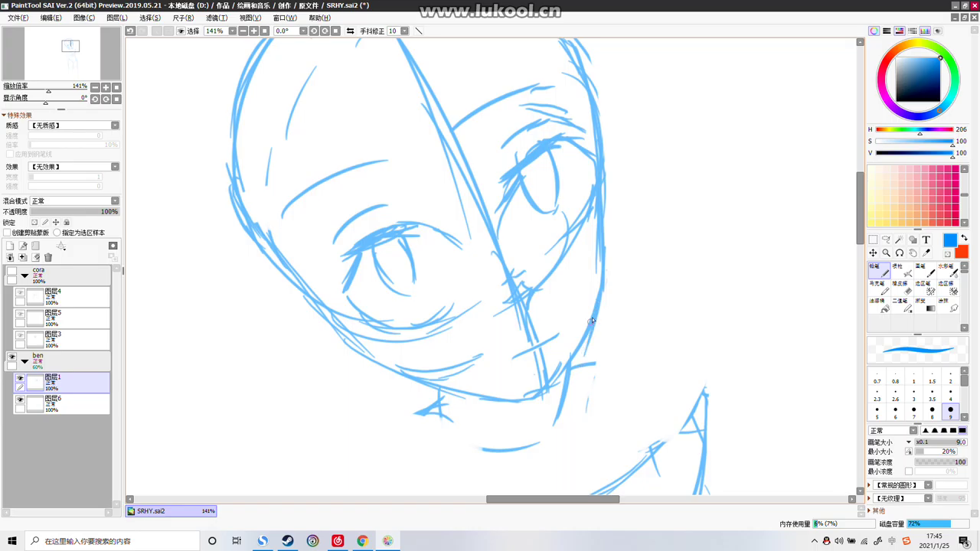
click(900, 289)
click(914, 372)
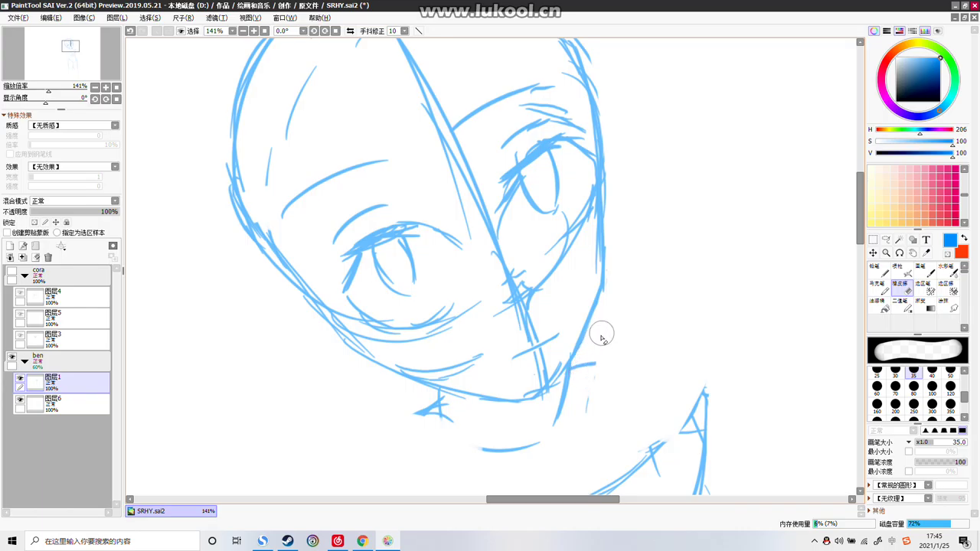
click(872, 276)
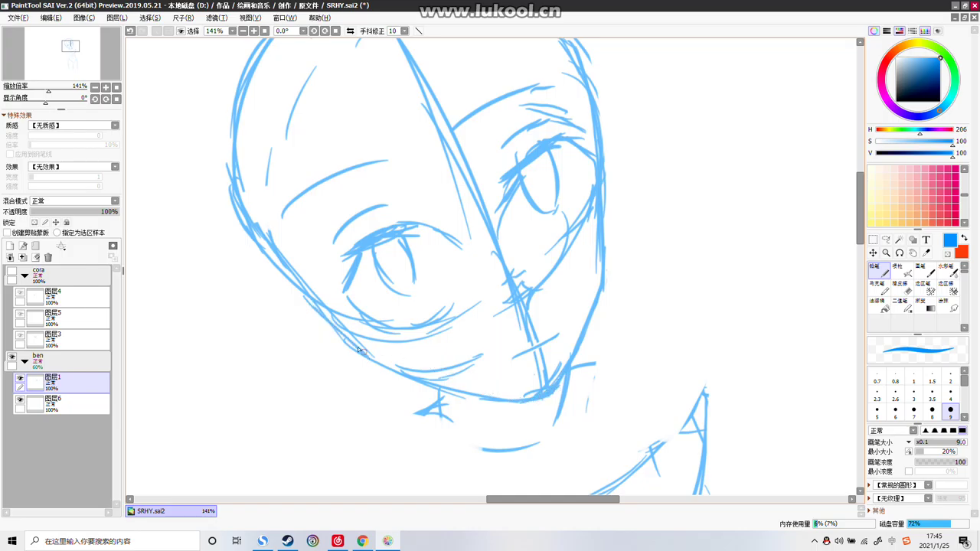
drag(401, 373, 528, 399)
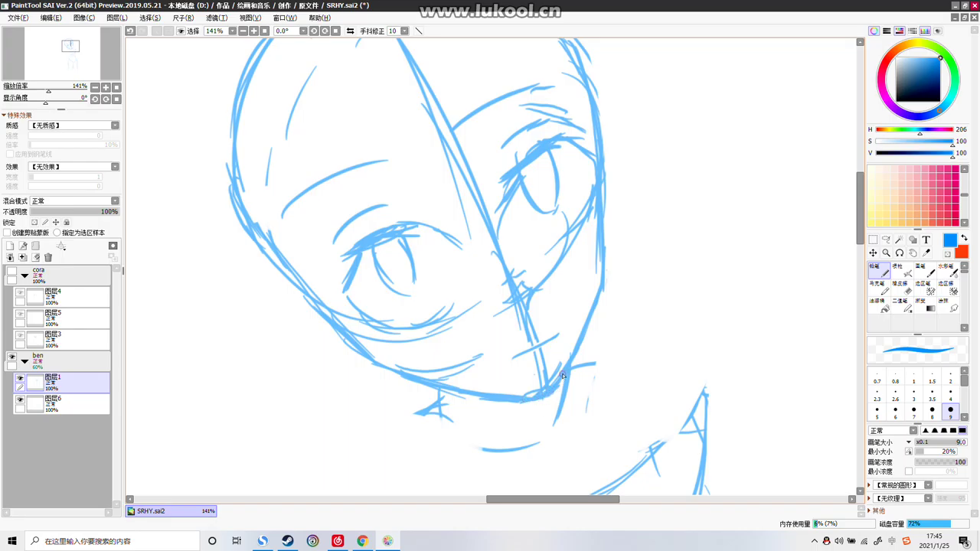
Show the cora group and lasso the first figure's bent forearm and hand in front of the second figure's chest
scroll(562, 374, down, 8)
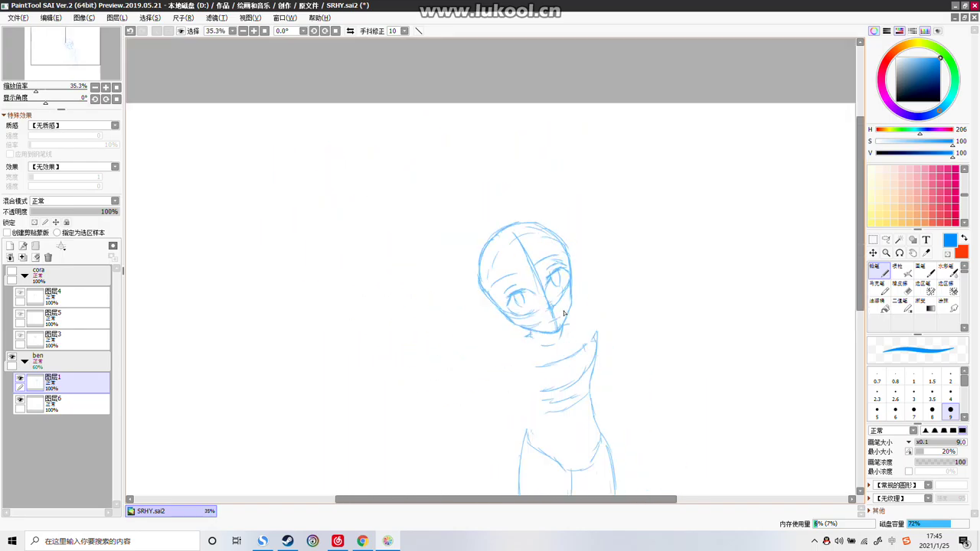
scroll(582, 365, up, 4)
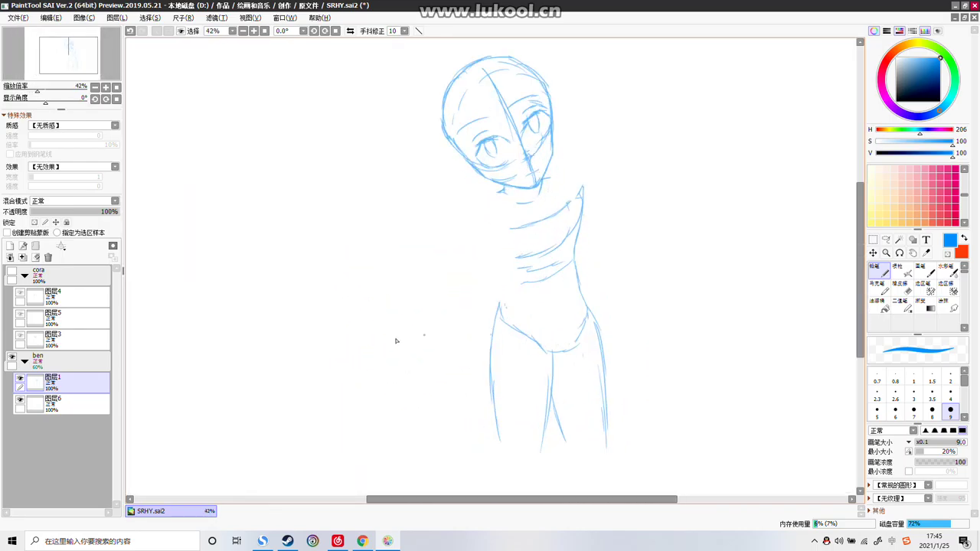
click(12, 276)
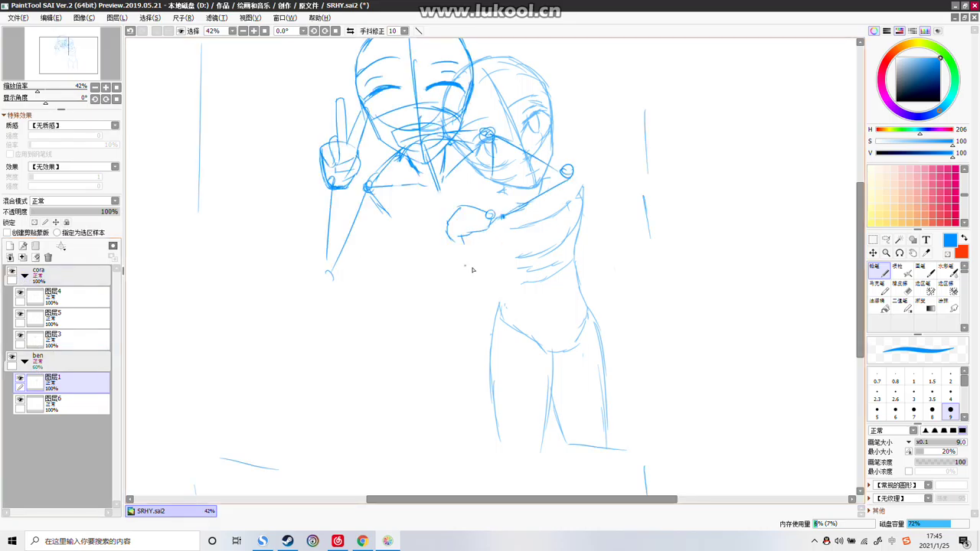
scroll(506, 230, down, 3)
scroll(506, 230, up, 3)
scroll(506, 230, up, 1)
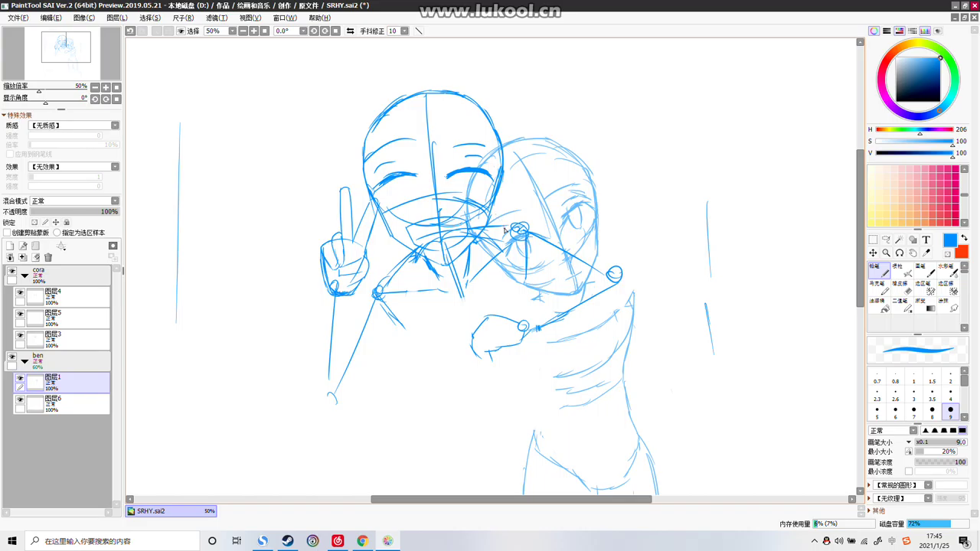
scroll(506, 230, down, 1)
scroll(505, 230, up, 3)
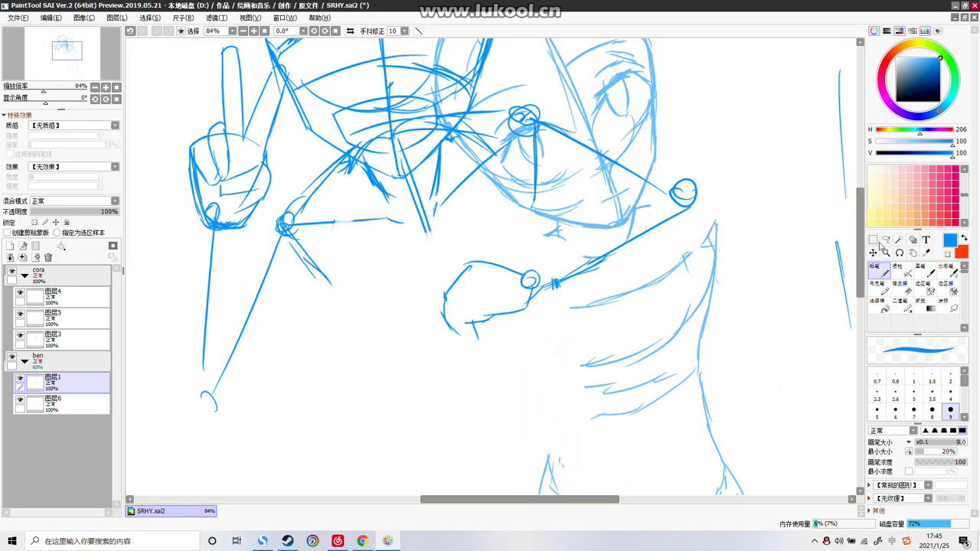
click(884, 242)
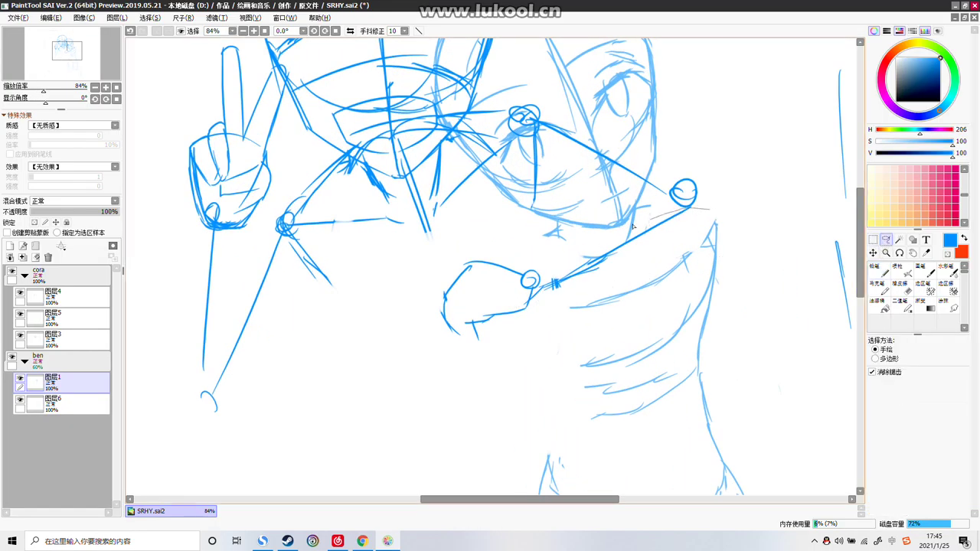
Select 图层4 and toggle the visibility of the cora group's layers to check their contents
click(70, 299)
click(18, 313)
click(18, 313)
click(18, 313)
click(20, 314)
click(20, 332)
click(20, 333)
click(20, 297)
click(20, 297)
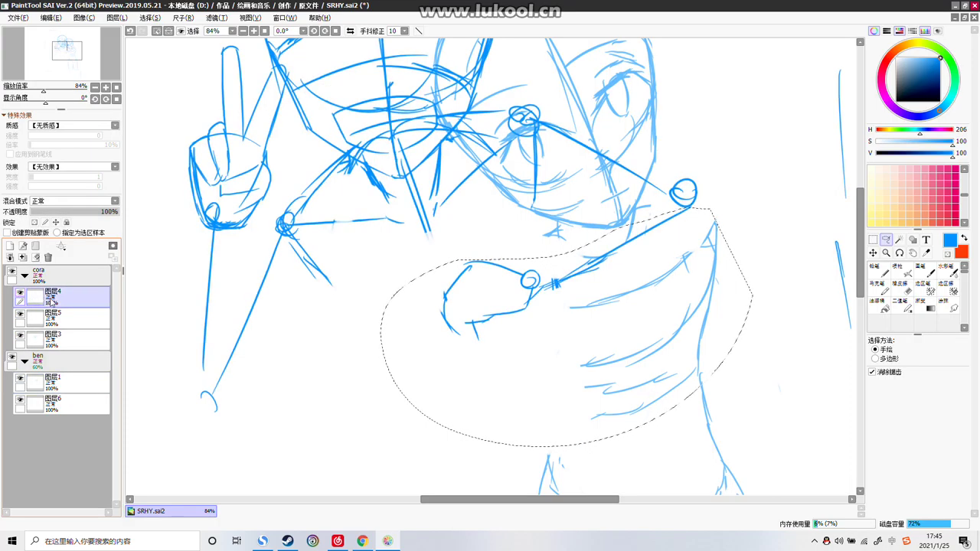
Move 图层3 to the top of the cora group and check what 图层5 and 图层4 contain
mouse_move(77, 340)
mouse_down()
mouse_move(51, 281)
mouse_move(53, 288)
mouse_up()
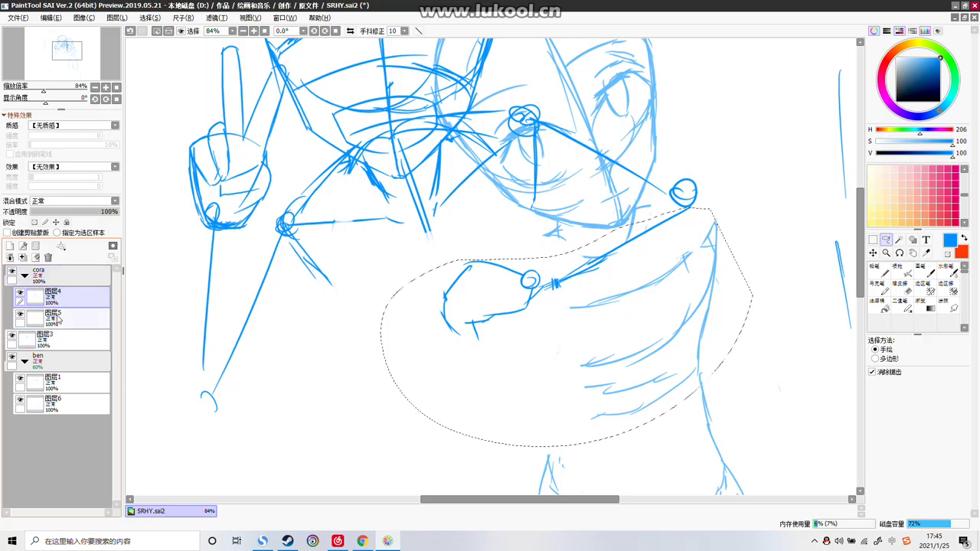
drag(43, 337, 46, 290)
click(20, 336)
click(20, 336)
click(20, 336)
click(20, 337)
click(20, 315)
click(20, 316)
click(20, 316)
click(20, 315)
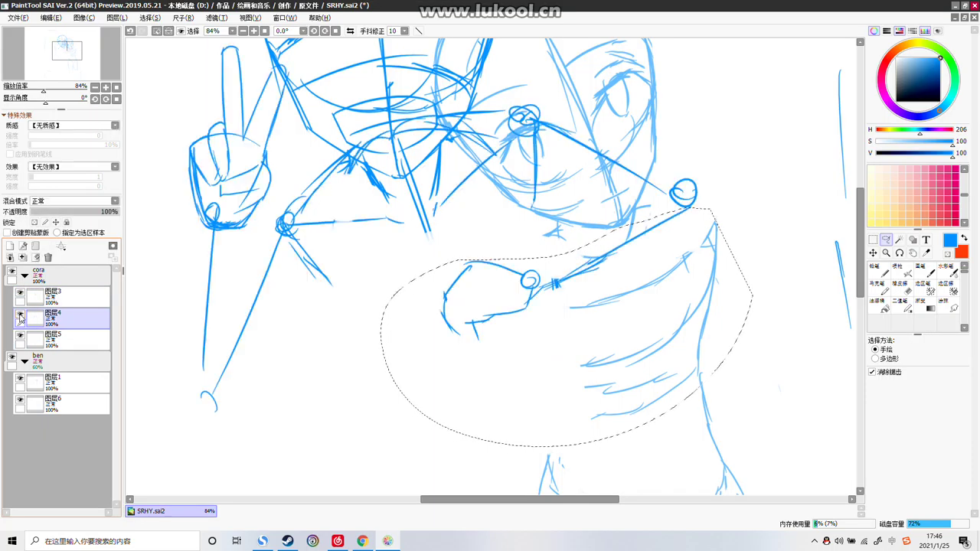
Rotate the selected forearm and hand on 图层4 upward, reposition them against the elbow joint and apply the transform
click(874, 252)
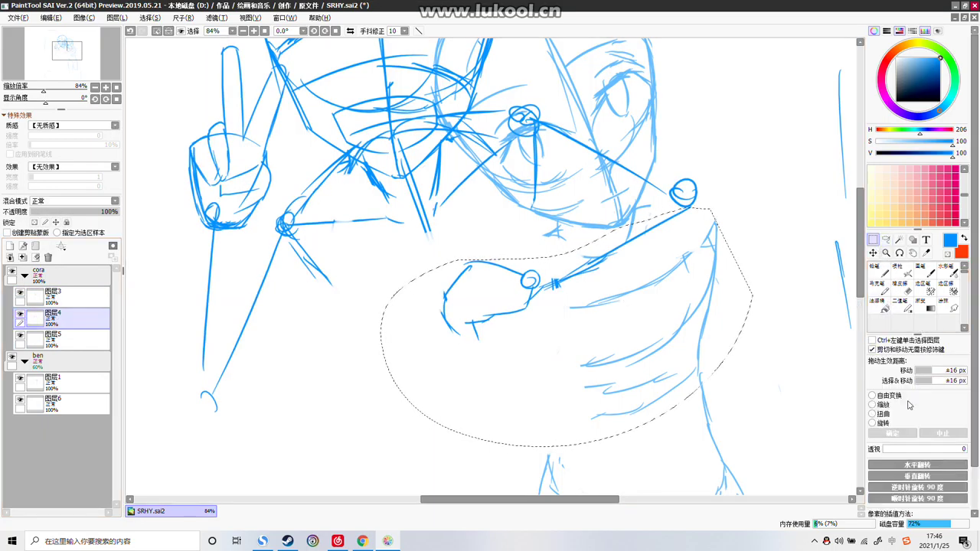
click(881, 422)
drag(726, 396, 686, 440)
mouse_move(600, 304)
mouse_down()
mouse_move(566, 243)
mouse_move(572, 252)
mouse_up()
drag(761, 332, 767, 313)
drag(553, 310, 558, 321)
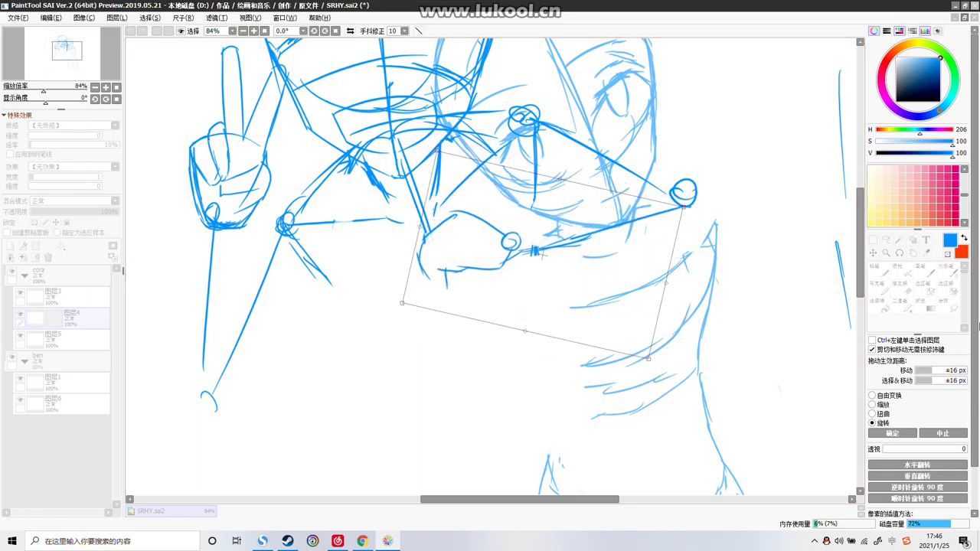
click(892, 433)
scroll(581, 238, down, 3)
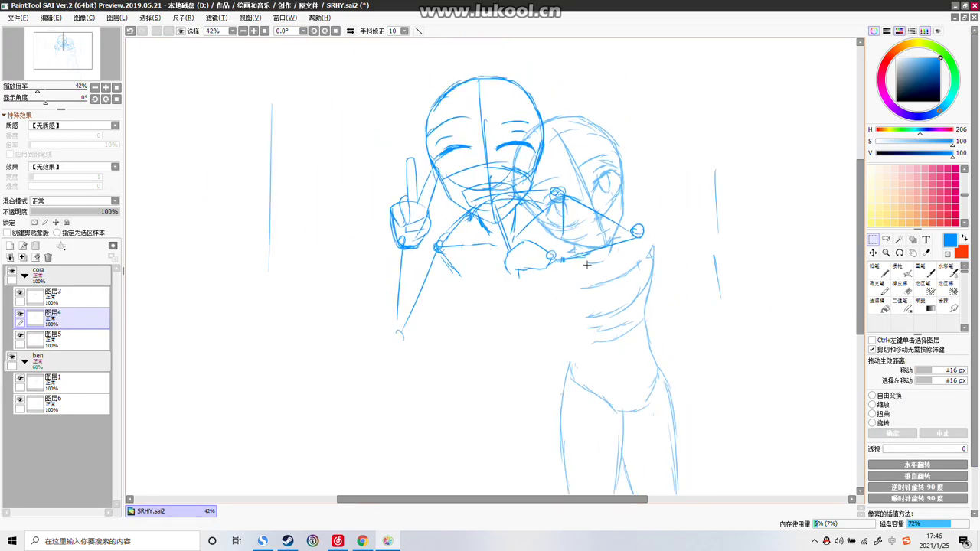
scroll(581, 239, up, 3)
scroll(585, 228, down, 1)
scroll(585, 227, up, 1)
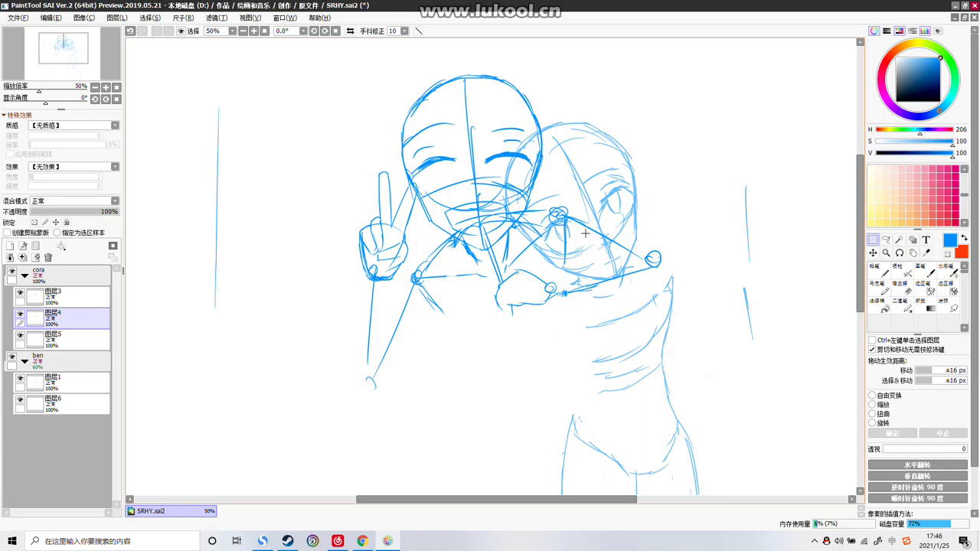
Check 图层5's contents, marquee-select the area to the right of the figures and cut its frame marks from 图层5
click(19, 337)
click(19, 337)
click(20, 338)
click(20, 338)
scroll(563, 277, down, 5)
scroll(562, 277, up, 1)
click(872, 241)
drag(724, 176, 630, 376)
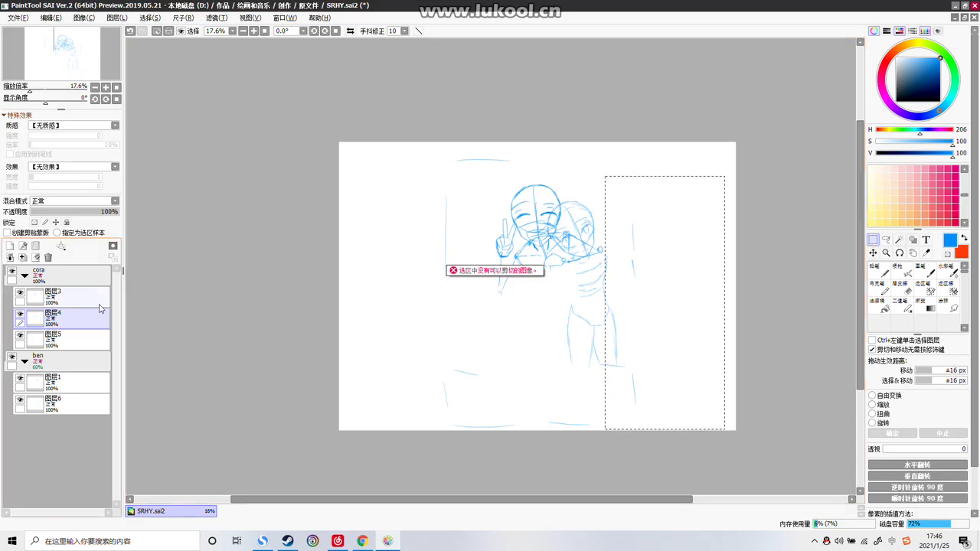
click(22, 294)
click(22, 294)
click(24, 336)
click(23, 336)
click(60, 343)
key(ctrl+x)
Cut the remaining frame marks below, above and to the left of the figures from 图层5
drag(708, 344, 385, 434)
key(ctrl+x)
drag(399, 130, 520, 334)
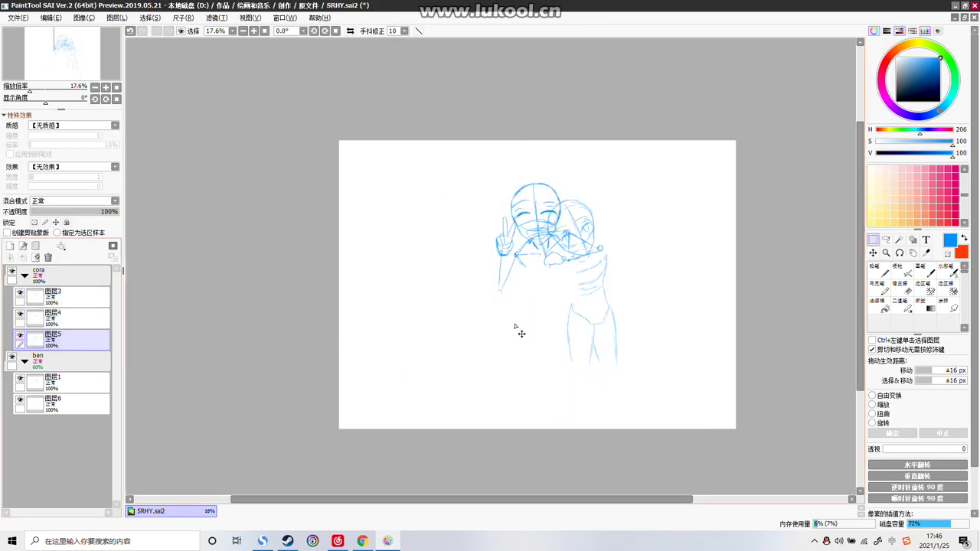
scroll(612, 339, up, 4)
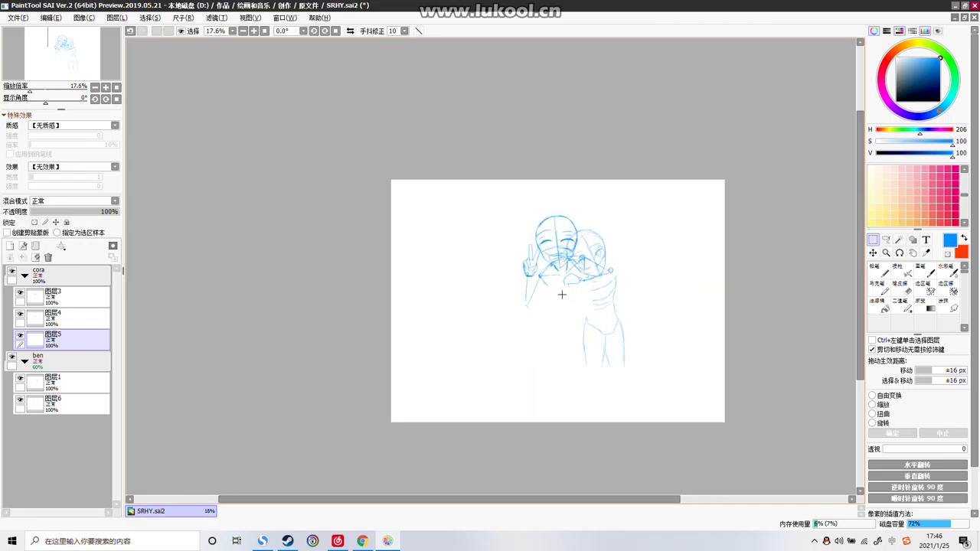
On 图层5, draw the first figure's lower ribcage curve and the upper left flank with the pencil at size 9
click(884, 274)
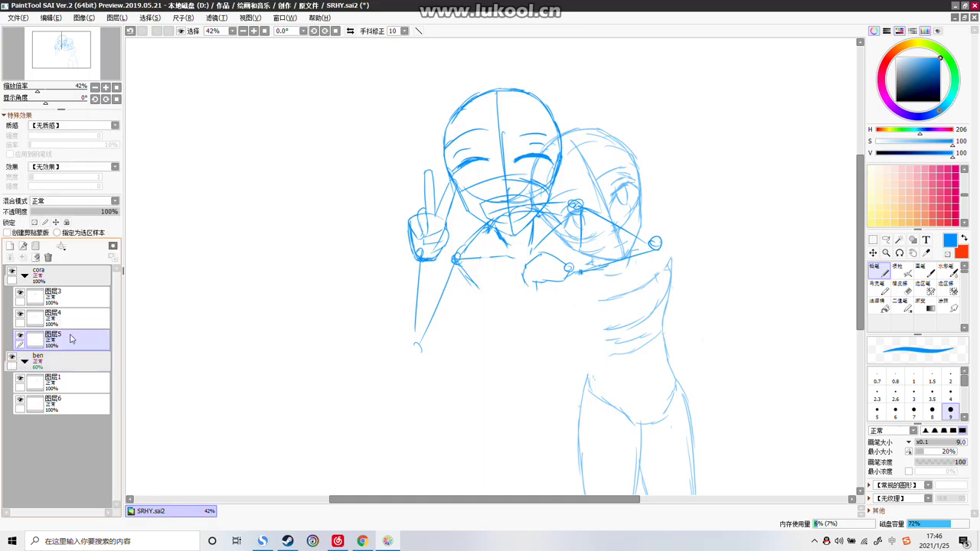
scroll(570, 186, down, 7)
scroll(689, 222, up, 4)
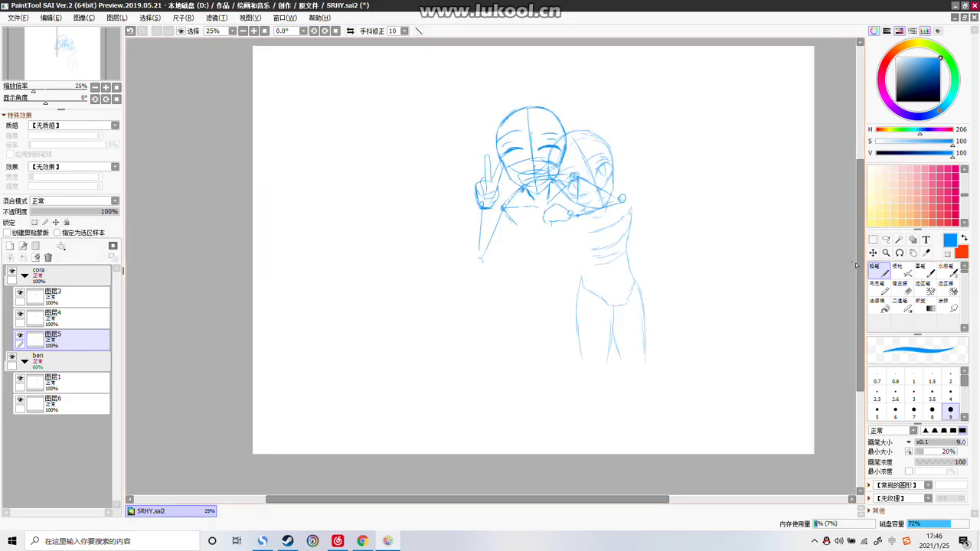
scroll(547, 197, up, 4)
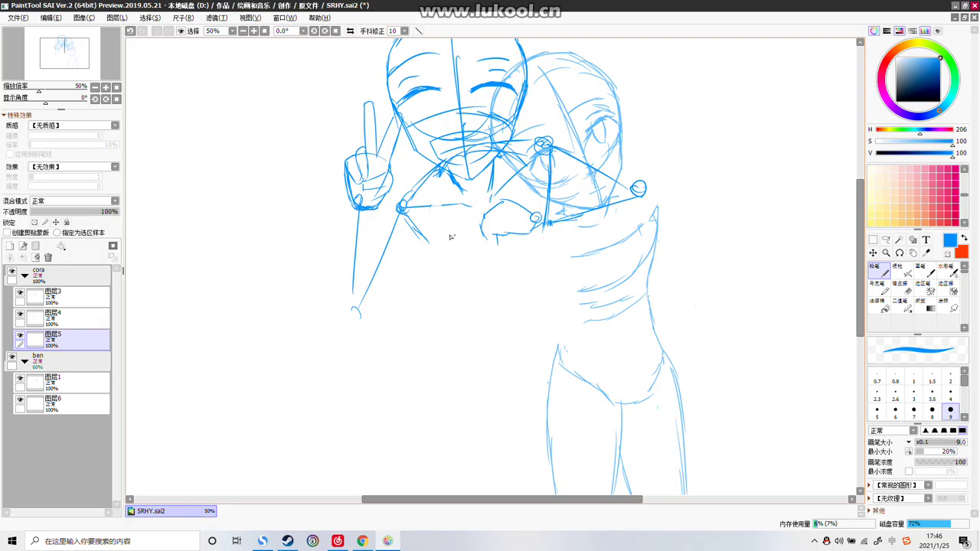
drag(452, 266, 505, 273)
key(ctrl+z)
drag(478, 272, 507, 269)
mouse_move(548, 207)
mouse_down()
mouse_move(524, 262)
mouse_move(536, 249)
mouse_move(480, 280)
mouse_up()
drag(425, 248, 463, 307)
Try sketching the first figure's narrowing waist and flaring hip lines on both sides below the ribcage
drag(441, 267, 437, 340)
mouse_move(546, 227)
mouse_down()
mouse_move(527, 302)
mouse_move(545, 360)
mouse_up()
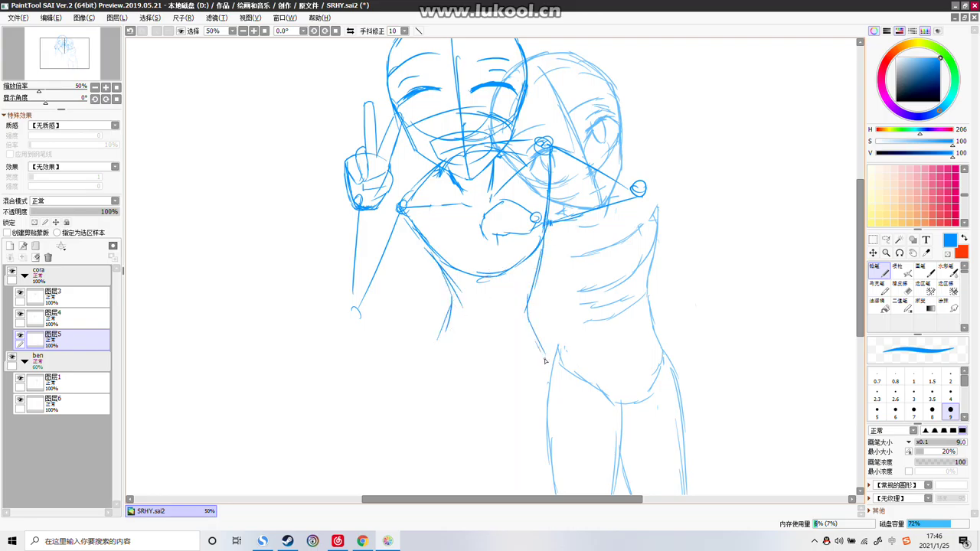
key(ctrl+z)
key(ctrl+z)
key(ctrl+z)
mouse_move(543, 244)
mouse_down()
mouse_move(537, 330)
mouse_move(533, 299)
mouse_move(550, 352)
mouse_up()
drag(443, 327, 425, 361)
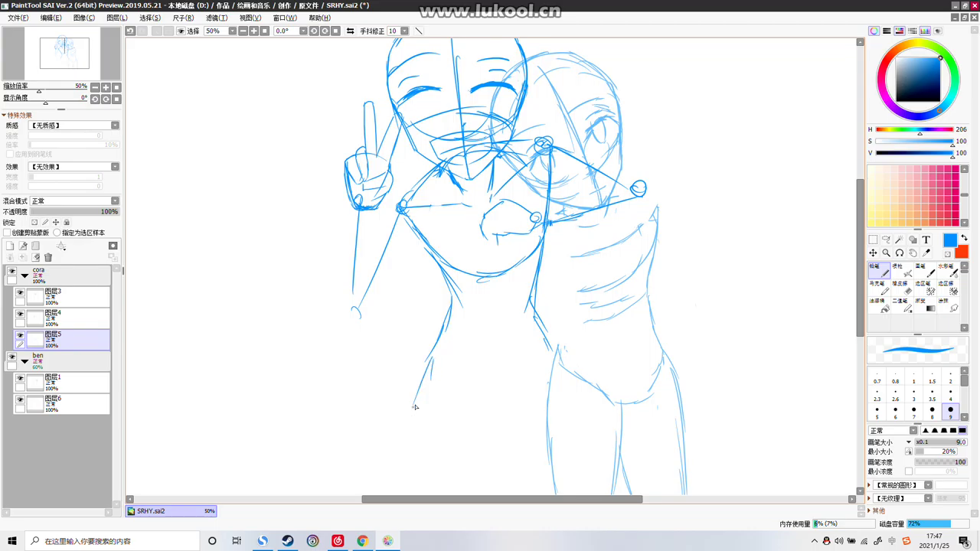
Undo the waist and hip strokes, including a further attempt at the left waist line
key(ctrl+z)
key(ctrl+z)
key(ctrl+z)
key(ctrl+z)
key(ctrl+z)
key(ctrl+z)
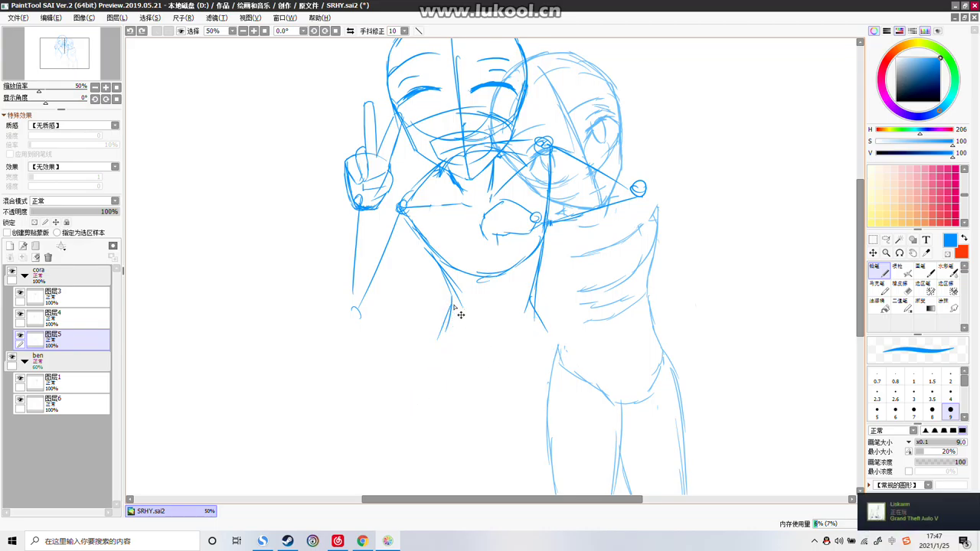
key(ctrl+z)
key(ctrl+z)
drag(441, 278, 457, 346)
key(ctrl+z)
key(ctrl+z)
Draw the first figure's right side from the shoulder down to the hip and a straight left hip line slanting outward
drag(546, 232, 549, 284)
key(ctrl+z)
drag(546, 228, 541, 291)
drag(543, 251, 542, 298)
mouse_move(459, 284)
mouse_down()
mouse_move(462, 342)
mouse_move(445, 403)
mouse_up()
drag(450, 370, 441, 418)
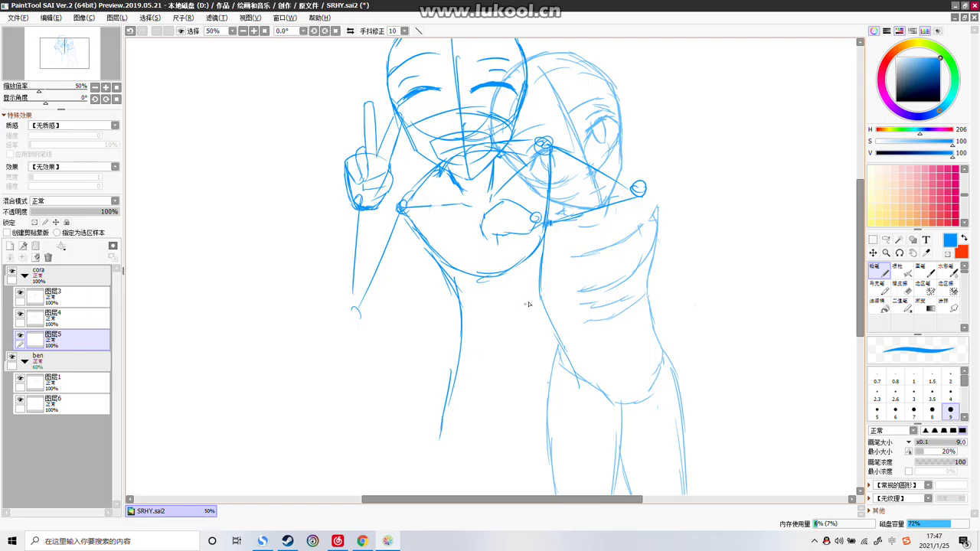
key(ctrl+z)
key(ctrl+z)
key(ctrl+z)
drag(462, 309, 426, 386)
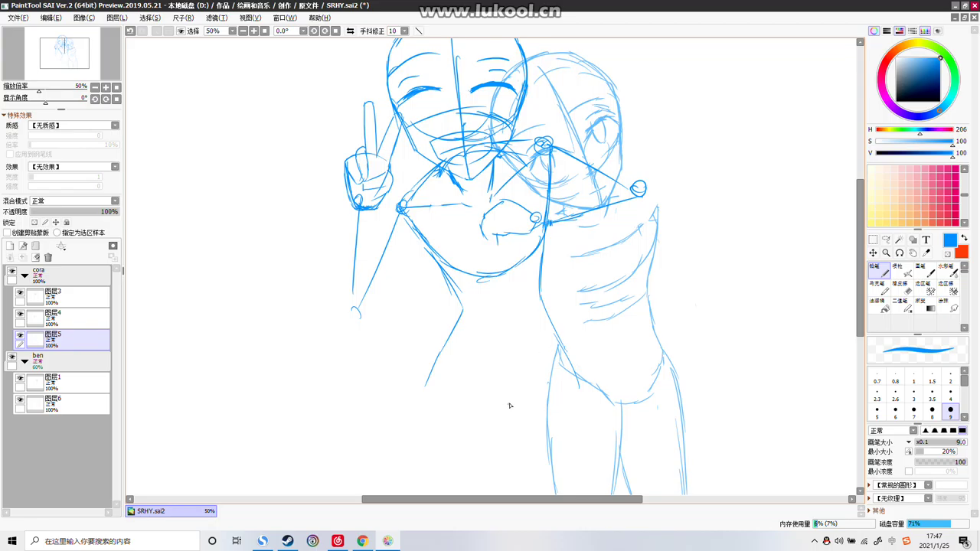
Try adding short strokes inside the first figure's lower torso and a curve along the ribcage, and undo them
drag(466, 370, 469, 404)
key(ctrl+z)
drag(467, 346, 478, 409)
key(ctrl+z)
drag(471, 270, 515, 256)
key(ctrl+z)
key(ctrl+z)
key(ctrl+z)
key(ctrl+z)
Try drawing a narrower waist with inner contour lines below the first figure's ribcage, and undo those lines
mouse_move(470, 291)
mouse_down()
mouse_move(481, 335)
mouse_move(467, 366)
mouse_up()
mouse_move(511, 274)
mouse_down()
mouse_move(522, 324)
mouse_move(519, 310)
mouse_move(510, 412)
mouse_up()
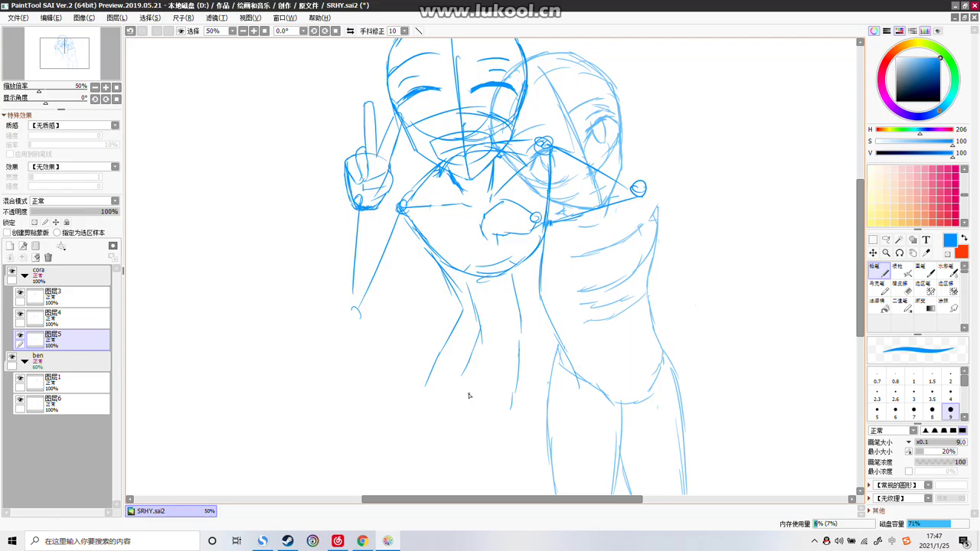
key(ctrl+z)
key(ctrl+z)
key(ctrl+z)
key(ctrl+z)
key(ctrl+z)
key(ctrl+z)
scroll(553, 327, down, 6)
scroll(553, 327, up, 3)
scroll(560, 208, up, 3)
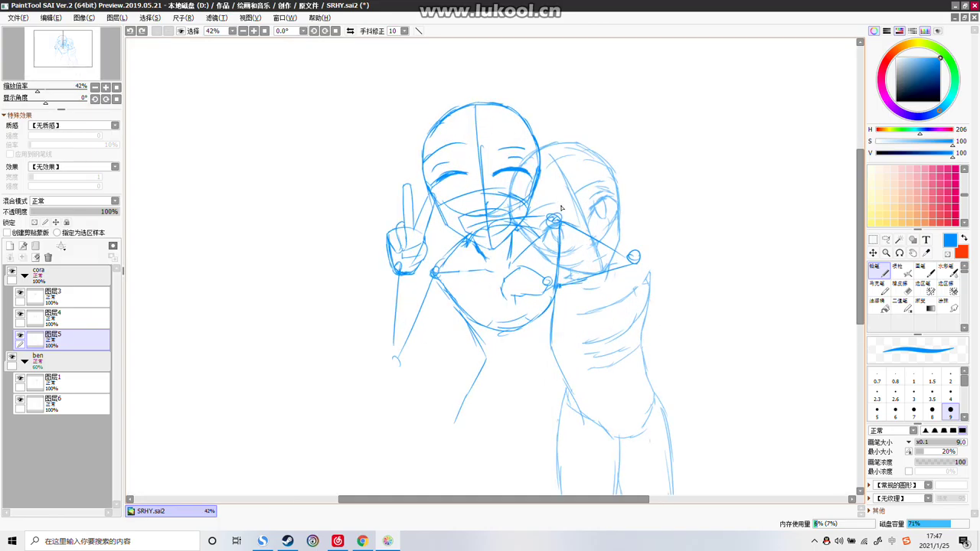
scroll(563, 203, down, 3)
scroll(571, 193, up, 3)
scroll(574, 190, down, 3)
scroll(574, 193, down, 3)
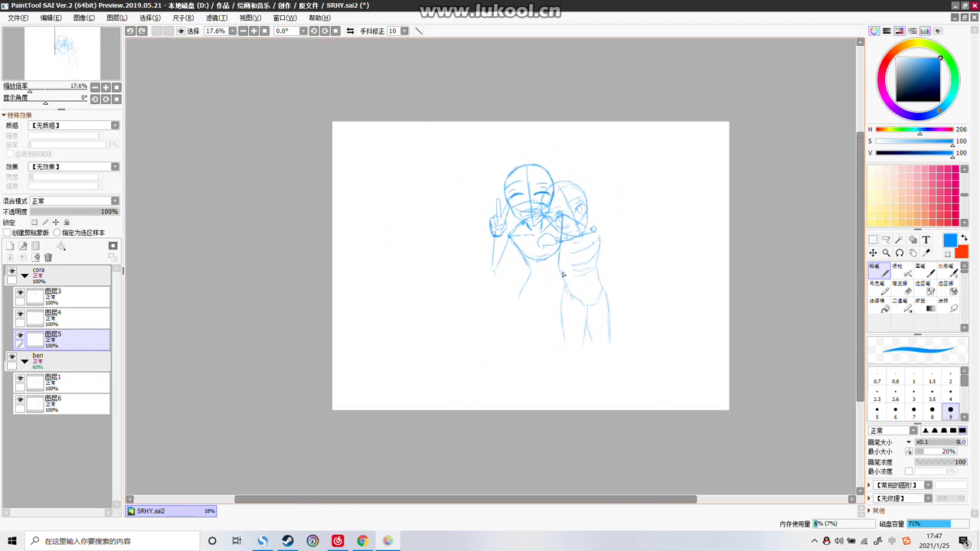
Add a new layer directly above 图层5 in the cora group
scroll(563, 253, up, 3)
scroll(512, 219, up, 1)
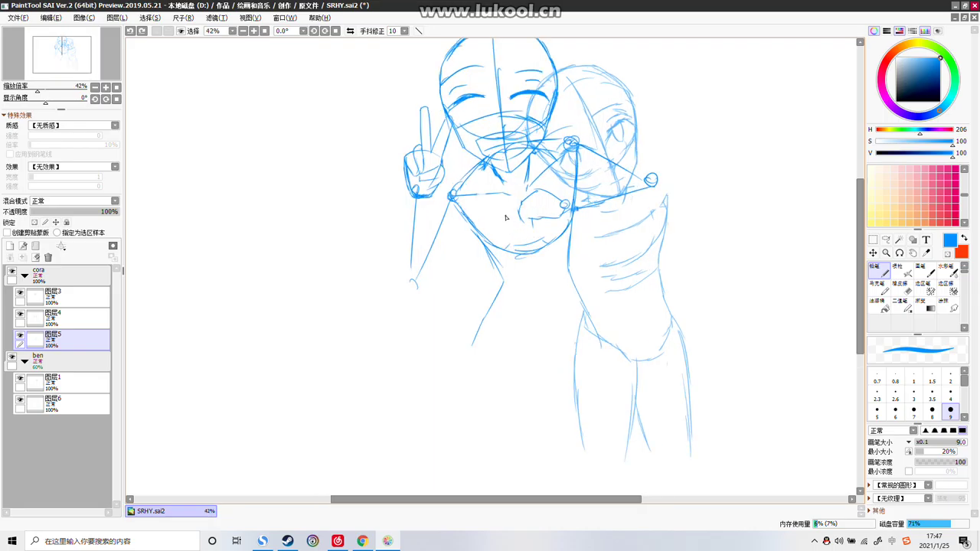
scroll(507, 218, down, 3)
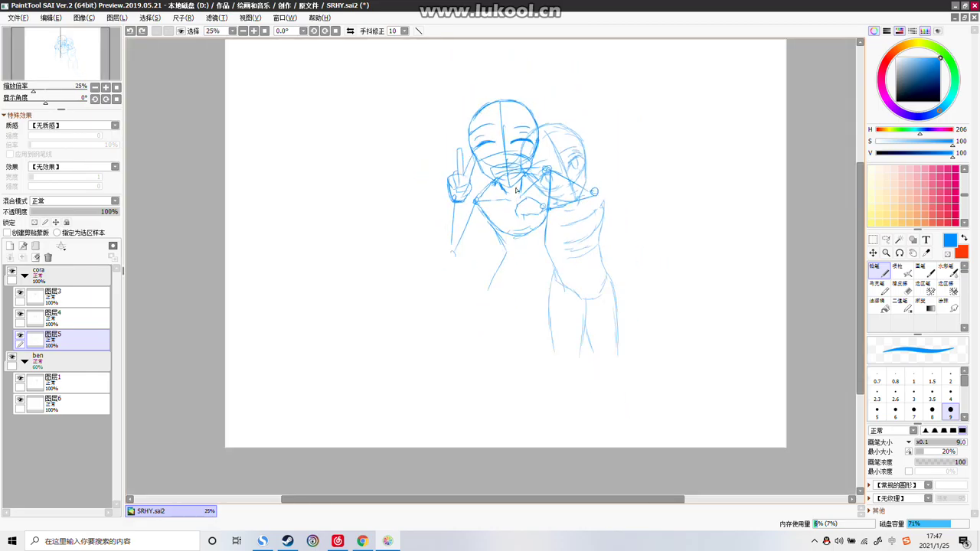
scroll(525, 263, up, 2)
scroll(525, 264, down, 2)
scroll(512, 238, up, 1)
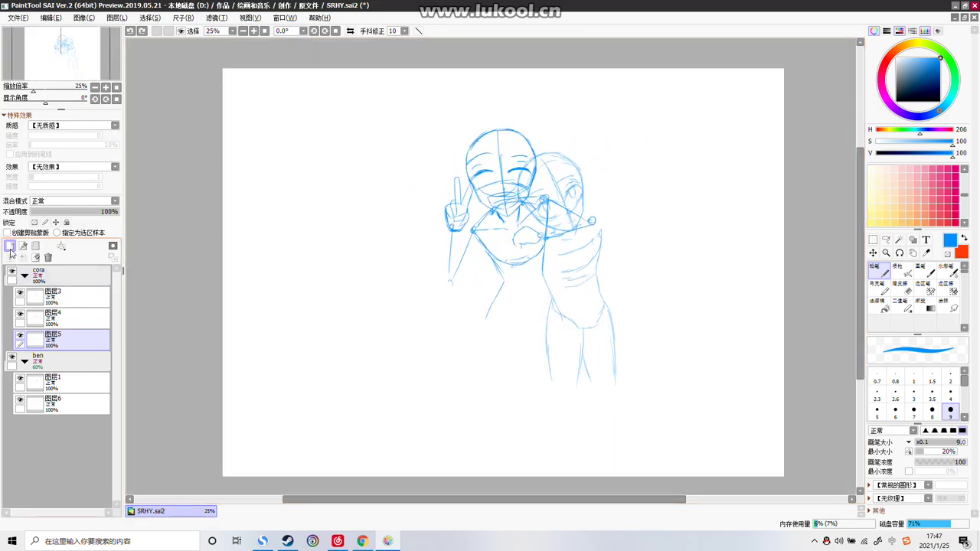
click(871, 242)
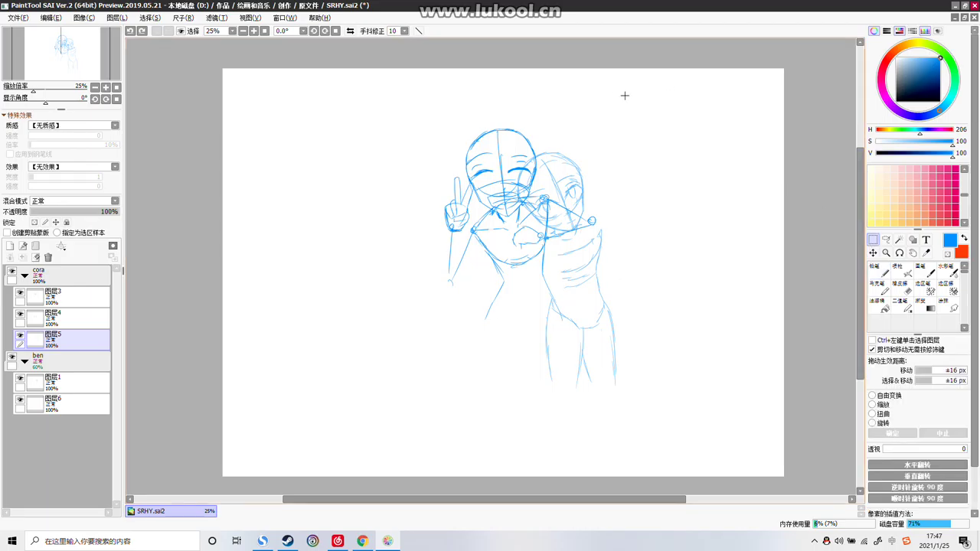
drag(650, 102, 390, 349)
click(10, 246)
key(ctrl+d)
drag(633, 84, 384, 339)
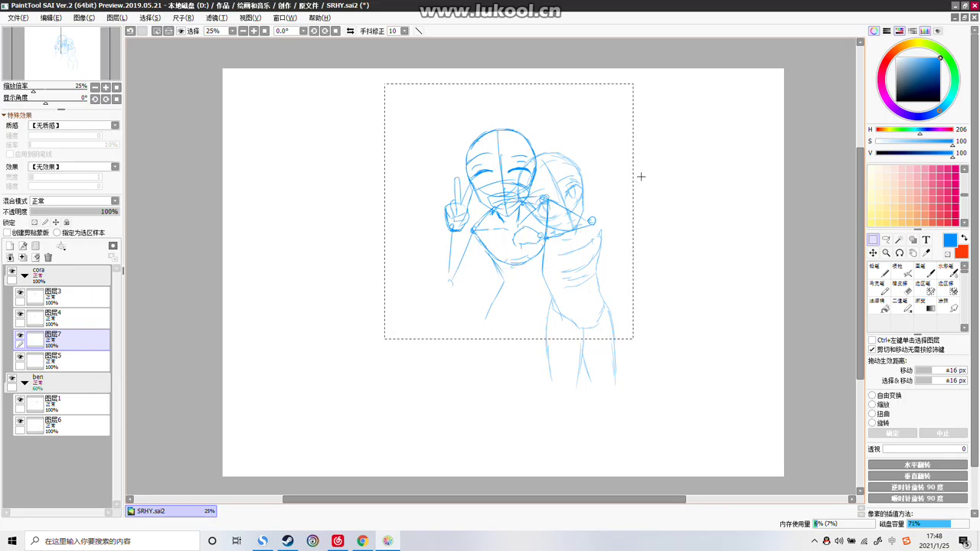
click(651, 98)
drag(651, 93, 380, 356)
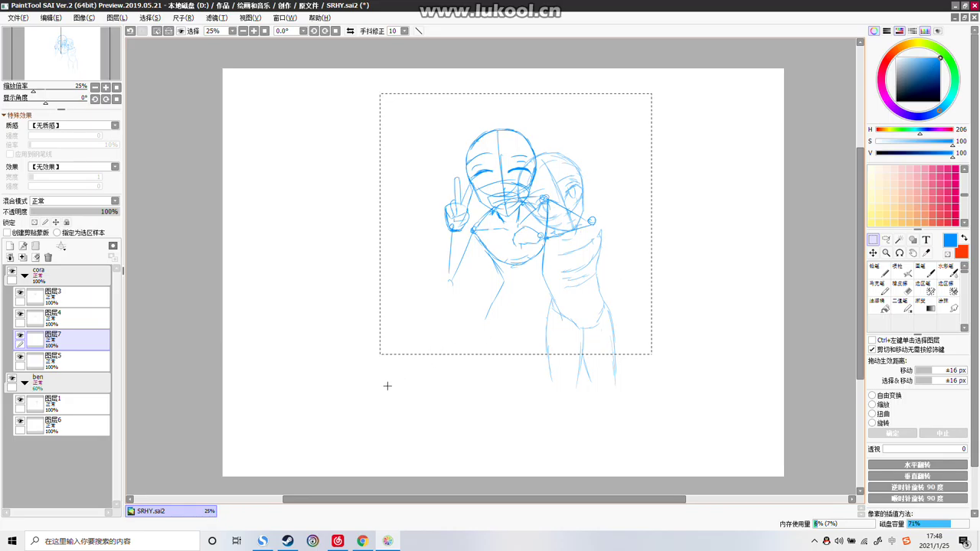
key(ctrl+d)
click(877, 269)
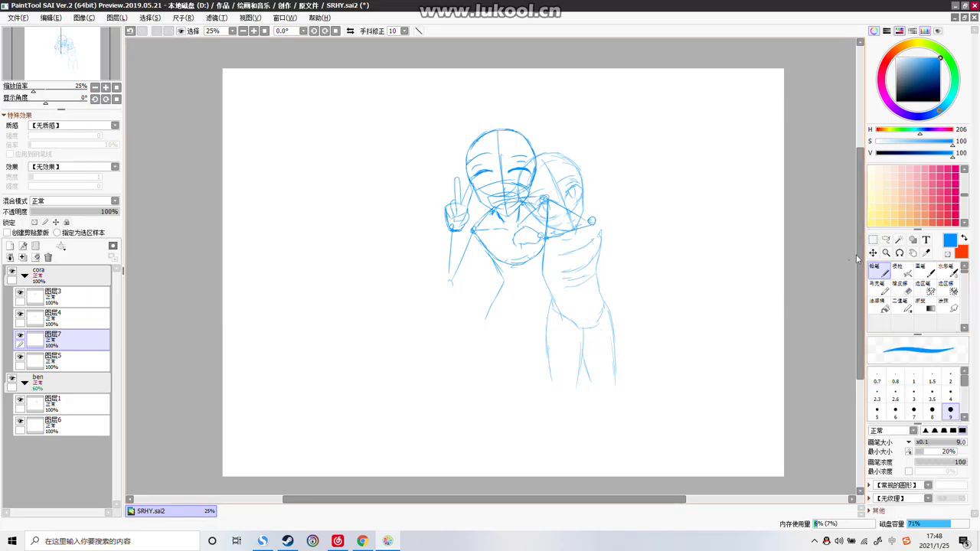
click(872, 239)
drag(656, 93, 384, 365)
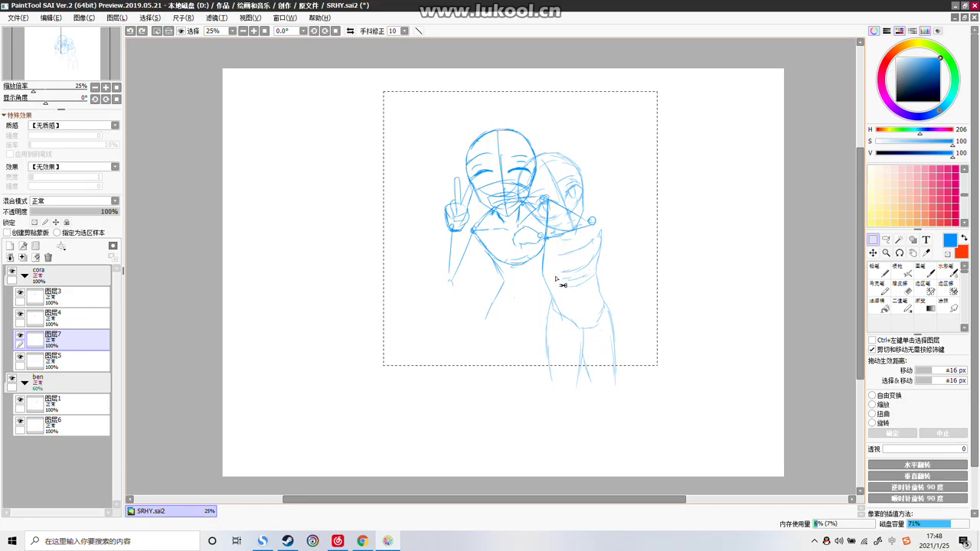
click(691, 278)
drag(607, 271, 449, 372)
key(ctrl+d)
scroll(485, 324, up, 2)
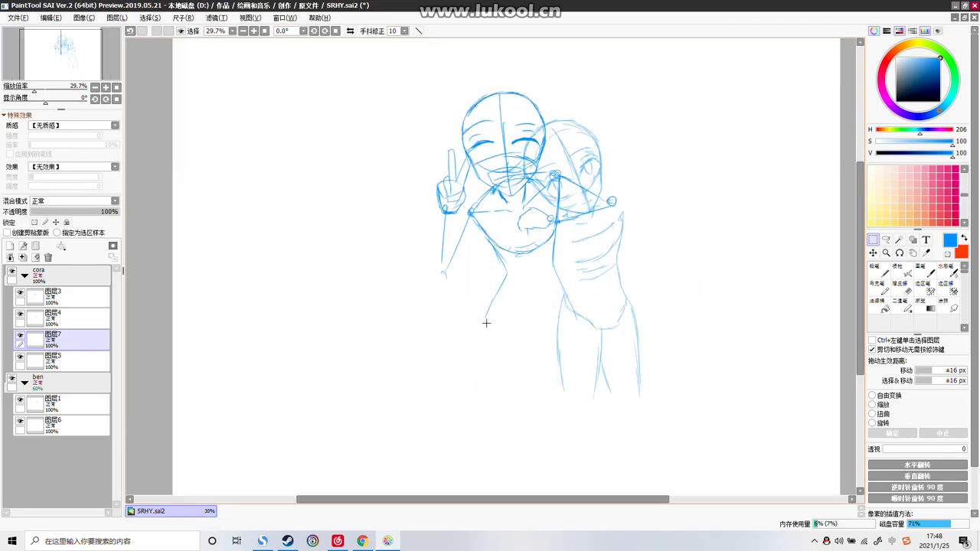
scroll(487, 335, down, 3)
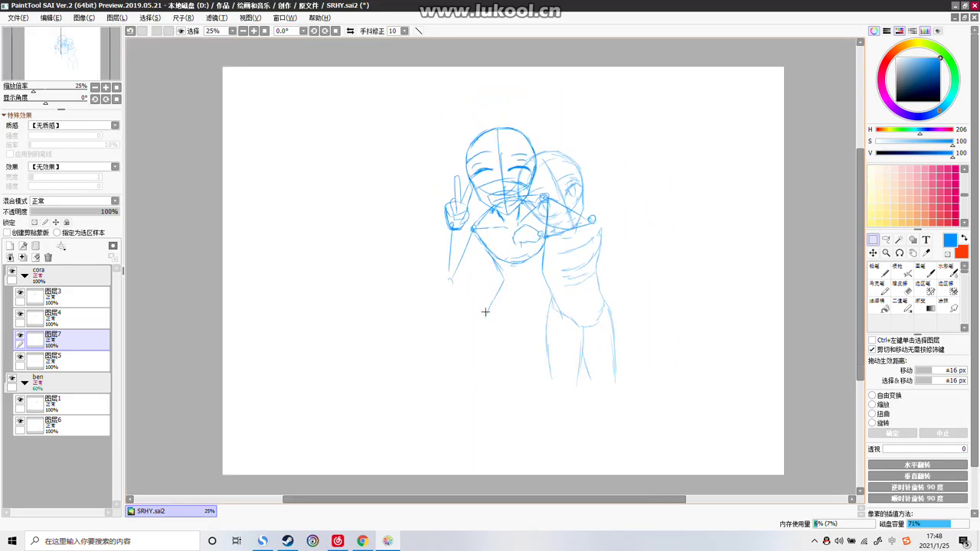
Switch to the music player, start playing Heartbeats, and return to PaintTool SAI
click(813, 542)
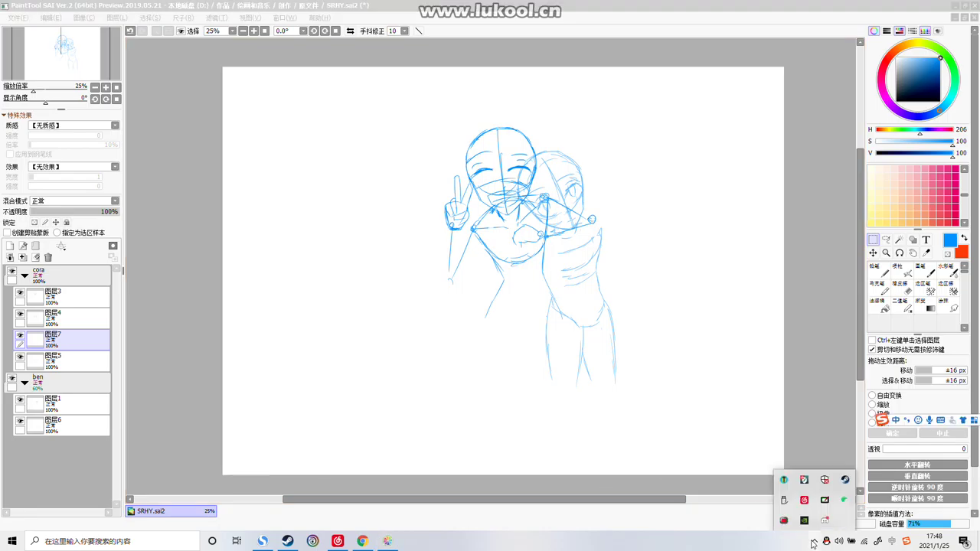
click(784, 524)
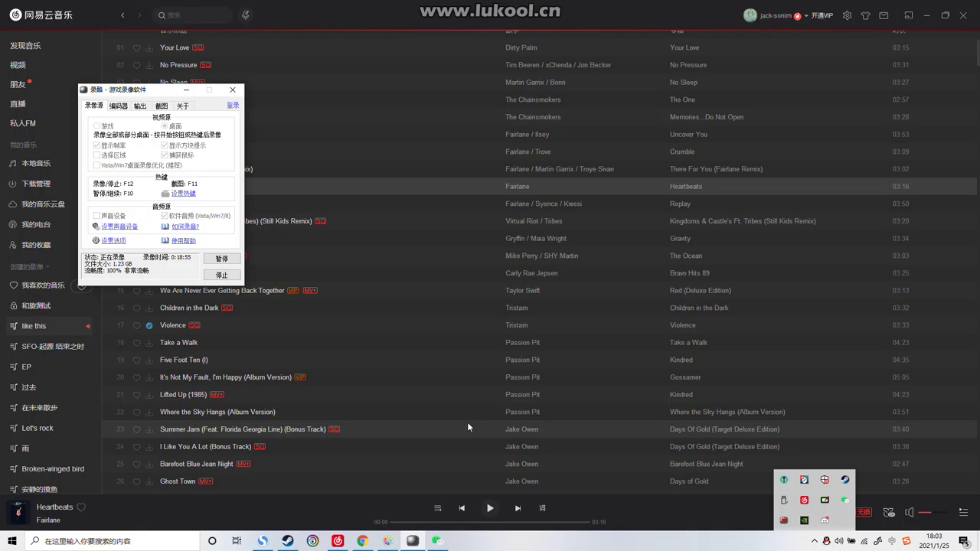
click(496, 512)
click(492, 508)
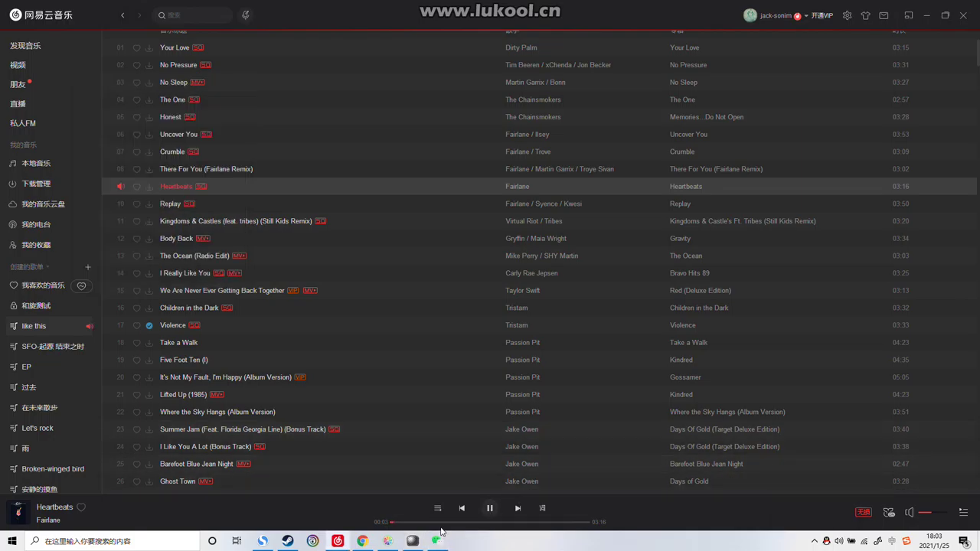
click(388, 540)
Erase the lower part of the first figure's slanted left hip line on 图层5 in the cora group
scroll(617, 321, down, 5)
scroll(651, 337, up, 6)
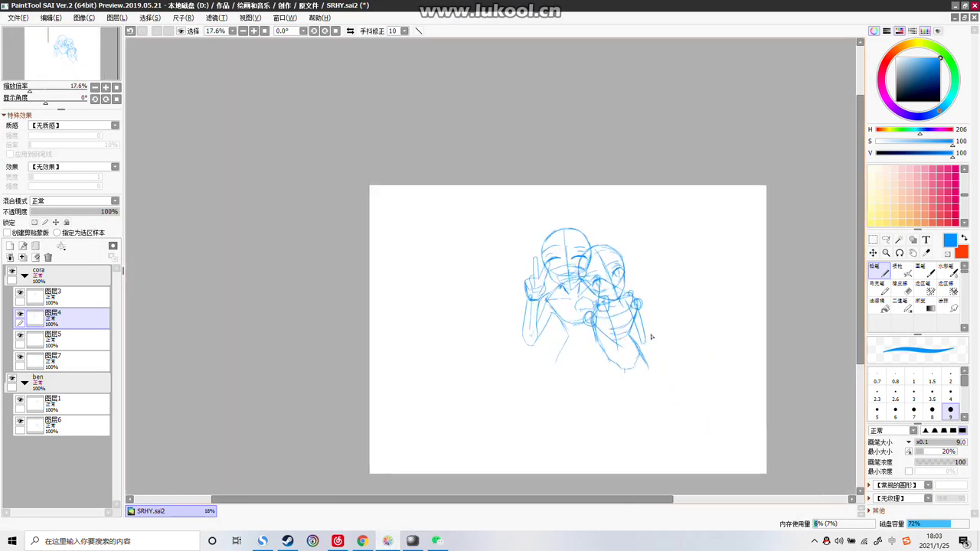
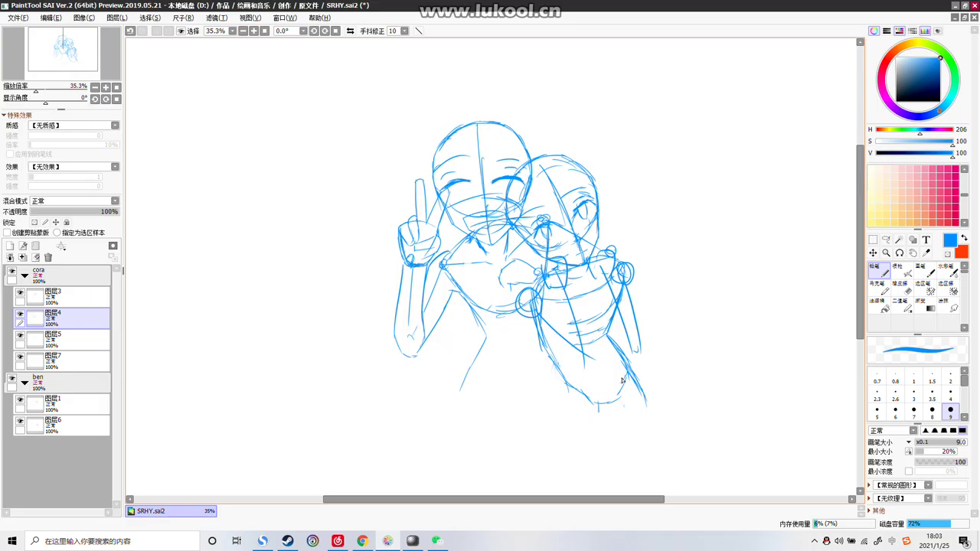
scroll(619, 373, down, 2)
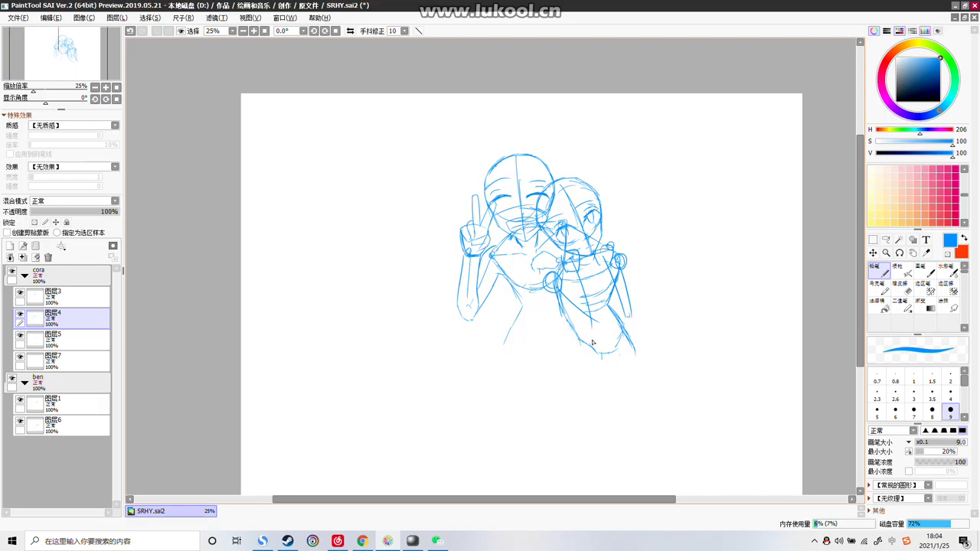
scroll(589, 334, up, 2)
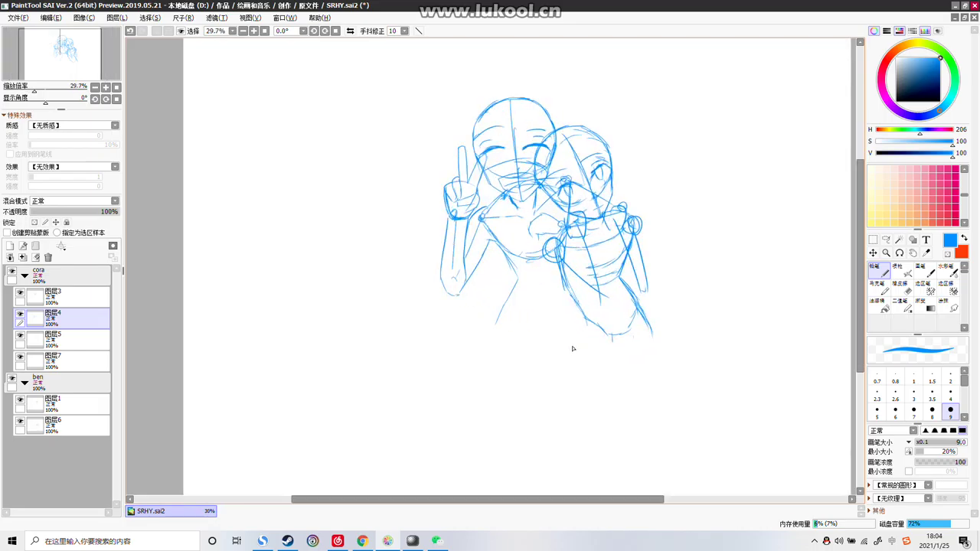
click(902, 285)
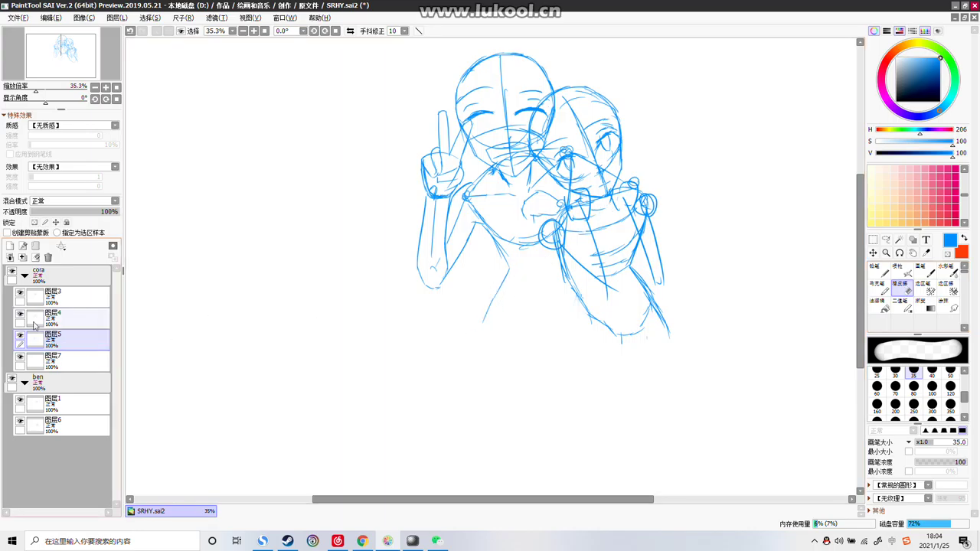
click(47, 342)
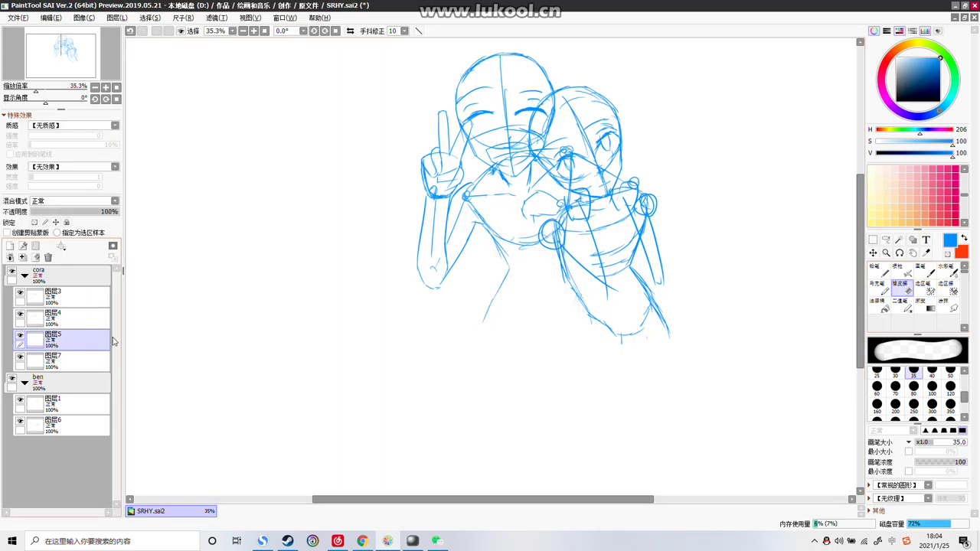
drag(507, 284, 481, 333)
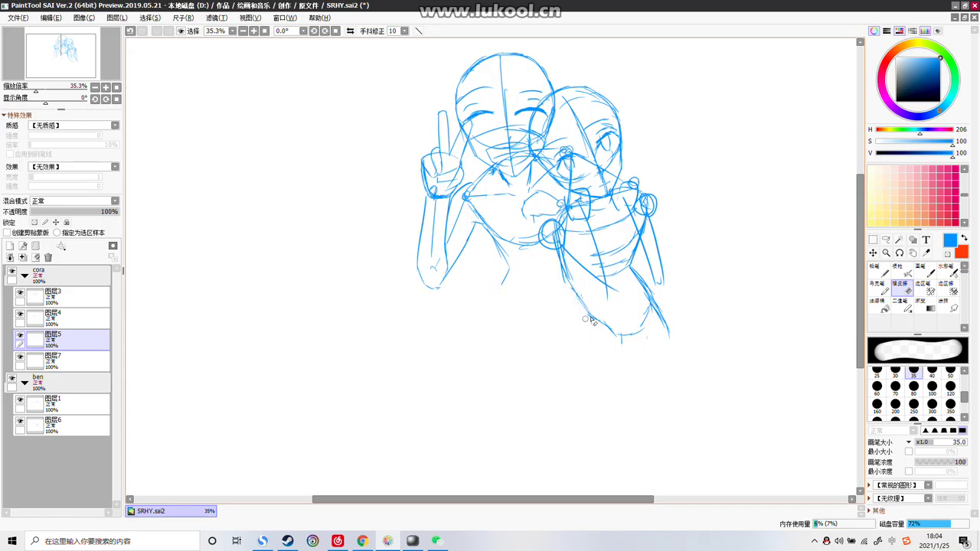
Redraw the first figure's left hip line more steeply and sketch the left side and lower point of a V-shaped pelvis
key(n)
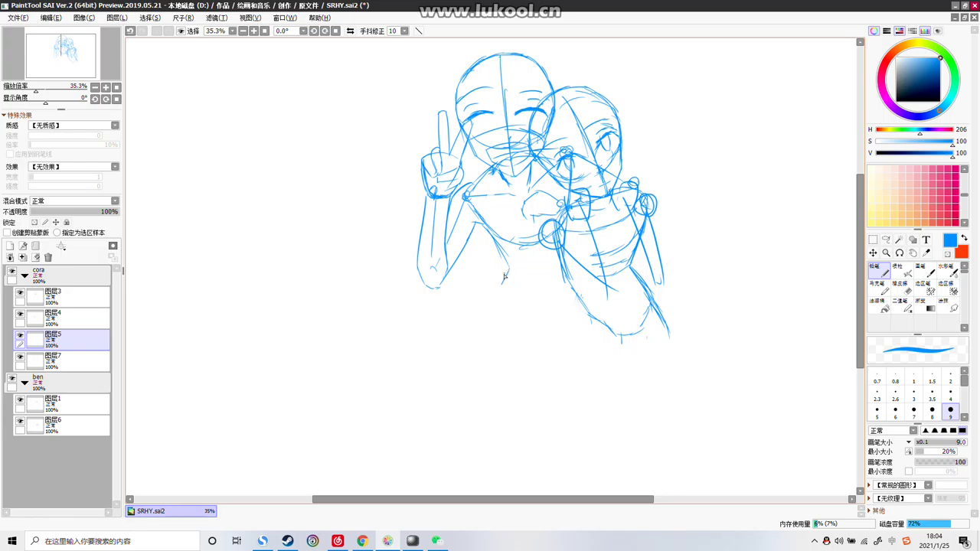
drag(506, 273, 496, 311)
mouse_move(574, 305)
mouse_down()
mouse_move(562, 264)
mouse_move(575, 296)
mouse_up()
drag(512, 319, 536, 356)
key(ctrl+z)
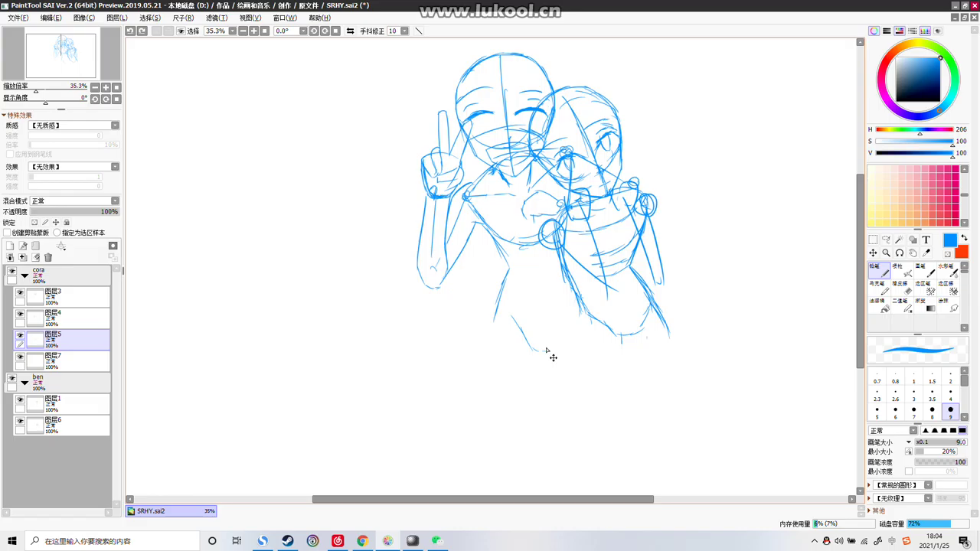
key(ctrl+z)
drag(538, 346, 547, 346)
drag(505, 300, 525, 336)
Draw the right side of the first figure's V-shaped pelvis from the right waist down to the lower point
drag(575, 293, 557, 341)
key(ctrl+z)
key(ctrl+z)
drag(573, 286, 546, 340)
key(ctrl+z)
key(ctrl+z)
mouse_move(569, 283)
mouse_down()
mouse_move(545, 357)
mouse_move(553, 335)
mouse_move(544, 346)
mouse_up()
Try extending the first figure's left hip outward with several short strokes below the waist, and undo them
drag(505, 291, 490, 337)
key(ctrl+z)
drag(504, 296, 477, 332)
key(ctrl+z)
key(ctrl+z)
key(ctrl+z)
drag(504, 292, 484, 332)
key(ctrl+z)
drag(501, 289, 497, 295)
key(ctrl+z)
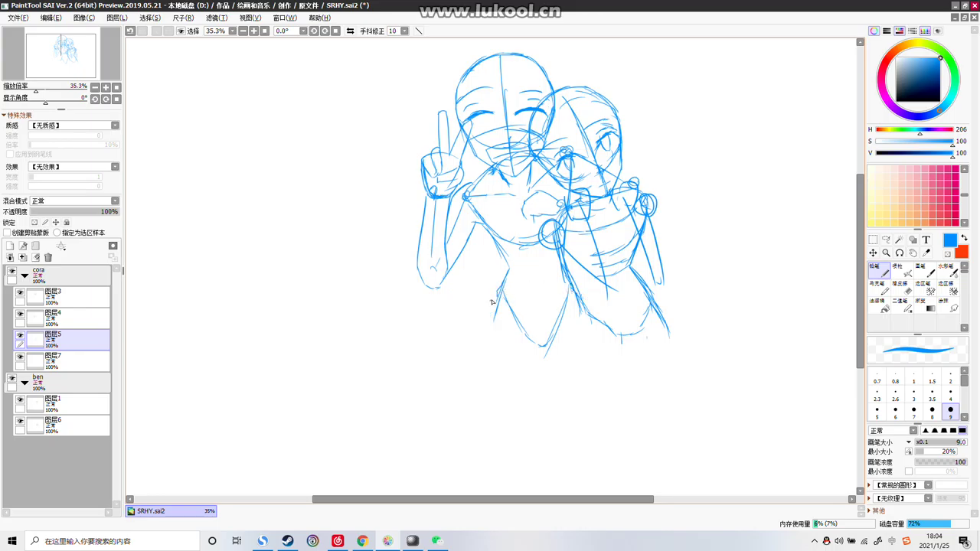
key(ctrl+z)
Draw the first figure's left thigh with an outer line from the hip and an inner line from the pelvis point
drag(490, 309, 477, 368)
key(ctrl+z)
drag(491, 314, 484, 376)
key(ctrl+z)
drag(491, 309, 474, 368)
drag(540, 348, 519, 390)
key(ctrl+z)
drag(542, 348, 511, 404)
key(ctrl+z)
drag(540, 347, 532, 360)
Try drawing the first figure's right thigh with an outward-slanting inner line and an outer line, and undo both
drag(553, 367, 568, 390)
drag(594, 320, 611, 383)
key(ctrl+z)
drag(598, 321, 609, 383)
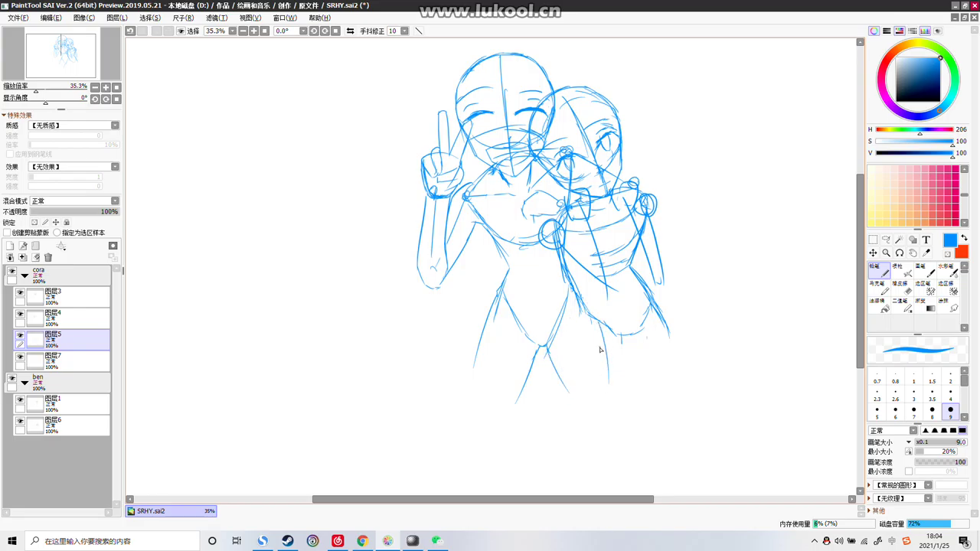
key(ctrl+z)
key(ctrl+z)
Draw the inner line of the first figure's right thigh almost straight down from the pelvis point
drag(547, 348, 544, 406)
key(ctrl+z)
drag(547, 347, 551, 413)
key(ctrl+z)
key(ctrl+z)
drag(546, 349, 545, 401)
key(ctrl+z)
drag(548, 354, 552, 407)
key(ctrl+z)
drag(545, 349, 551, 403)
Draw the outer line of the first figure's right thigh downward beside the second figure's hip
drag(594, 329, 593, 419)
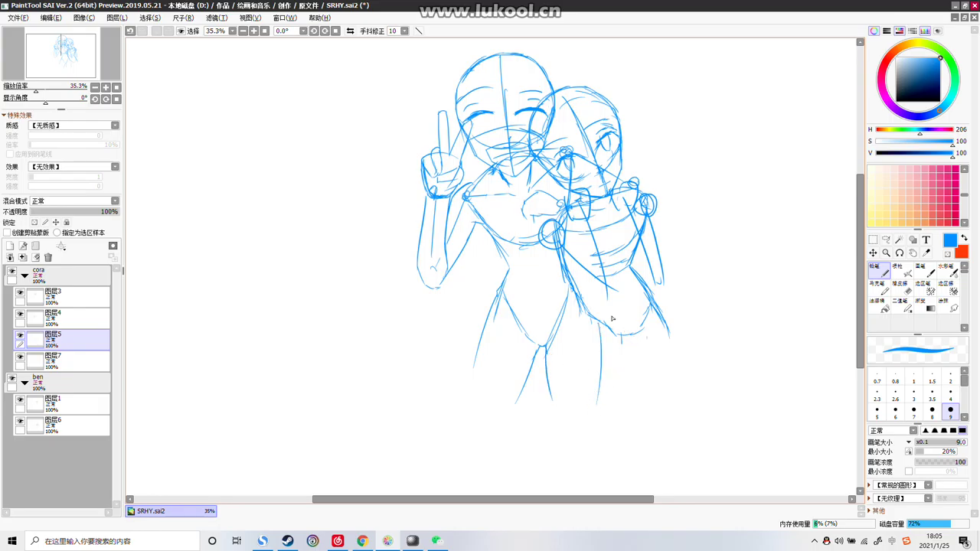
key(ctrl+z)
drag(591, 315, 599, 405)
key(ctrl+z)
drag(597, 316, 600, 398)
key(ctrl+z)
drag(596, 319, 593, 401)
Toggle the visibility of 图层5 and the ben group off and on to compare the figures
click(20, 336)
click(20, 336)
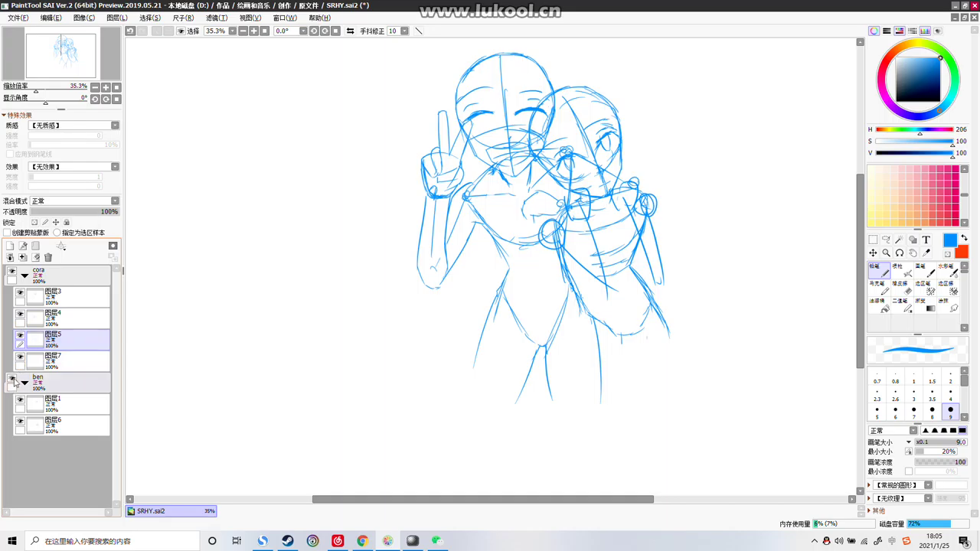
click(12, 379)
click(13, 379)
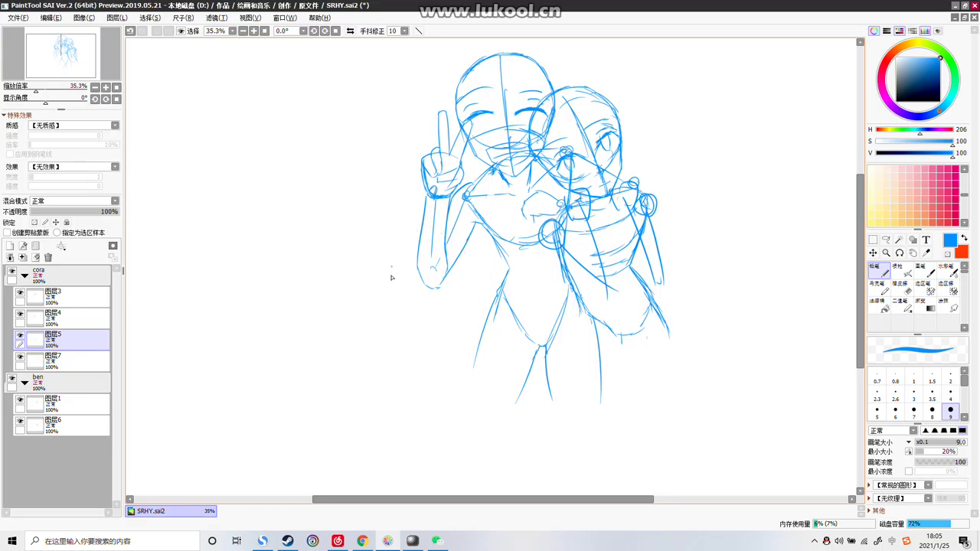
Lasso the first figure's raised forearm on 图层4 in the cora group and distort it into a shorter shape
scroll(410, 251, up, 3)
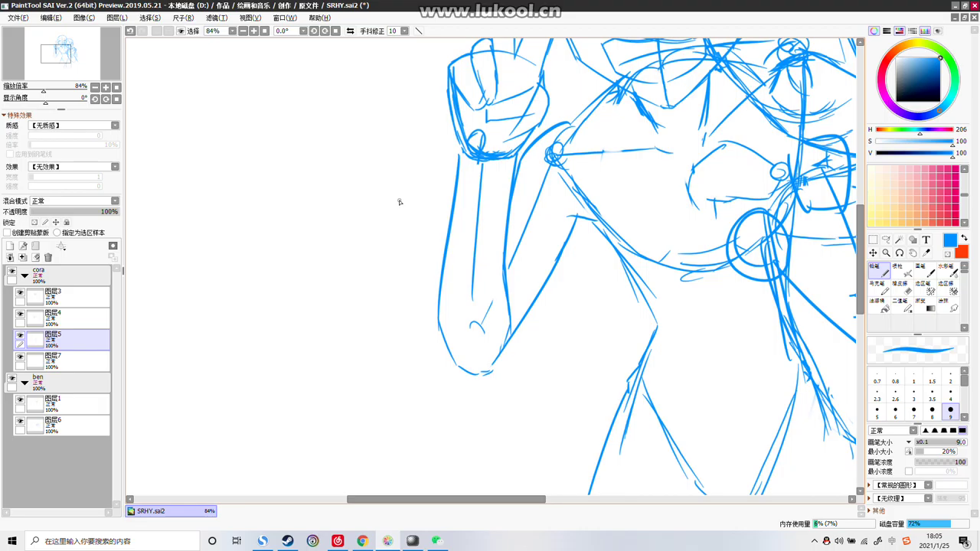
click(898, 291)
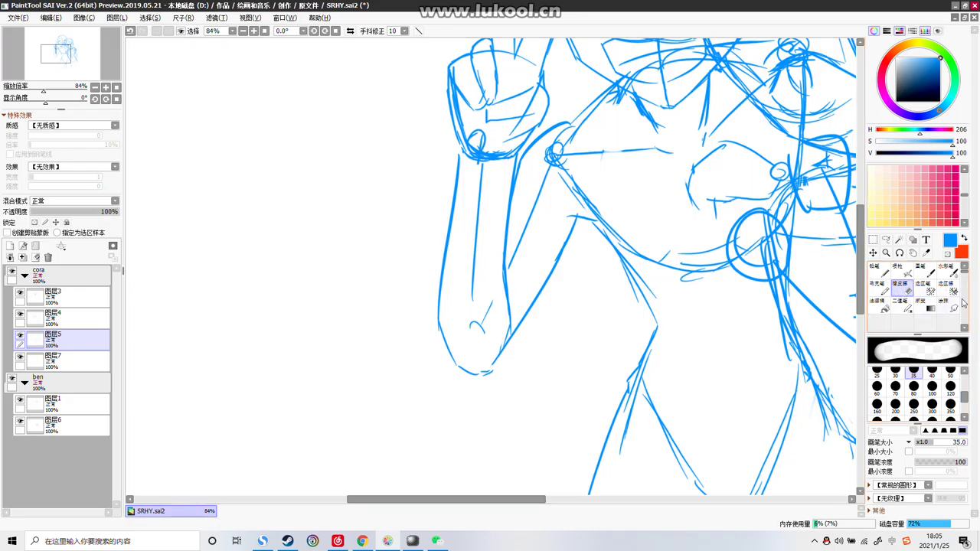
click(885, 240)
mouse_move(520, 158)
mouse_down()
mouse_move(583, 238)
mouse_move(507, 402)
mouse_move(387, 362)
mouse_move(405, 200)
mouse_move(425, 162)
mouse_move(455, 154)
mouse_move(521, 158)
mouse_up()
click(873, 239)
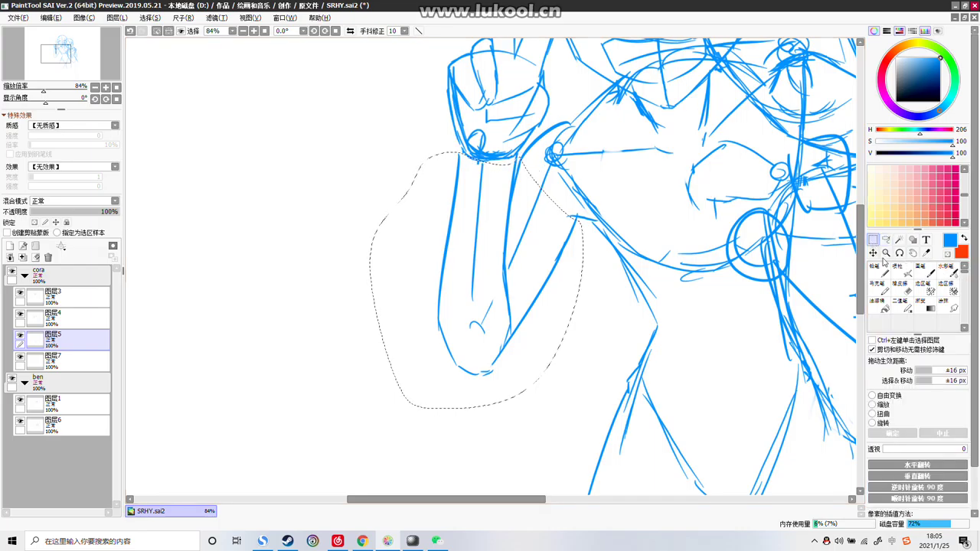
click(871, 413)
click(36, 321)
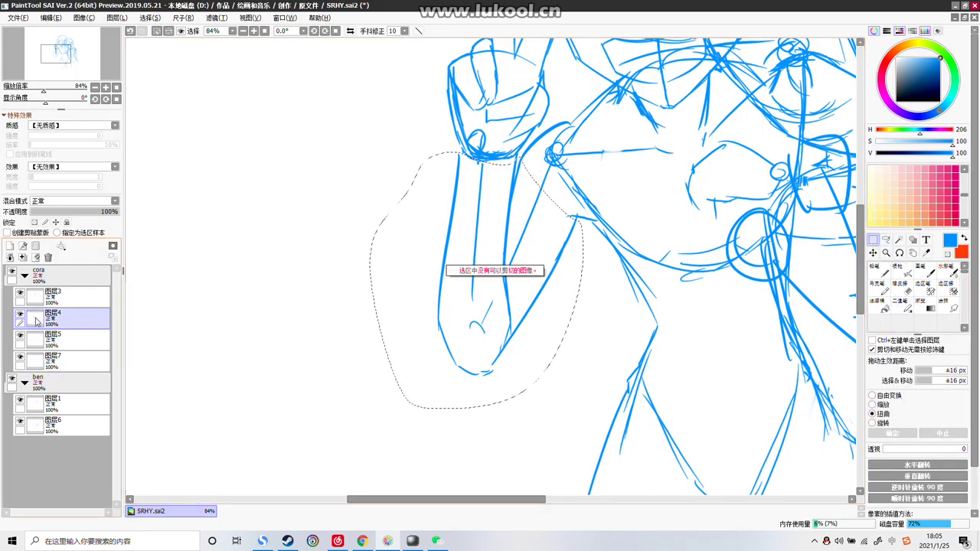
click(875, 414)
drag(509, 377, 519, 338)
scroll(536, 344, down, 4)
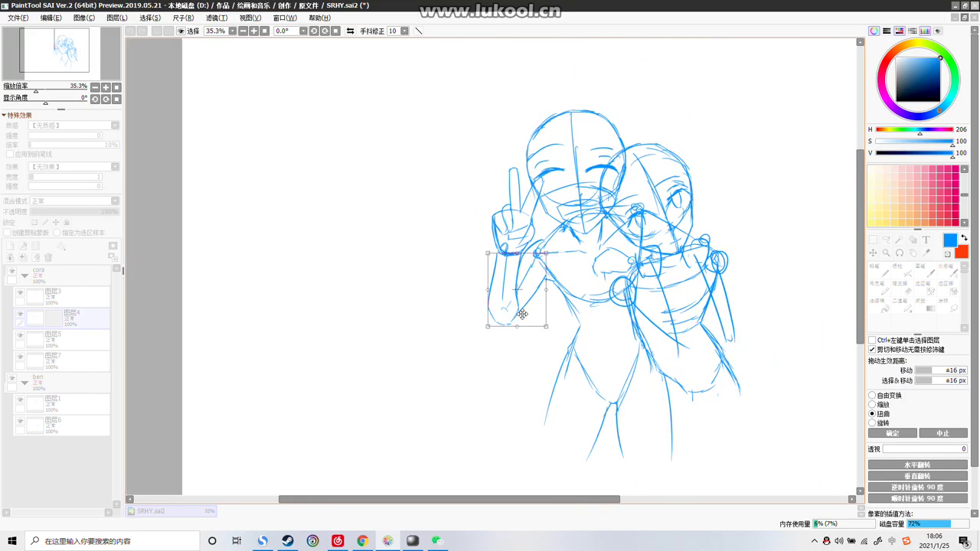
drag(478, 249, 480, 244)
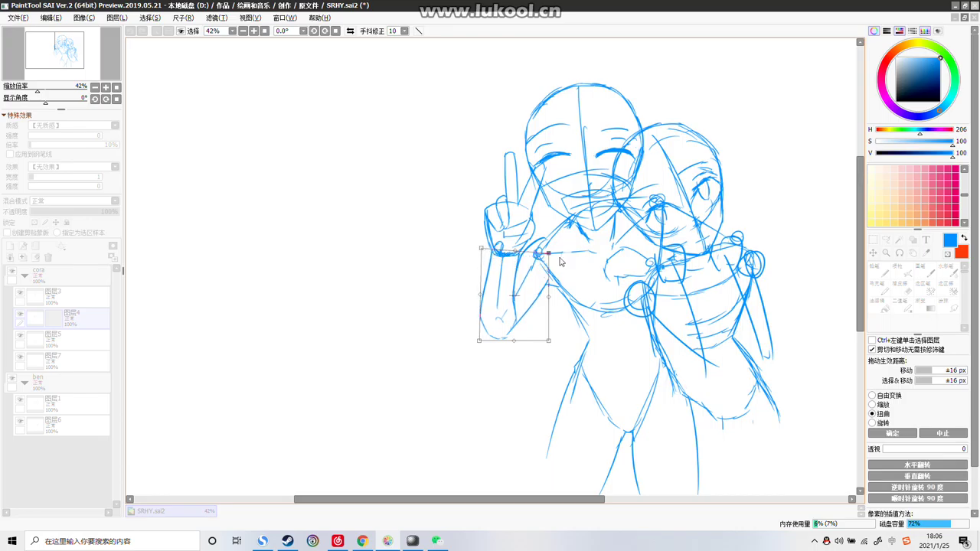
click(903, 433)
Lasso the elbow end of the first figure's raised arm on 图层4 and distort its lower corners slightly outward
scroll(511, 341, down, 1)
scroll(505, 321, up, 6)
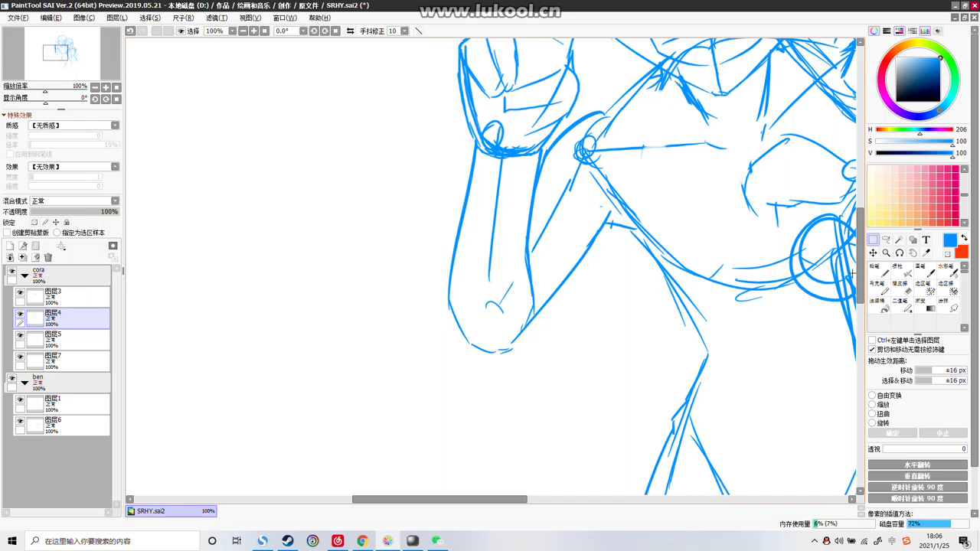
click(906, 304)
click(885, 240)
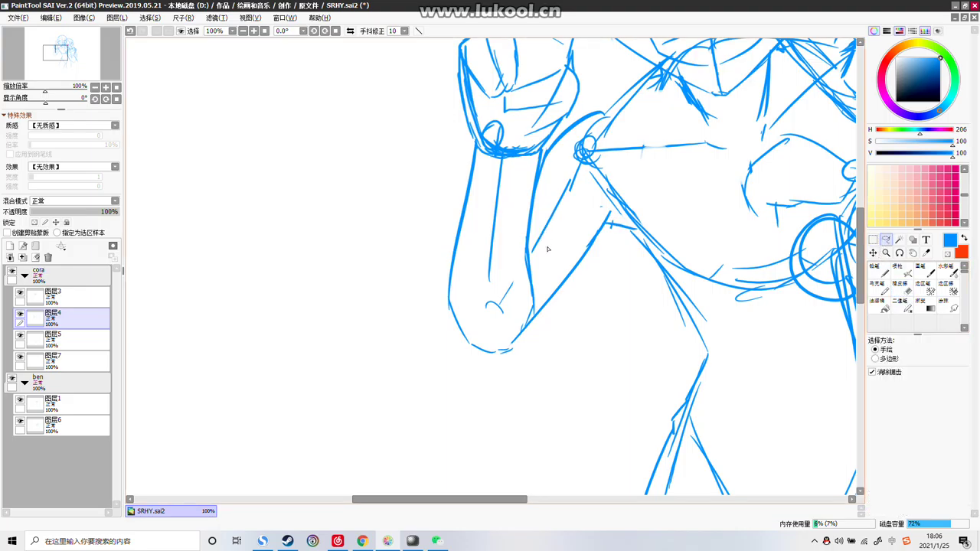
mouse_move(475, 289)
mouse_down()
mouse_move(460, 380)
mouse_move(545, 255)
mouse_up()
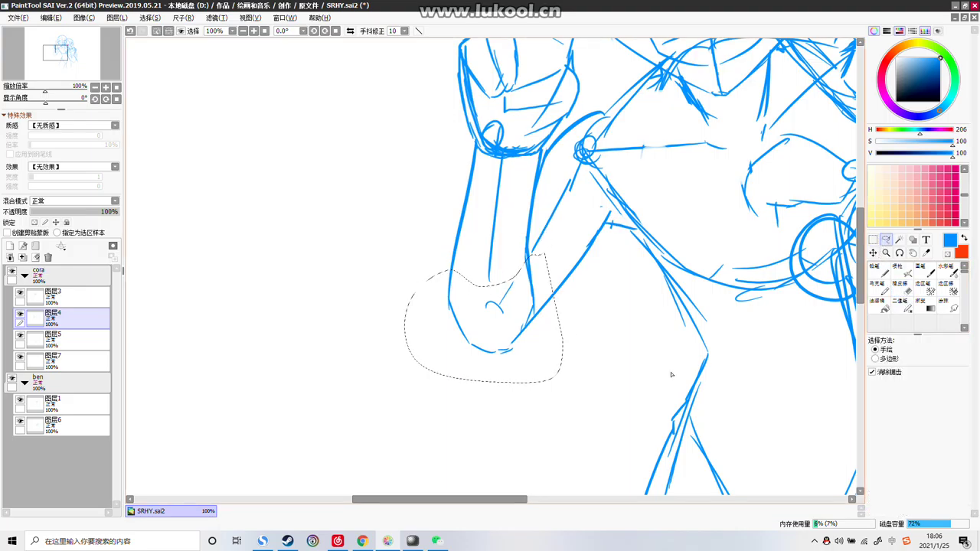
click(874, 241)
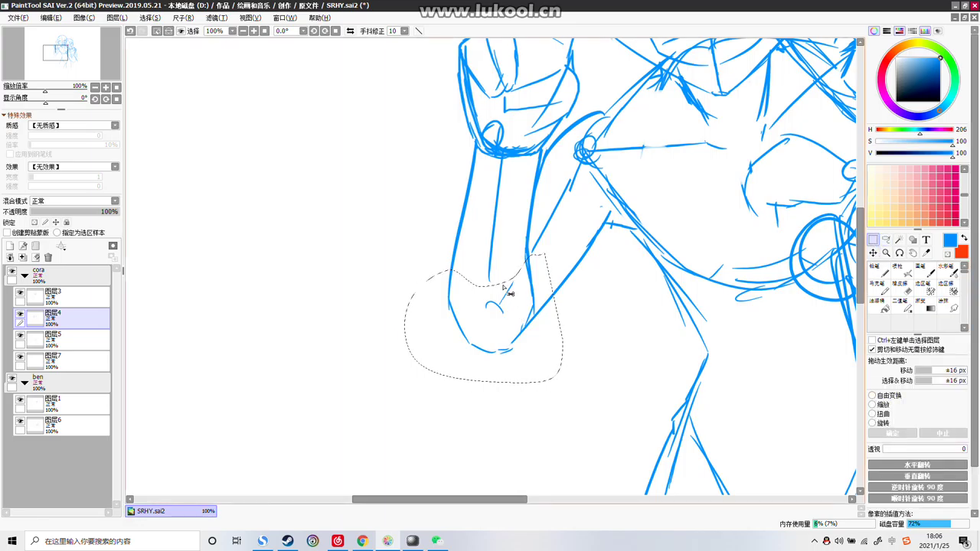
drag(483, 268, 420, 298)
click(872, 414)
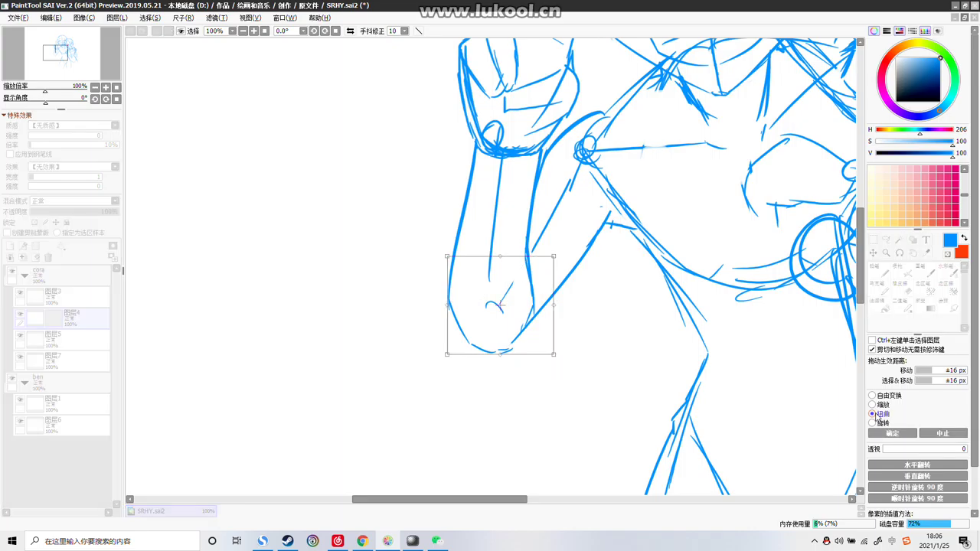
drag(454, 365, 451, 363)
drag(560, 367, 573, 361)
scroll(591, 352, down, 3)
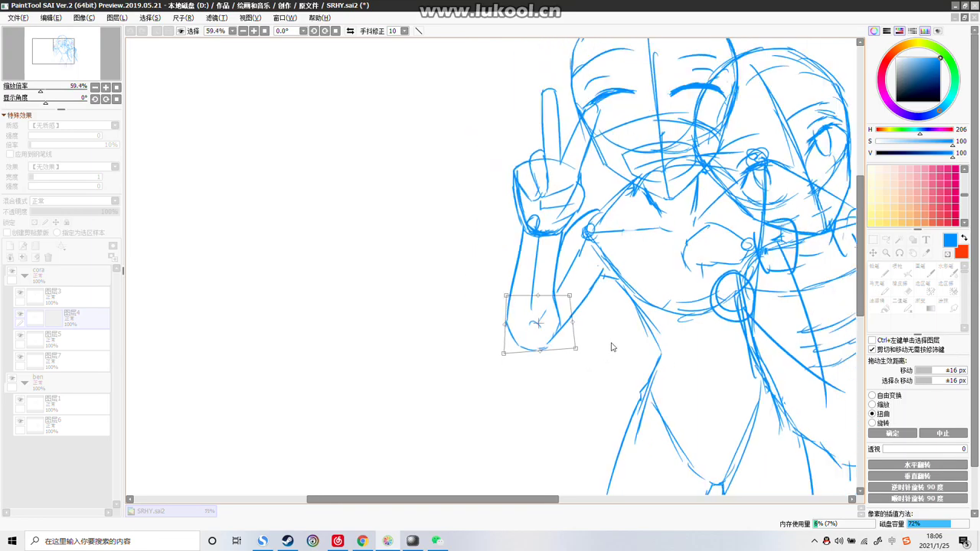
click(890, 434)
scroll(642, 270, down, 4)
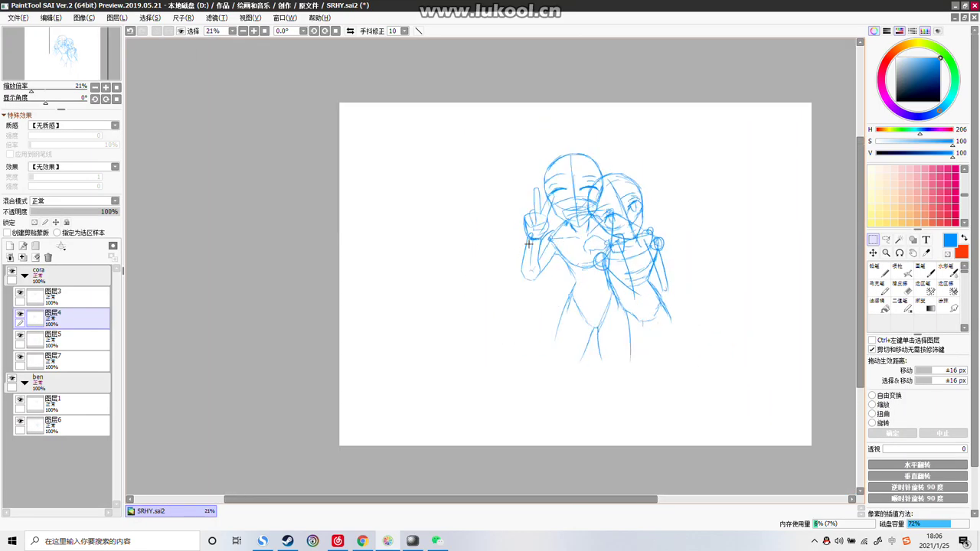
Lasso the first figure's peace-sign hand on 图层4 and rotate it counterclockwise so the fingers tilt away from the head
scroll(497, 182, up, 1)
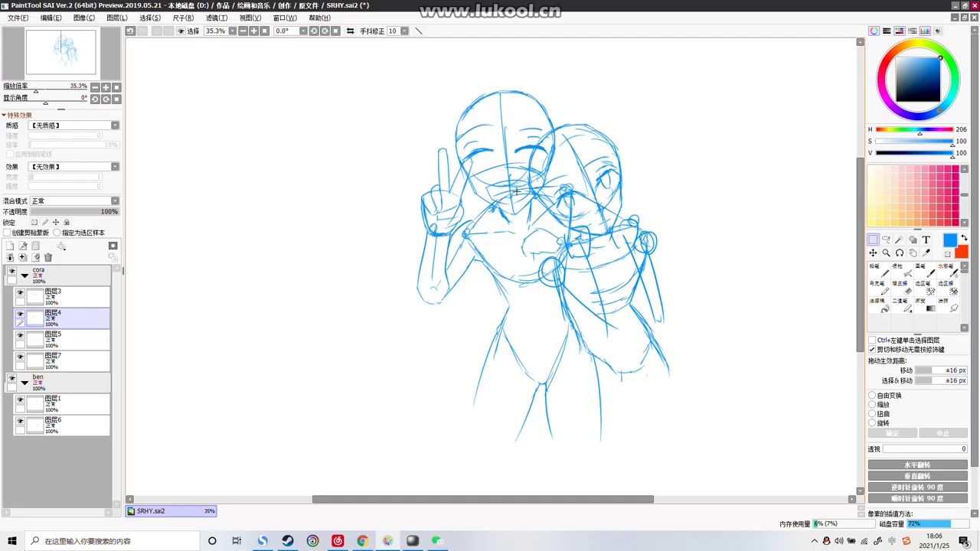
scroll(527, 150, up, 1)
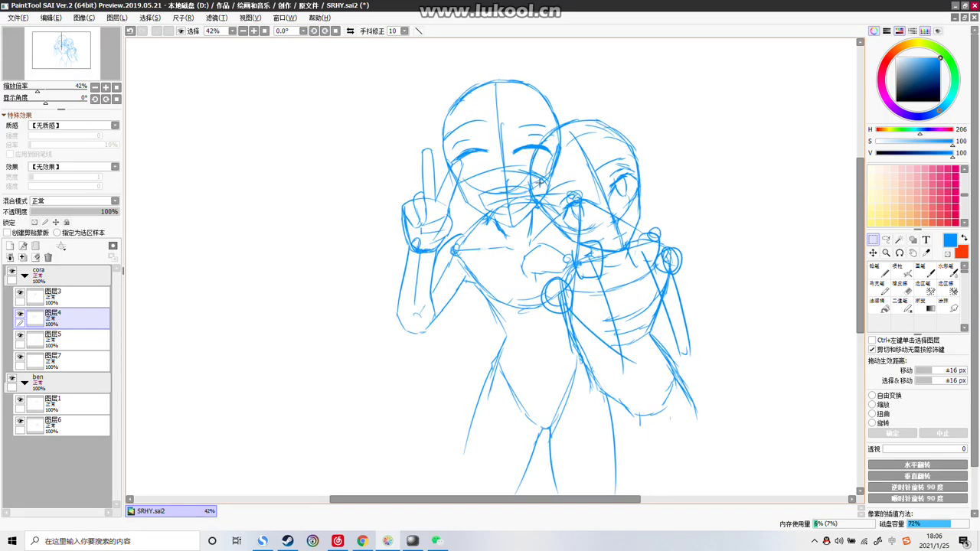
click(885, 239)
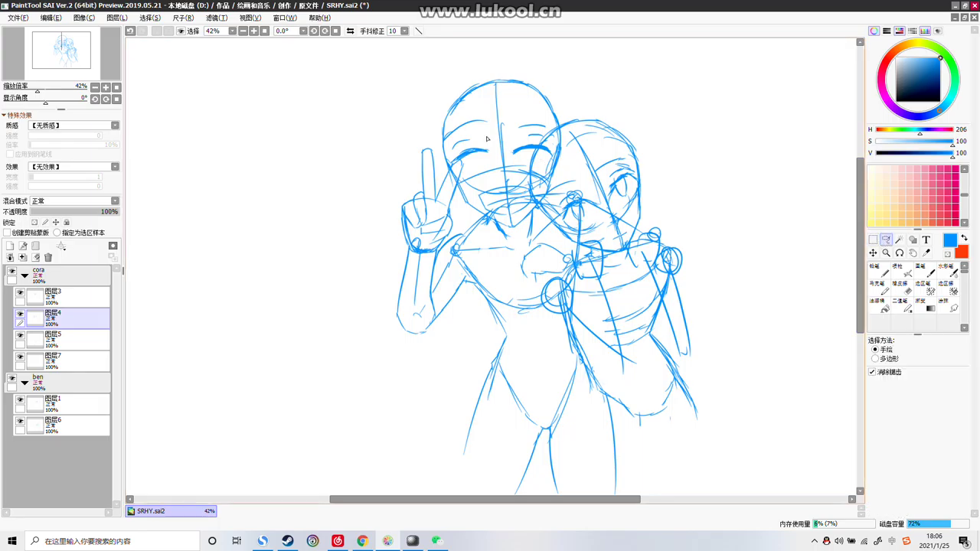
drag(471, 161, 458, 232)
mouse_move(387, 242)
mouse_down()
mouse_move(382, 119)
mouse_move(471, 157)
mouse_move(456, 233)
mouse_up()
key(ctrl+t)
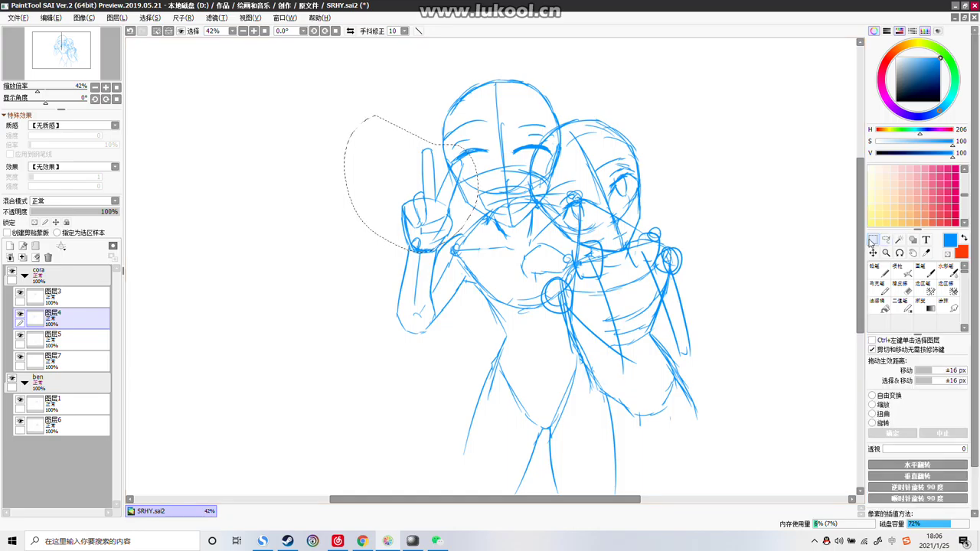
click(871, 422)
mouse_move(706, 365)
mouse_down()
mouse_move(706, 323)
mouse_move(557, 269)
mouse_up()
mouse_move(443, 225)
mouse_down()
mouse_move(430, 224)
mouse_move(433, 234)
mouse_up()
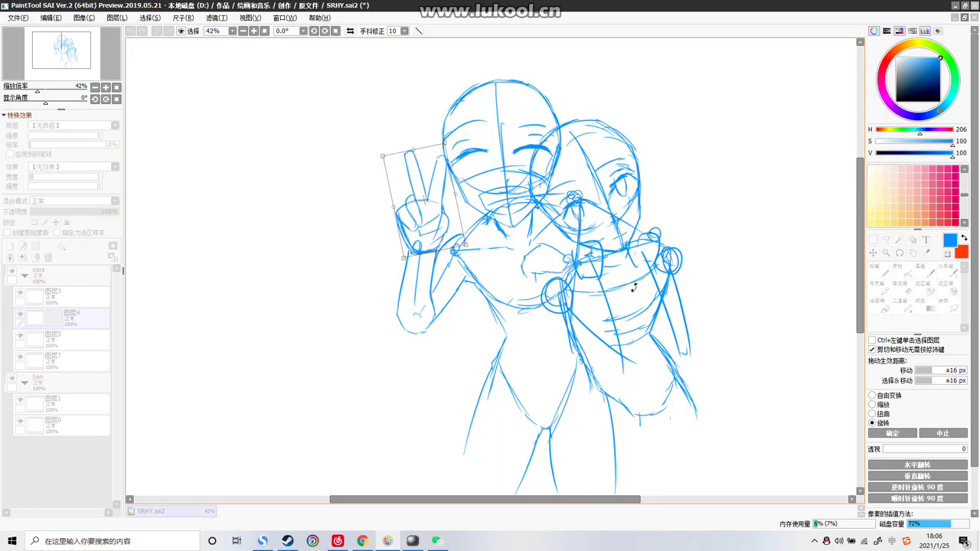
click(891, 433)
scroll(575, 214, down, 3)
scroll(601, 255, up, 2)
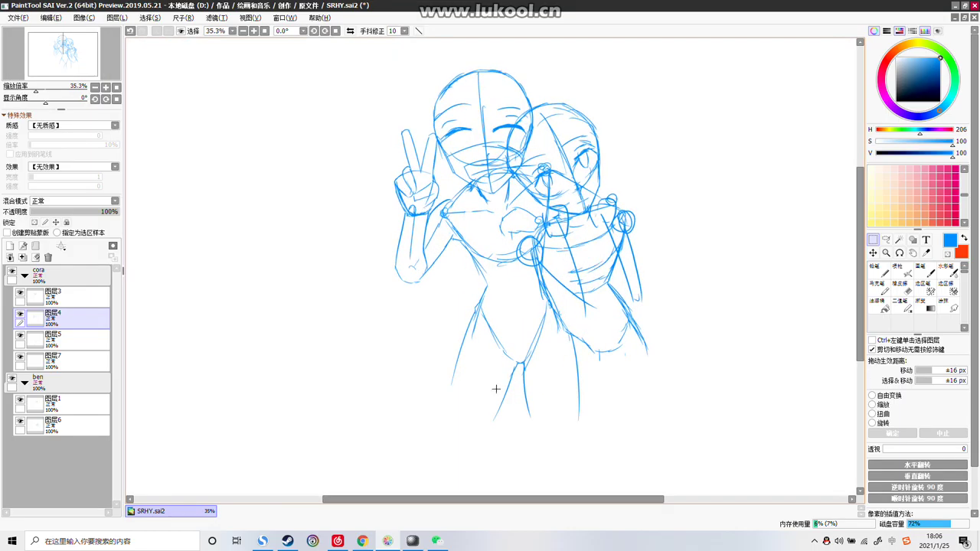
click(411, 540)
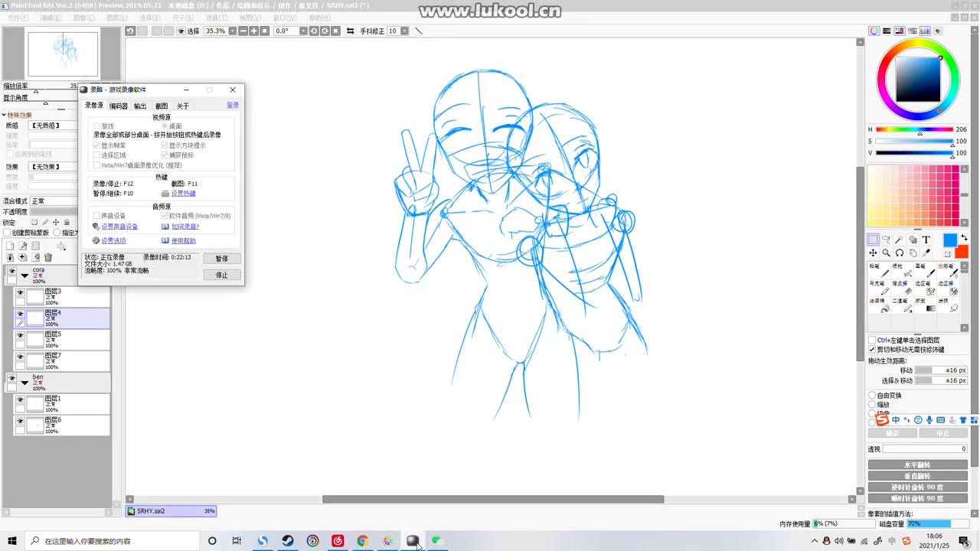
click(412, 540)
scroll(549, 277, down, 2)
scroll(554, 312, up, 2)
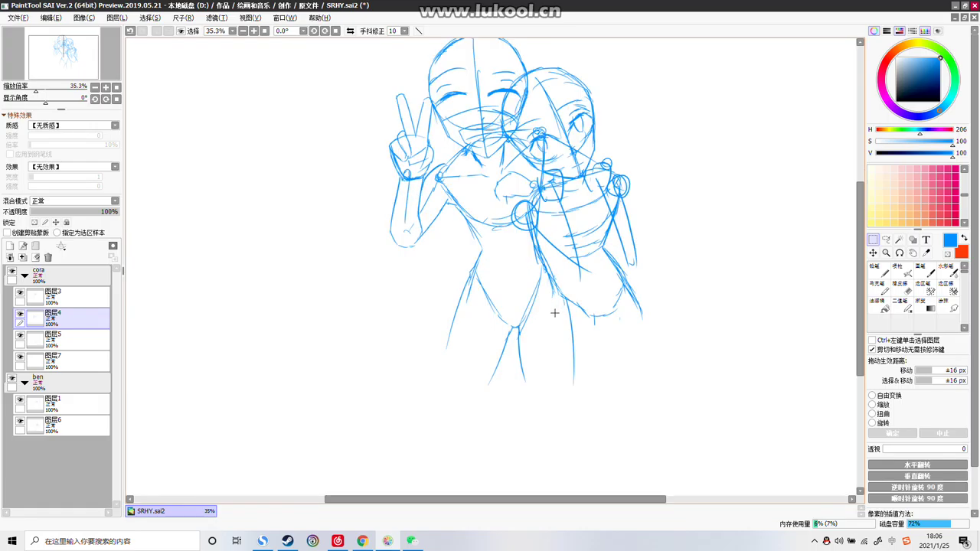
key(n)
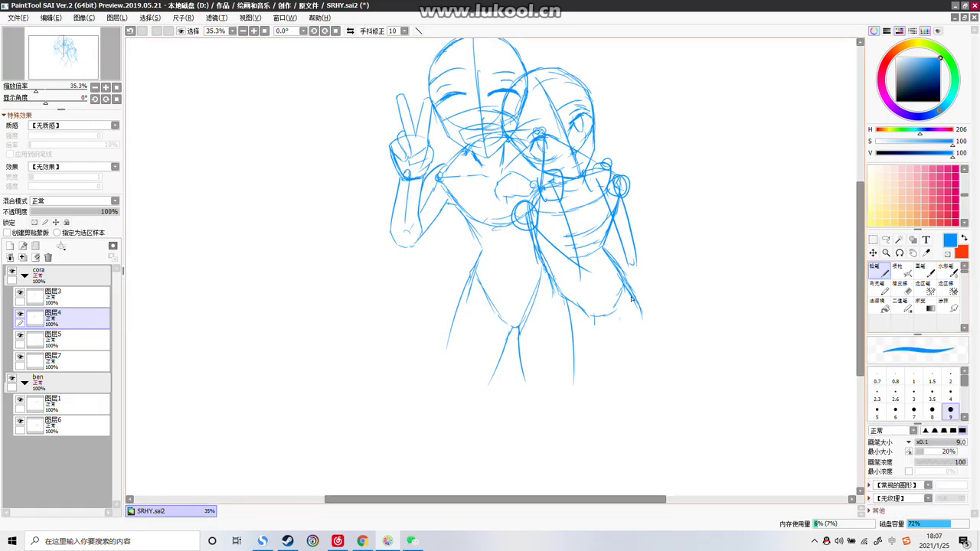
scroll(632, 299, down, 1)
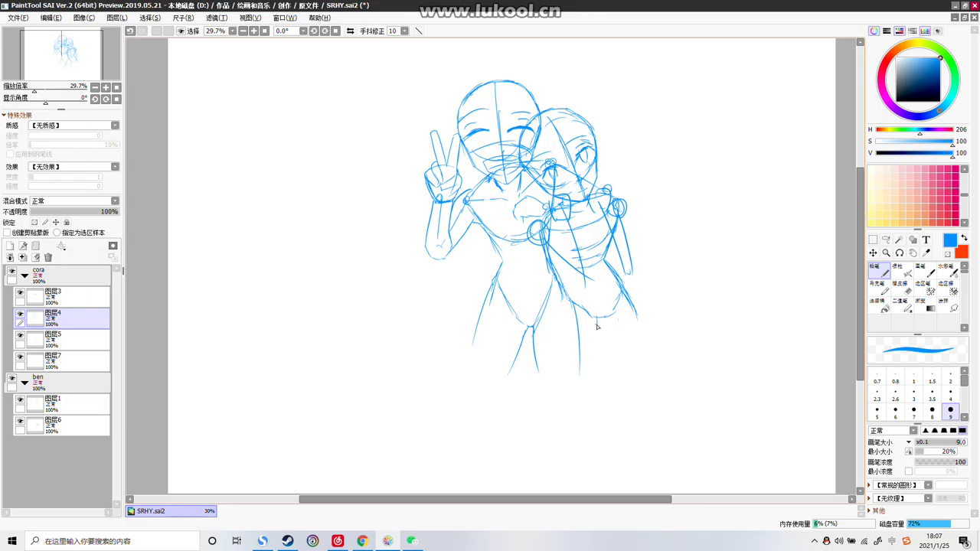
Erase the second figure's lower waist and pelvis lines on 图层6 in the ben group
click(904, 290)
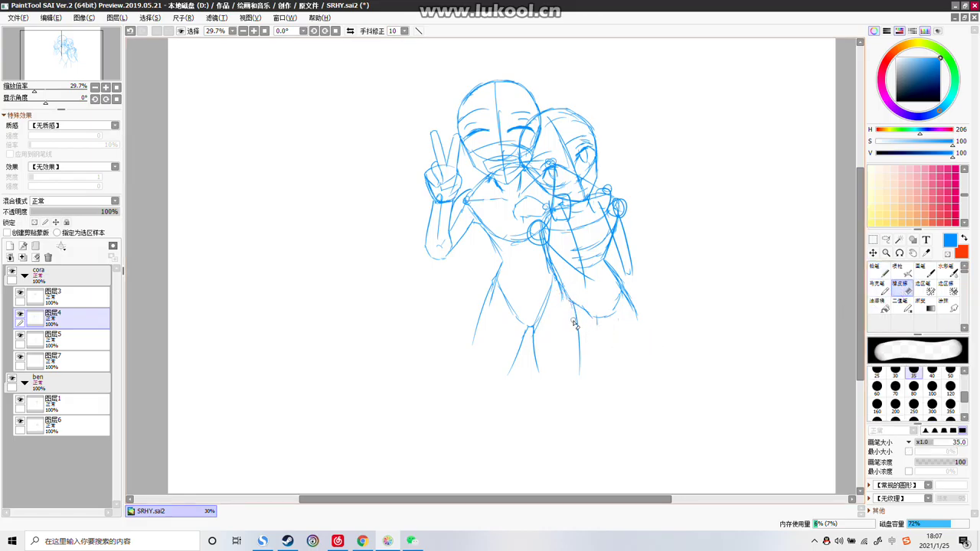
click(23, 425)
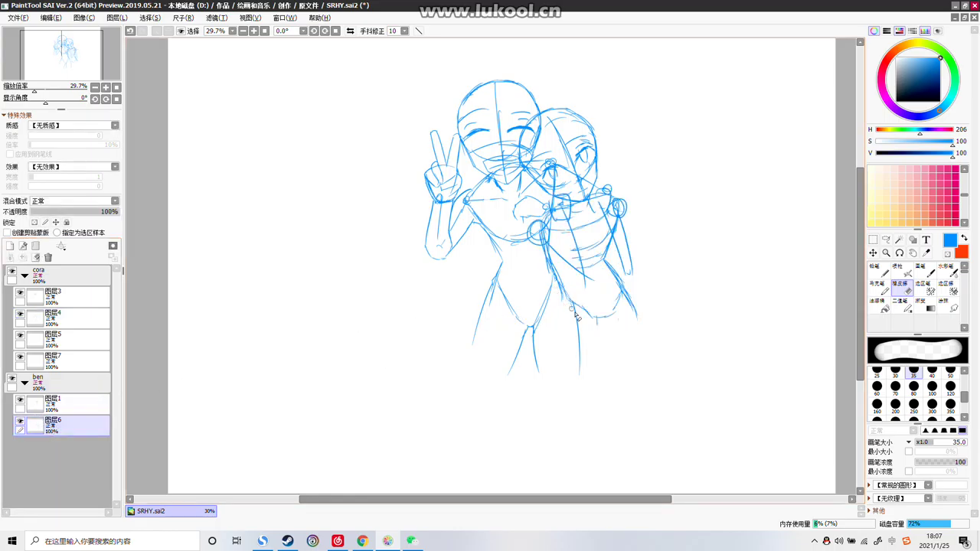
drag(577, 303, 592, 314)
click(33, 403)
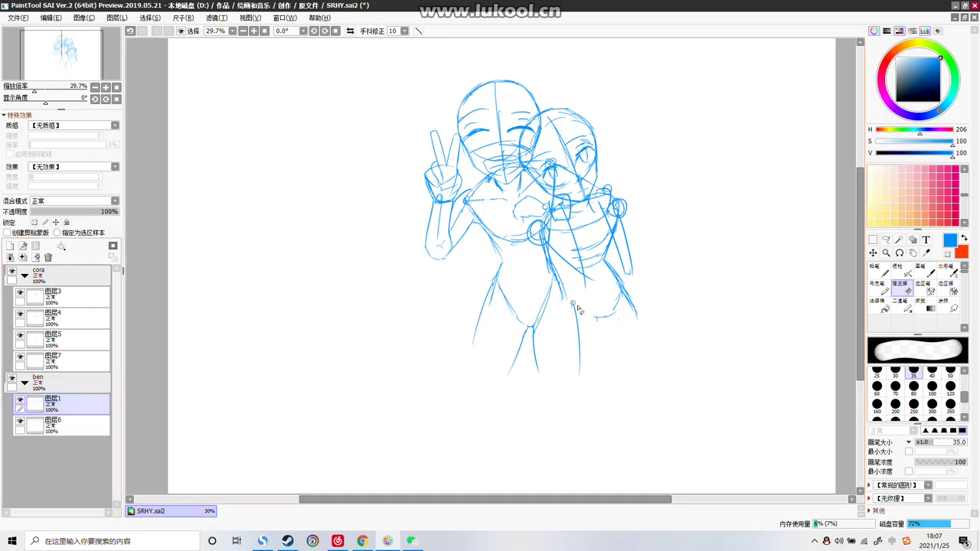
click(75, 426)
click(20, 423)
click(20, 423)
click(20, 423)
click(20, 423)
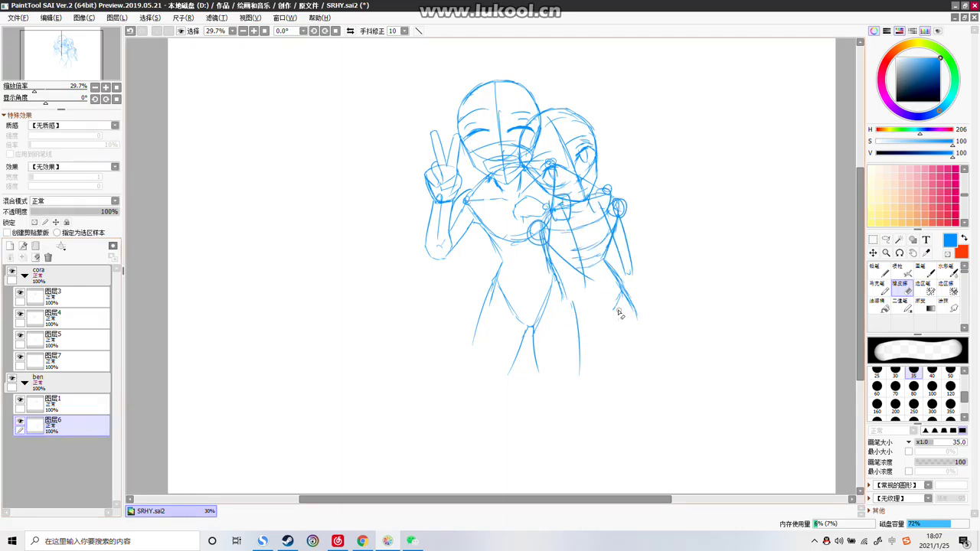
mouse_move(624, 293)
mouse_down()
mouse_move(610, 266)
mouse_move(636, 314)
mouse_up()
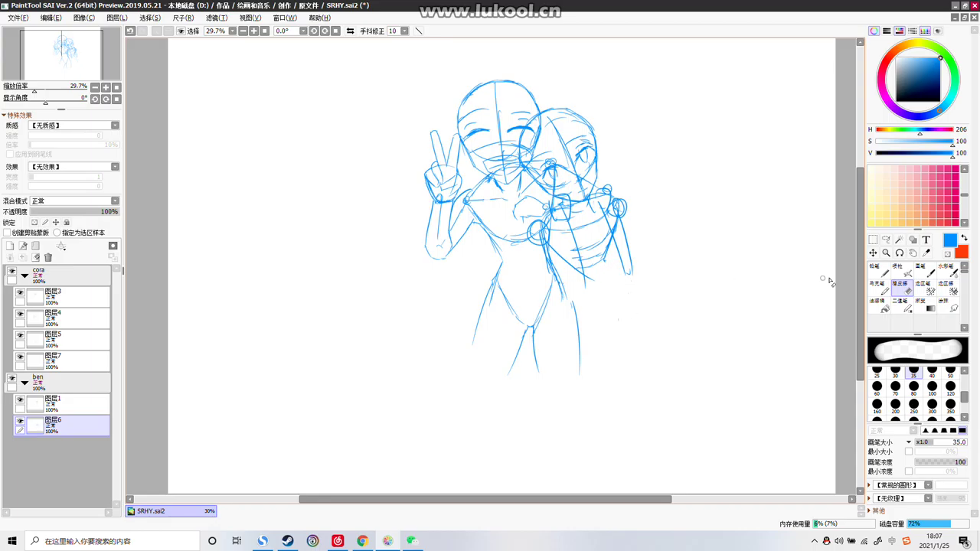
Sketch the sides of the second figure's waist from the ribcage down to the hips on 图层6
click(879, 275)
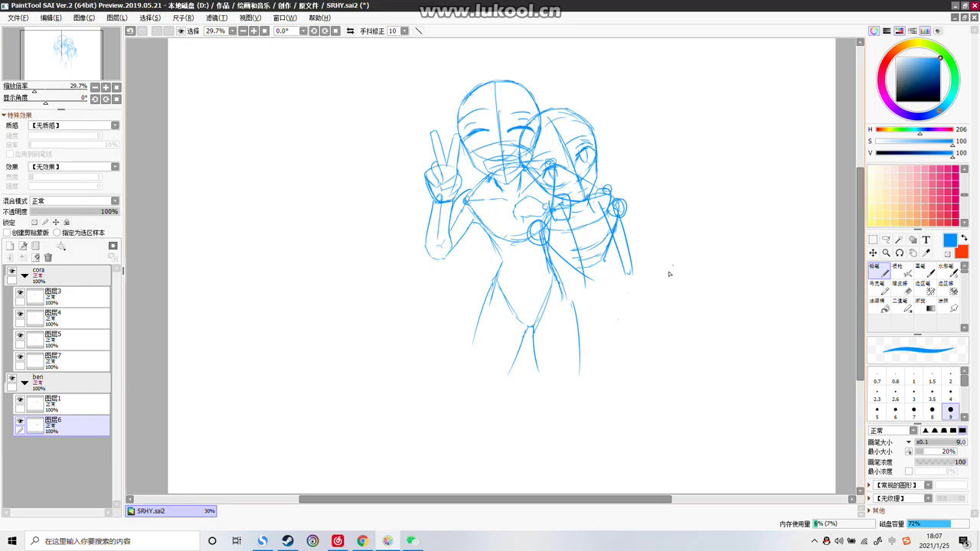
drag(602, 260, 605, 302)
key(ctrl+z)
key(ctrl+z)
drag(604, 260, 610, 306)
key(ctrl+z)
mouse_move(550, 271)
mouse_down()
mouse_move(547, 318)
mouse_move(605, 341)
mouse_up()
drag(608, 261, 613, 319)
key(ctrl+z)
key(ctrl+z)
key(ctrl+z)
mouse_move(605, 262)
mouse_down()
mouse_move(627, 326)
mouse_move(607, 284)
mouse_move(618, 303)
mouse_move(604, 321)
mouse_move(578, 330)
mouse_move(575, 306)
mouse_move(579, 319)
mouse_move(594, 313)
mouse_move(595, 328)
mouse_move(584, 318)
mouse_move(576, 339)
mouse_move(579, 311)
mouse_move(552, 320)
mouse_move(617, 312)
mouse_up()
key(ctrl+z)
key(ctrl+z)
Sketch the second figure's pelvis as a flat ellipse below the waist and add a short line down from its left edge
mouse_move(551, 317)
mouse_down()
mouse_move(585, 336)
mouse_move(623, 320)
mouse_move(623, 307)
mouse_up()
mouse_move(551, 314)
mouse_down()
mouse_move(558, 338)
mouse_move(617, 334)
mouse_move(626, 322)
mouse_up()
drag(549, 317, 543, 350)
Try several outer and inner lines for the second figure's right thigh below the pelvis ellipse and undo them
drag(622, 316, 635, 371)
key(ctrl+z)
drag(622, 311, 626, 400)
drag(622, 335, 626, 419)
drag(576, 322, 586, 373)
key(ctrl+z)
key(ctrl+z)
key(ctrl+z)
drag(622, 309, 619, 360)
drag(621, 326, 606, 403)
drag(611, 363, 601, 418)
key(ctrl+z)
key(ctrl+z)
key(ctrl+z)
Draw the outer and inner lines of the second figure's right thigh curving down from the pelvis ellipse
drag(621, 312, 626, 396)
drag(625, 334, 618, 414)
drag(575, 308, 590, 392)
drag(577, 339, 585, 411)
key(ctrl+z)
key(ctrl+z)
drag(575, 337, 582, 399)
drag(579, 374, 591, 411)
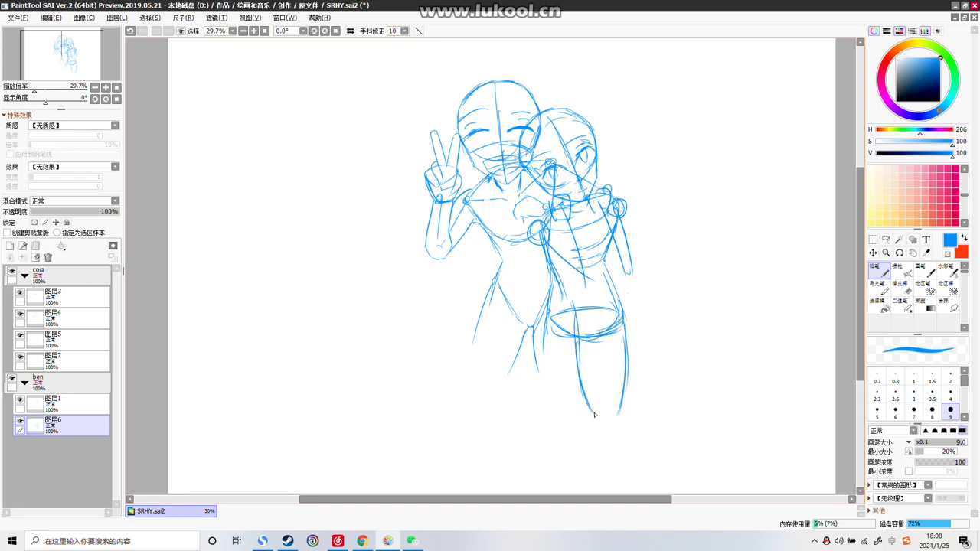
Try an outer line for the second figure's left thigh, and undo the thigh strokes back to the pelvis ellipse
drag(548, 320, 559, 382)
drag(551, 343, 556, 394)
key(ctrl+z)
key(ctrl+z)
key(ctrl+z)
key(ctrl+z)
key(ctrl+z)
key(ctrl+z)
key(ctrl+z)
Try a right thigh line slanting outward from the second figure's hip and undo it
drag(625, 323, 644, 386)
key(ctrl+z)
mouse_move(625, 320)
mouse_down()
mouse_move(643, 398)
mouse_move(636, 395)
mouse_up()
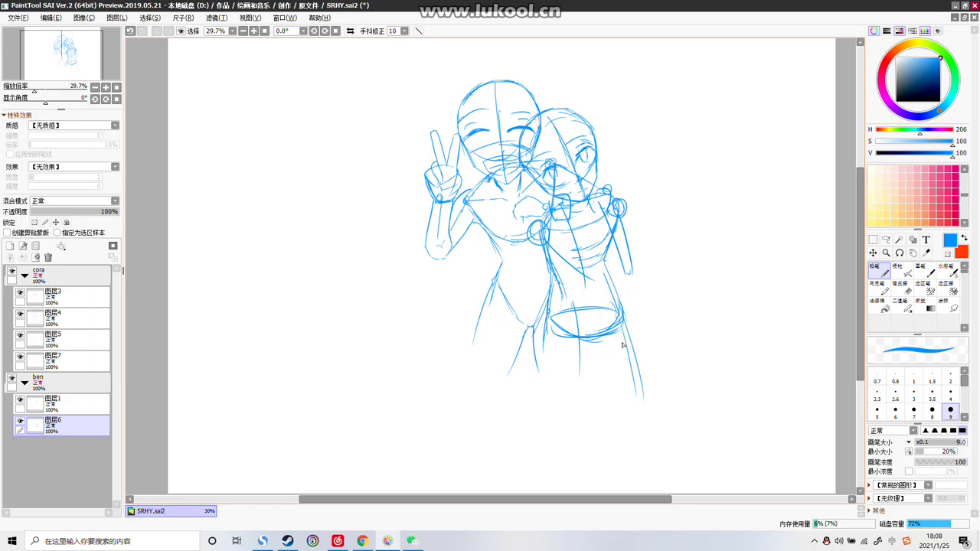
key(ctrl+z)
key(ctrl+z)
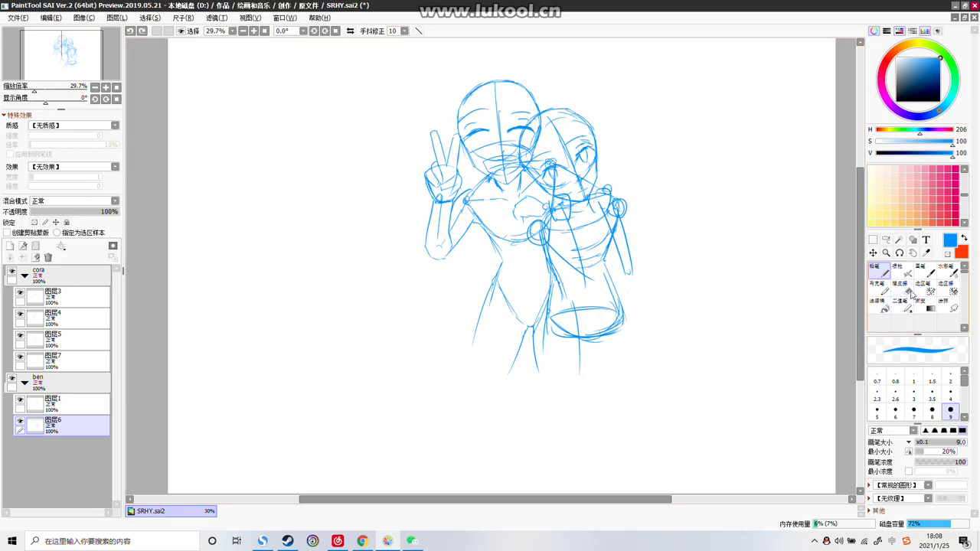
Erase the second figure's waist and pelvis sketch on 图层6 with a size 500 eraser
click(908, 290)
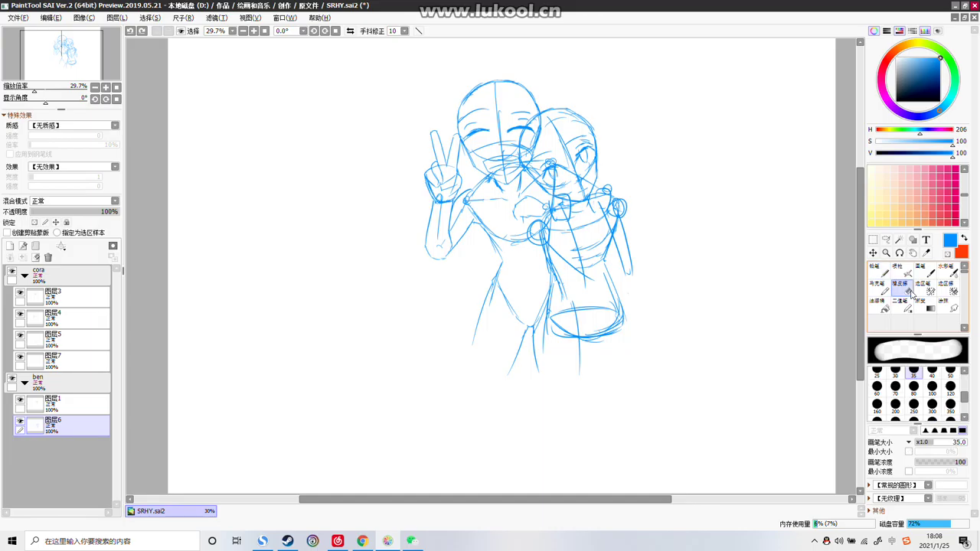
click(914, 420)
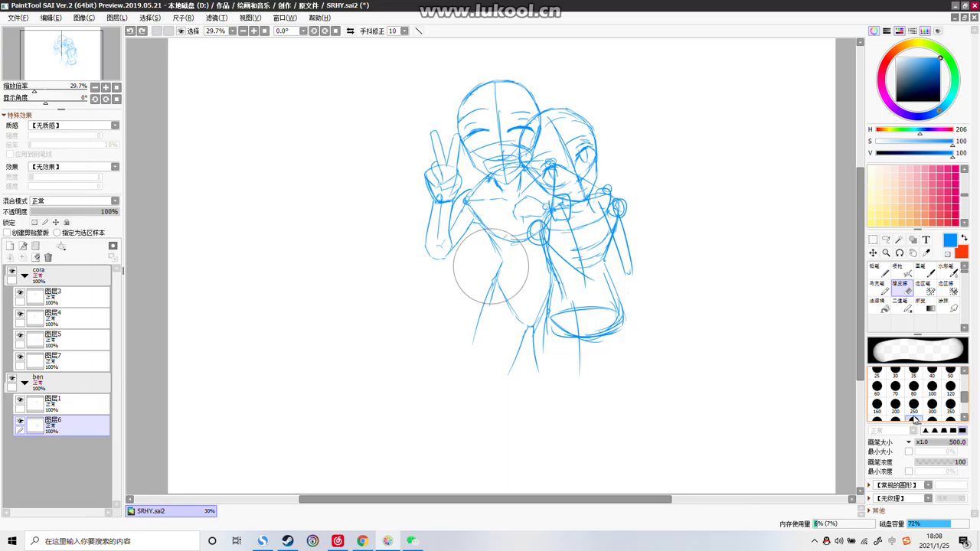
mouse_move(626, 322)
mouse_down()
mouse_move(540, 316)
mouse_move(620, 321)
mouse_move(601, 321)
mouse_up()
Erase the first figure's hip line next to the second figure's waist on 图层5 with a size 70 eraser
click(894, 385)
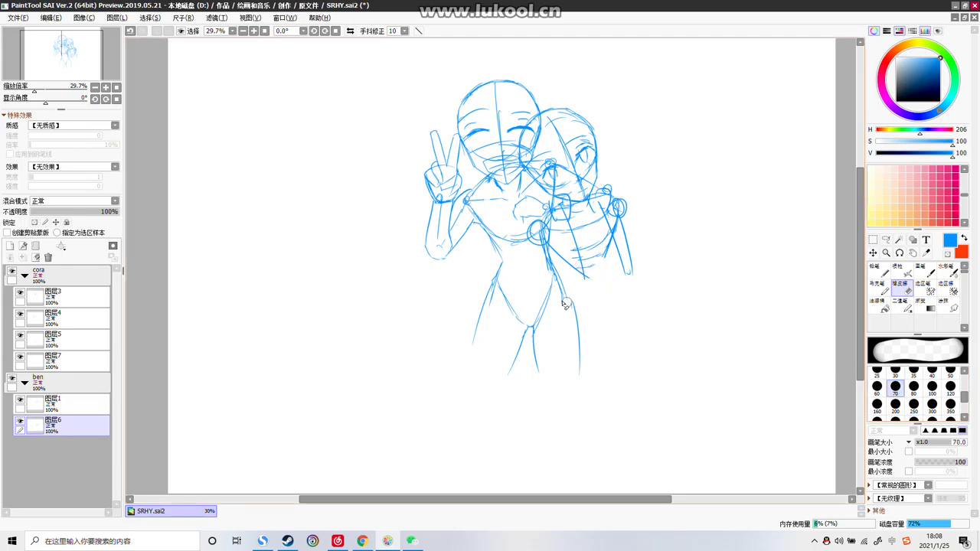
click(48, 343)
click(21, 336)
click(21, 337)
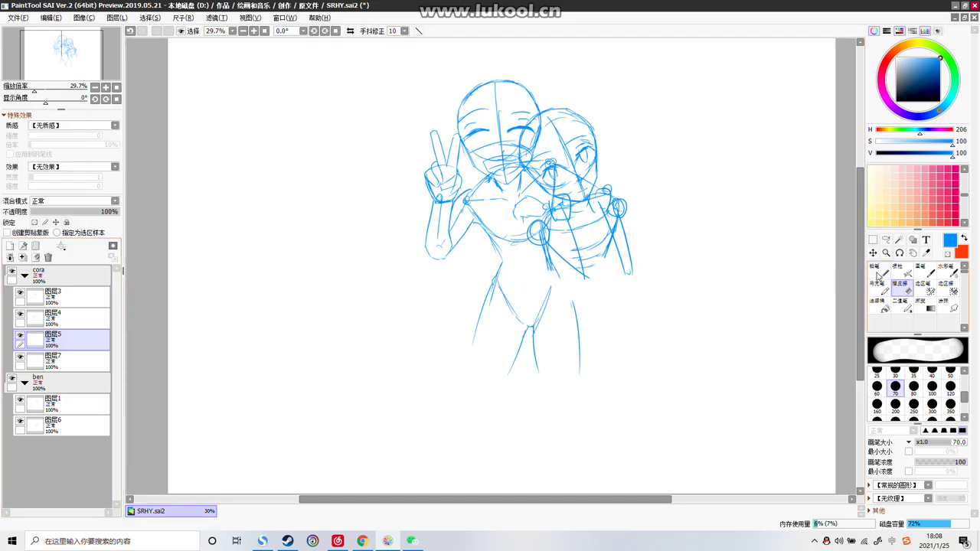
Redraw the first figure's right hip curve on 图层5 from the waist down into the outer thigh line
key(n)
drag(555, 269, 572, 300)
key(ctrl+z)
drag(554, 265, 574, 325)
key(ctrl+z)
key(ctrl+z)
mouse_move(556, 271)
mouse_down()
mouse_move(575, 316)
mouse_move(572, 309)
mouse_move(578, 375)
mouse_up()
key(ctrl+z)
key(ctrl+z)
key(ctrl+z)
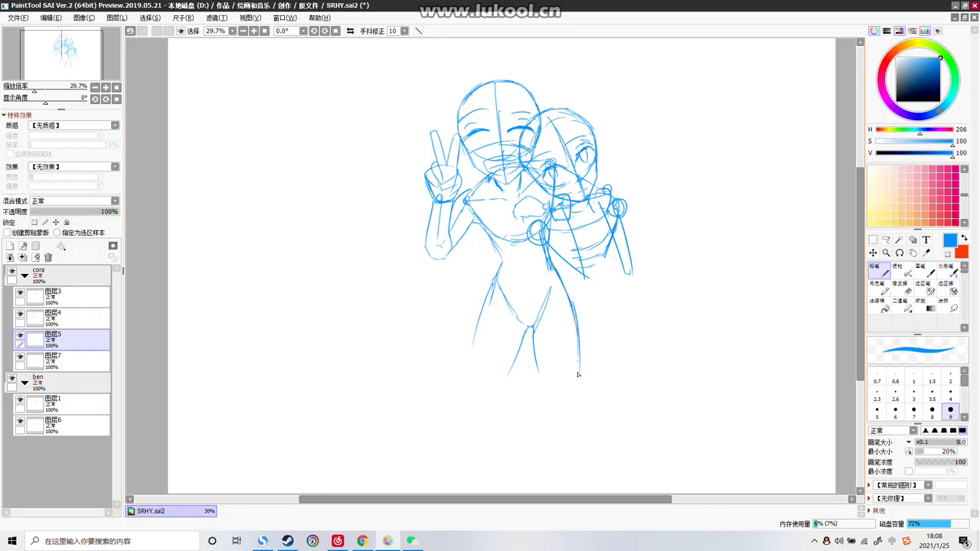
key(e)
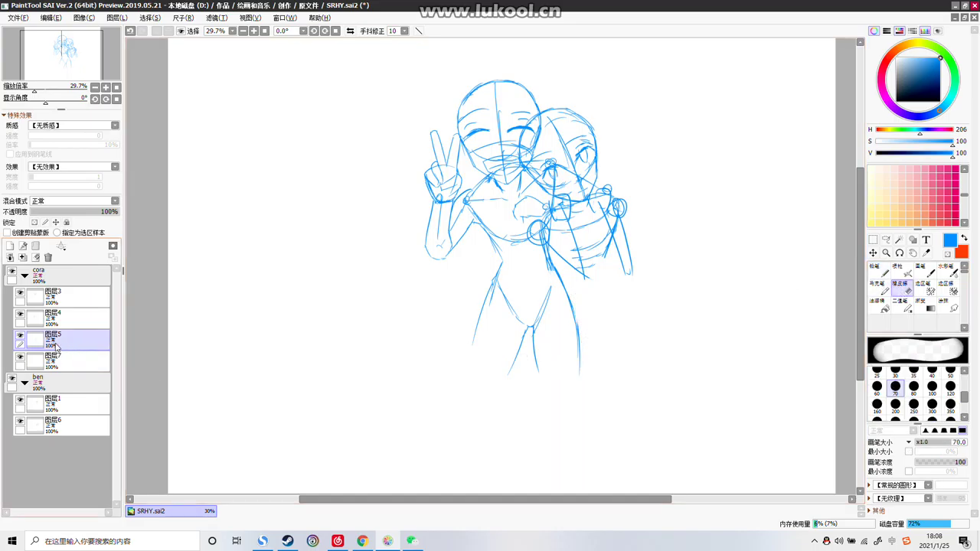
Collapse the cora group, lower its opacity to 39%, and make 图层6 in the ben group the active layer
click(25, 276)
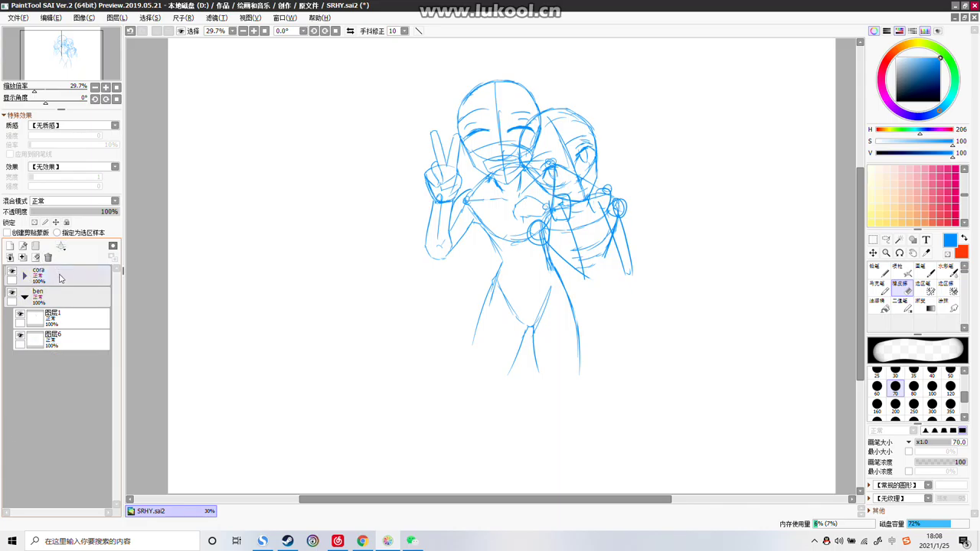
click(60, 274)
drag(72, 214, 64, 214)
click(40, 325)
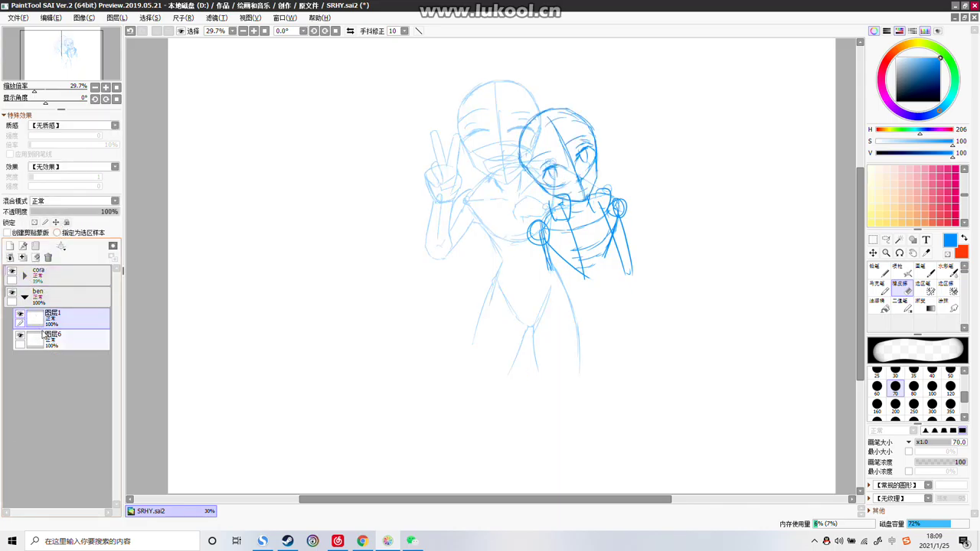
click(30, 334)
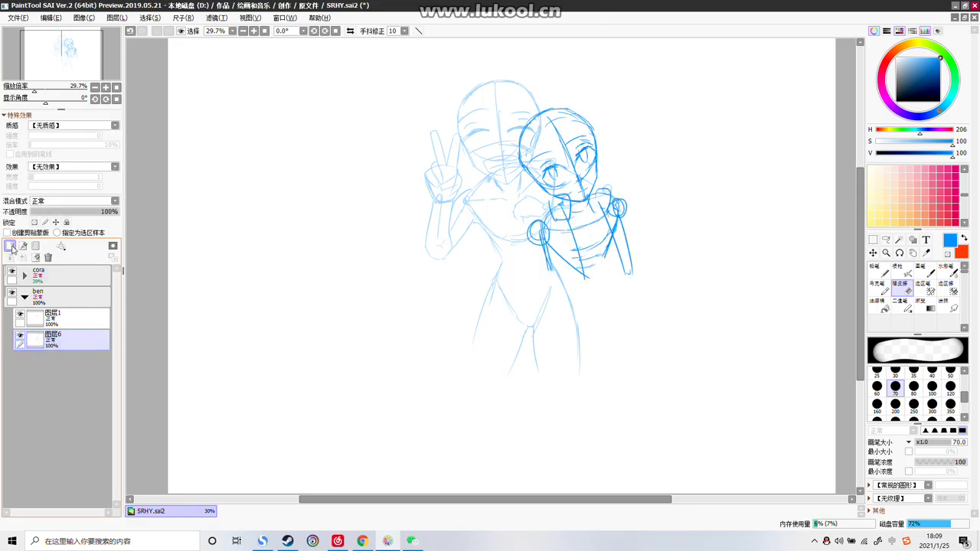
Add a new layer beneath 图层6 in the ben group and sketch the second figure's shoulder line on it
click(10, 246)
drag(52, 345, 71, 360)
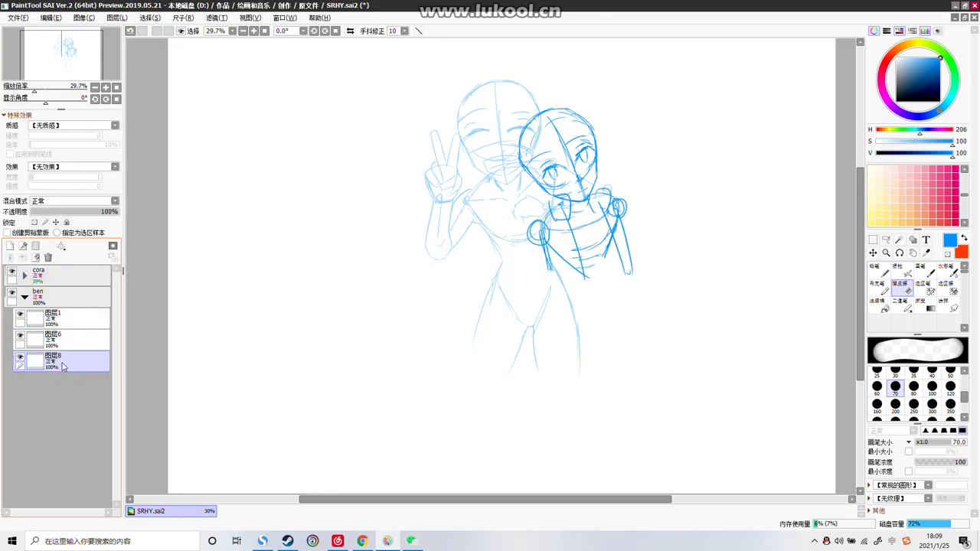
click(887, 272)
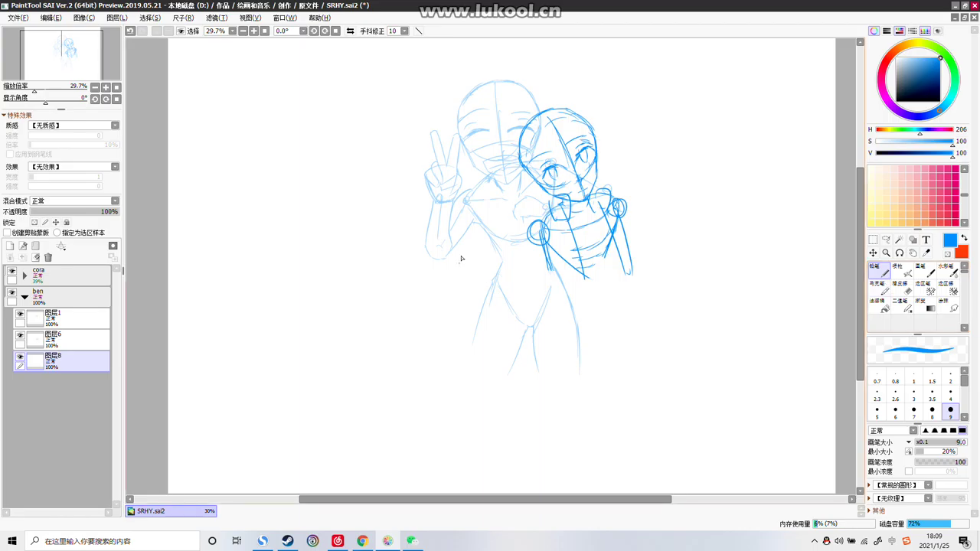
mouse_move(555, 211)
mouse_down()
mouse_move(549, 218)
mouse_move(583, 226)
mouse_move(614, 207)
mouse_up()
key(ctrl+z)
key(ctrl+z)
key(ctrl+z)
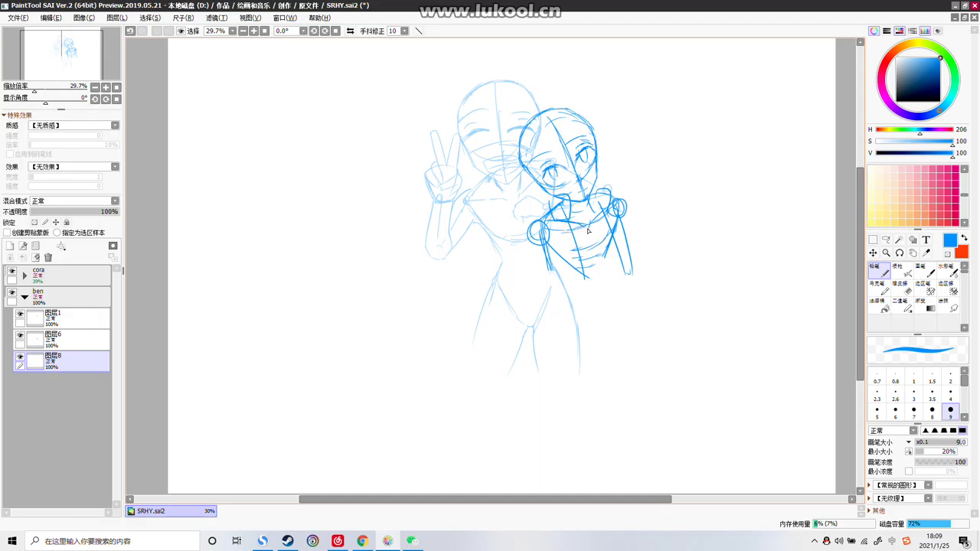
Sketch the second figure's ribcage outline and short waist marks below it on 图层8
mouse_move(588, 228)
mouse_down()
mouse_move(582, 265)
mouse_move(592, 269)
mouse_move(541, 279)
mouse_move(551, 281)
mouse_up()
key(ctrl+z)
key(ctrl+z)
key(ctrl+z)
key(ctrl+z)
drag(552, 278, 563, 288)
drag(568, 288, 589, 284)
drag(609, 252, 600, 281)
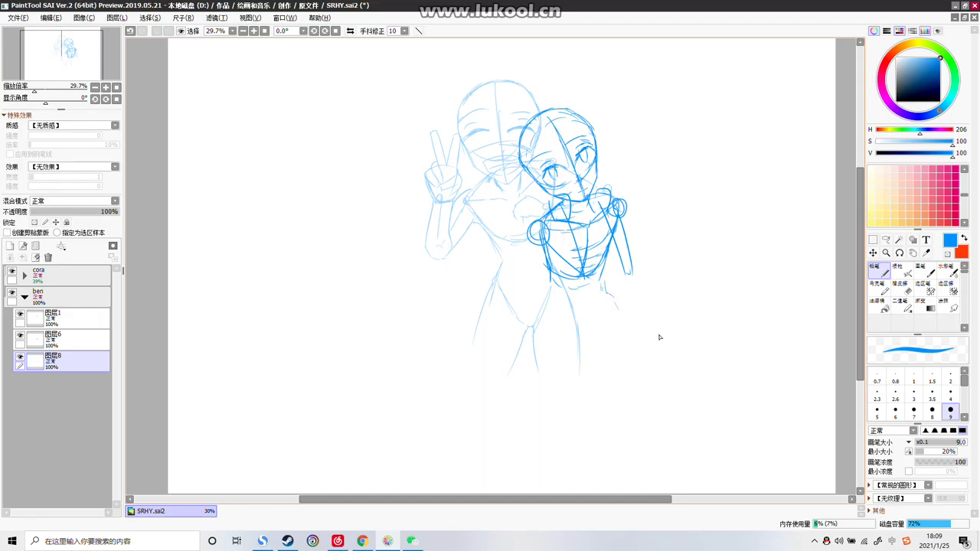
Erase the second figure's head outline where it overlaps the first figure's face on 图层1 with the size 70 eraser
scroll(618, 270, down, 3)
scroll(582, 173, up, 3)
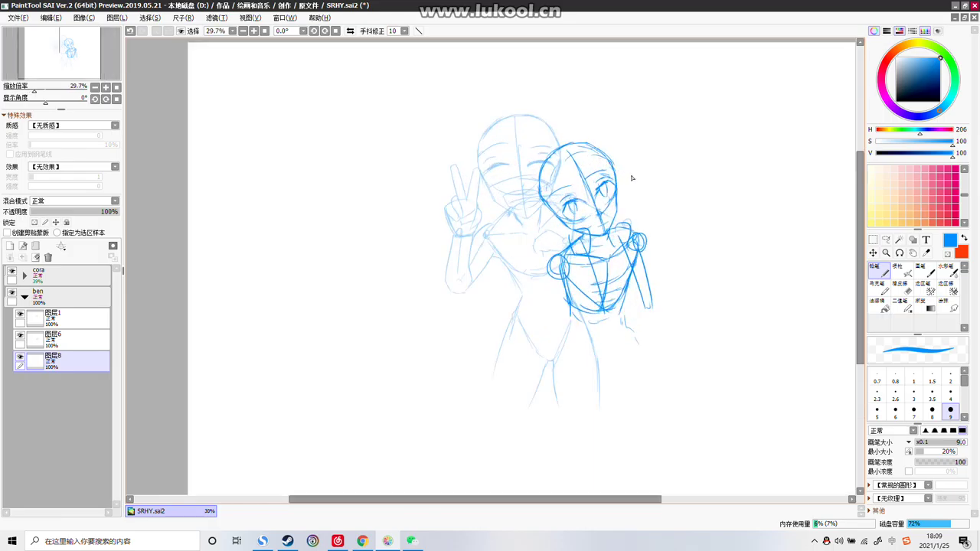
scroll(623, 172, up, 1)
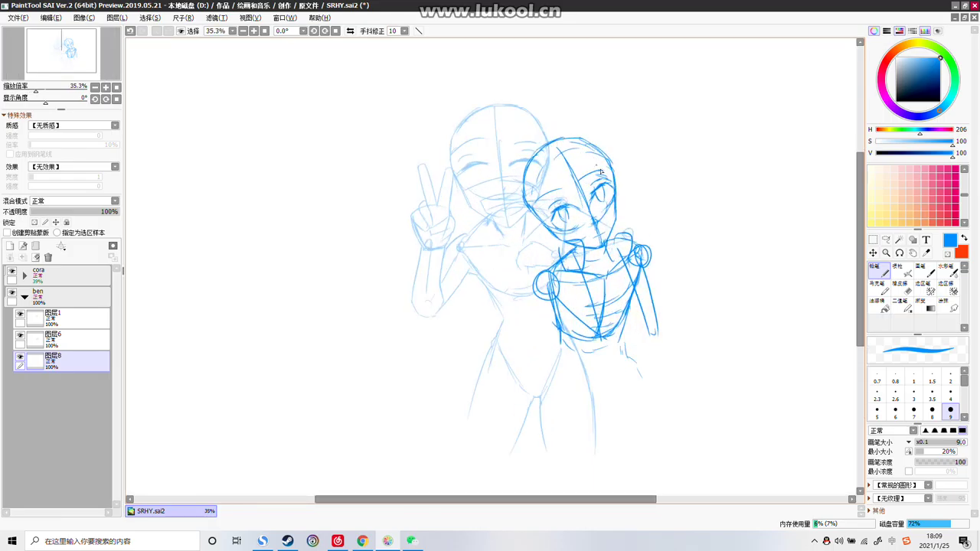
key(e)
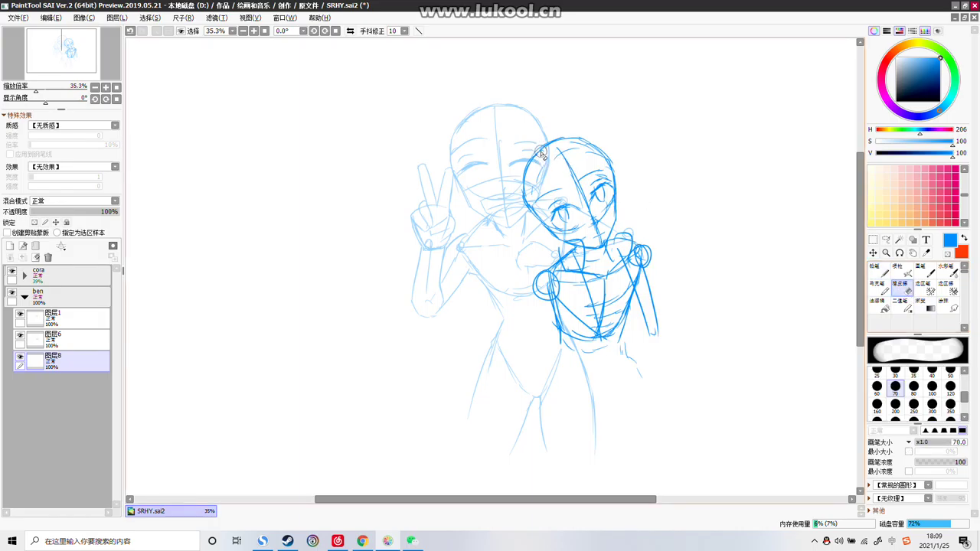
click(101, 319)
mouse_move(543, 142)
mouse_down()
mouse_move(516, 188)
mouse_move(526, 164)
mouse_move(519, 199)
mouse_move(524, 177)
mouse_up()
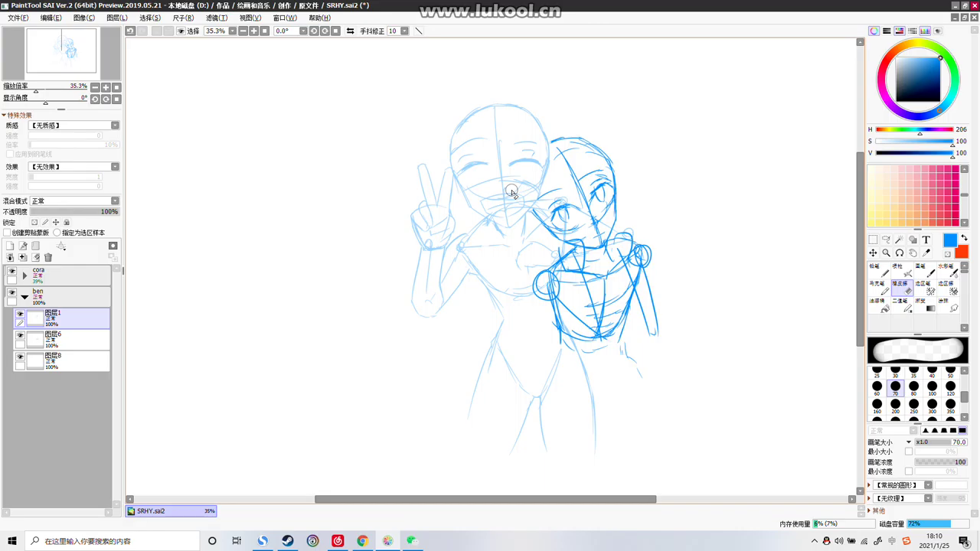
click(879, 268)
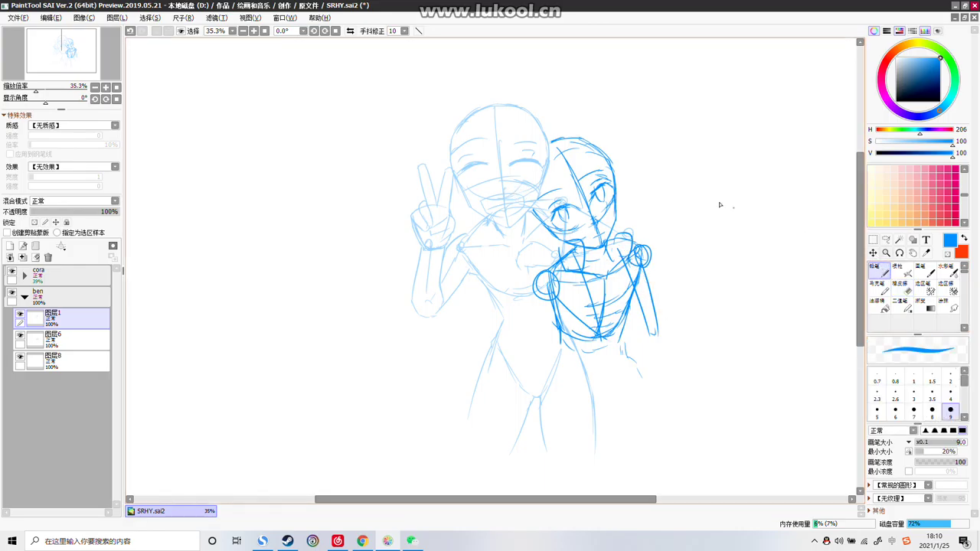
Set the eraser size to 500, compare the sketch with and without 图层6, and delete that layer
scroll(685, 222, down, 3)
scroll(669, 270, up, 3)
click(905, 287)
click(916, 420)
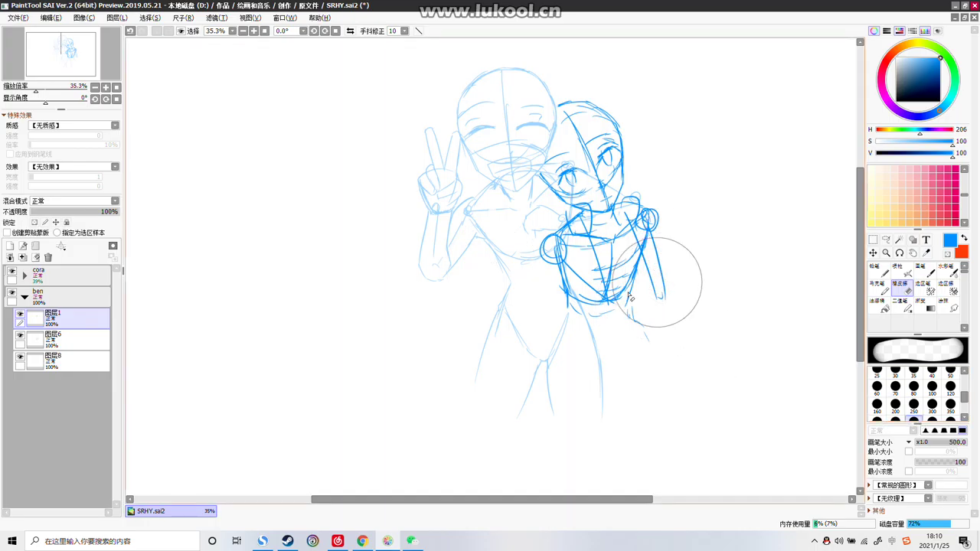
click(21, 338)
click(21, 338)
click(21, 337)
click(21, 337)
click(21, 337)
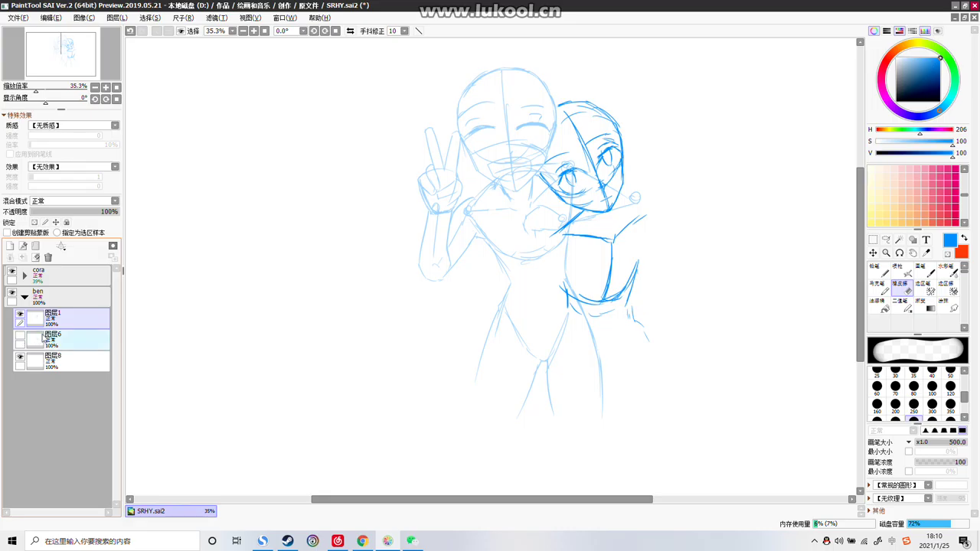
click(43, 337)
click(20, 337)
click(21, 338)
click(20, 338)
click(21, 338)
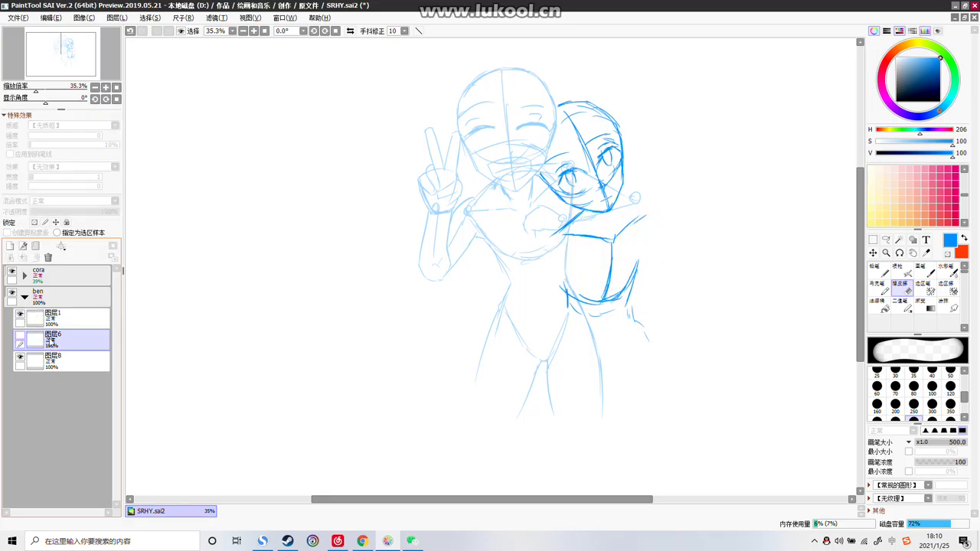
click(48, 257)
Erase the second figure's entire torso sketch on 图层8 with the size 500 eraser
click(20, 336)
click(21, 336)
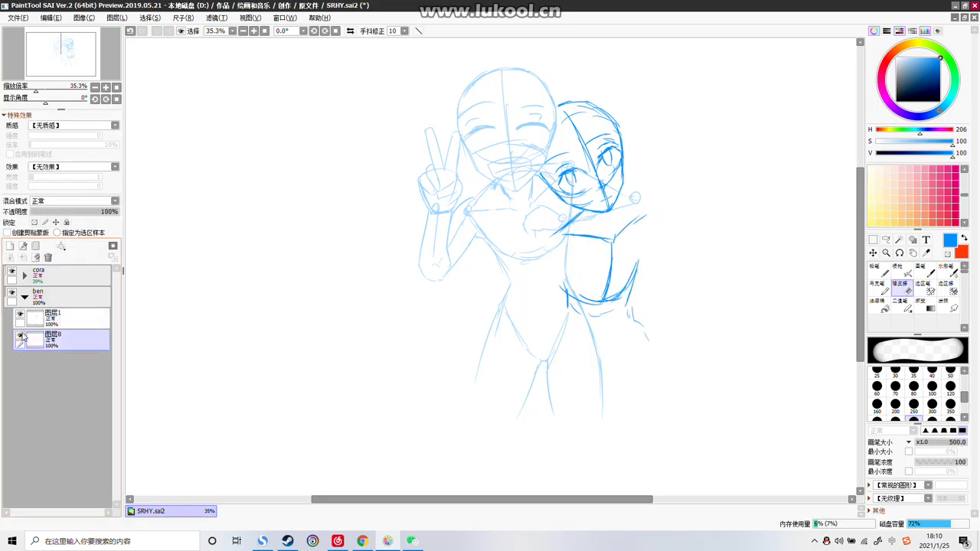
click(46, 338)
mouse_move(685, 334)
mouse_down()
mouse_move(534, 346)
mouse_move(581, 345)
mouse_move(665, 292)
mouse_move(561, 331)
mouse_move(663, 351)
mouse_up()
mouse_move(720, 330)
mouse_down()
mouse_move(630, 302)
mouse_move(662, 253)
mouse_move(601, 241)
mouse_up()
Redraw the second figure's ribcage as a rounded oval below the face on 图层8 with the size 9 pencil
key(n)
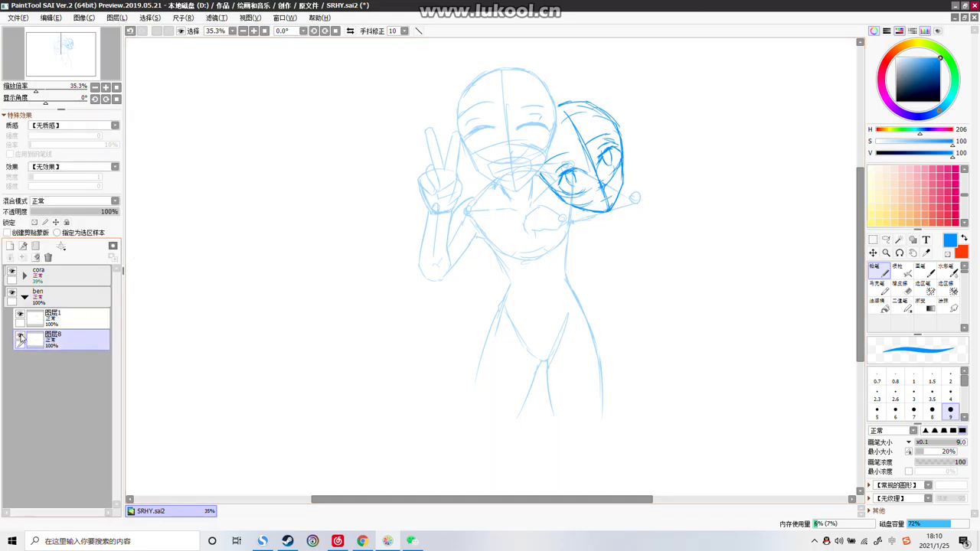
mouse_move(588, 204)
mouse_down()
mouse_move(599, 207)
mouse_move(548, 192)
mouse_move(548, 205)
mouse_move(574, 220)
mouse_move(566, 240)
mouse_up()
key(ctrl+z)
key(ctrl+z)
key(ctrl+z)
mouse_move(601, 185)
mouse_down()
mouse_move(624, 178)
mouse_move(605, 229)
mouse_up()
drag(629, 177, 615, 248)
drag(630, 196, 607, 261)
mouse_move(567, 224)
mouse_down()
mouse_move(603, 260)
mouse_move(589, 258)
mouse_move(617, 260)
mouse_up()
mouse_move(635, 207)
mouse_down()
mouse_move(632, 230)
mouse_move(629, 180)
mouse_move(629, 242)
mouse_move(597, 262)
mouse_up()
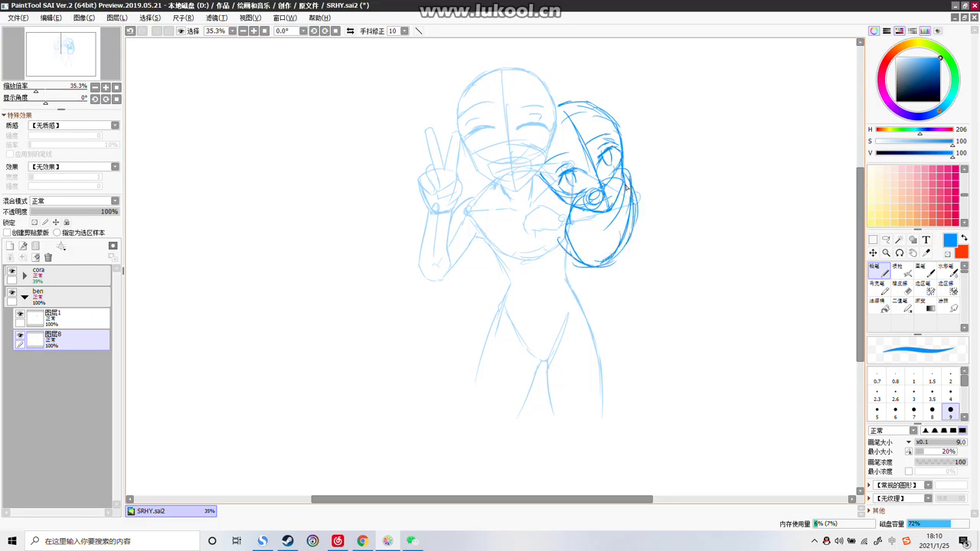
Sketch the second figure's waist sides running down from the ribcage
drag(585, 266, 578, 292)
key(ctrl+z)
key(ctrl+z)
drag(633, 206, 627, 253)
key(ctrl+z)
drag(635, 198, 622, 284)
Sketch the second figure's pelvis curves and the outer line of the thigh angled out to the right
mouse_move(631, 239)
mouse_down()
mouse_move(622, 282)
mouse_move(628, 262)
mouse_move(633, 282)
mouse_move(685, 337)
mouse_move(673, 326)
mouse_move(687, 355)
mouse_up()
key(ctrl+z)
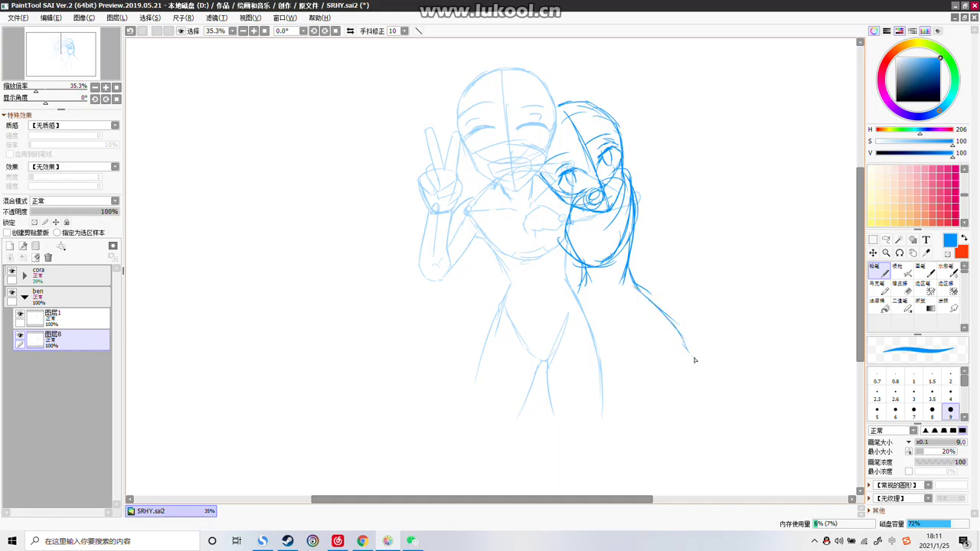
key(ctrl+z)
key(ctrl+z)
key(ctrl+z)
mouse_move(634, 236)
mouse_down()
mouse_move(636, 281)
mouse_move(635, 270)
mouse_move(687, 337)
mouse_up()
mouse_move(587, 291)
mouse_down()
mouse_move(608, 313)
mouse_move(630, 289)
mouse_move(621, 313)
mouse_move(664, 313)
mouse_move(634, 286)
mouse_move(676, 320)
mouse_move(665, 304)
mouse_move(707, 369)
mouse_up()
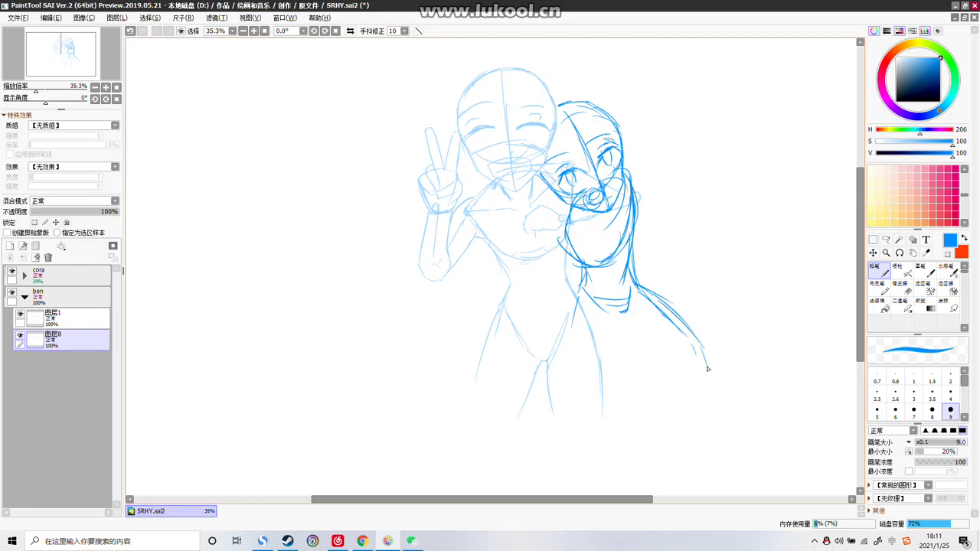
drag(628, 349, 673, 378)
drag(625, 341, 628, 394)
key(ctrl+z)
key(ctrl+z)
mouse_move(637, 337)
mouse_down()
mouse_move(680, 371)
mouse_move(678, 363)
mouse_up()
key(ctrl+z)
key(ctrl+z)
key(ctrl+z)
drag(623, 322, 666, 366)
key(ctrl+z)
Complete the second figure's outward-angled thigh with a firmer upper edge, a lower contour and a rounded knee
drag(644, 283, 687, 322)
drag(647, 294, 688, 328)
drag(693, 350, 694, 358)
key(ctrl+z)
drag(708, 370, 707, 377)
mouse_move(629, 331)
mouse_down()
mouse_move(653, 361)
mouse_move(628, 321)
mouse_move(670, 380)
mouse_move(633, 336)
mouse_move(703, 378)
mouse_up()
key(ctrl+z)
key(ctrl+z)
Sketch the second figure's straight left thigh from hip to knee and close it with a rounded end
mouse_move(621, 324)
mouse_down()
mouse_move(620, 389)
mouse_move(611, 379)
mouse_move(608, 396)
mouse_up()
drag(584, 288, 565, 359)
key(ctrl+z)
drag(583, 290, 551, 361)
drag(567, 317, 551, 363)
key(ctrl+z)
key(ctrl+z)
drag(579, 296, 565, 375)
drag(574, 315, 569, 397)
mouse_move(566, 371)
mouse_down()
mouse_move(577, 412)
mouse_move(601, 419)
mouse_up()
mouse_move(613, 376)
mouse_down()
mouse_move(605, 415)
mouse_move(591, 422)
mouse_up()
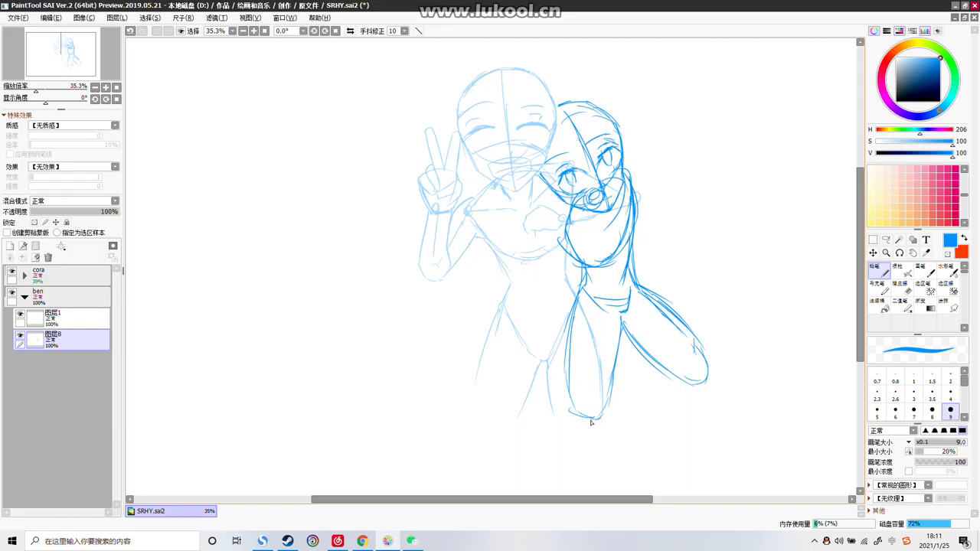
drag(567, 375, 565, 462)
drag(566, 393, 555, 465)
drag(614, 388, 620, 455)
drag(610, 410, 614, 462)
key(ctrl+z)
key(ctrl+z)
key(ctrl+z)
key(ctrl+z)
Sketch a curve under the outward-angled thigh's knee and undo the folded calf strokes below it
drag(569, 359, 570, 356)
mouse_move(680, 382)
mouse_down()
mouse_move(647, 360)
mouse_move(669, 390)
mouse_move(655, 385)
mouse_move(694, 382)
mouse_up()
drag(651, 359, 634, 367)
drag(655, 414, 676, 391)
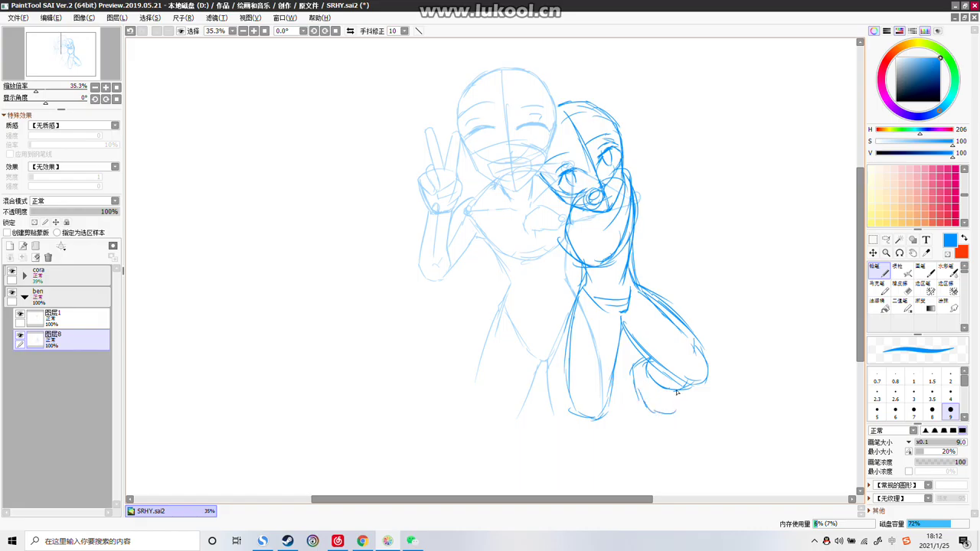
key(ctrl+z)
key(ctrl+z)
key(ctrl+z)
key(ctrl+z)
Lasso the second figure's straight thigh and rotate it slightly counterclockwise toward the other leg
click(883, 243)
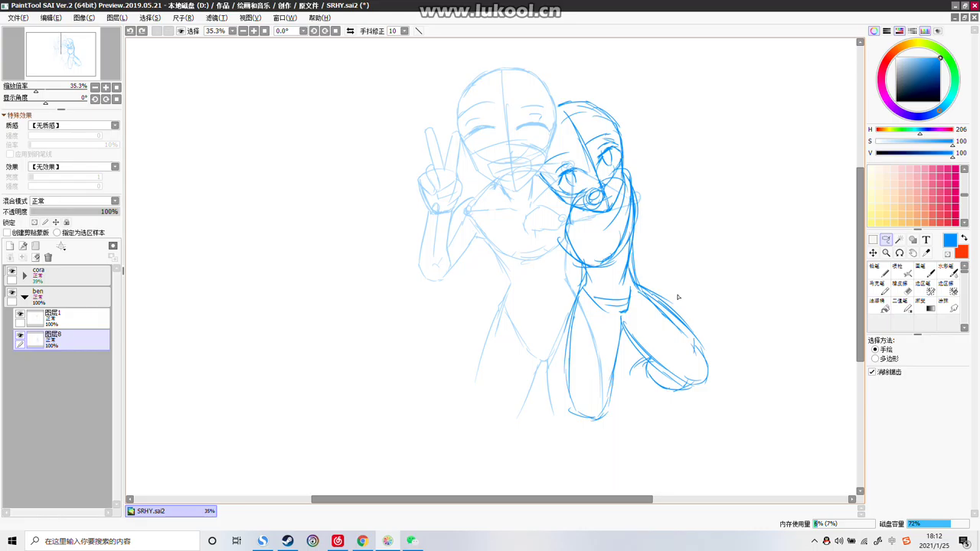
mouse_move(569, 287)
mouse_down()
mouse_move(606, 325)
mouse_move(617, 320)
mouse_move(632, 357)
mouse_move(630, 406)
mouse_move(612, 441)
mouse_move(538, 411)
mouse_move(569, 306)
mouse_up()
key(ctrl+t)
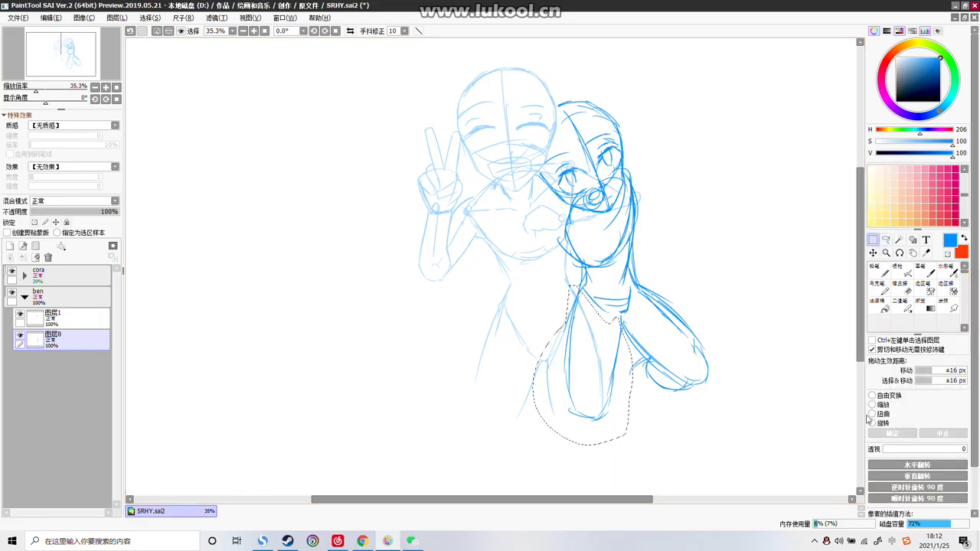
drag(568, 395, 591, 403)
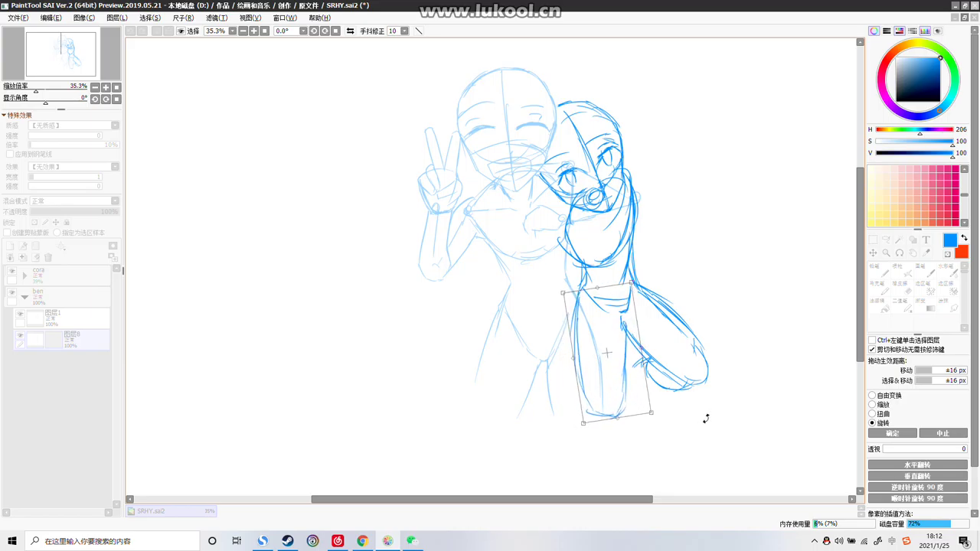
click(892, 433)
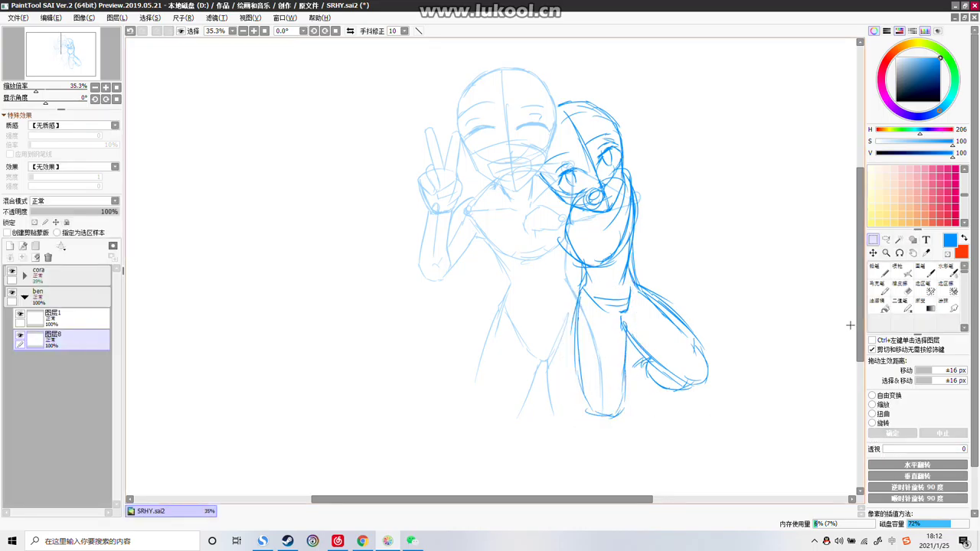
Erase the straight thigh's inner edge with a size 35 eraser, then redraw its inner and outer edges in pencil
scroll(860, 314, down, 1)
click(902, 288)
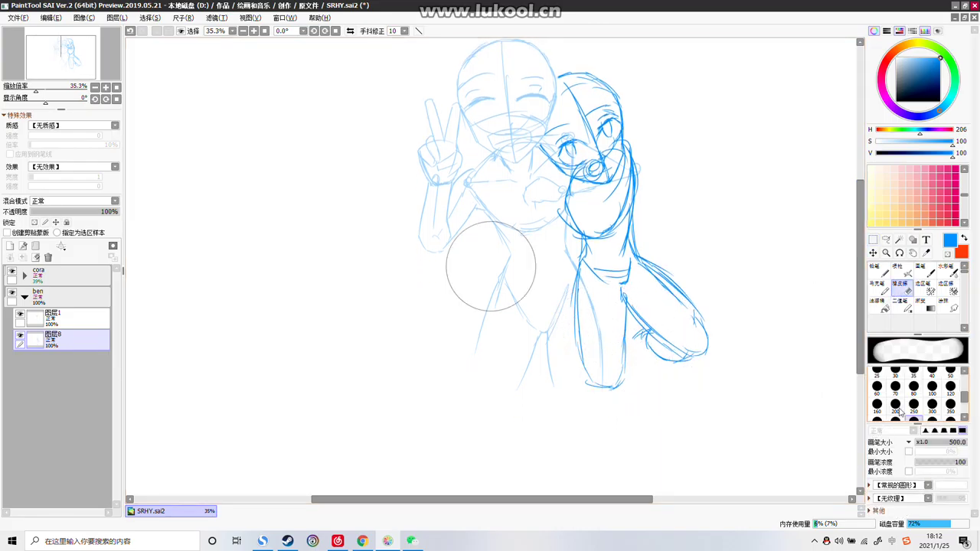
click(911, 378)
drag(625, 313, 626, 370)
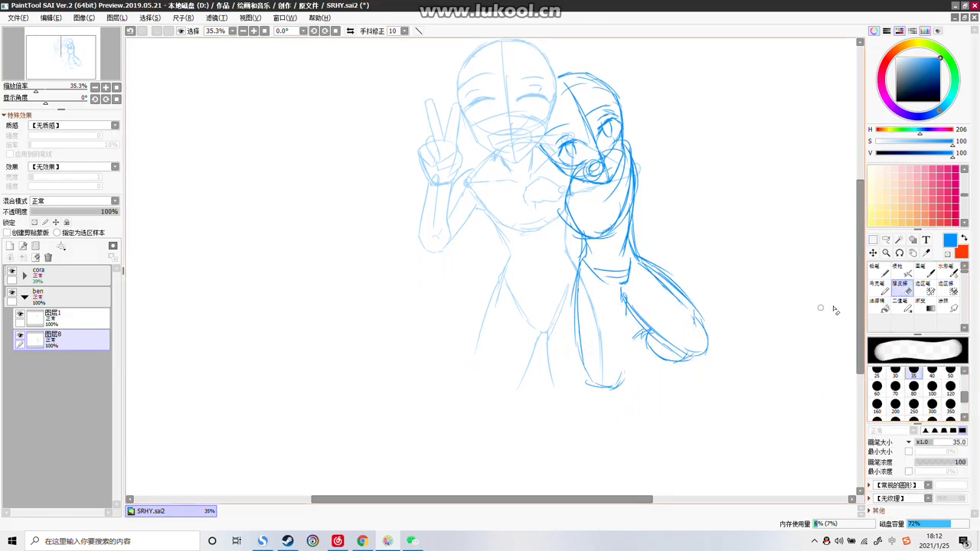
click(877, 272)
drag(626, 297, 623, 352)
drag(627, 304, 622, 382)
drag(581, 259, 573, 310)
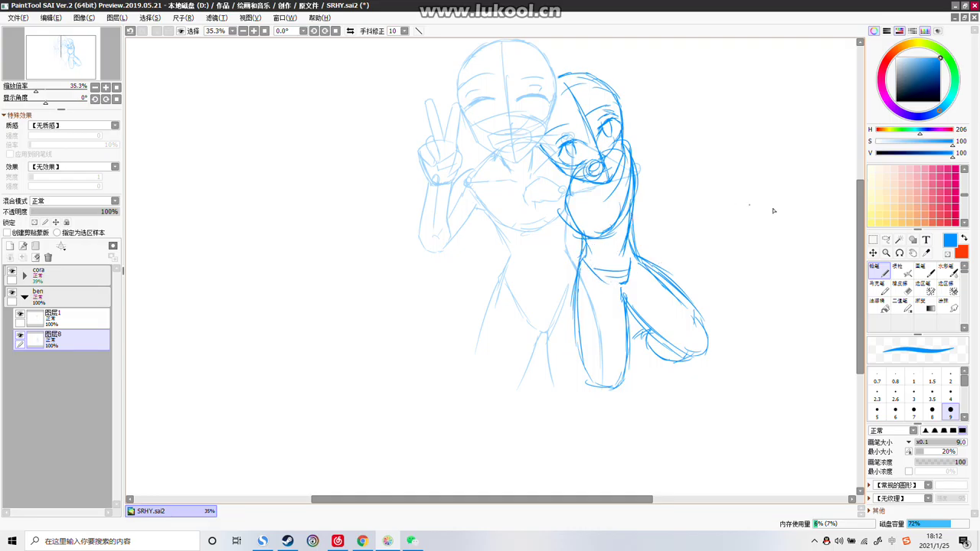
Lasso the second figure's torso and legs, scale them up slightly, and shift them to the right beneath the head
click(886, 240)
mouse_move(693, 116)
mouse_down()
mouse_move(535, 183)
mouse_move(619, 485)
mouse_move(693, 116)
mouse_up()
click(874, 240)
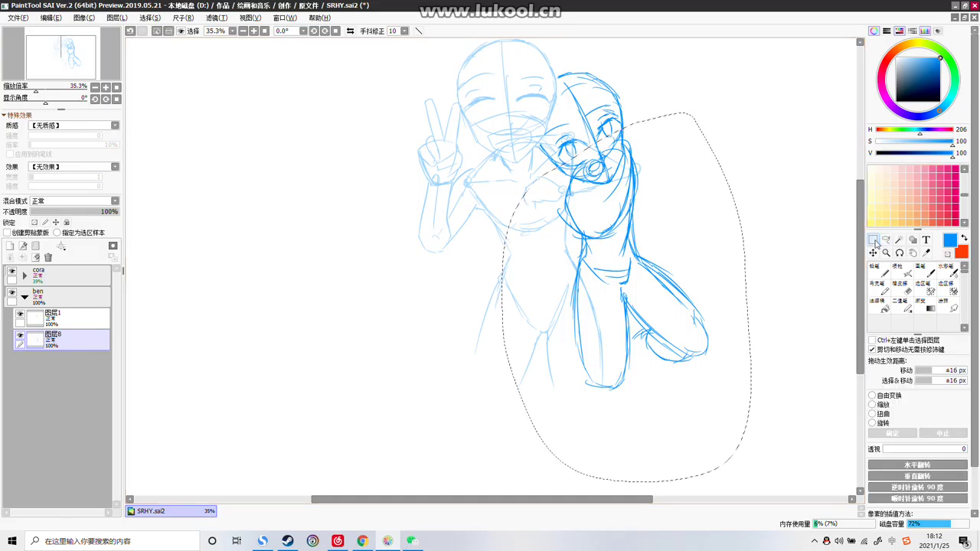
click(872, 404)
drag(714, 131, 724, 116)
drag(680, 179, 678, 191)
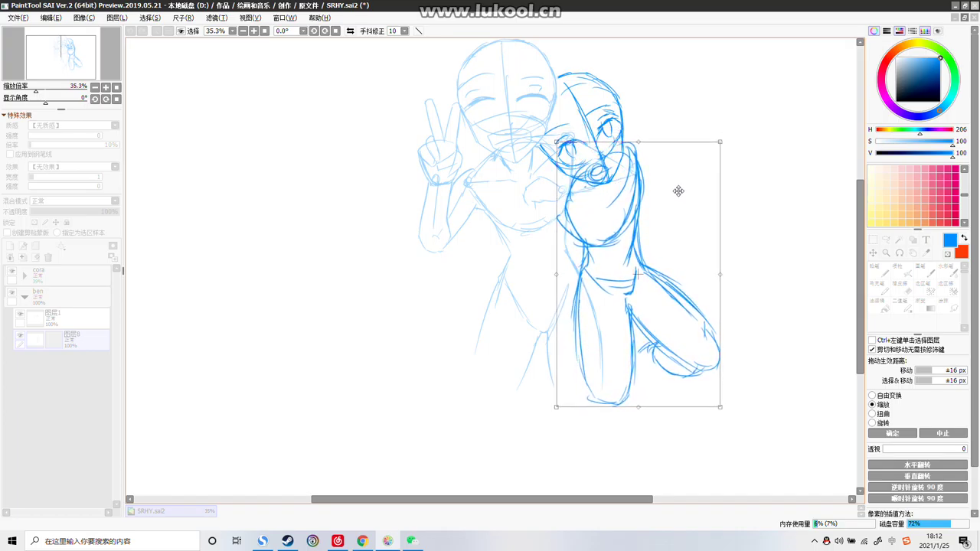
drag(556, 407, 551, 411)
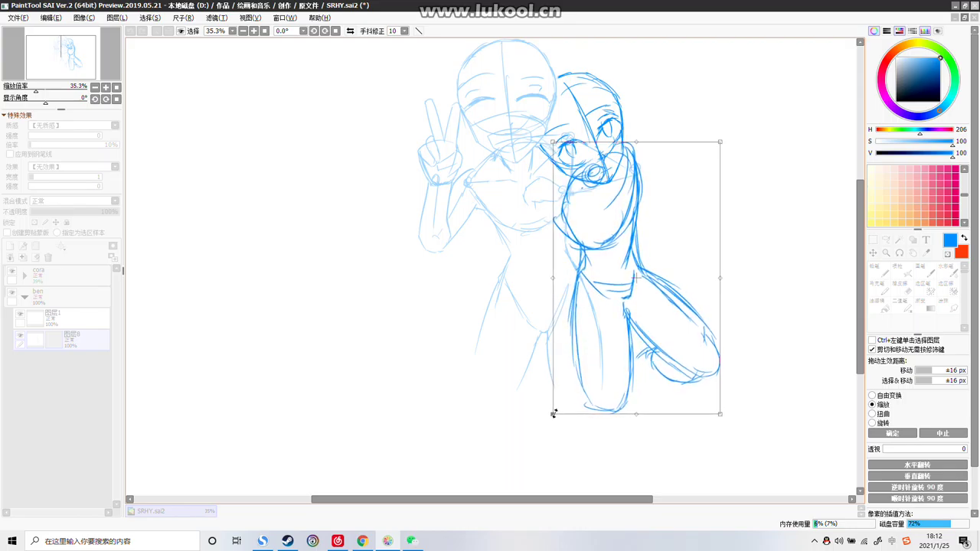
drag(608, 344, 618, 343)
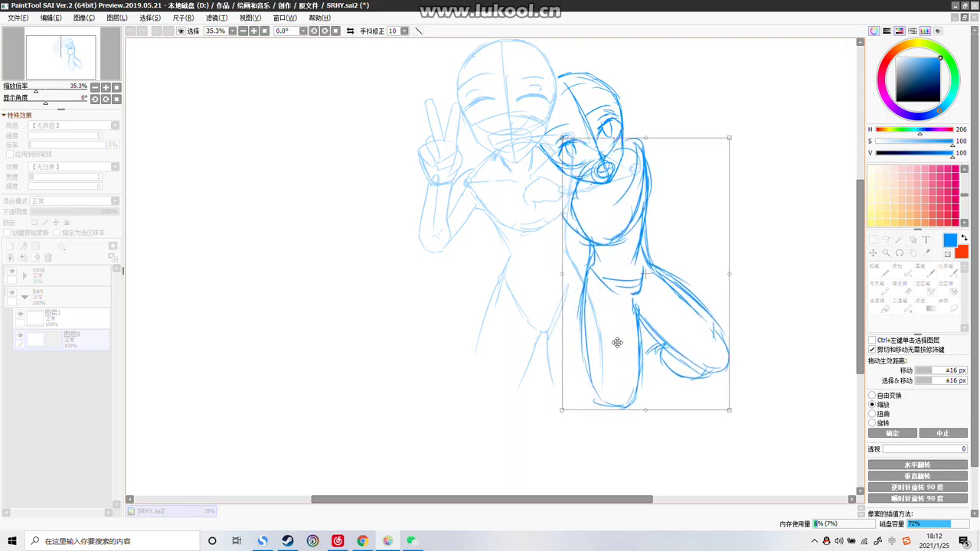
click(892, 433)
Erase the small circle and torso lines over the second figure's face, and draw a chest line and two shoulder joint circles
click(902, 286)
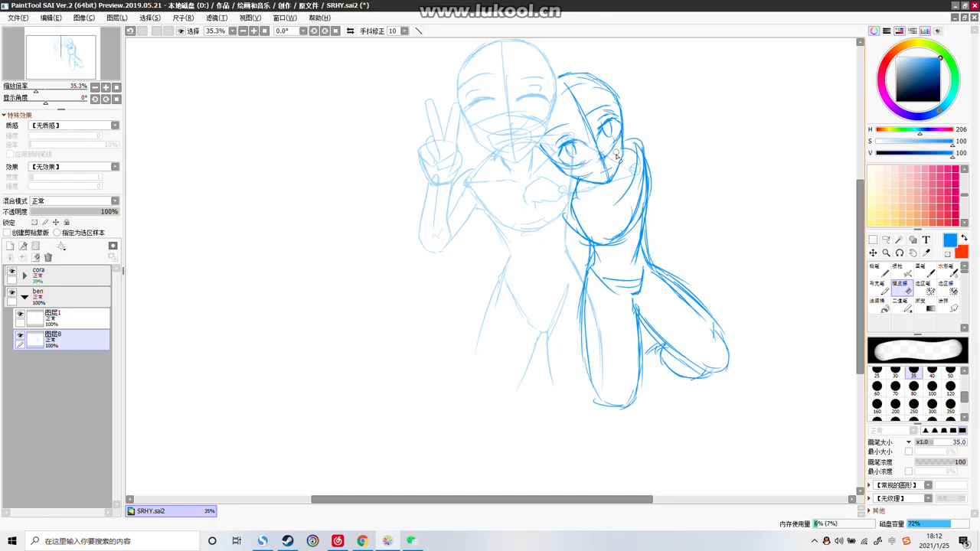
click(884, 269)
mouse_move(580, 210)
mouse_down()
mouse_move(611, 191)
mouse_move(594, 206)
mouse_move(618, 200)
mouse_move(633, 166)
mouse_up()
key(ctrl+z)
key(ctrl+z)
key(ctrl+z)
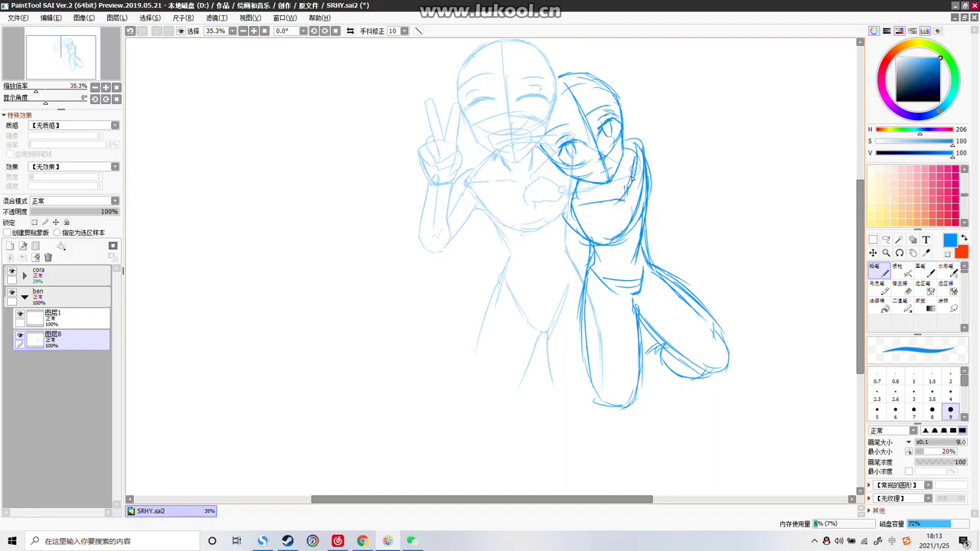
mouse_move(566, 201)
mouse_down()
mouse_move(575, 210)
mouse_move(565, 193)
mouse_up()
mouse_move(640, 141)
mouse_down()
mouse_move(635, 150)
mouse_move(639, 137)
mouse_up()
Redraw the straight thigh's outer line down to the knee and undo the strokes extending below it
drag(578, 308, 592, 396)
drag(583, 337, 593, 488)
key(ctrl+z)
key(ctrl+z)
key(ctrl+z)
key(ctrl+z)
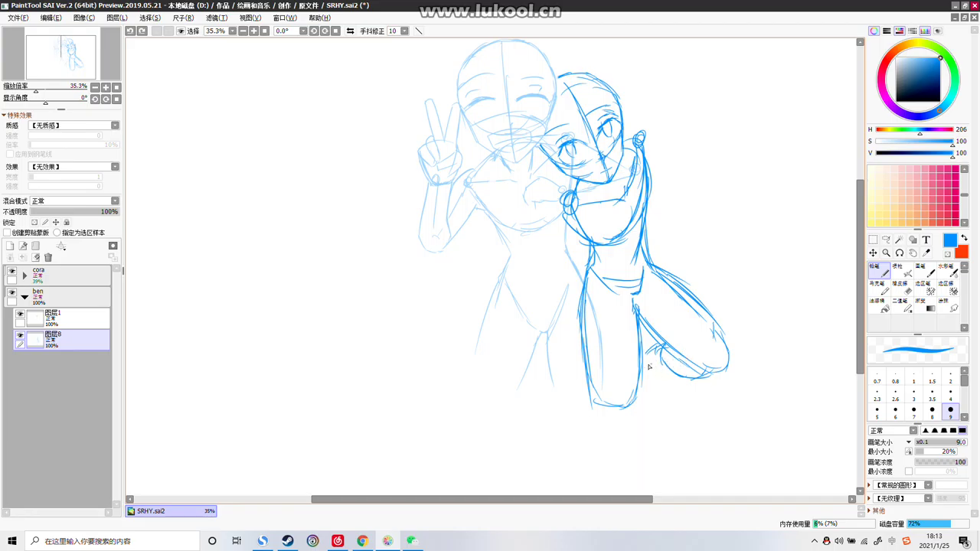
Erase the rounded knee end of the second figure's straight thigh, then extend both leg edges downward in pencil
drag(641, 360, 640, 402)
key(e)
drag(601, 402, 634, 396)
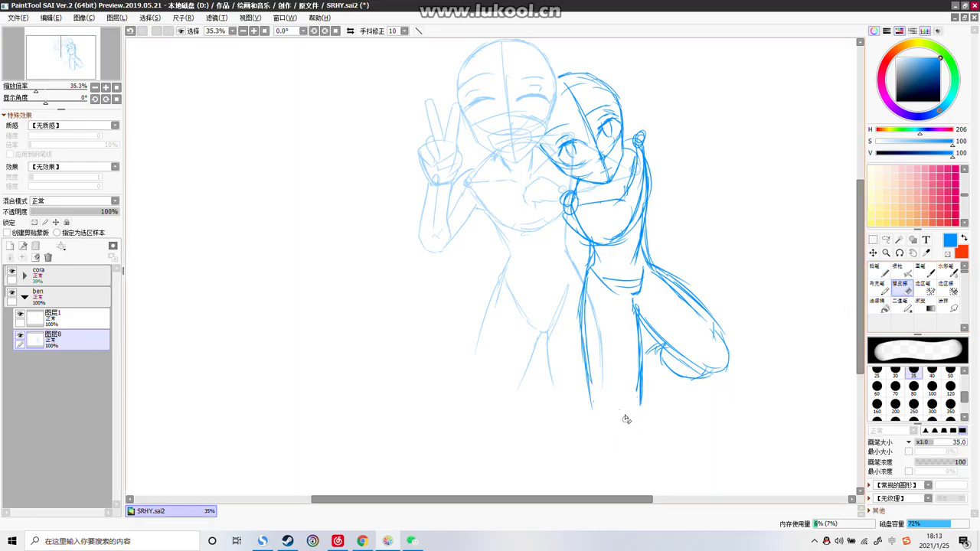
click(874, 270)
drag(590, 395, 587, 436)
drag(640, 392, 633, 439)
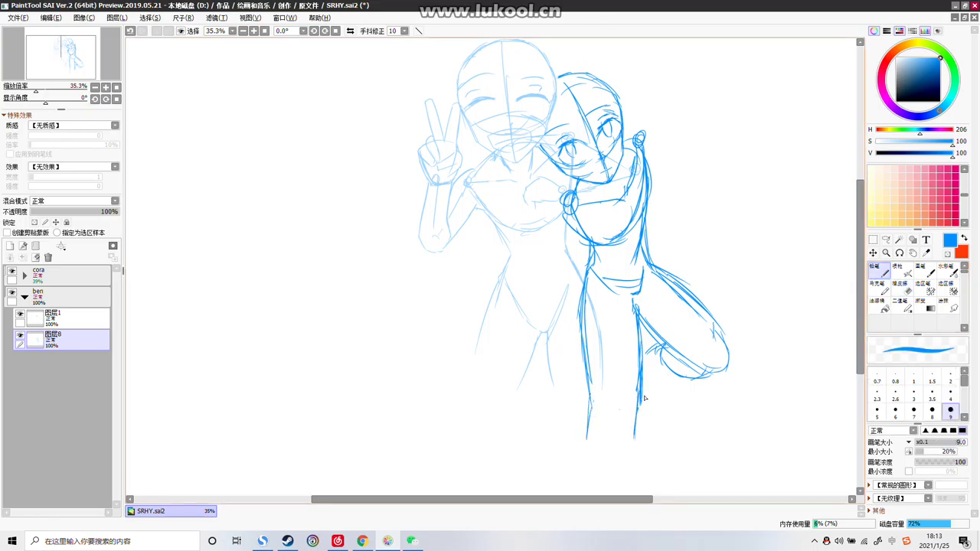
Strengthen the bent knee's outline and draw the rounded end of the folded lower leg beneath it
mouse_move(703, 307)
mouse_down()
mouse_move(731, 336)
mouse_move(708, 313)
mouse_move(731, 358)
mouse_up()
mouse_move(710, 373)
mouse_down()
mouse_move(676, 379)
mouse_move(668, 349)
mouse_move(656, 361)
mouse_move(681, 380)
mouse_move(688, 374)
mouse_move(662, 354)
mouse_move(674, 375)
mouse_move(658, 349)
mouse_move(644, 366)
mouse_move(651, 359)
mouse_move(663, 388)
mouse_move(691, 411)
mouse_up()
mouse_move(702, 376)
mouse_down()
mouse_move(711, 399)
mouse_move(697, 412)
mouse_move(688, 398)
mouse_move(694, 412)
mouse_up()
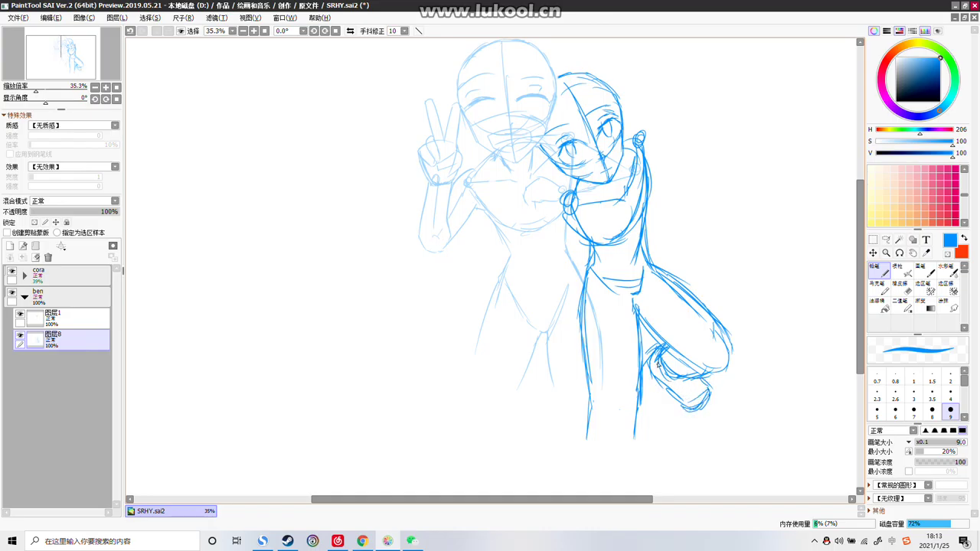
drag(655, 382, 691, 412)
drag(731, 352, 702, 375)
Redraw the second figure's outer torso edge from below the raised shoulder joint to the hip, undoing misplaced strokes
drag(642, 140, 650, 234)
key(ctrl+z)
drag(651, 190, 649, 245)
key(ctrl+z)
mouse_move(649, 200)
mouse_down()
mouse_move(648, 245)
mouse_move(675, 279)
mouse_up()
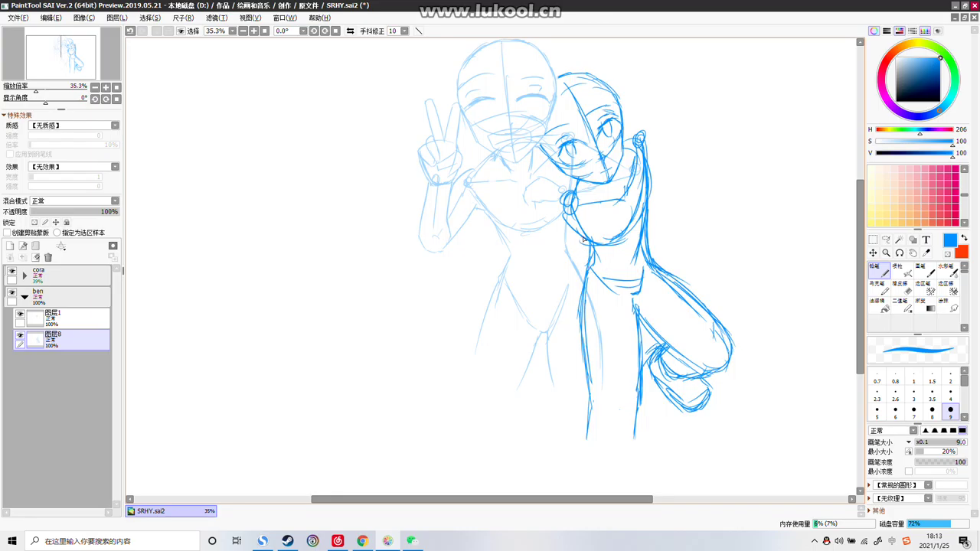
Erase the stray lines between the pelvis and the thighs, then redraw the pelvis's lower curve in pencil
mouse_move(588, 244)
mouse_down()
mouse_move(585, 275)
mouse_move(637, 274)
mouse_move(625, 286)
mouse_move(588, 281)
mouse_move(633, 274)
mouse_move(652, 251)
mouse_move(637, 304)
mouse_up()
key(ctrl+z)
key(ctrl+z)
key(ctrl+z)
key(e)
drag(643, 298, 649, 289)
click(875, 269)
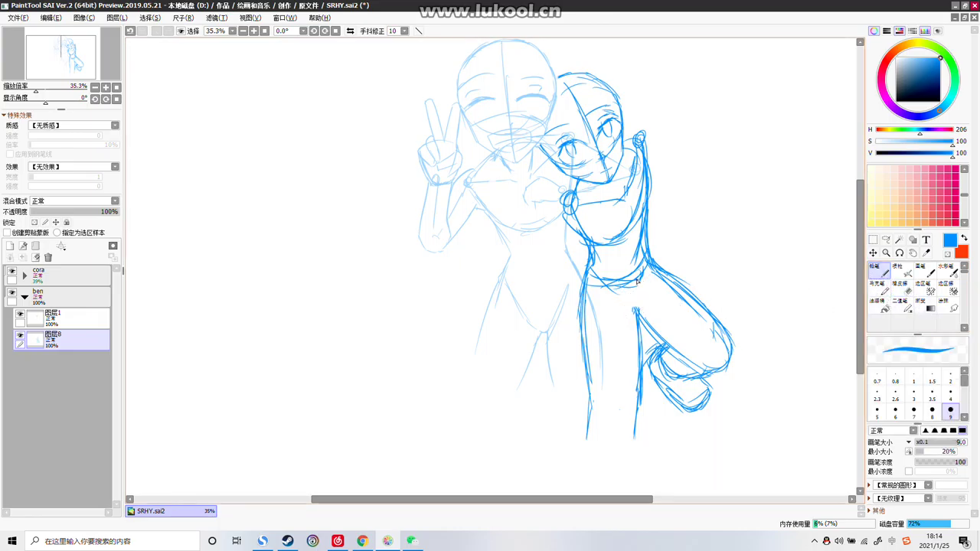
drag(570, 198, 575, 244)
drag(570, 199, 574, 239)
key(ctrl+z)
Erase the first figure's hand and arm lines across the chest and shoulder on layer 图层4 of the cora group
scroll(654, 184, down, 2)
scroll(629, 119, up, 3)
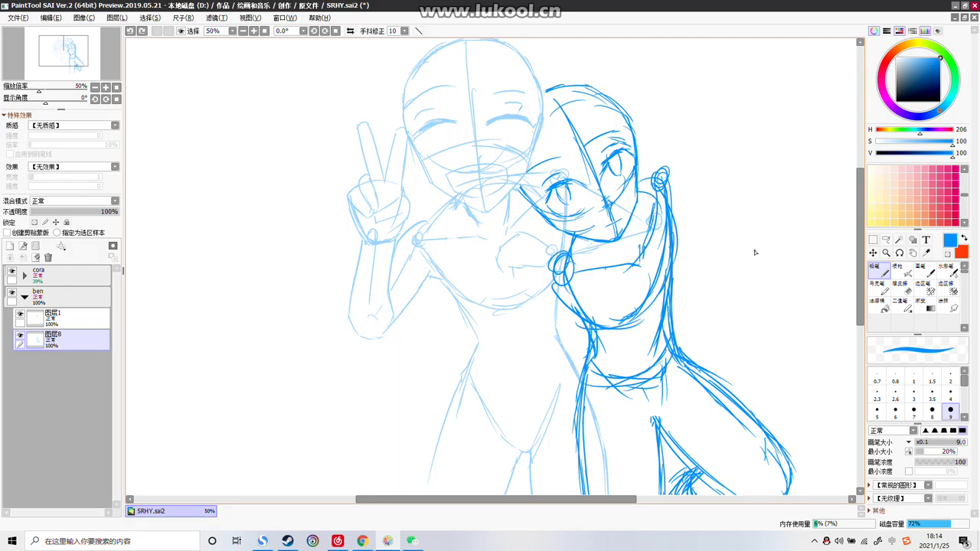
scroll(498, 325, up, 1)
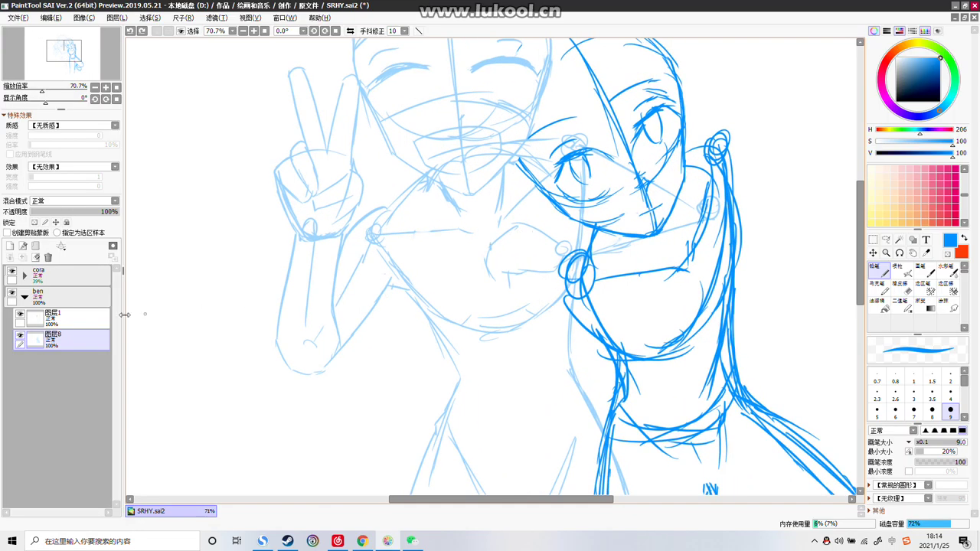
click(25, 276)
click(75, 319)
click(21, 315)
click(20, 315)
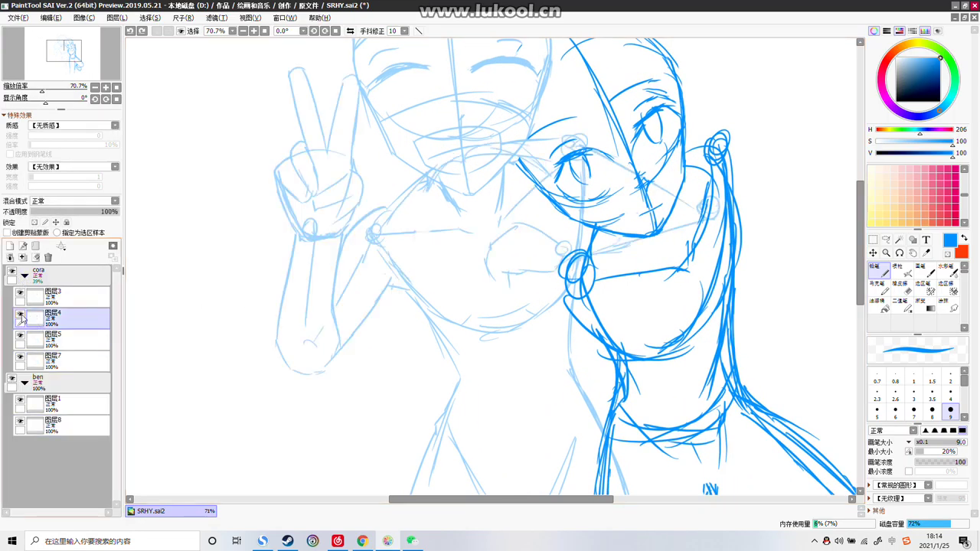
click(908, 289)
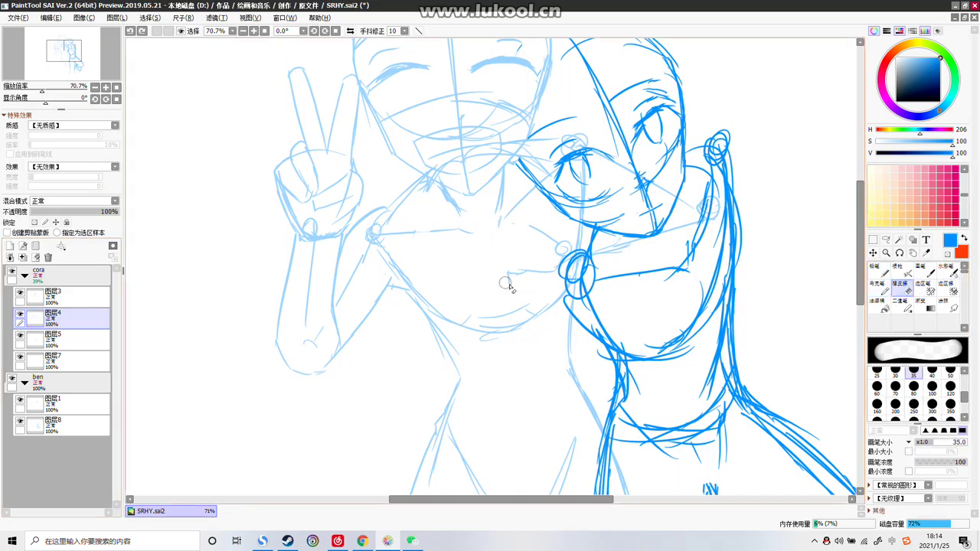
scroll(539, 237, down, 1)
scroll(574, 233, down, 1)
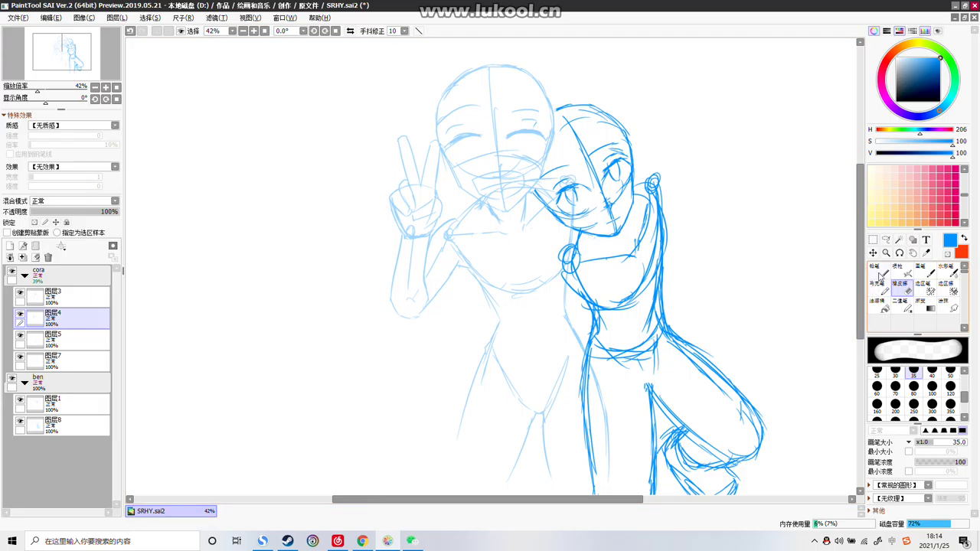
Redraw the first figure's arm reaching behind the second figure's head, with a wrist circle and hand outline, undoing misplaced strokes
key(n)
mouse_move(572, 181)
mouse_down()
mouse_move(657, 186)
mouse_move(594, 253)
mouse_up()
key(ctrl+z)
key(ctrl+z)
mouse_move(650, 194)
mouse_down()
mouse_move(583, 270)
mouse_move(542, 270)
mouse_up()
key(ctrl+z)
key(ctrl+z)
mouse_move(572, 240)
mouse_down()
mouse_move(548, 270)
mouse_move(567, 284)
mouse_move(590, 268)
mouse_up()
key(ctrl+z)
key(ctrl+z)
key(ctrl+z)
key(ctrl+z)
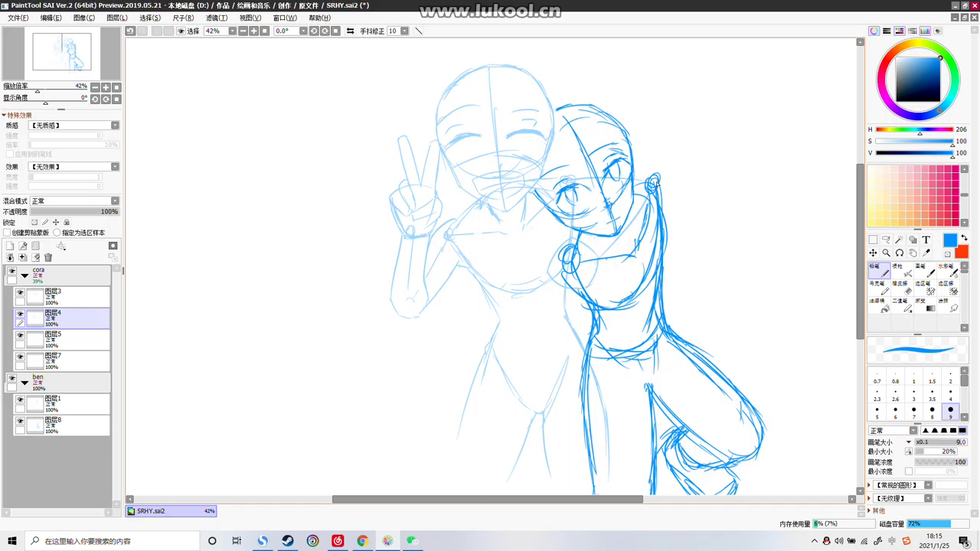
drag(599, 260, 604, 250)
Add new layers above 图层8 and 图层1 in the ben group and above 图层3 in cora, then select cora's new layer
click(43, 423)
click(20, 420)
click(20, 420)
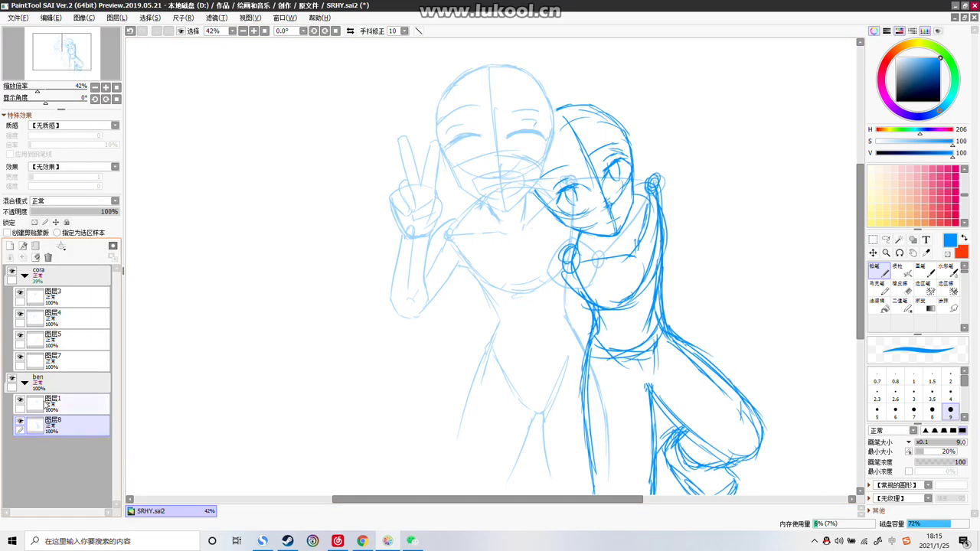
click(43, 402)
click(43, 426)
click(10, 246)
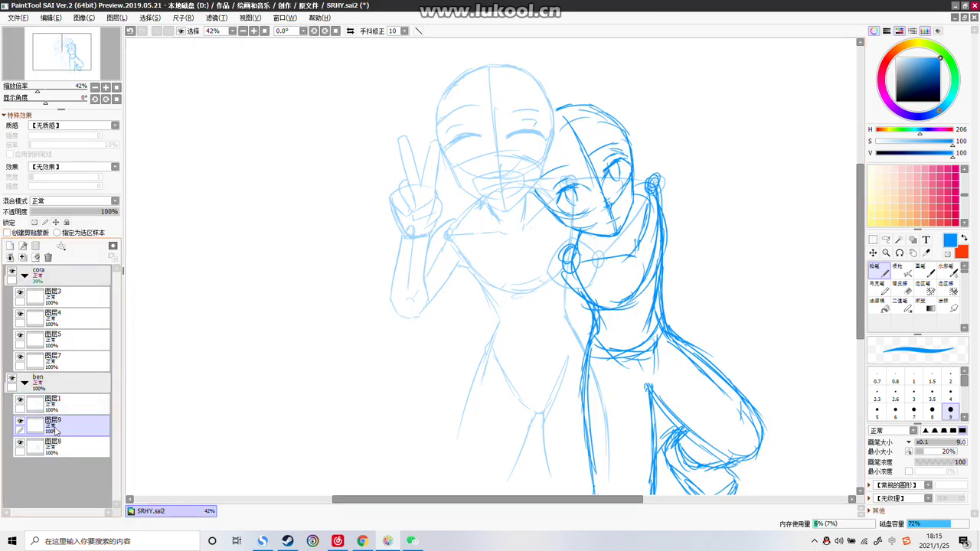
click(54, 294)
click(9, 245)
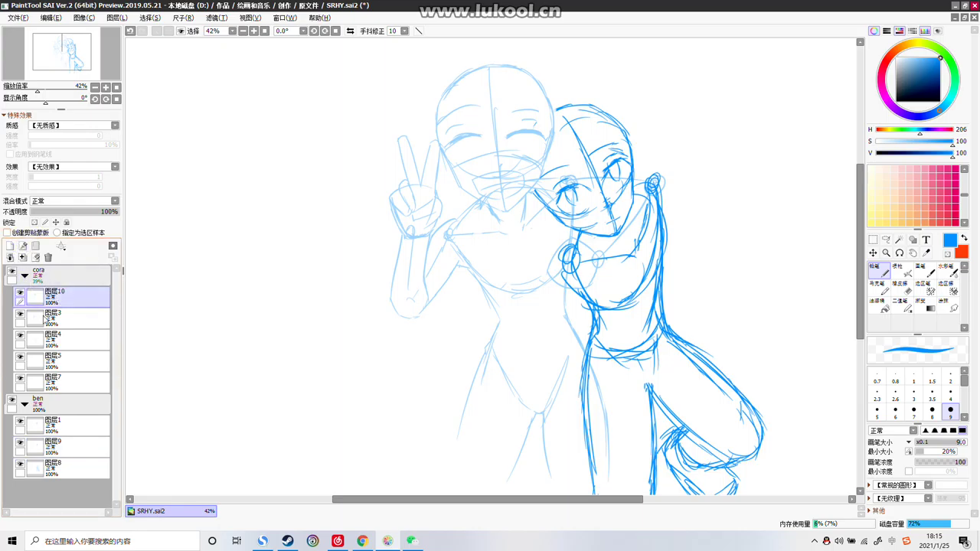
click(60, 426)
click(10, 246)
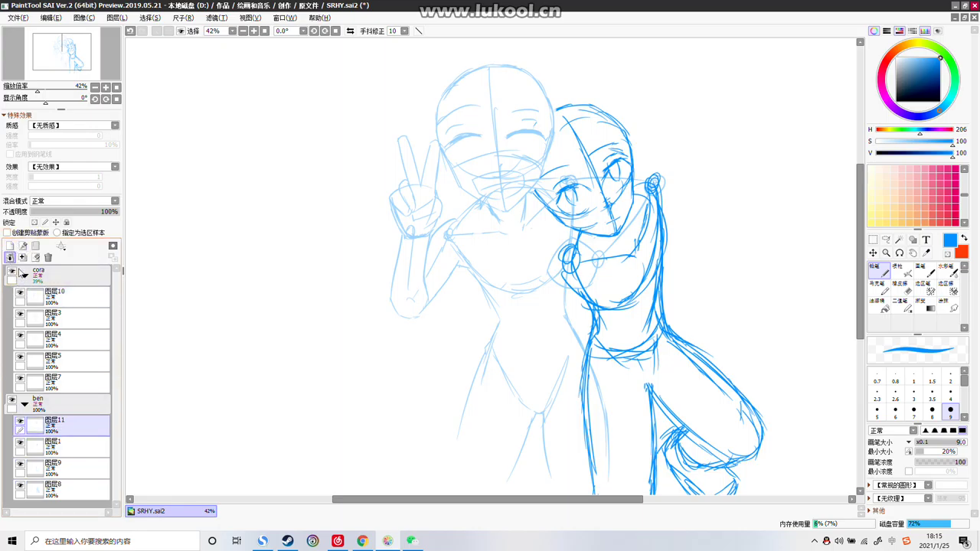
click(45, 300)
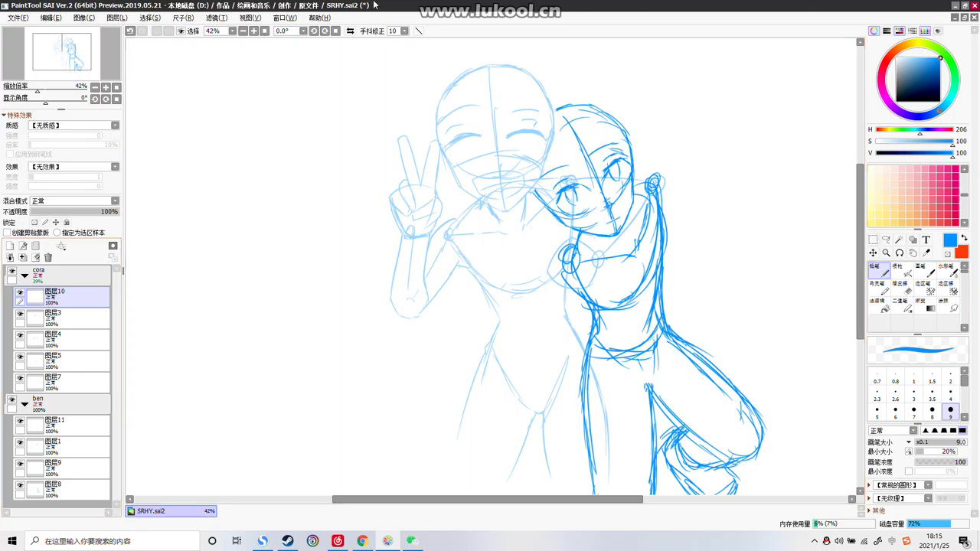
Start opening a canvas and look through the 故事 folder's sf人物设计 subfolder for character designs
click(23, 17)
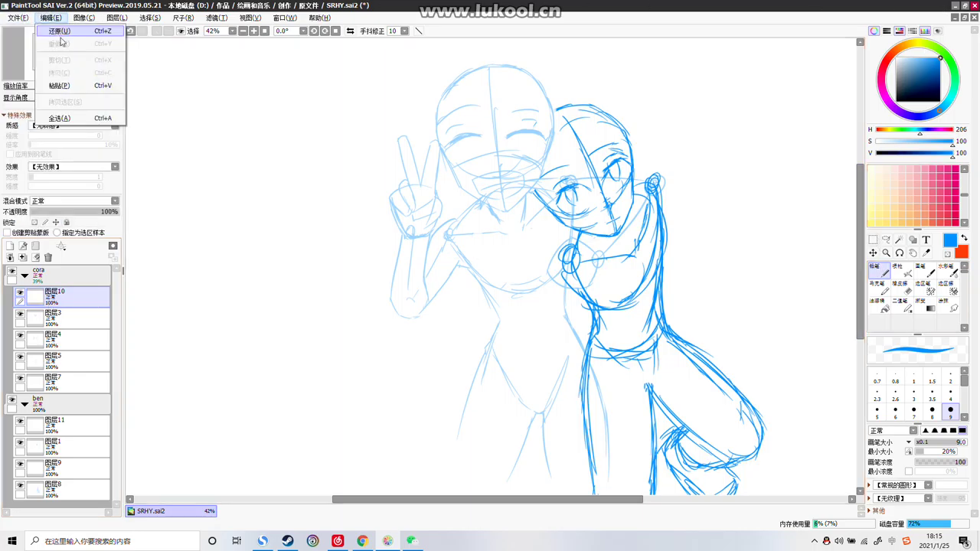
click(34, 44)
scroll(600, 220, down, 1)
scroll(584, 228, up, 3)
scroll(520, 215, down, 4)
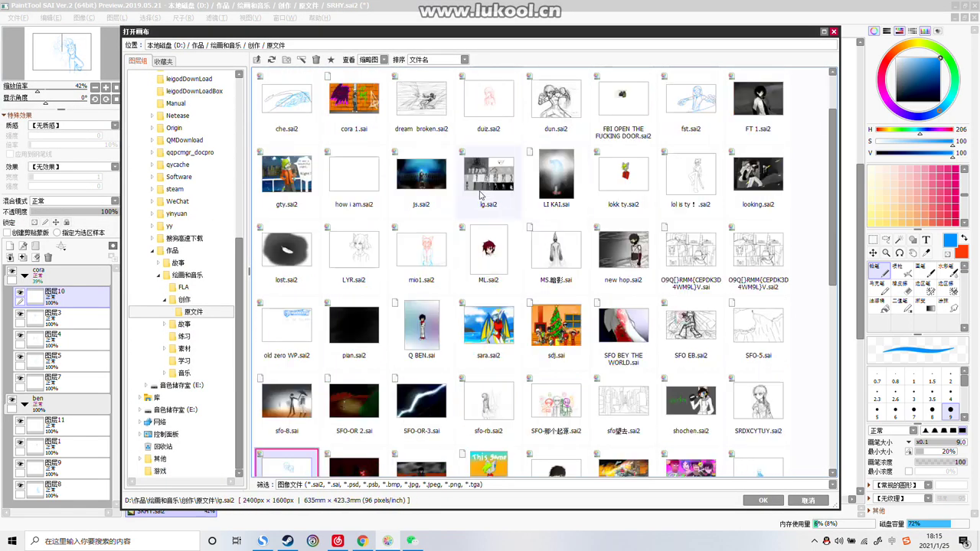
click(184, 324)
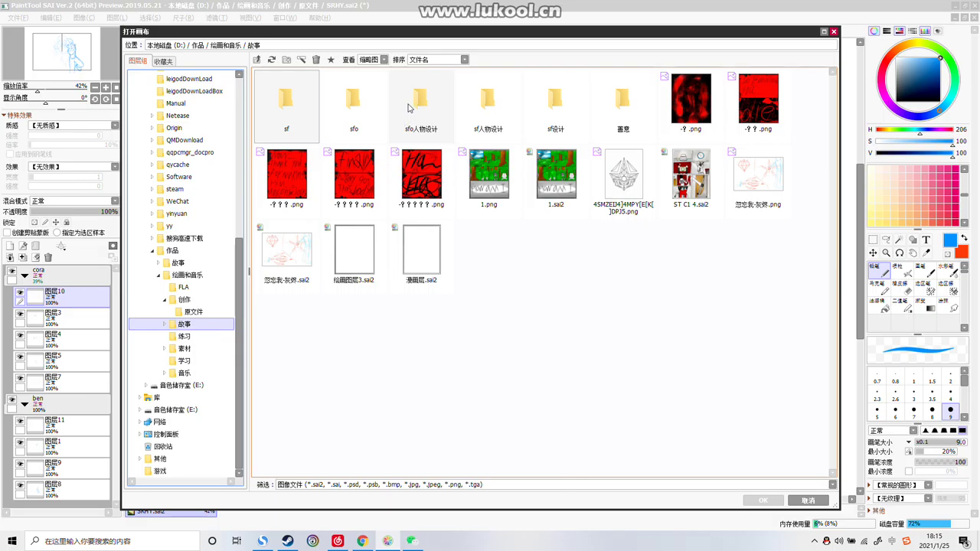
double_click(490, 103)
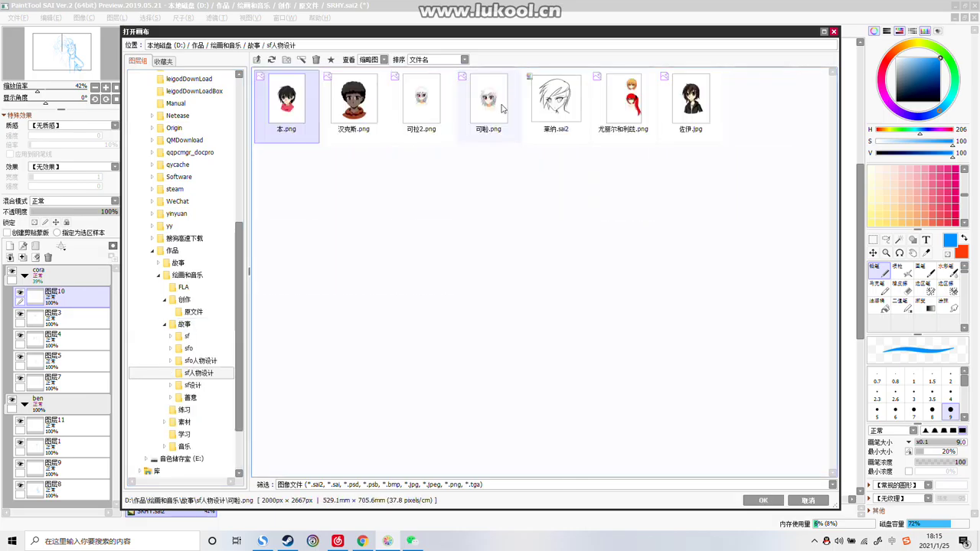
Browse the images in the 创作 folder for a reference drawing
click(187, 274)
click(199, 288)
click(203, 313)
click(198, 301)
scroll(555, 307, down, 1)
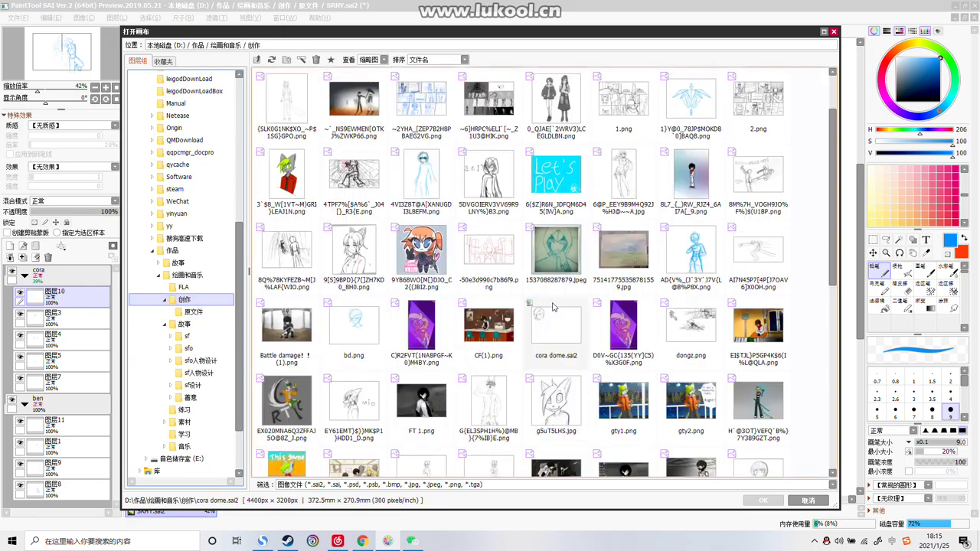
scroll(553, 307, down, 5)
scroll(684, 342, up, 2)
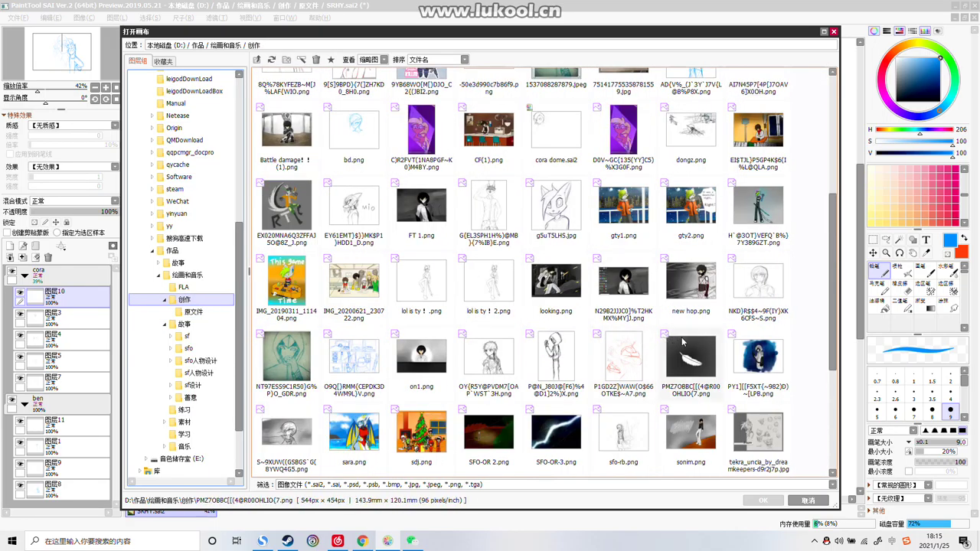
scroll(683, 340, up, 4)
scroll(676, 329, down, 8)
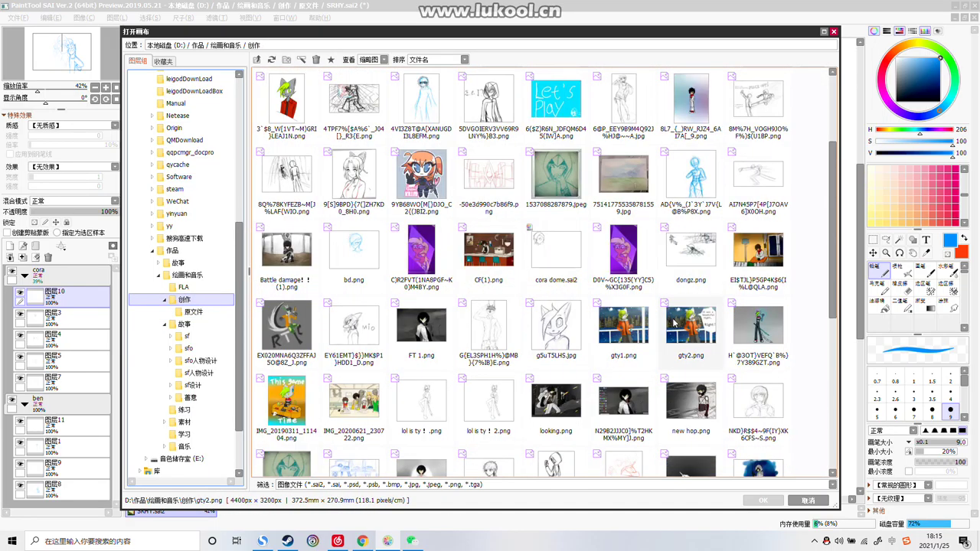
scroll(673, 321, up, 3)
scroll(670, 325, up, 4)
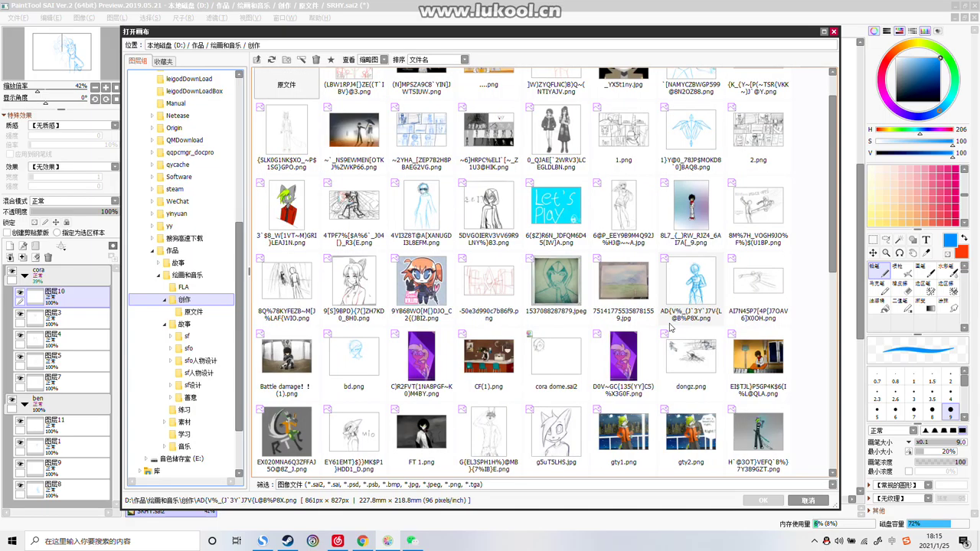
scroll(669, 331, up, 1)
scroll(669, 335, down, 9)
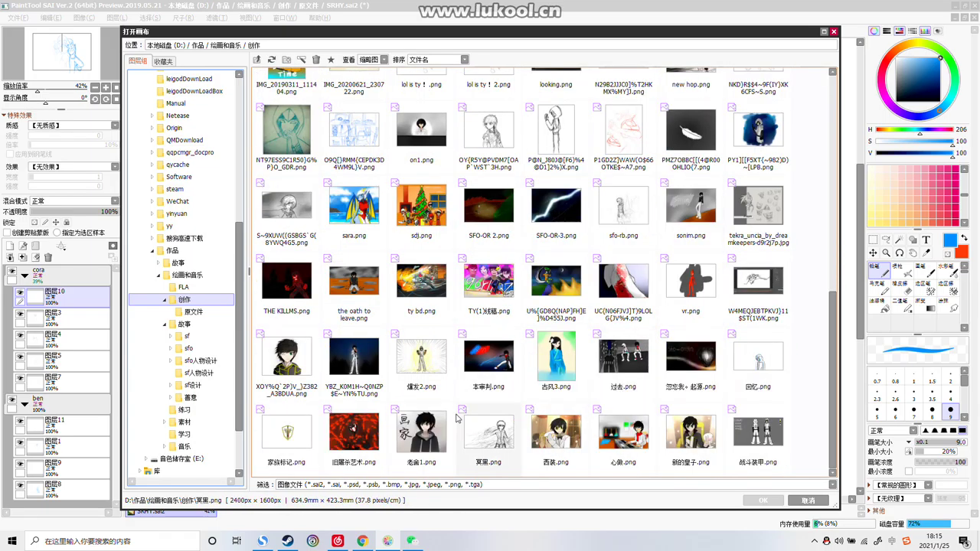
click(499, 486)
click(498, 486)
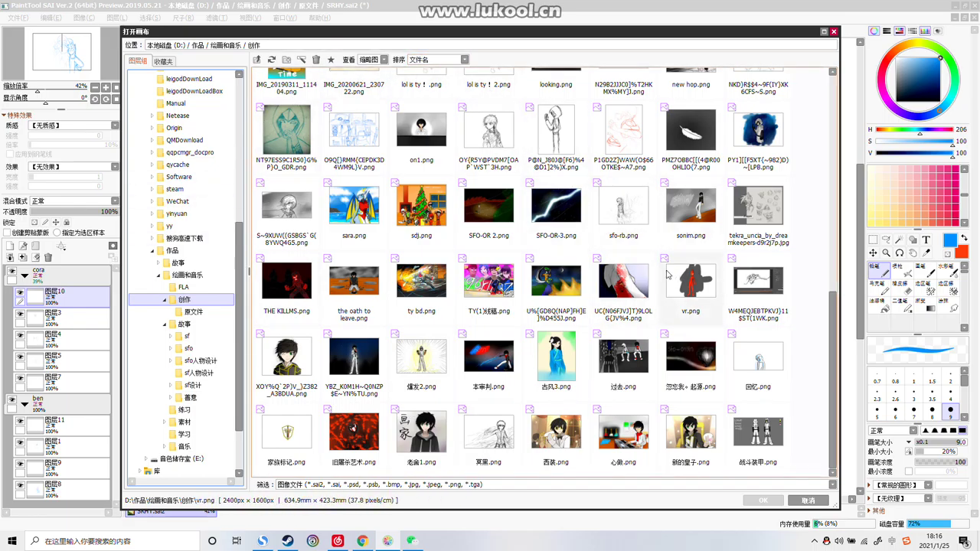
Open the reference canvas WDBZDZMHSA.sai2 from the 原文件 folder
click(220, 310)
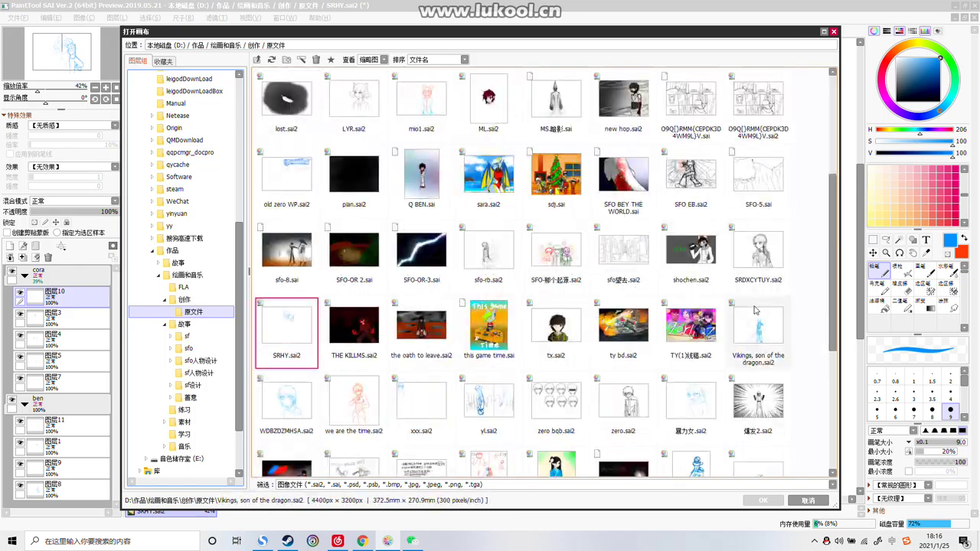
scroll(747, 306, down, 5)
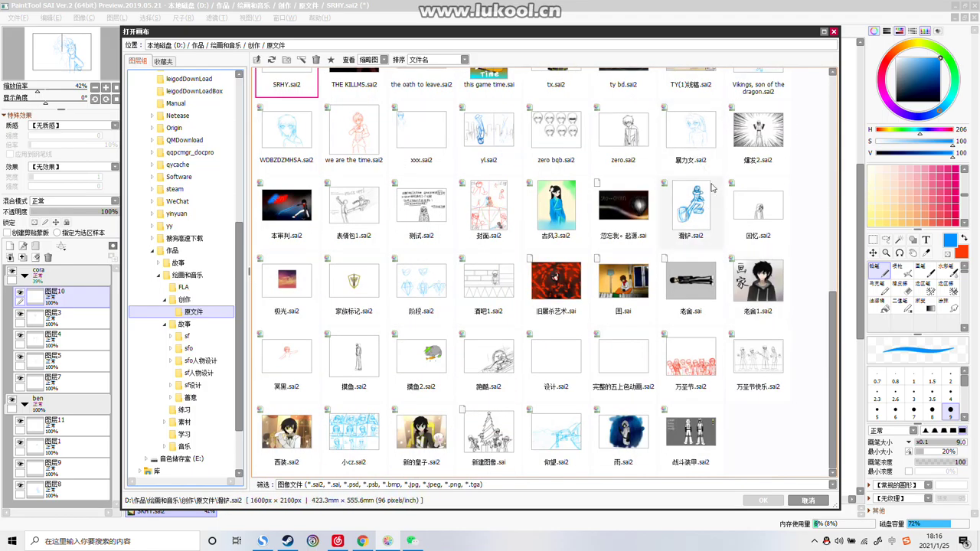
scroll(741, 258, up, 4)
scroll(744, 262, up, 1)
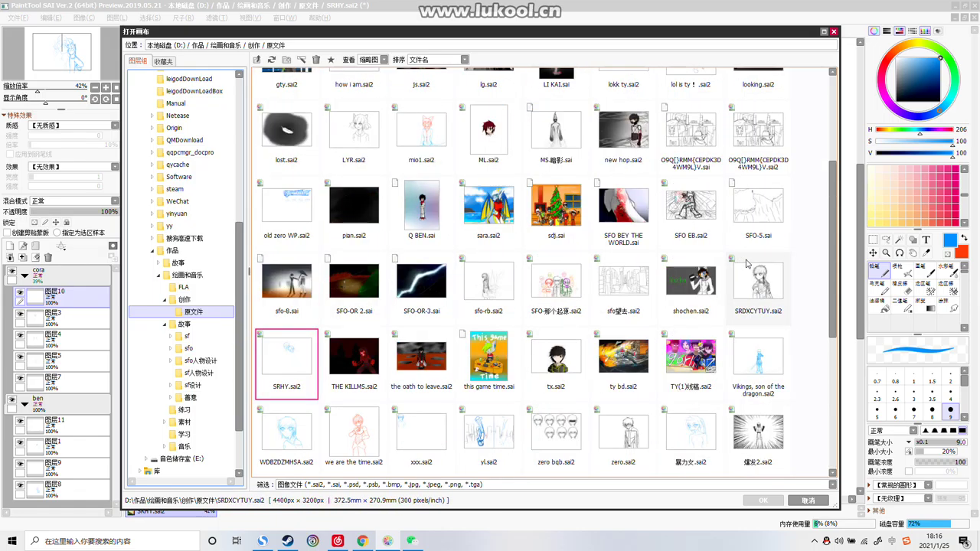
scroll(746, 263, up, 1)
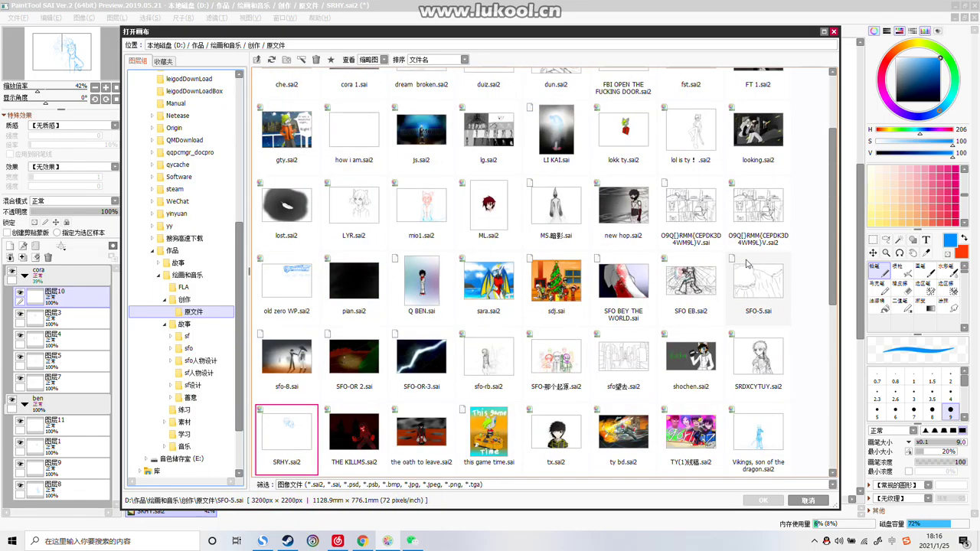
scroll(747, 263, up, 2)
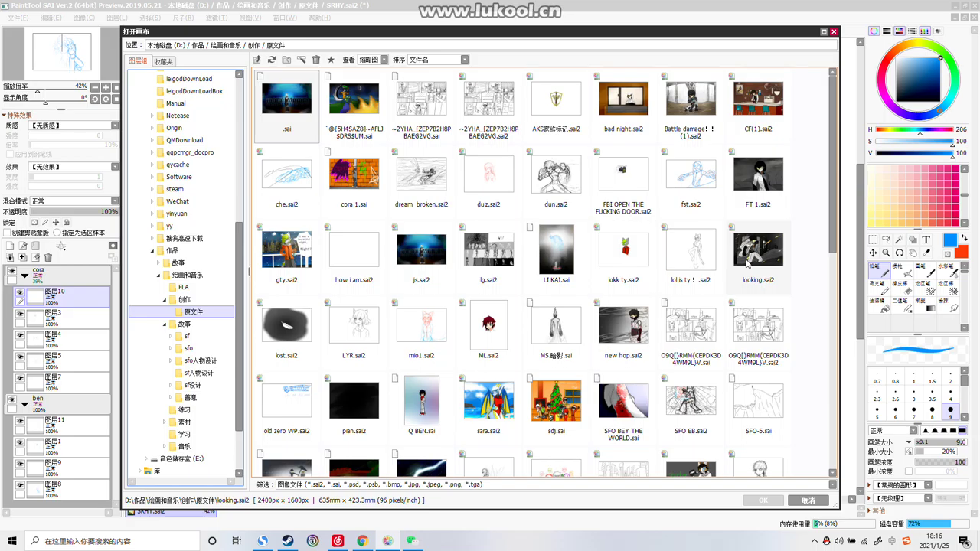
scroll(747, 263, down, 2)
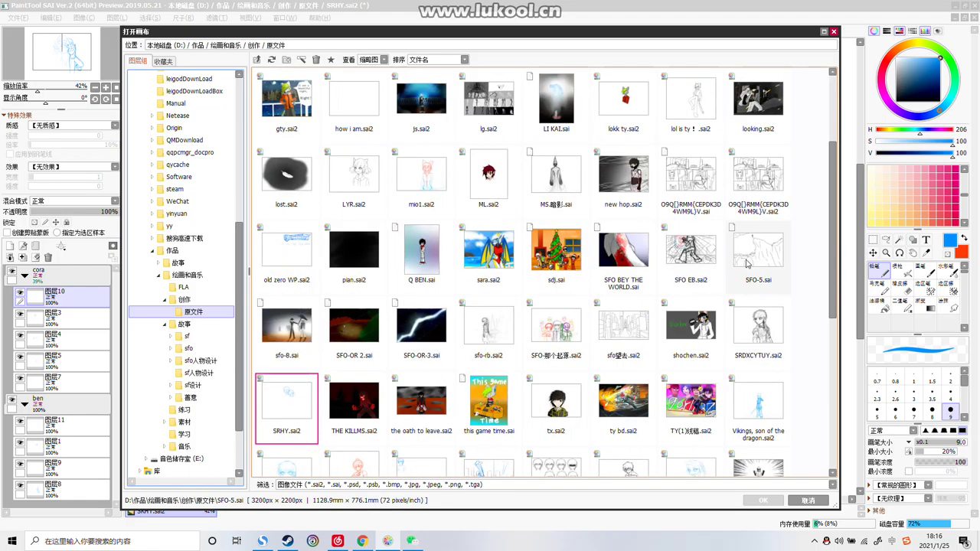
scroll(746, 263, down, 1)
double_click(289, 409)
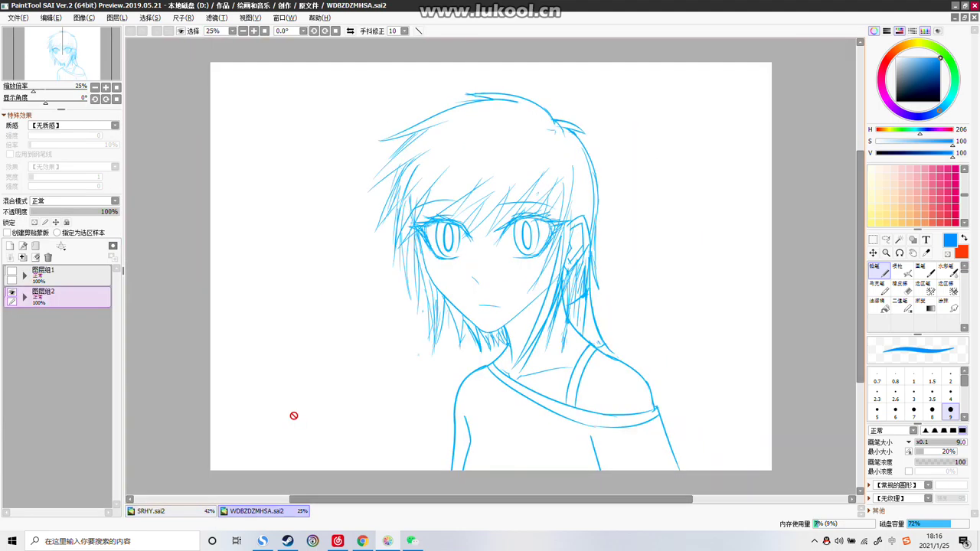
Start opening another canvas and look through the drawings in the 原文件 folder
click(14, 18)
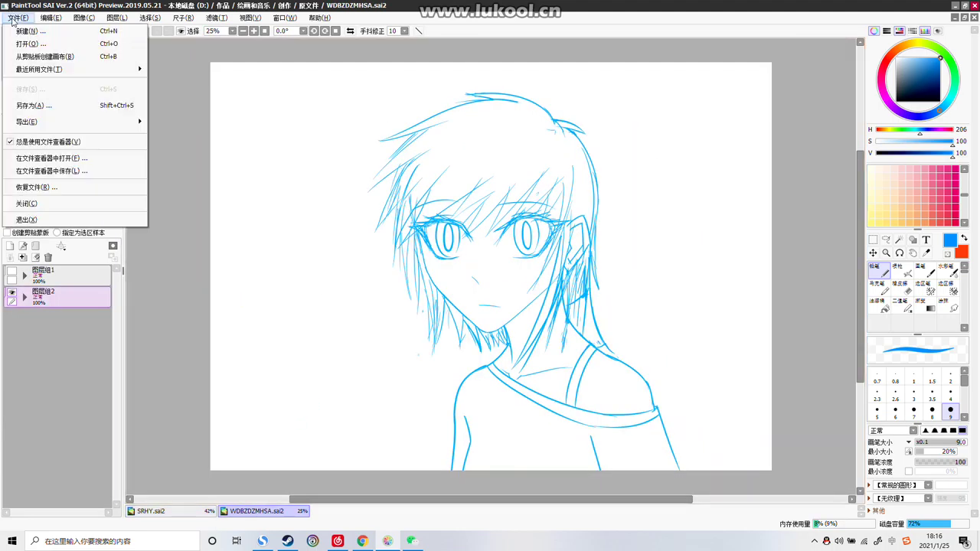
click(29, 44)
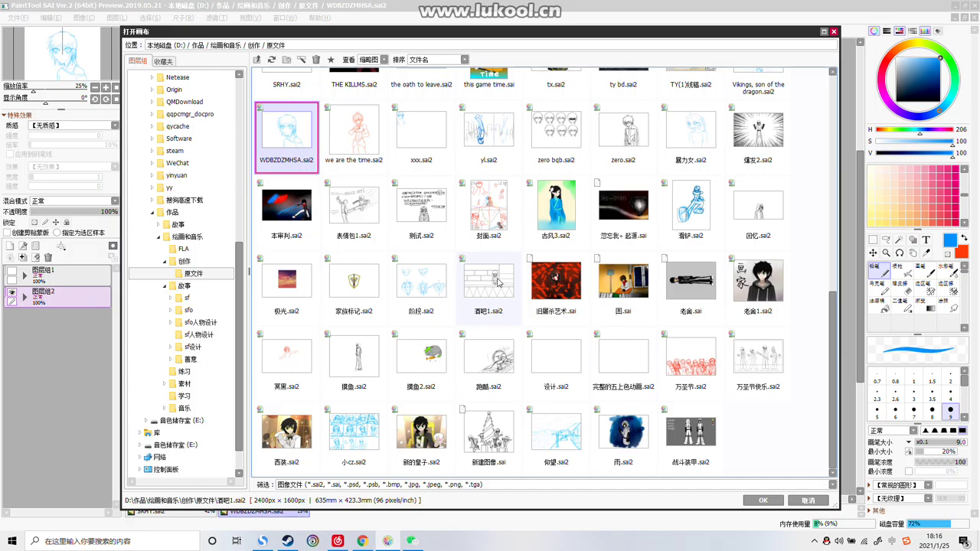
scroll(485, 281, up, 2)
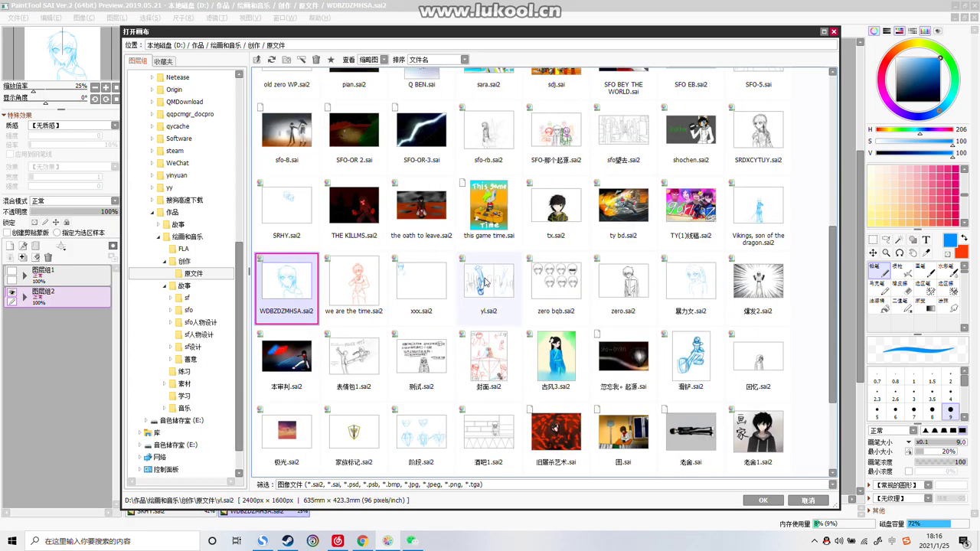
scroll(484, 282, up, 1)
scroll(485, 281, up, 1)
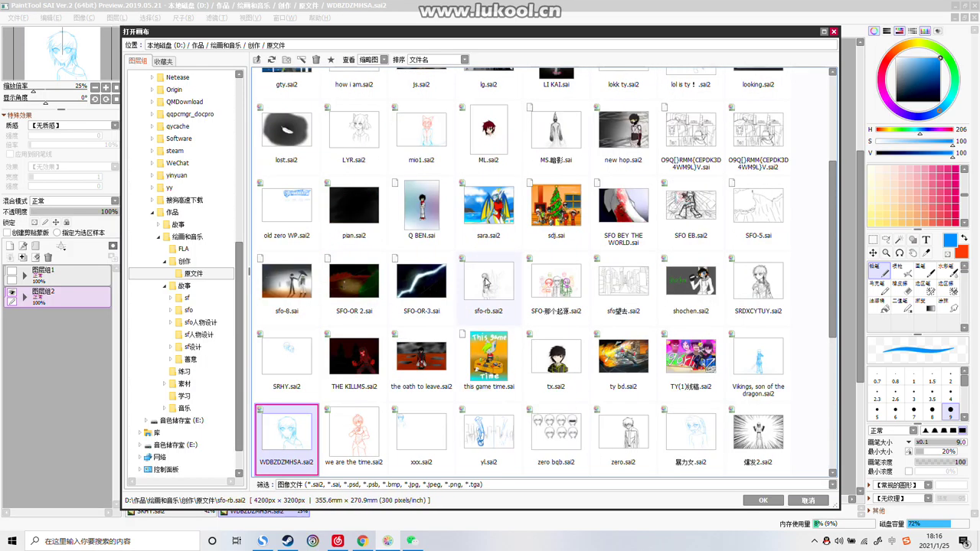
scroll(484, 285, up, 3)
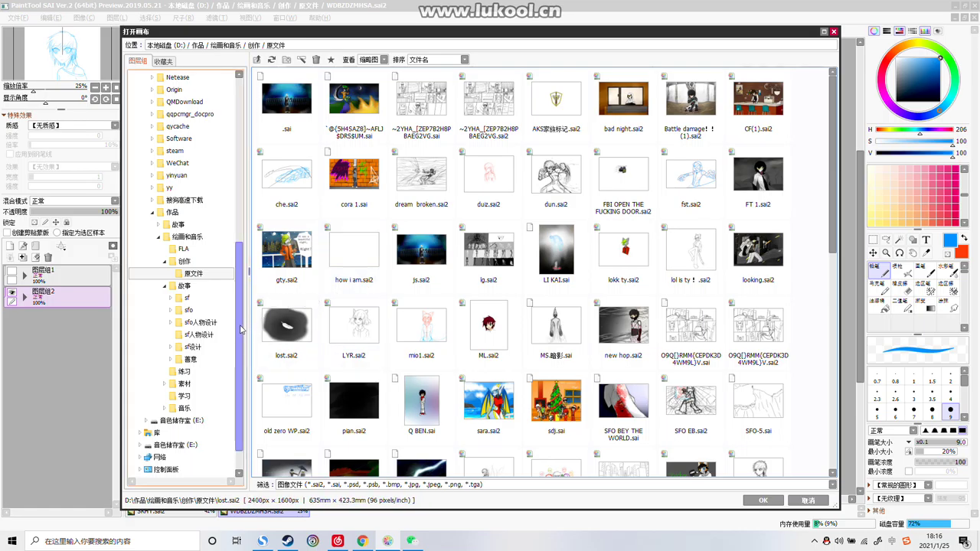
Open the comic page ST C1 13.sai2 from the sf story's 故事源文件 folder and frame the character with the red scarf
click(188, 298)
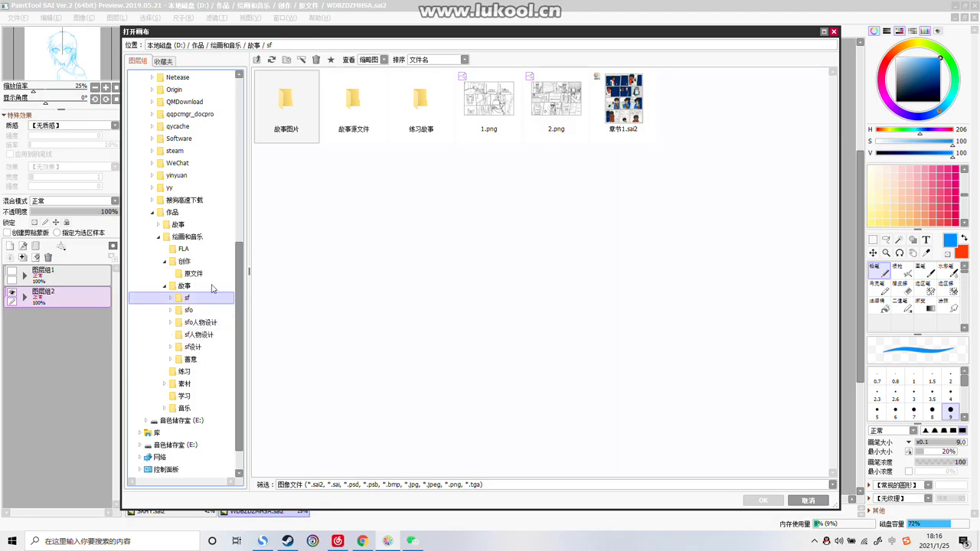
click(344, 103)
double_click(368, 114)
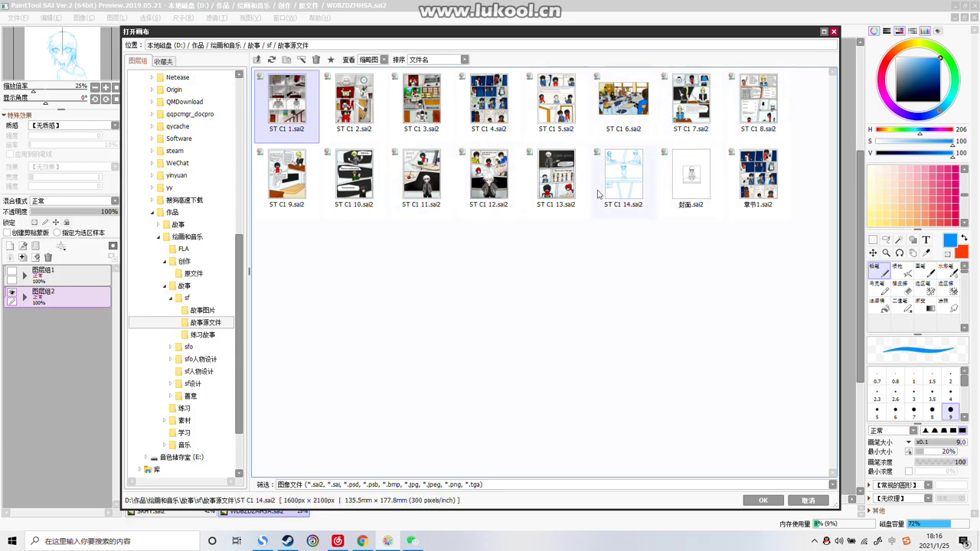
double_click(557, 183)
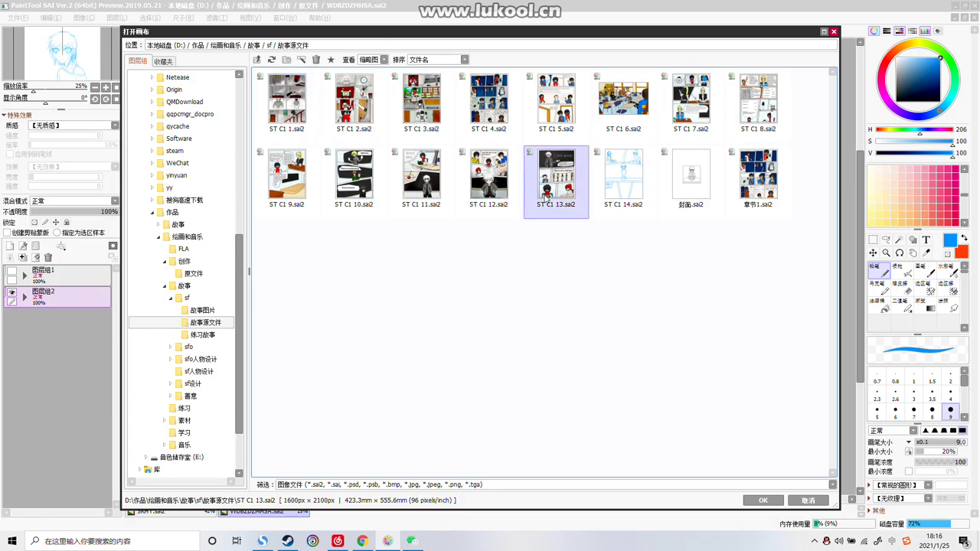
scroll(498, 316, up, 3)
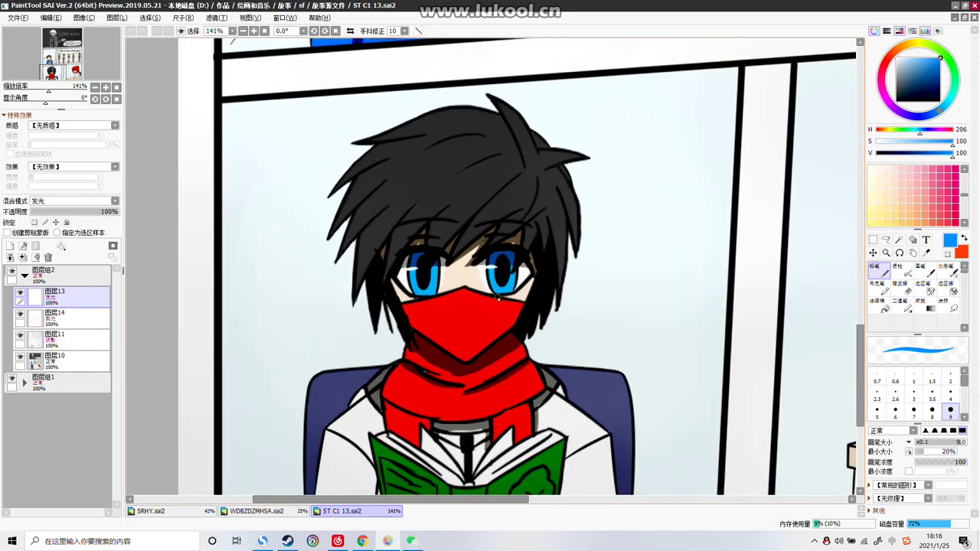
scroll(496, 316, down, 3)
scroll(427, 372, up, 2)
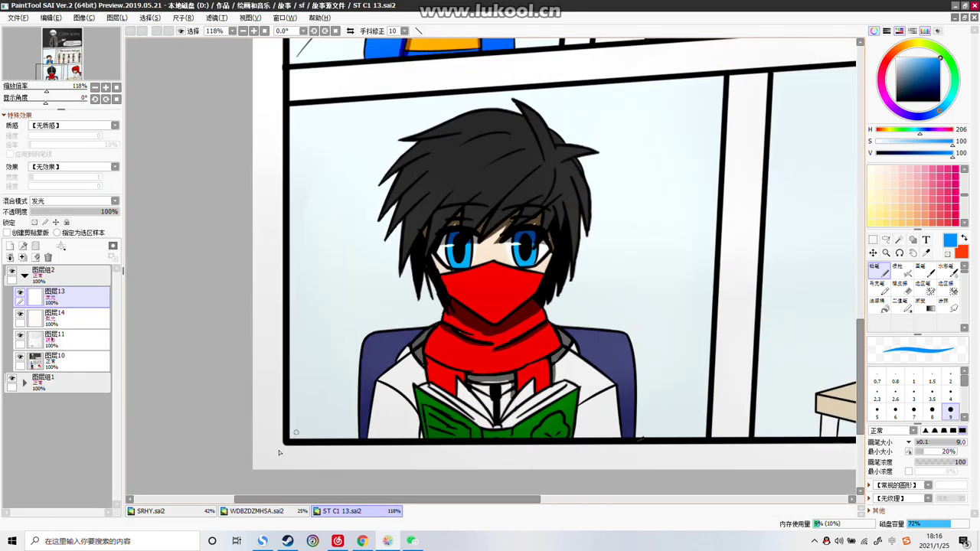
Compare the reference canvases WDBZDZMHSA.sai2 and ST C1 13.sai2 with the SRHY.sai2 sketch, and return to SRHY.sai2
click(252, 511)
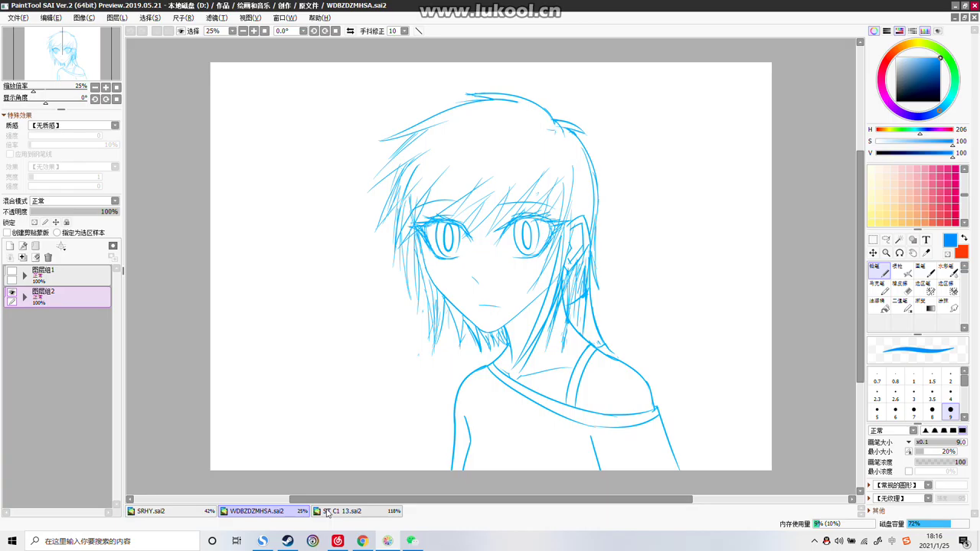
click(328, 511)
click(182, 512)
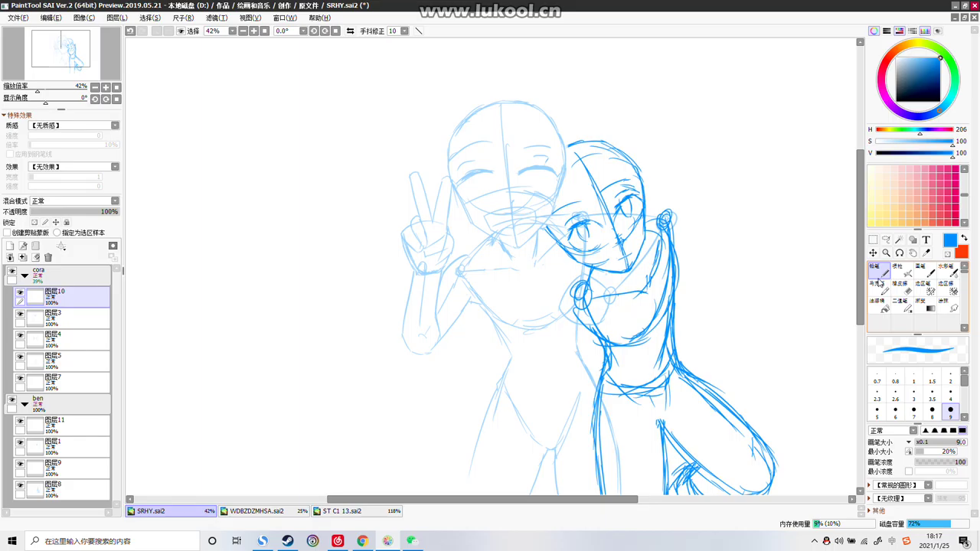
click(257, 511)
click(161, 511)
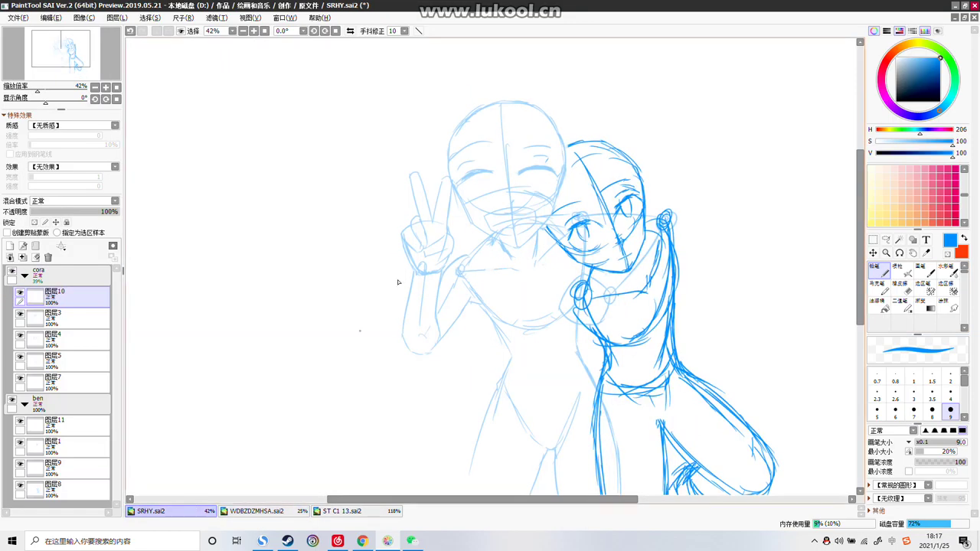
Sketch trial hair strokes and a small tuft at the crown of the cora character's head on 图层10
key(ctrl+a)
key(ctrl+z)
mouse_move(503, 95)
mouse_down()
mouse_move(528, 105)
mouse_move(502, 89)
mouse_up()
key(ctrl+z)
mouse_move(535, 106)
mouse_down()
mouse_move(557, 98)
mouse_move(455, 110)
mouse_up()
key(ctrl+z)
mouse_move(520, 103)
mouse_down()
mouse_move(467, 101)
mouse_move(430, 141)
mouse_up()
key(ctrl+z)
drag(482, 101, 442, 133)
key(ctrl+z)
key(ctrl+z)
Check the hair in WDBZDZMHSA.sai2 and draw a contour sweeping outward from cora's crown toward the raised hand in SRHY.sai2
click(252, 511)
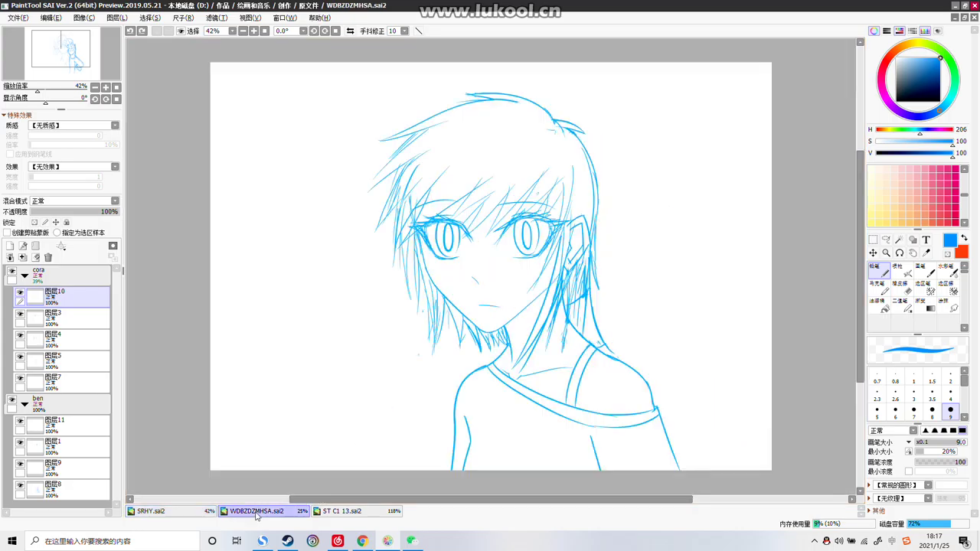
click(176, 510)
drag(513, 101, 450, 116)
key(ctrl+z)
drag(515, 100, 438, 129)
key(ctrl+z)
drag(513, 100, 431, 126)
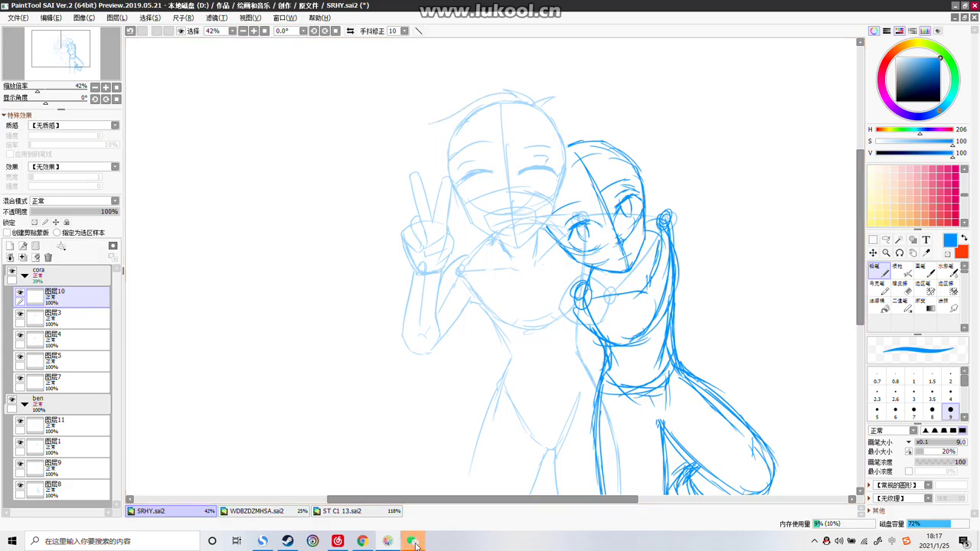
Bring up the 录酷 screen recorder and pause the recording
mouse_move(414, 543)
mouse_move(417, 516)
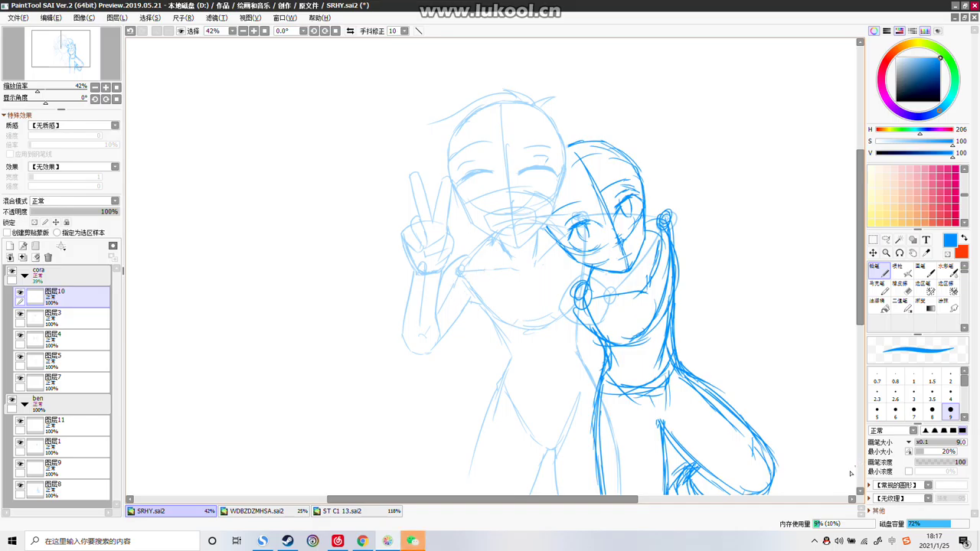
click(814, 541)
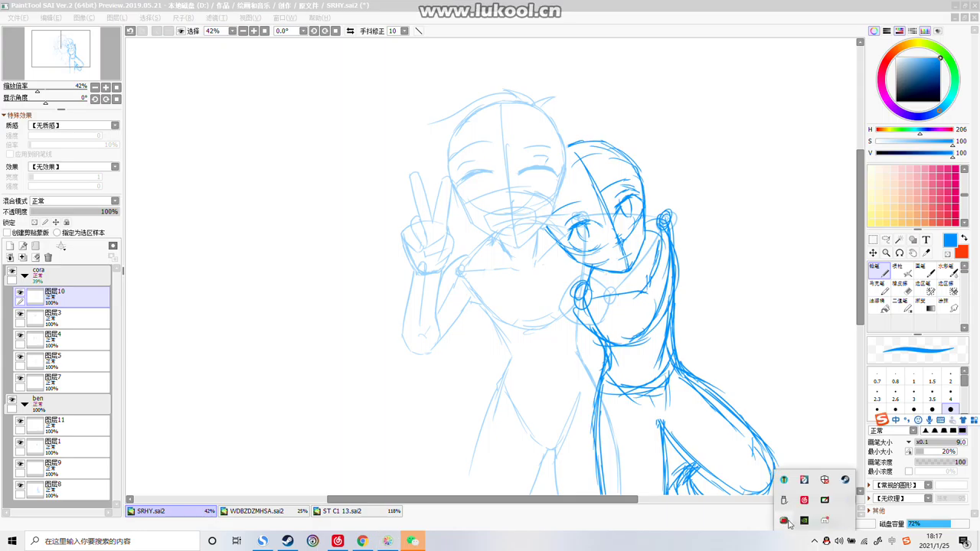
click(789, 525)
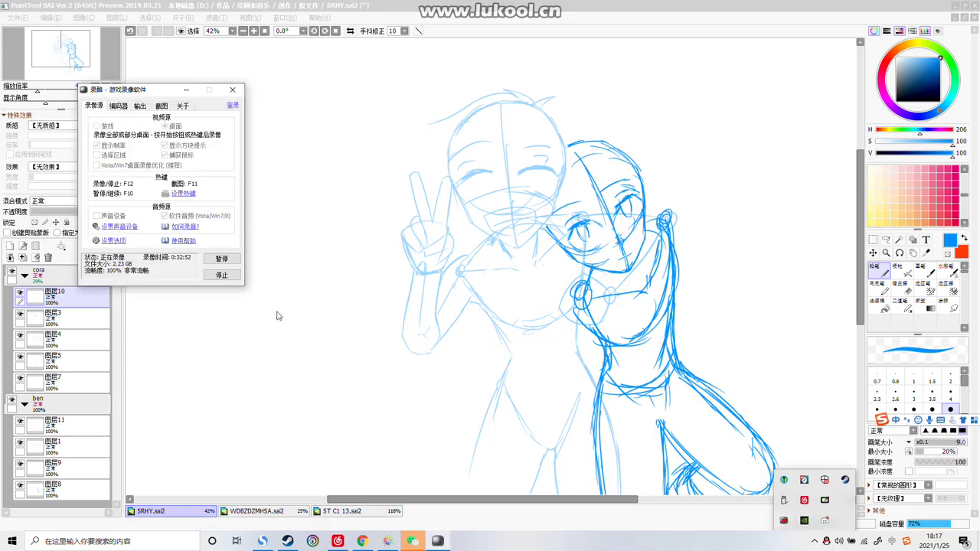
click(223, 260)
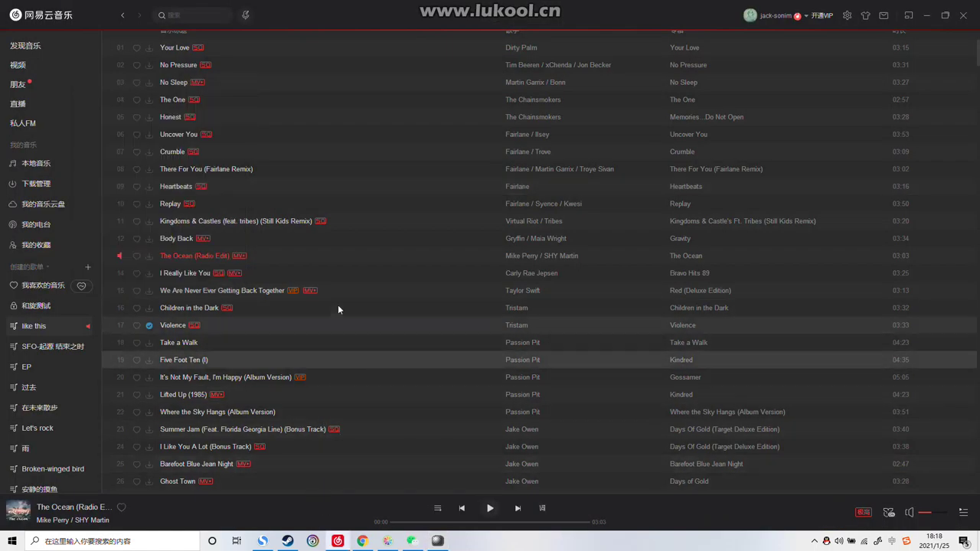
Play the song Children in the Dark in 网易云音乐 and switch back to PaintTool SAI
click(337, 273)
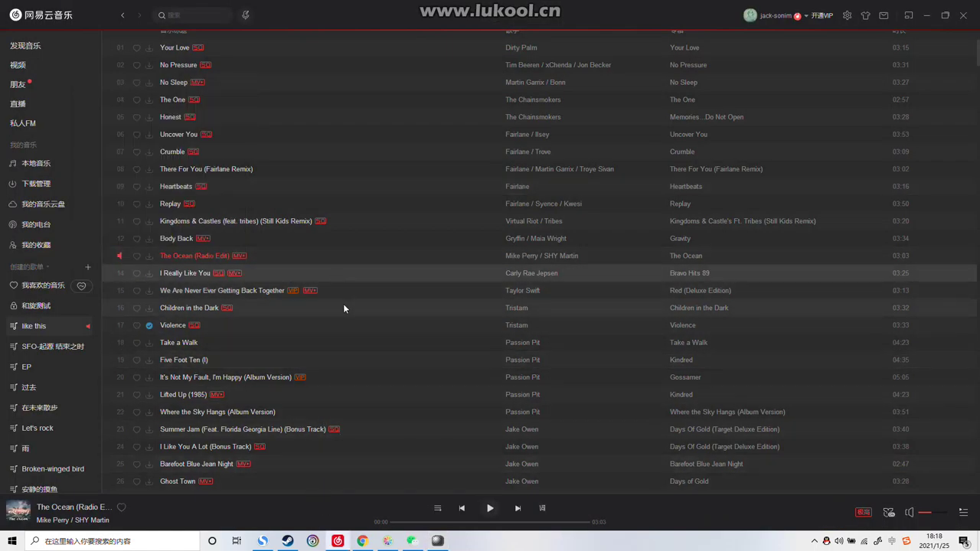
double_click(343, 307)
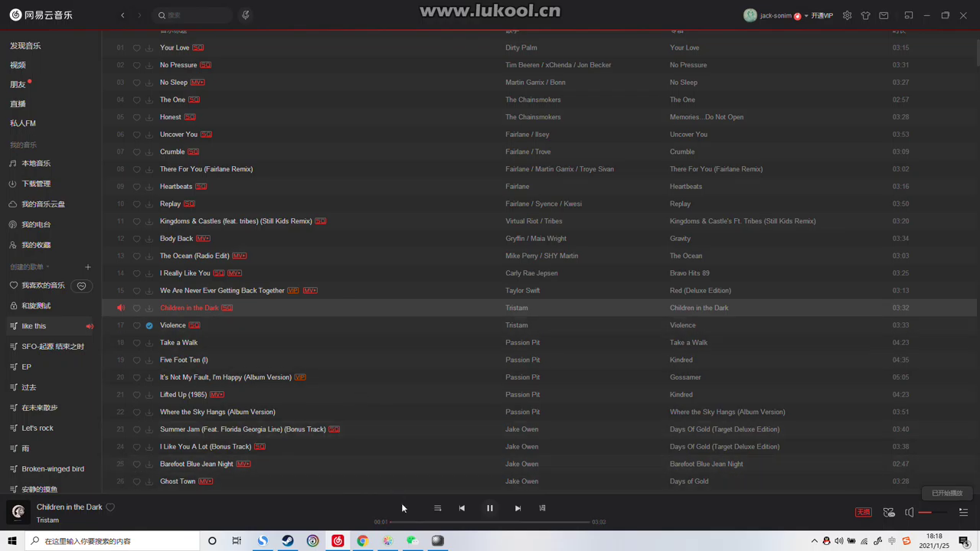
click(395, 546)
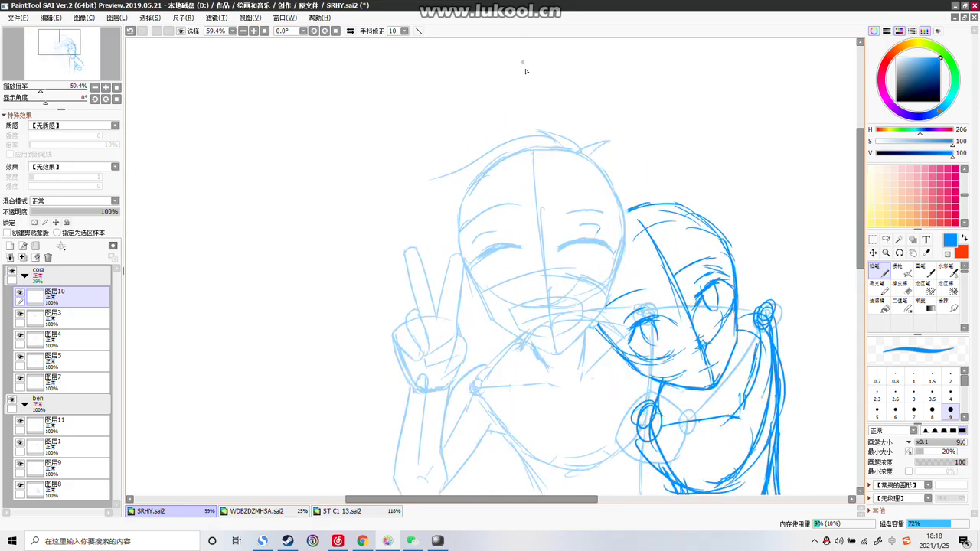
Consult WDBZDZMHSA.sai2 and replace cora's sweeping crown contour with layered hair strokes on the raised-hand side
scroll(535, 143, up, 1)
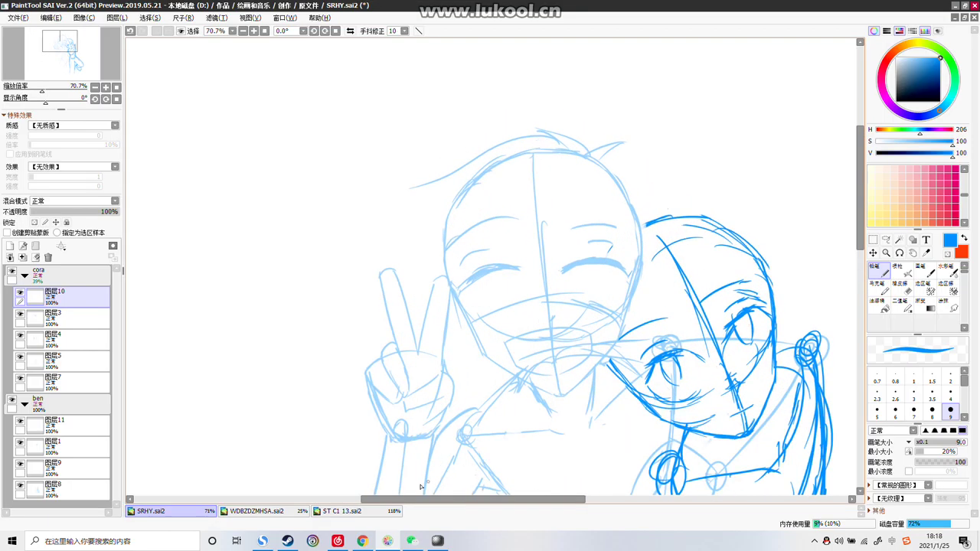
click(254, 515)
click(195, 515)
key(ctrl+z)
drag(562, 143, 446, 188)
key(ctrl+z)
mouse_move(564, 144)
mouse_down()
mouse_move(507, 146)
mouse_move(445, 195)
mouse_move(470, 175)
mouse_move(459, 176)
mouse_move(530, 157)
mouse_move(475, 166)
mouse_move(506, 150)
mouse_move(563, 145)
mouse_move(446, 172)
mouse_move(471, 160)
mouse_move(451, 161)
mouse_move(519, 154)
mouse_up()
key(ctrl+z)
key(ctrl+z)
key(ctrl+z)
mouse_move(438, 165)
mouse_down()
mouse_move(479, 168)
mouse_move(472, 161)
mouse_move(412, 247)
mouse_up()
key(ctrl+z)
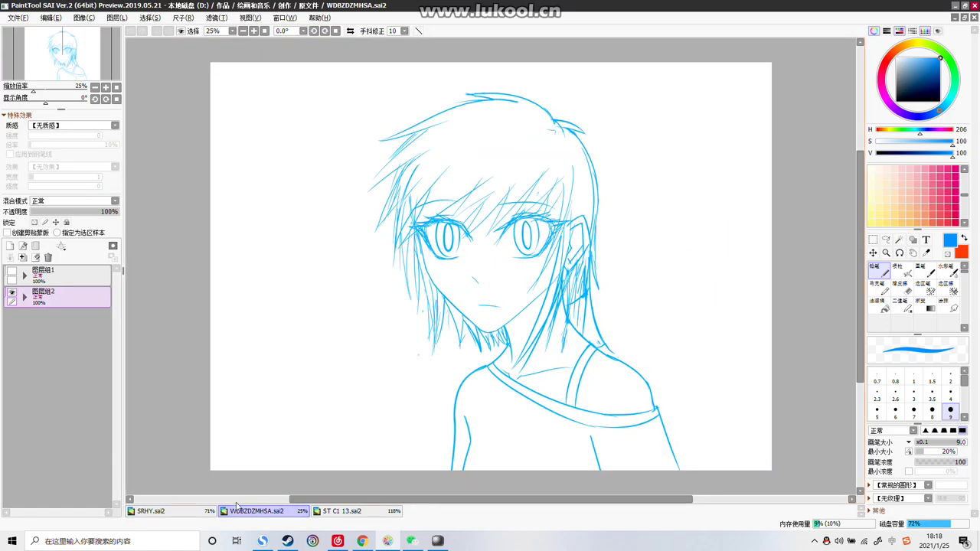
Following the WDBZDZMHSA.sai2 reference, sketch pointed locks running down past cora's temple on the raised-hand side
click(283, 512)
click(199, 512)
key(ctrl+z)
mouse_move(475, 163)
mouse_down()
mouse_move(417, 236)
mouse_move(471, 196)
mouse_move(451, 206)
mouse_up()
key(ctrl+z)
key(ctrl+z)
mouse_move(480, 162)
mouse_down()
mouse_move(428, 198)
mouse_move(408, 231)
mouse_up()
mouse_move(465, 188)
mouse_down()
mouse_move(410, 233)
mouse_move(414, 318)
mouse_up()
key(ctrl+z)
drag(445, 208, 421, 305)
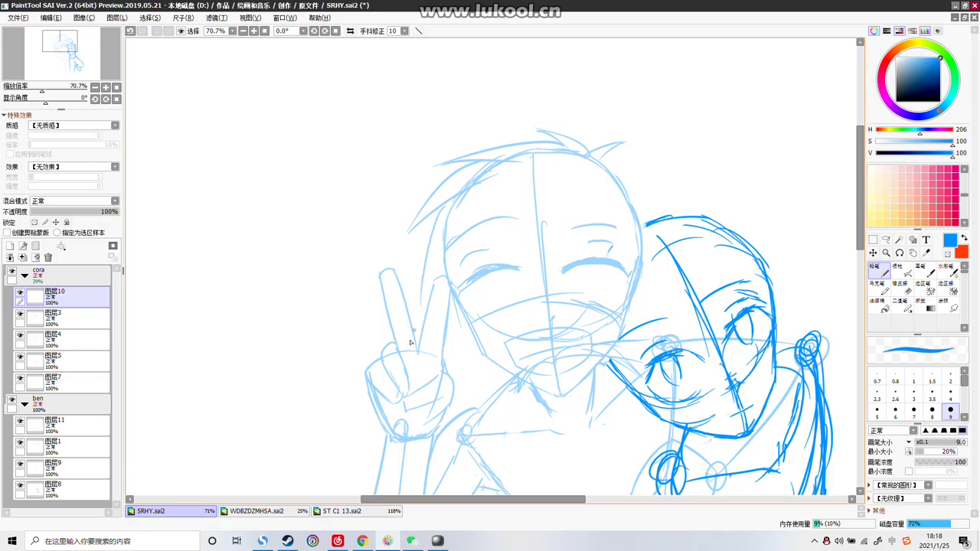
Recheck WDBZDZMHSA.sai2 and sketch cora's side lock by the temple and the jagged fringe across the forehead
click(250, 512)
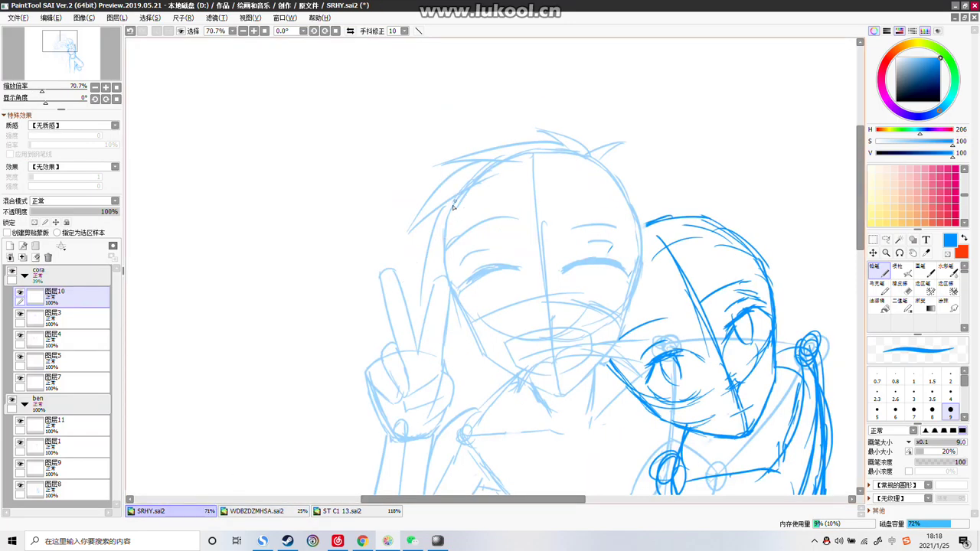
click(252, 511)
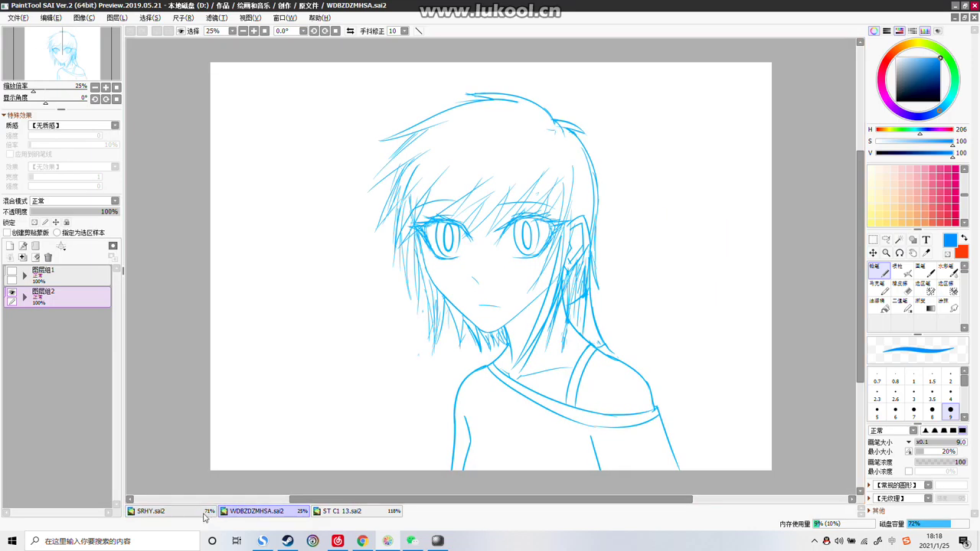
click(205, 514)
drag(438, 277, 445, 329)
key(ctrl+z)
drag(469, 247, 453, 291)
mouse_move(454, 290)
mouse_down()
mouse_move(560, 202)
mouse_move(532, 243)
mouse_move(566, 240)
mouse_move(609, 212)
mouse_move(543, 278)
mouse_move(625, 217)
mouse_up()
mouse_move(625, 217)
mouse_down()
mouse_move(606, 281)
mouse_move(638, 240)
mouse_up()
Sketch cora's outer hair contour curving down the side of the head next to the other character
drag(601, 158, 654, 219)
key(ctrl+z)
key(ctrl+z)
mouse_move(602, 158)
mouse_down()
mouse_move(644, 274)
mouse_move(623, 184)
mouse_move(647, 263)
mouse_up()
key(ctrl+z)
key(ctrl+z)
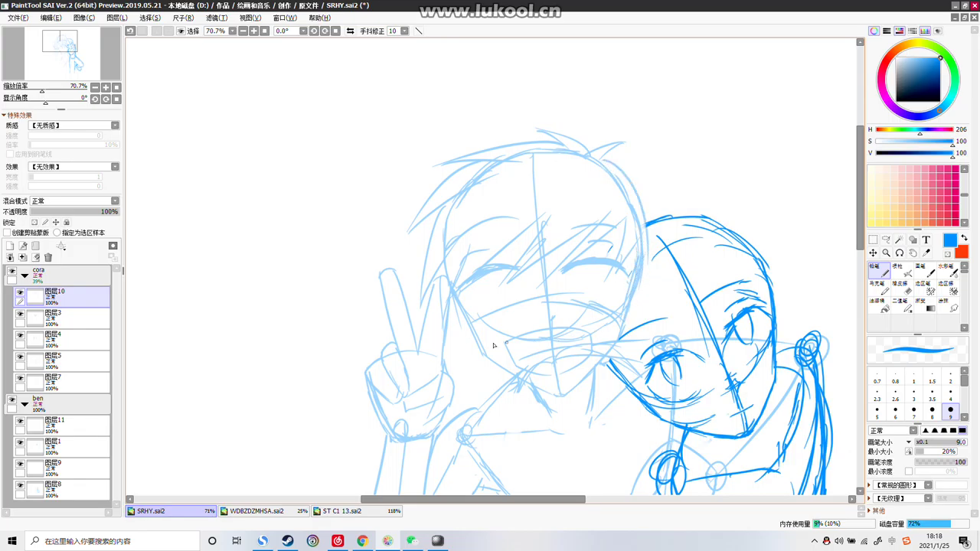
Sketch a hair lock falling beside cora's cheek to below the jaw on the raised-hand side, redoing unsatisfactory strokes
key(ctrl+z)
drag(453, 295, 478, 358)
key(ctrl+z)
mouse_move(449, 296)
mouse_down()
mouse_move(476, 351)
mouse_move(470, 358)
mouse_move(468, 331)
mouse_up()
key(ctrl+z)
key(ctrl+z)
drag(606, 162, 642, 176)
key(ctrl+z)
drag(457, 305, 471, 406)
key(ctrl+z)
drag(456, 303, 470, 392)
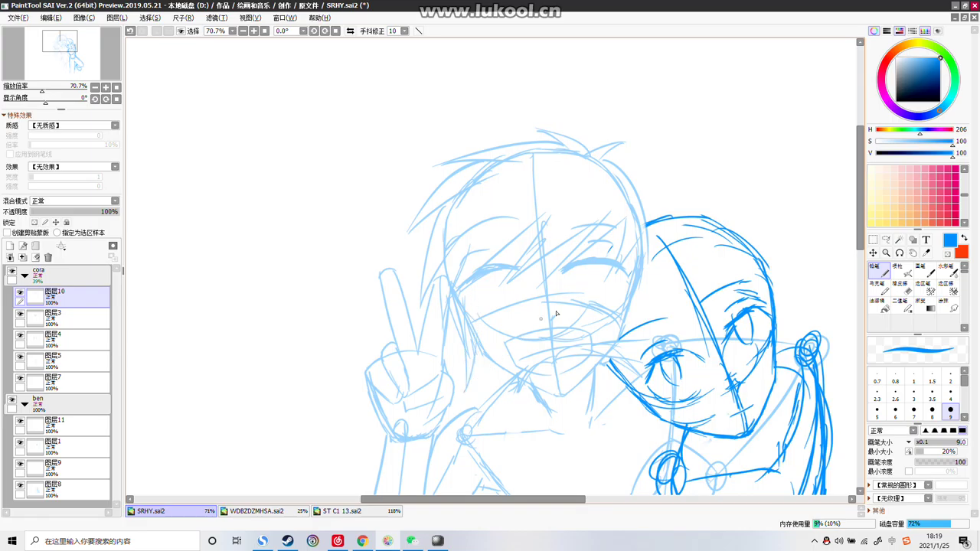
Draw hair locks hanging beside cora's cheek on the side facing the other character
drag(630, 275, 622, 372)
drag(627, 366, 650, 295)
drag(643, 253, 640, 340)
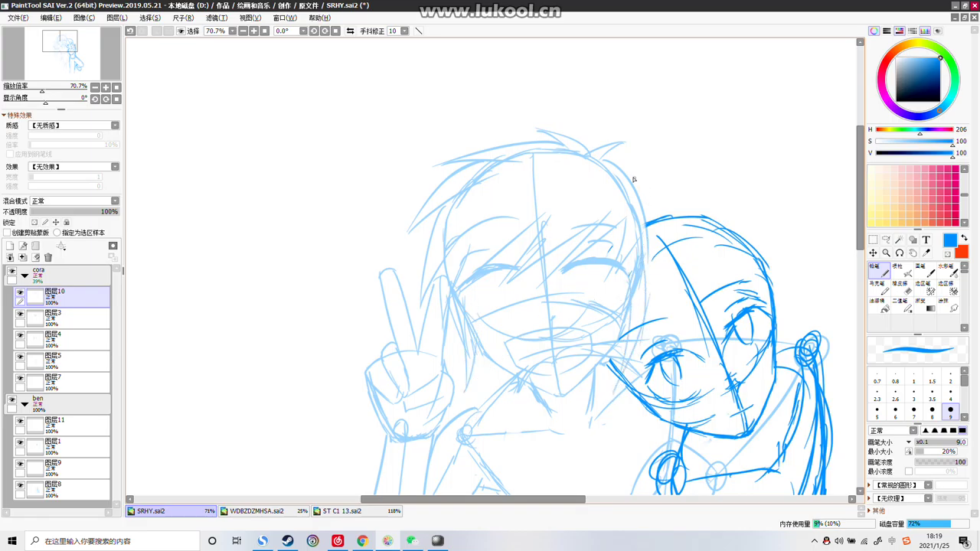
Rework cora's outer hair strands from the crown down toward the other character's head, undoing the excess strokes
drag(635, 187, 654, 218)
key(ctrl+z)
mouse_move(614, 164)
mouse_down()
mouse_move(655, 217)
mouse_move(658, 264)
mouse_up()
key(ctrl+z)
mouse_move(629, 198)
mouse_down()
mouse_move(667, 253)
mouse_move(651, 295)
mouse_up()
key(ctrl+z)
key(ctrl+z)
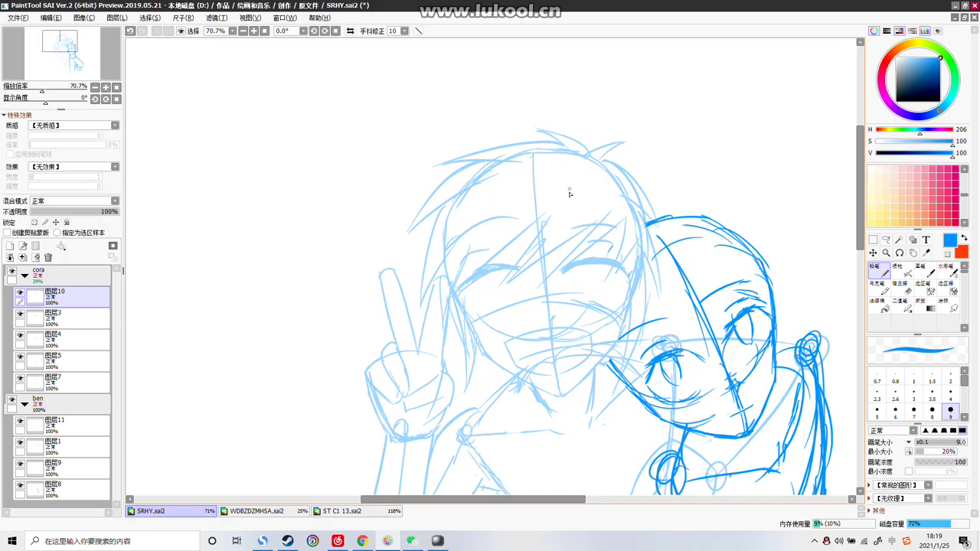
key(ctrl+z)
drag(645, 274, 657, 294)
key(ctrl+z)
Collapse and hide the ben group, and raise the cora group's opacity to 57%
scroll(652, 369, down, 3)
scroll(652, 369, up, 1)
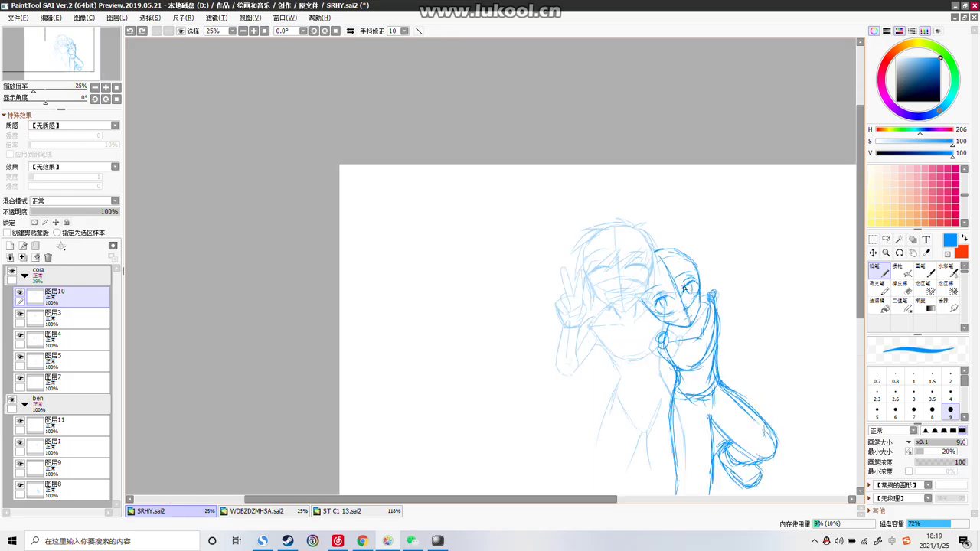
click(24, 404)
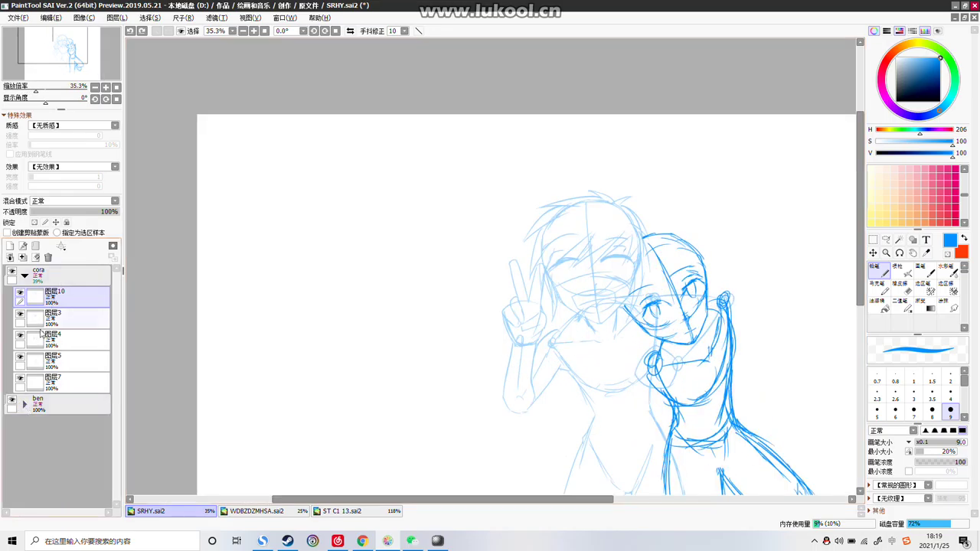
click(12, 400)
click(81, 277)
mouse_move(107, 212)
mouse_down()
mouse_move(136, 212)
mouse_move(80, 218)
mouse_up()
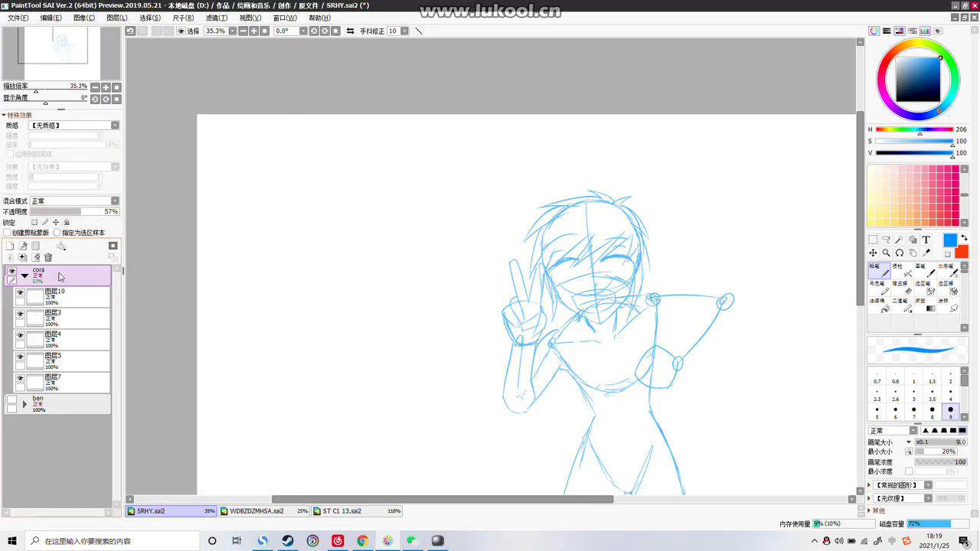
Select the hair layer 图层10 in the cora group and toggle its visibility, ending with it hidden
click(38, 301)
click(20, 292)
click(20, 293)
click(20, 292)
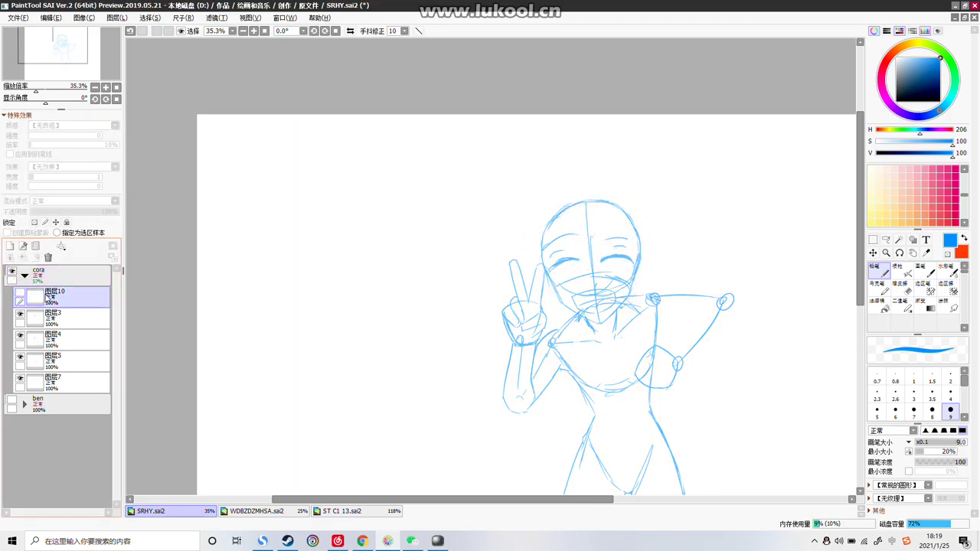
Show 图层10 again, clear its hair drawing, and make the ben group visible
click(20, 292)
click(35, 257)
click(25, 405)
click(25, 405)
click(12, 401)
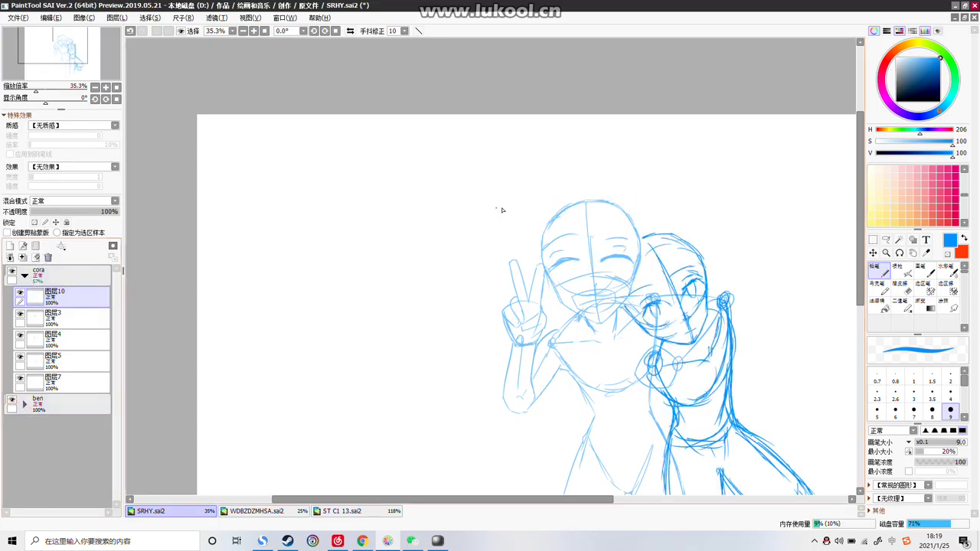
scroll(500, 212, down, 2)
scroll(567, 277, up, 1)
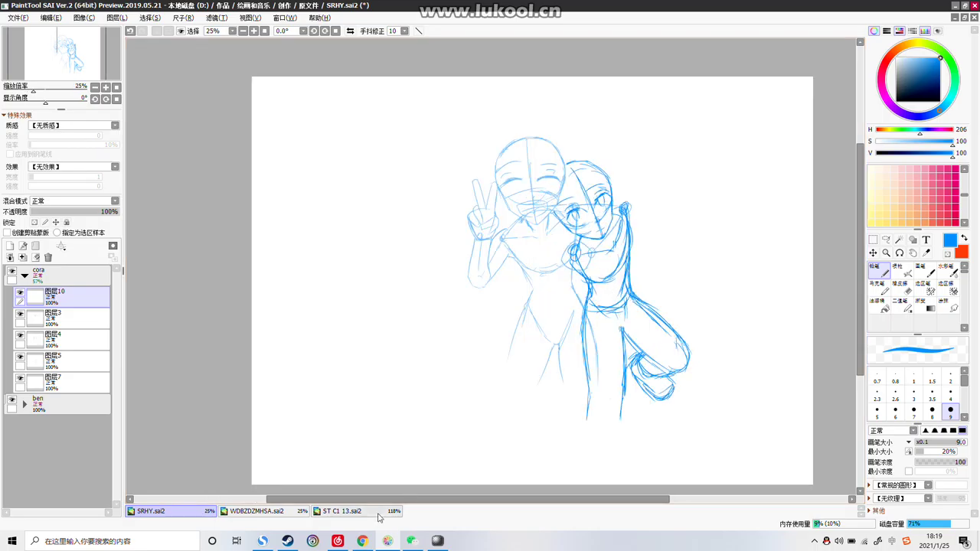
Consult ST C1 13.sai2 and WDBZDZMHSA.sai2 as hair references and return to cora's head in SRHY.sai2
click(369, 512)
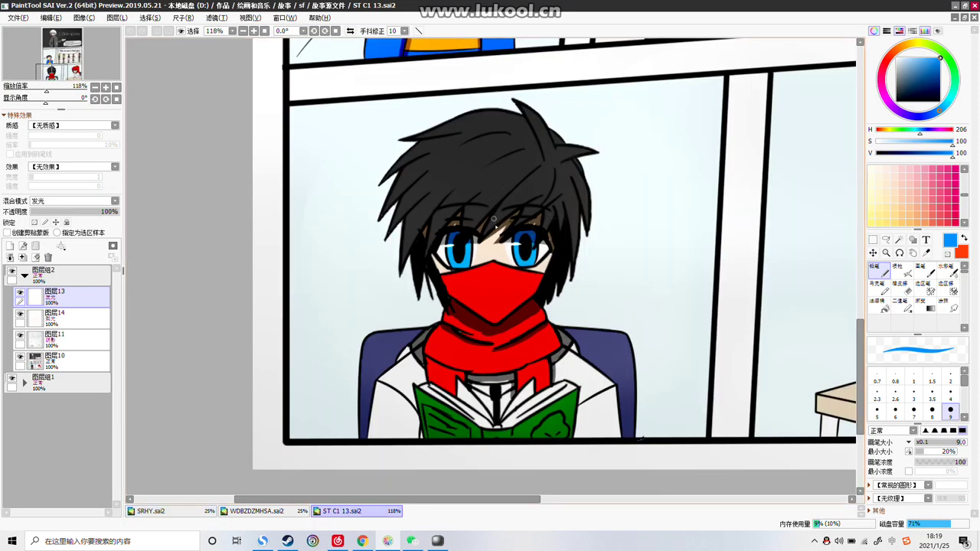
click(276, 513)
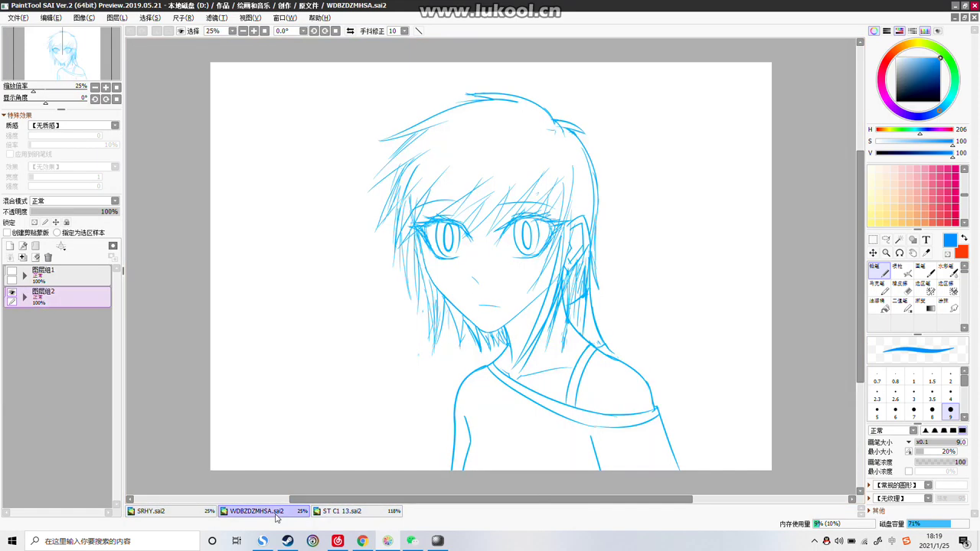
click(214, 513)
click(437, 540)
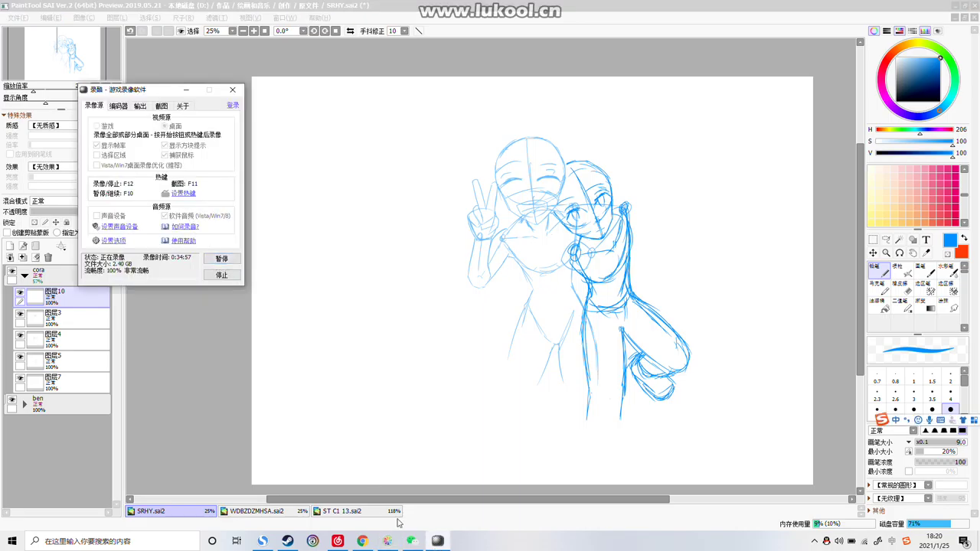
click(525, 346)
scroll(527, 340, up, 3)
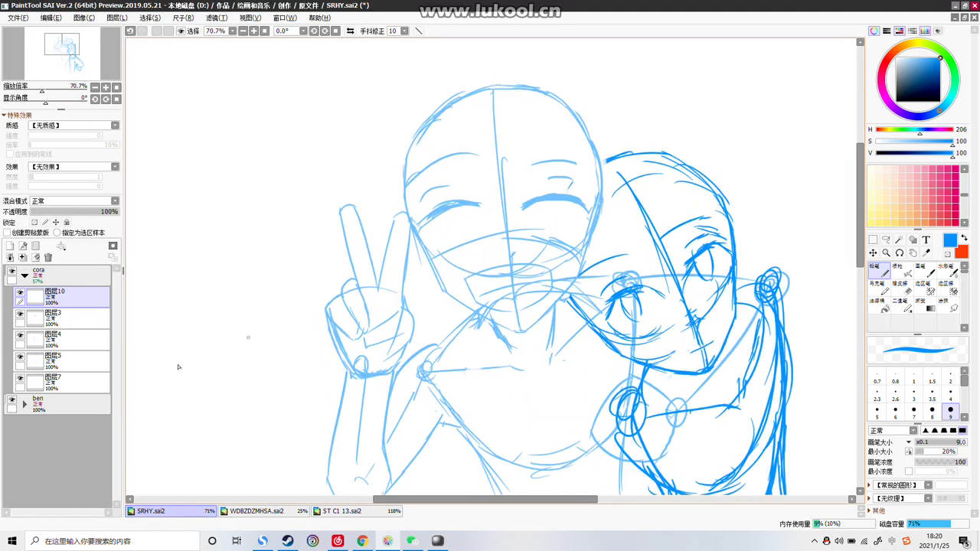
Hide the ben group and make 图层10 in the cora group the active layer
double_click(7, 404)
click(538, 281)
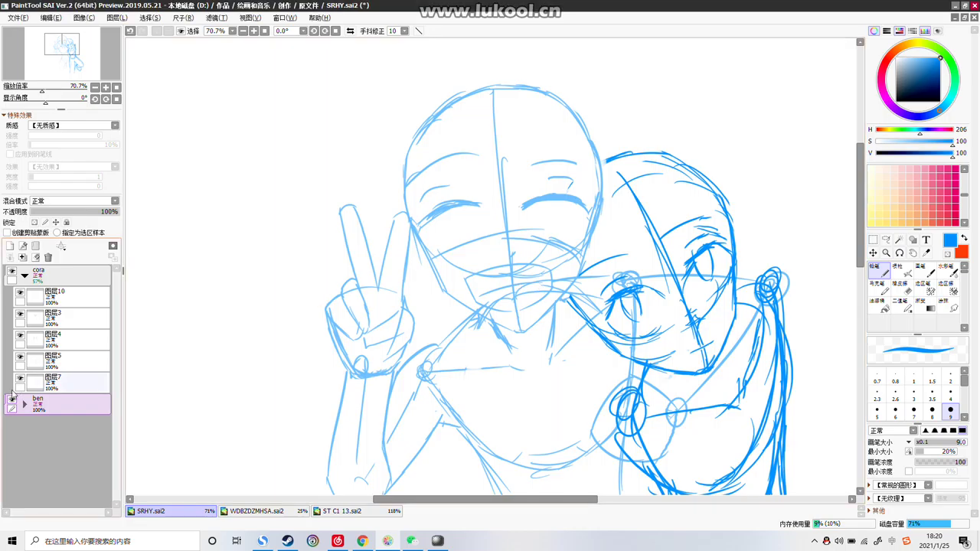
click(11, 401)
click(73, 295)
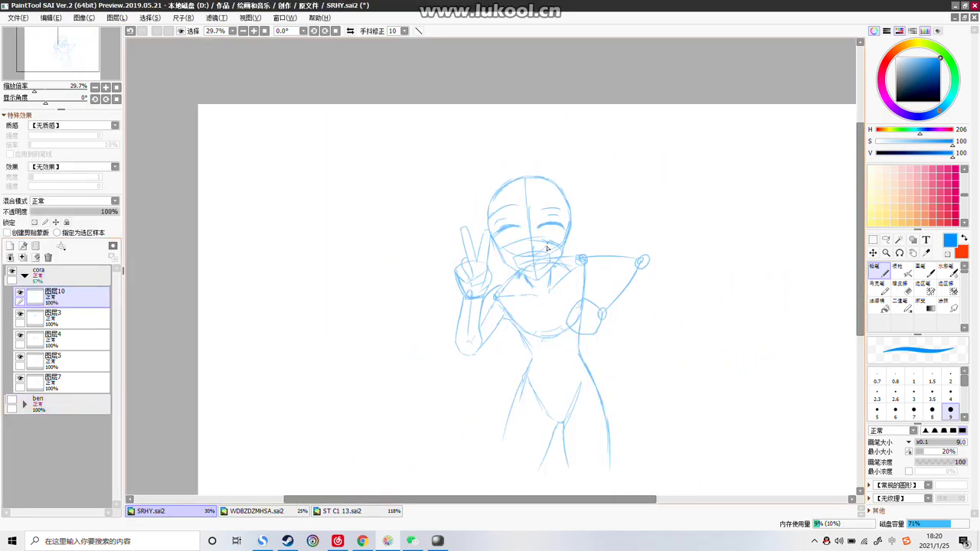
scroll(250, 295, down, 1)
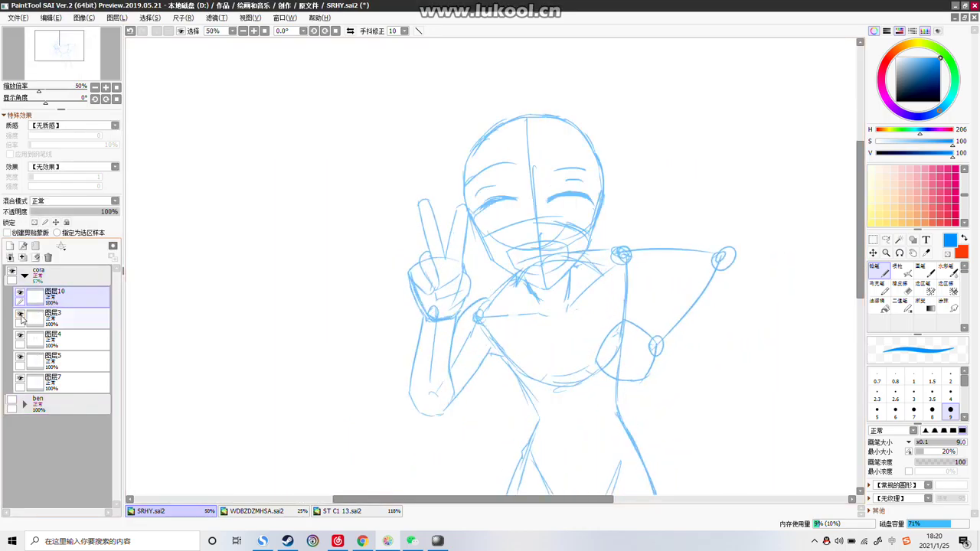
Hide 图层4, 图层5 and 图层7 in the cora group, keeping the head on 图层3 shown
click(21, 336)
click(22, 357)
click(20, 379)
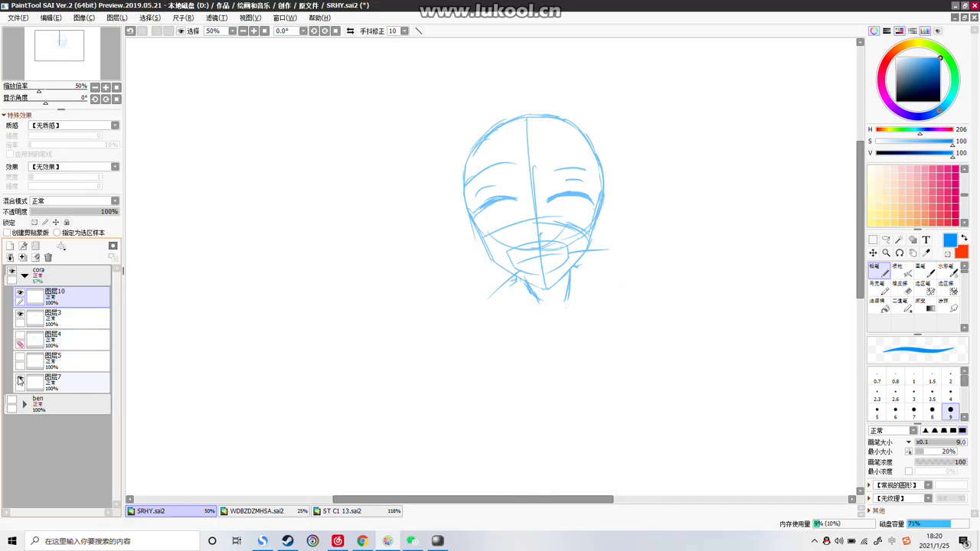
click(21, 315)
click(21, 314)
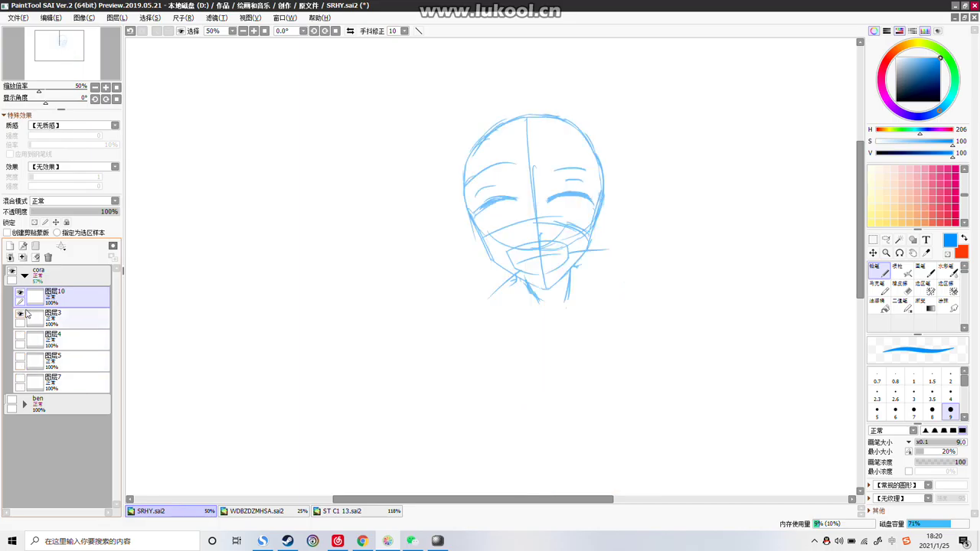
Raise the cora group's opacity to 100% and reselect 图层10
click(47, 316)
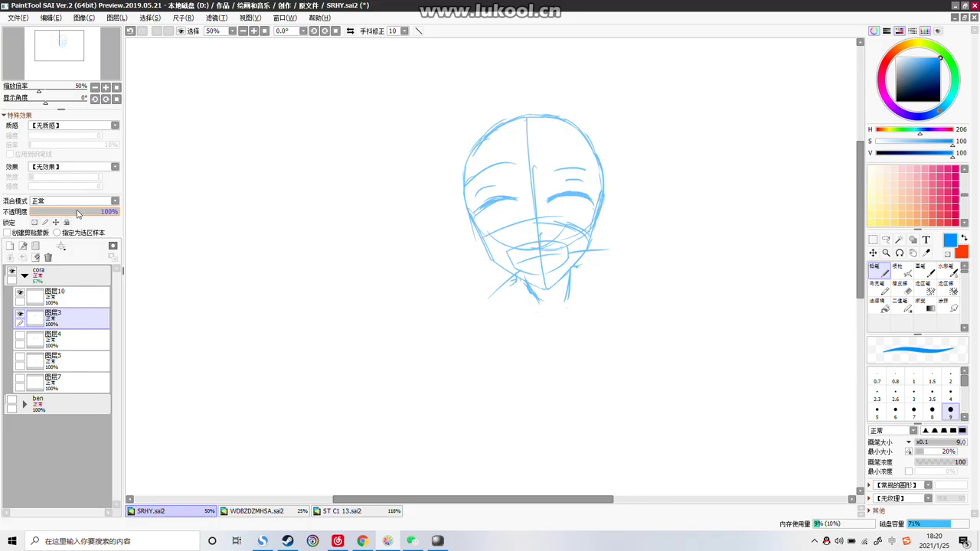
click(39, 273)
drag(100, 211, 153, 217)
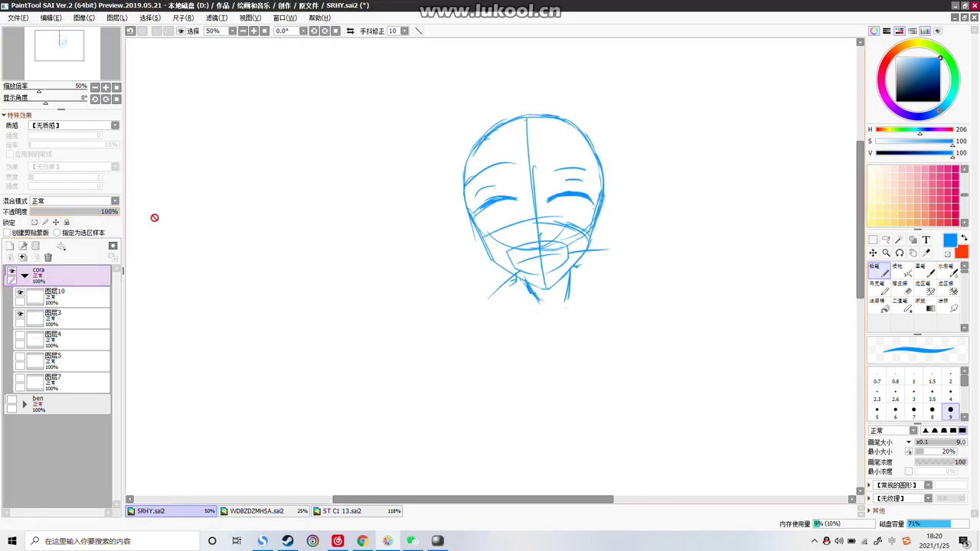
click(65, 299)
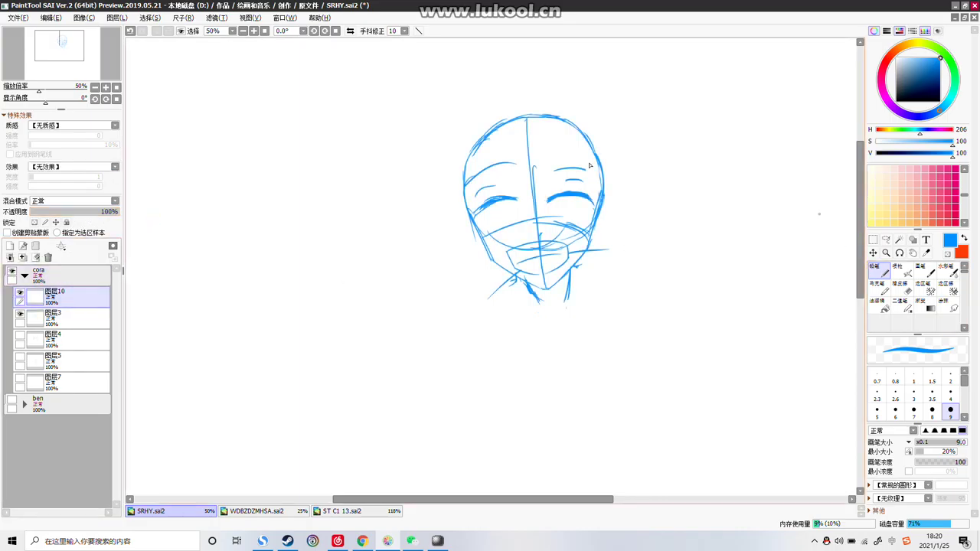
Try a first stroke over cora's crown, undo it, and set the brush size to 3.5
key(ctrl+z)
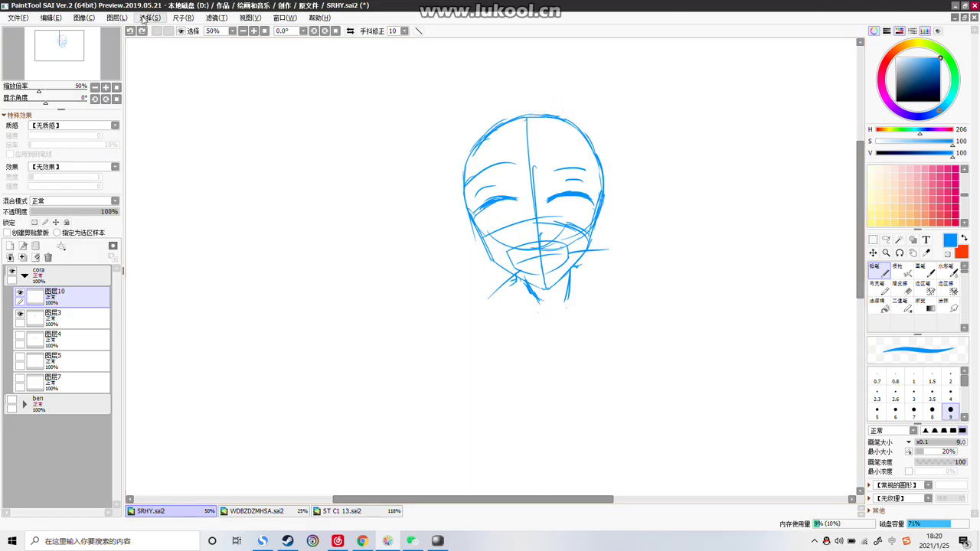
click(25, 275)
click(24, 276)
drag(579, 121, 520, 98)
key(ctrl+z)
click(932, 394)
Sketch the hair outline over cora's crown on 图层10, undoing the misplaced strokes
key(ctrl+z)
drag(565, 121, 512, 94)
key(ctrl+z)
mouse_move(566, 119)
mouse_down()
mouse_move(512, 100)
mouse_move(551, 111)
mouse_move(465, 134)
mouse_up()
key(ctrl+z)
mouse_move(543, 113)
mouse_down()
mouse_move(505, 110)
mouse_move(448, 151)
mouse_up()
Sketch spiky hair strands around cora's temple on the raised-hand side, redoing the rejected strokes
drag(499, 129, 431, 215)
drag(460, 165, 439, 206)
key(ctrl+z)
key(ctrl+z)
key(ctrl+z)
drag(474, 142, 440, 191)
mouse_move(466, 161)
mouse_down()
mouse_move(439, 201)
mouse_move(454, 197)
mouse_up()
drag(461, 179, 446, 246)
Sketch slanted fringe strands across cora's forehead down toward the closed eyes
drag(483, 181, 450, 233)
drag(498, 165, 468, 211)
drag(536, 157, 496, 216)
drag(560, 170, 536, 210)
drag(601, 162, 583, 201)
Sketch the outer hair contour from cora's crown down the side facing the other character
mouse_move(565, 116)
mouse_down()
mouse_move(614, 148)
mouse_move(608, 231)
mouse_up()
key(ctrl+z)
drag(617, 160, 609, 235)
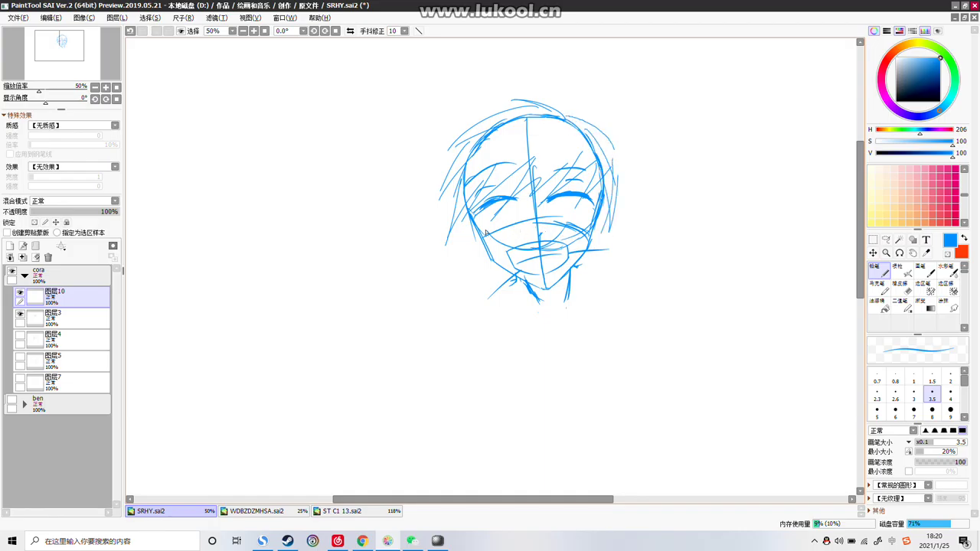
key(ctrl+z)
Draw hair locks hanging beside cora's cheek on the raised-hand side, reworking the first attempts
mouse_move(464, 213)
mouse_down()
mouse_move(460, 265)
mouse_move(480, 303)
mouse_up()
drag(479, 239, 488, 296)
key(ctrl+z)
key(ctrl+z)
key(ctrl+z)
mouse_move(466, 204)
mouse_down()
mouse_move(470, 294)
mouse_move(465, 266)
mouse_up()
key(ctrl+z)
drag(465, 189, 462, 254)
mouse_move(477, 202)
mouse_down()
mouse_move(469, 233)
mouse_move(473, 297)
mouse_up()
drag(487, 215, 475, 287)
Draw thin hair locks beside cora's other cheek, down toward the jaw
mouse_move(605, 213)
mouse_down()
mouse_move(590, 286)
mouse_move(596, 264)
mouse_up()
drag(610, 192, 598, 249)
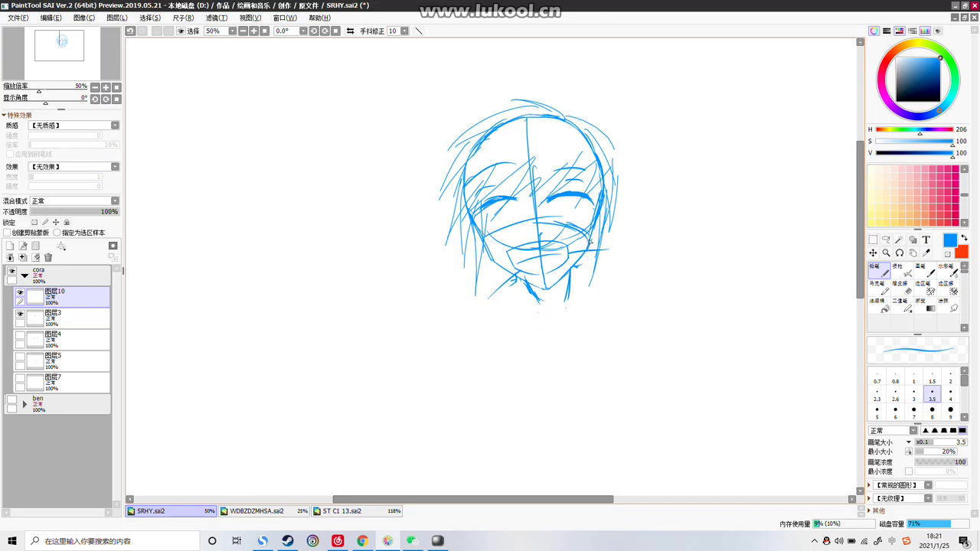
drag(596, 225, 579, 272)
drag(426, 328, 372, 356)
key(ctrl+z)
mouse_move(484, 320)
mouse_down()
mouse_move(428, 388)
mouse_move(348, 434)
mouse_up()
key(ctrl+z)
key(ctrl+z)
drag(502, 339, 392, 398)
drag(457, 406, 370, 453)
key(ctrl+z)
key(ctrl+z)
Sketch short strokes along both sides of cora's neck below the jaw, redoing the first pair
drag(528, 289, 540, 312)
drag(568, 269, 568, 310)
key(ctrl+z)
key(ctrl+z)
drag(526, 283, 540, 300)
drag(581, 263, 570, 297)
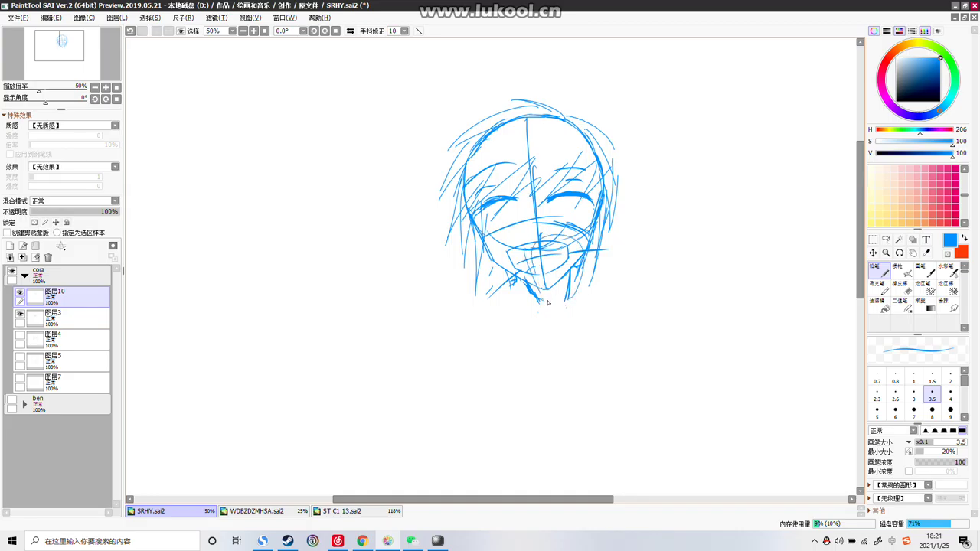
Sketch long flowing curves sweeping from cora's neck down toward the raised-hand side, undoing the excess strokes
drag(534, 336, 509, 373)
mouse_move(526, 297)
mouse_down()
mouse_move(496, 344)
mouse_move(409, 418)
mouse_up()
mouse_move(463, 384)
mouse_down()
mouse_move(417, 396)
mouse_move(359, 393)
mouse_up()
drag(574, 293, 532, 430)
drag(538, 387, 409, 474)
mouse_move(471, 386)
mouse_down()
mouse_move(452, 416)
mouse_move(388, 453)
mouse_up()
drag(393, 454, 466, 436)
mouse_move(553, 358)
mouse_down()
mouse_move(501, 423)
mouse_move(564, 400)
mouse_move(554, 425)
mouse_up()
key(ctrl+z)
key(ctrl+z)
Sketch the trailing ends of the long flowing curves at their far tip
drag(420, 431, 335, 453)
drag(470, 367, 355, 381)
key(ctrl+z)
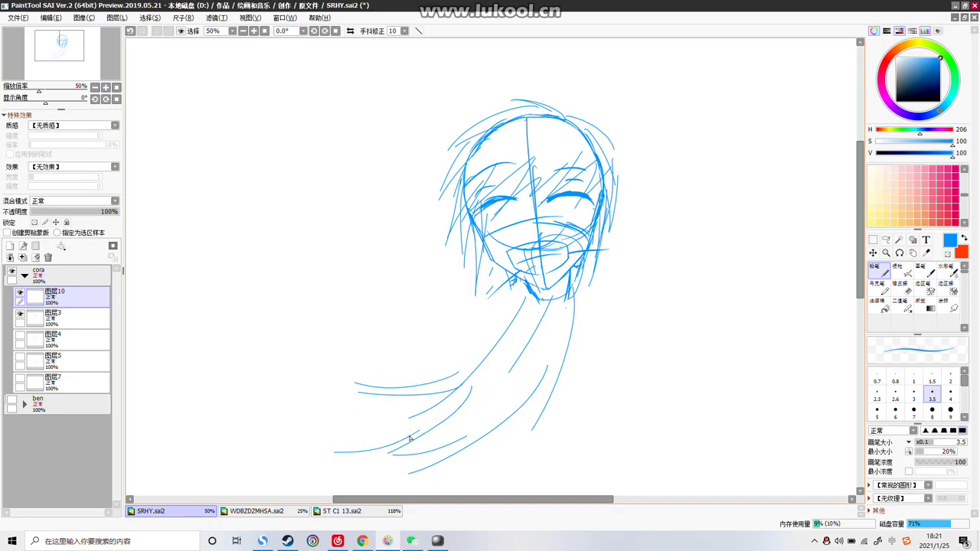
drag(333, 413, 413, 421)
drag(303, 408, 358, 436)
Study the hair in the reference drawing WDBZDZMHSA.sai2 and return to SRHY.sai2
click(282, 512)
scroll(570, 338, down, 2)
scroll(601, 337, up, 4)
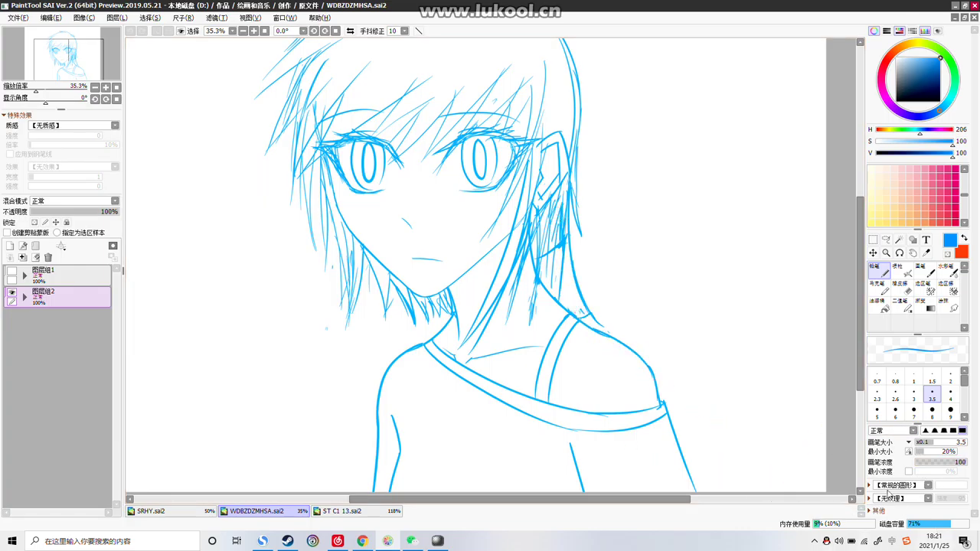
scroll(586, 343, down, 3)
scroll(575, 334, up, 1)
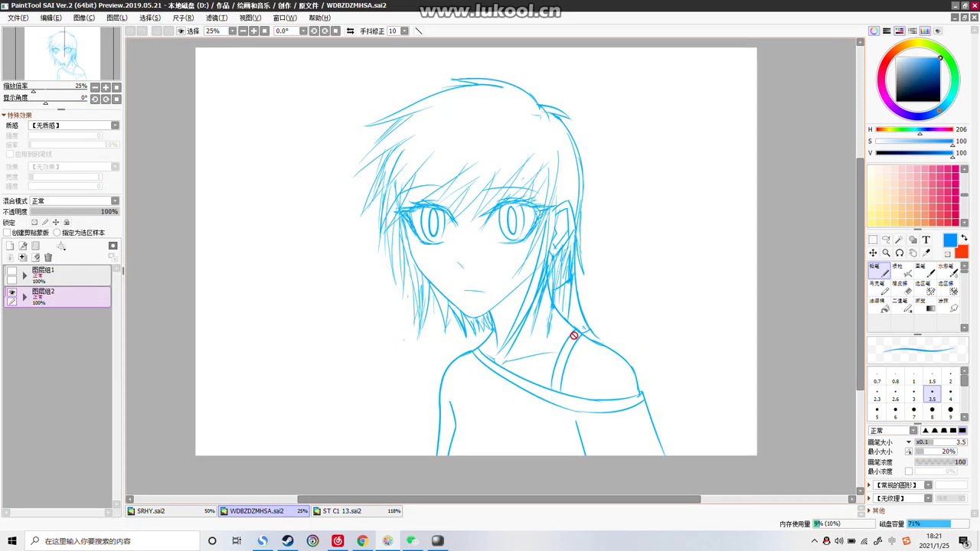
click(209, 514)
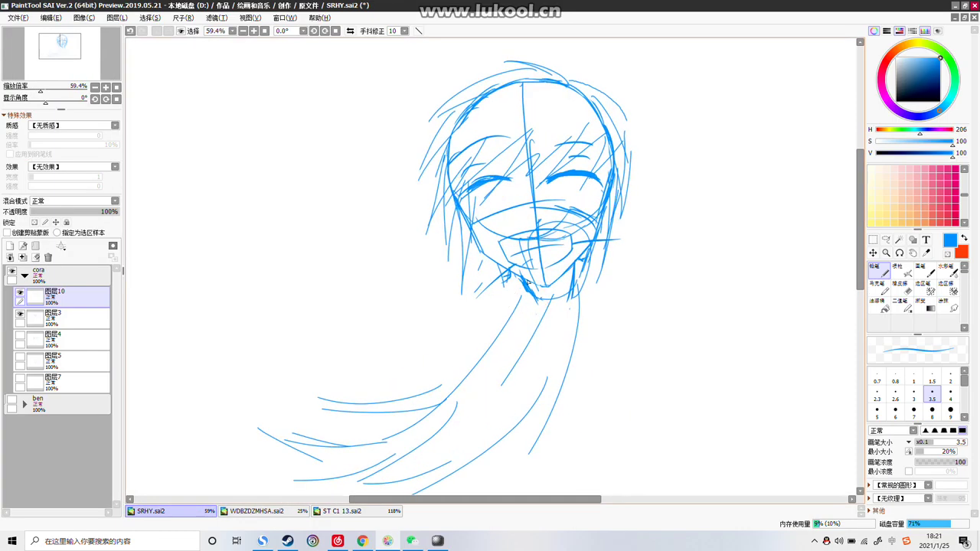
Clear the new hair sketch from 图层10, activate the rectangular selection tool and select 图层3
click(873, 241)
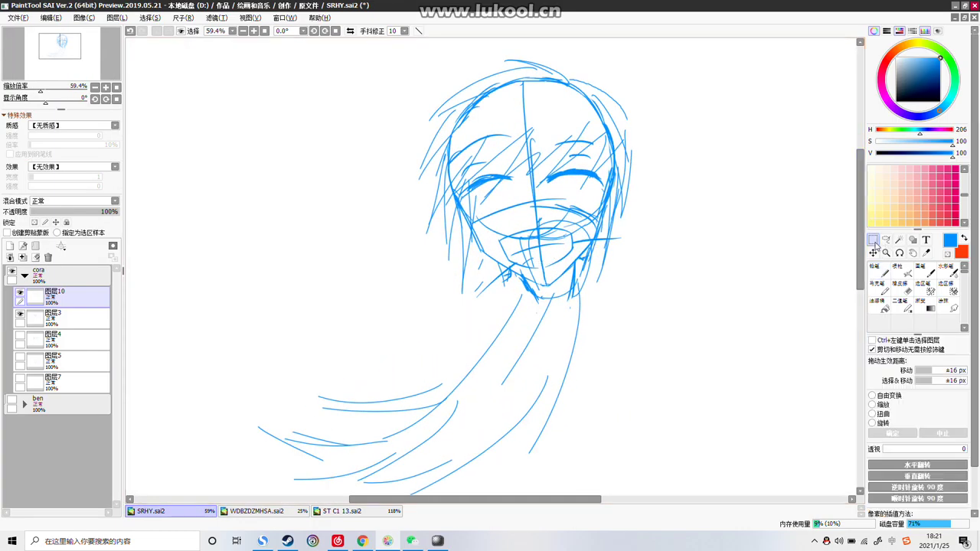
scroll(642, 171, down, 2)
scroll(691, 74, down, 1)
scroll(526, 241, up, 7)
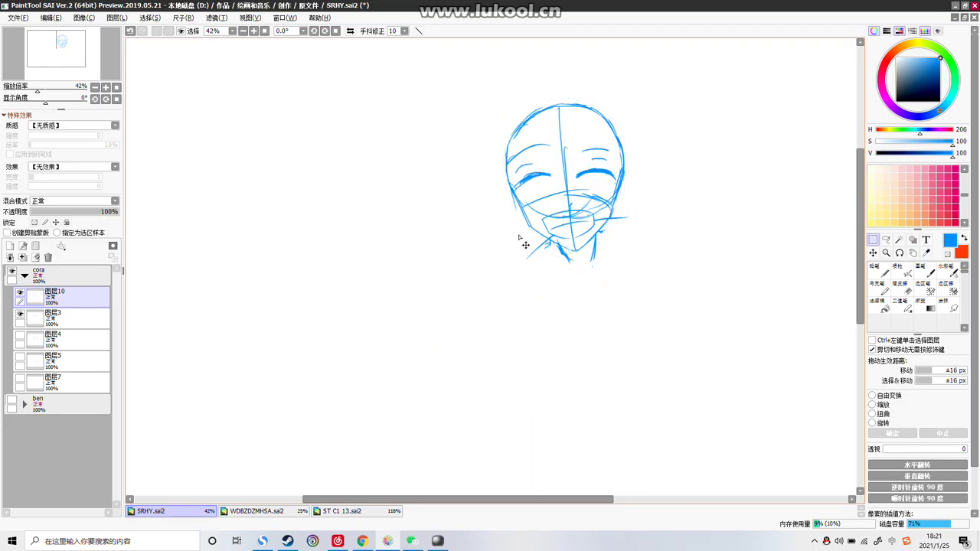
click(76, 318)
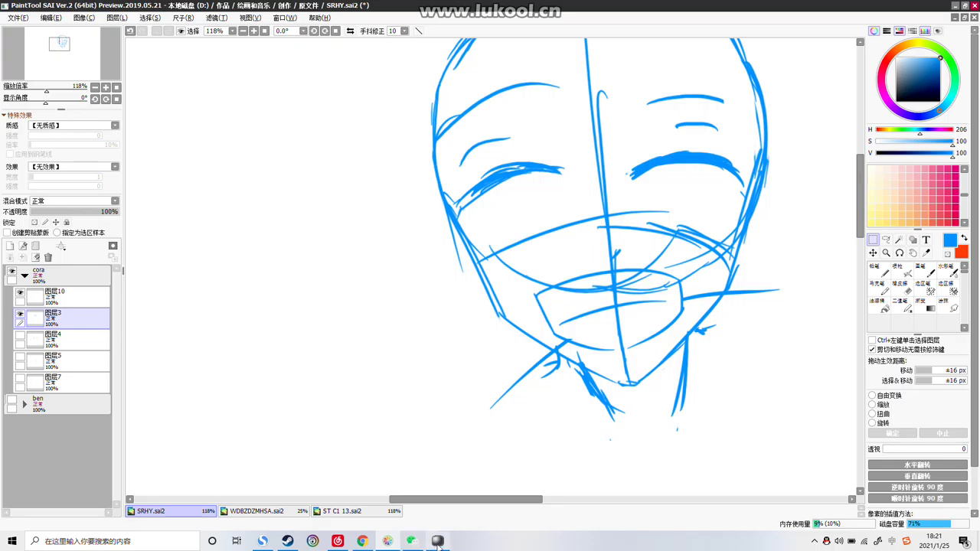